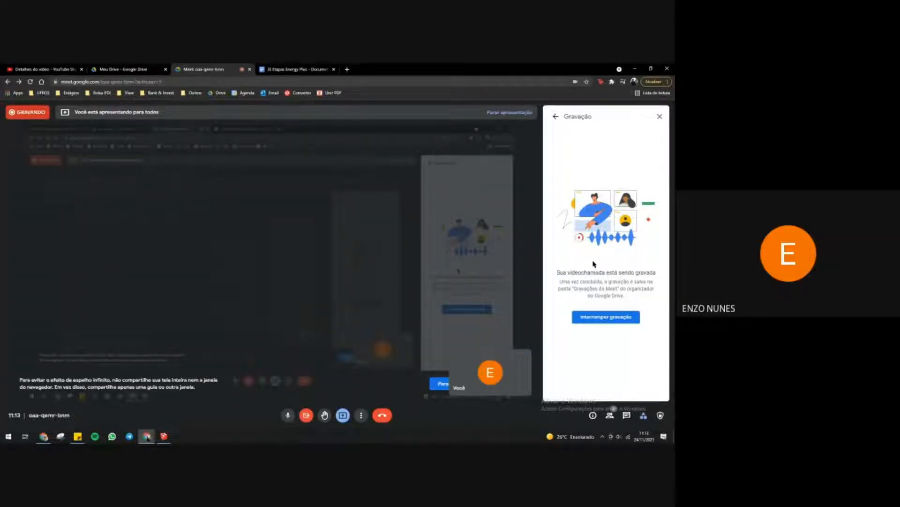
- Open the "3) Etapas Energy Plus" document and review the "Modelling in SketchUp" checklist down to "SALVAR 2 .idf"
click(298, 68)
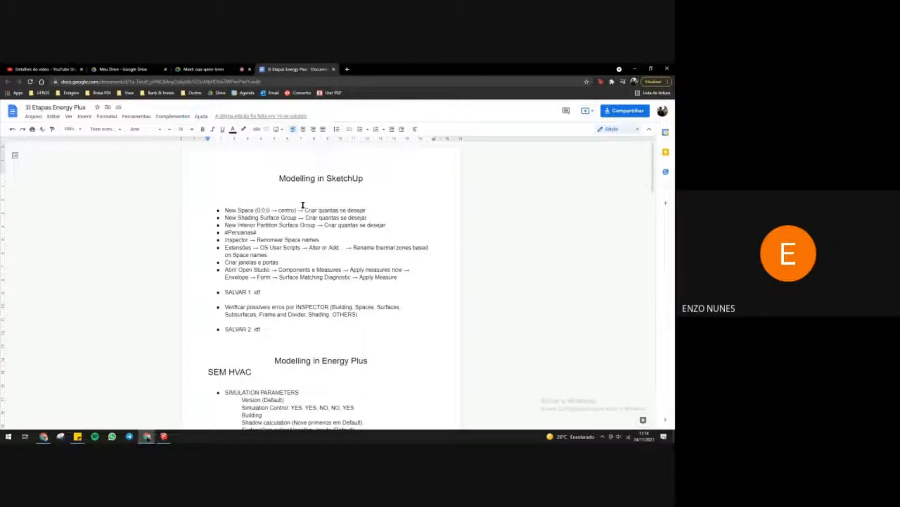
triple_click(267, 328)
drag(246, 282, 279, 174)
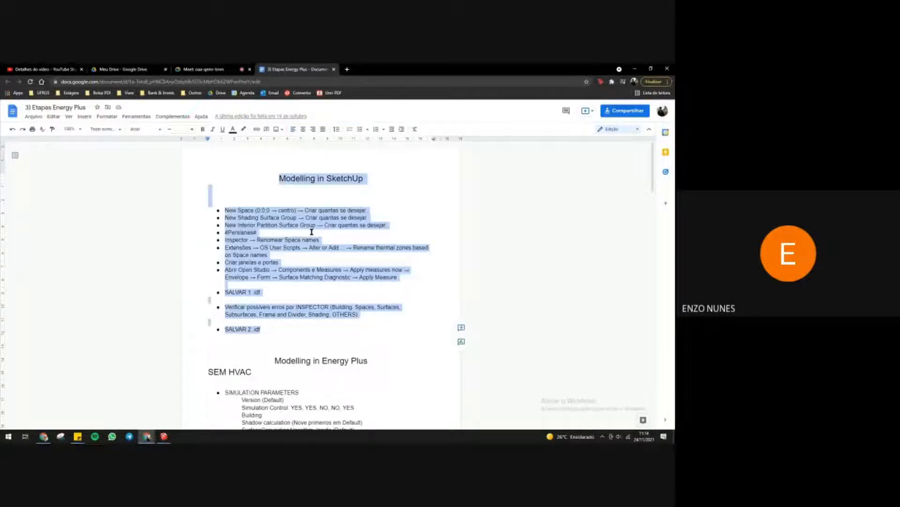
click(297, 196)
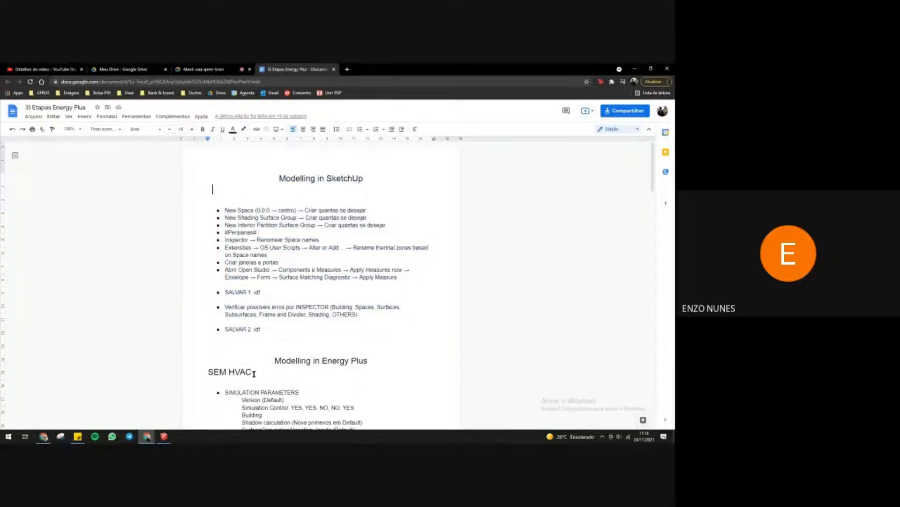
- Switch to the SketchUp window with the finished building and examine its facades, windows, roof and awning
mouse_move(163, 436)
click(151, 418)
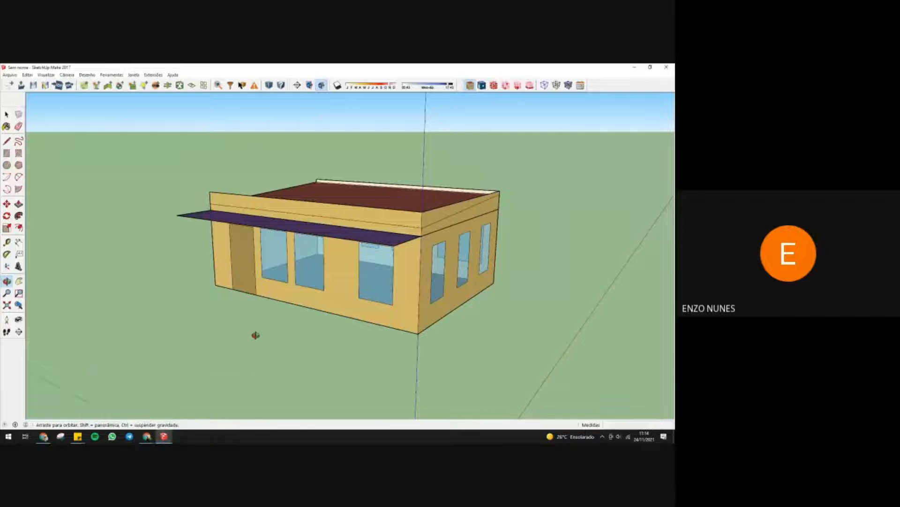
mouse_move(255, 336)
mouse_down()
mouse_move(300, 334)
mouse_move(255, 326)
mouse_up()
scroll(350, 206, up, 3)
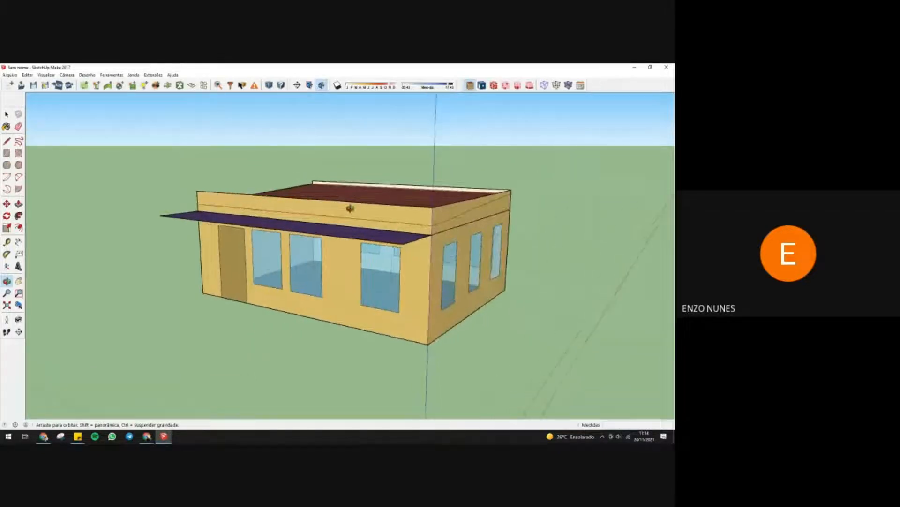
mouse_move(349, 206)
mouse_down()
mouse_move(352, 190)
mouse_move(353, 207)
mouse_move(365, 207)
mouse_move(346, 209)
mouse_up()
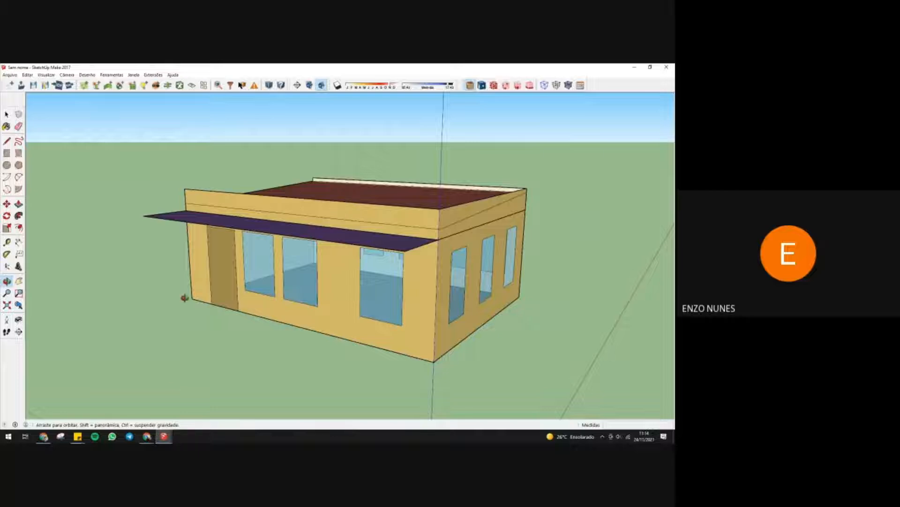
- Switch to the SketchUp window holding the empty model with only the scale figure
mouse_move(164, 436)
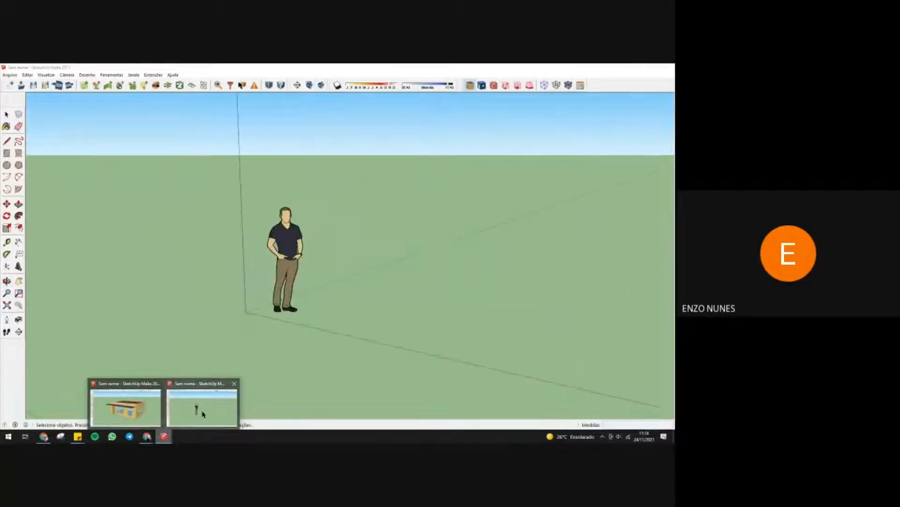
click(202, 413)
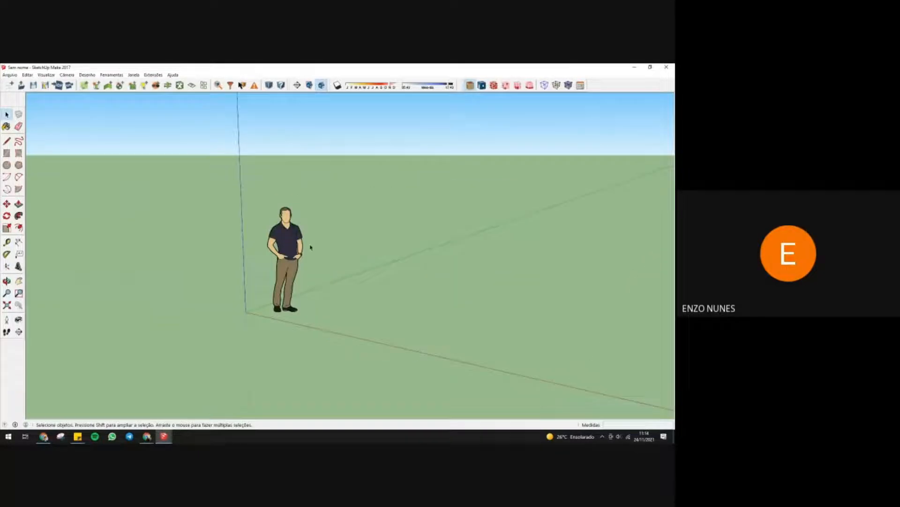
mouse_move(310, 247)
middle_down()
mouse_move(320, 252)
mouse_move(306, 241)
middle_up()
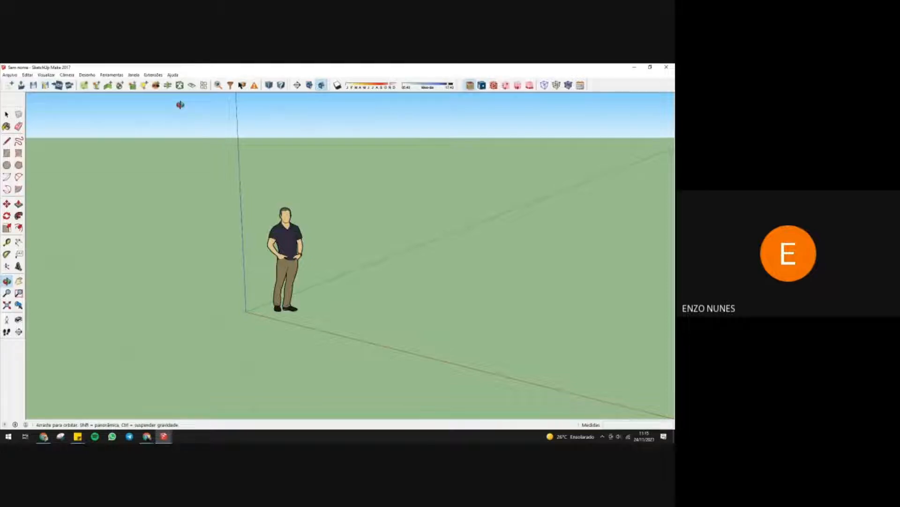
mouse_move(209, 115)
mouse_down()
mouse_move(219, 122)
mouse_move(206, 116)
mouse_move(201, 125)
mouse_move(217, 125)
mouse_up()
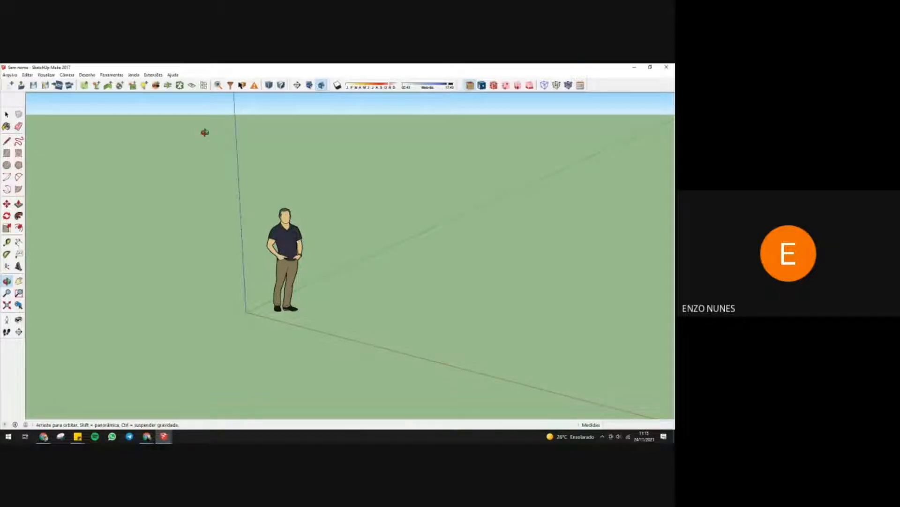
drag(203, 132, 201, 124)
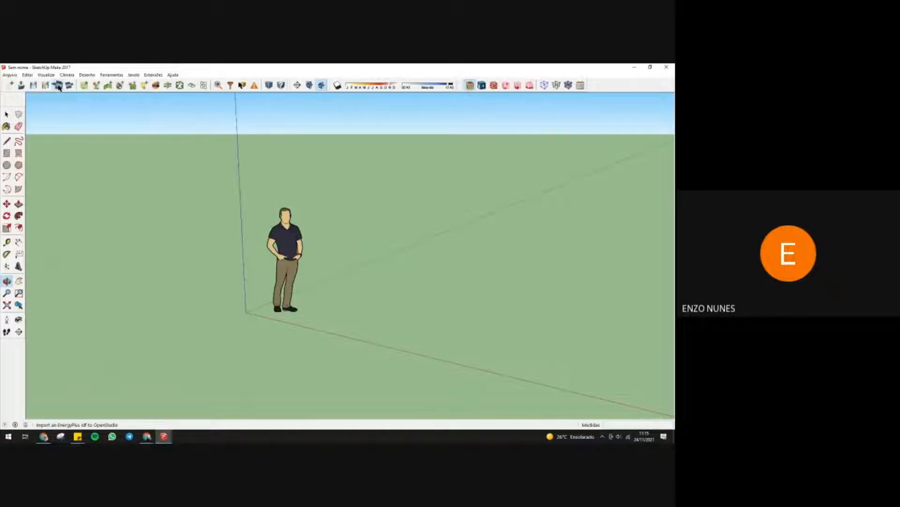
click(59, 88)
click(355, 263)
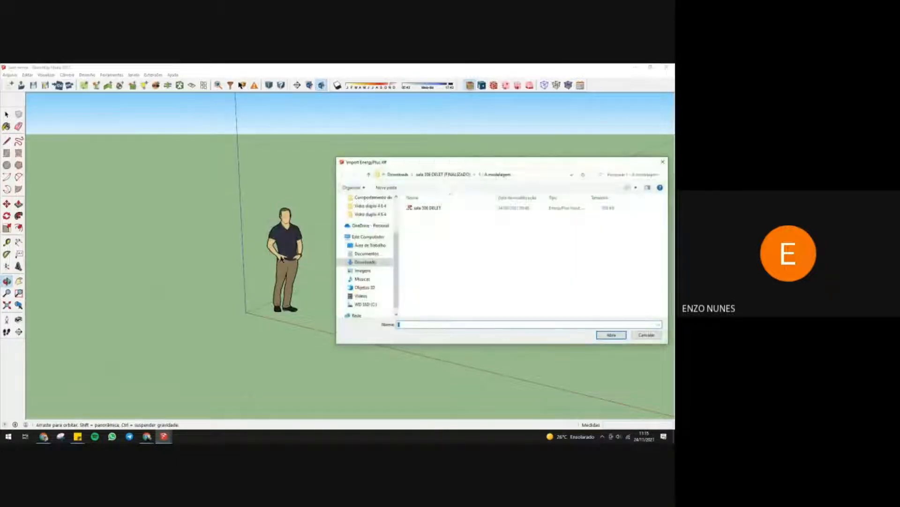
click(424, 208)
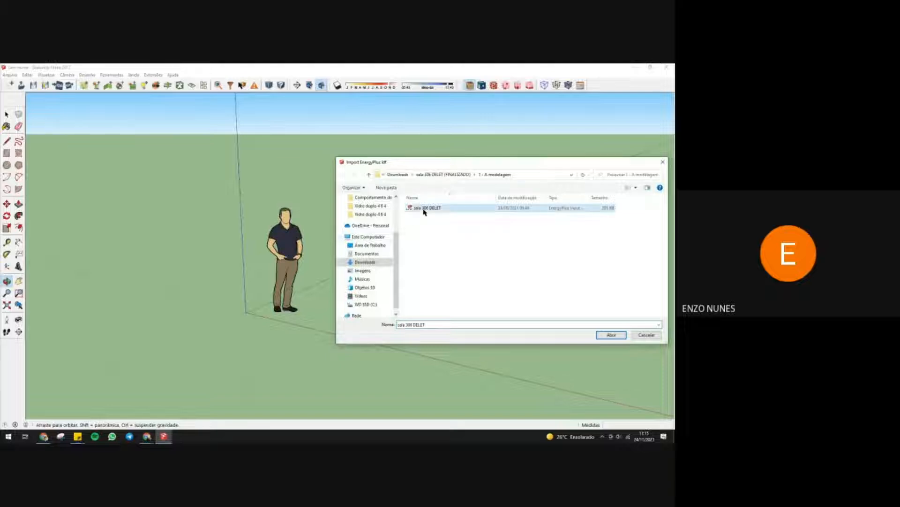
click(604, 335)
drag(517, 165, 355, 175)
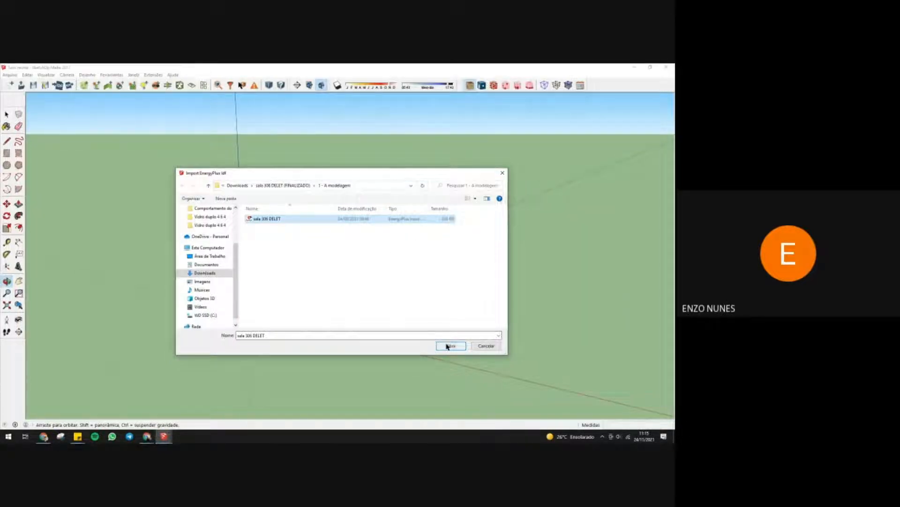
click(479, 346)
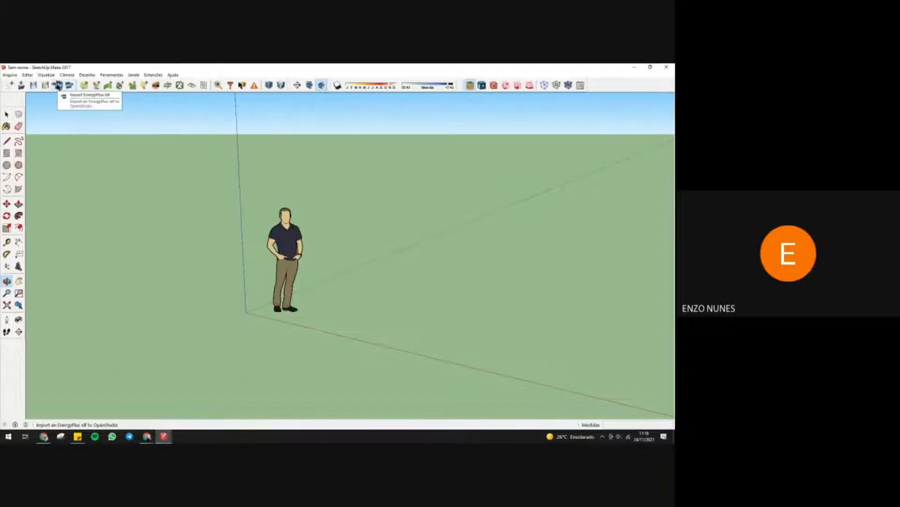
- Import the EnergyPlus idf file "sala 306 DELET" from the "1 - A modelagem" folder into the empty model
click(70, 86)
click(347, 264)
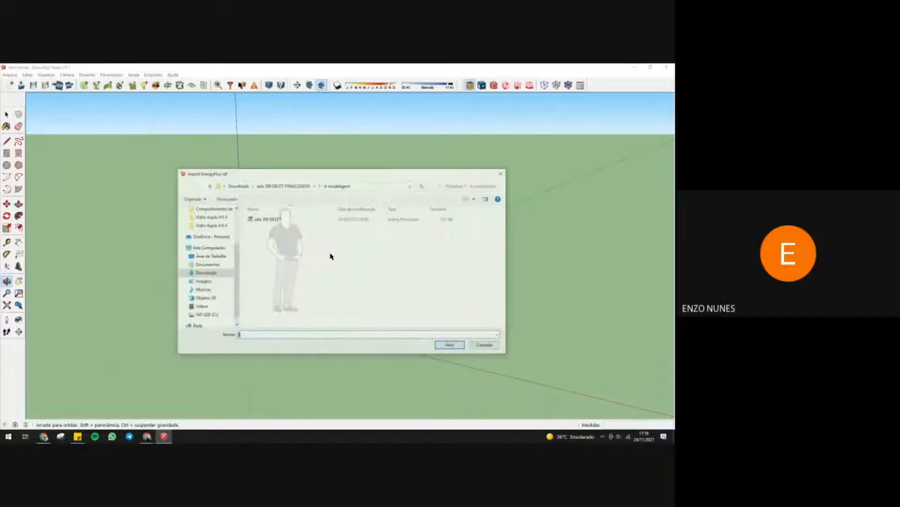
click(281, 220)
click(452, 348)
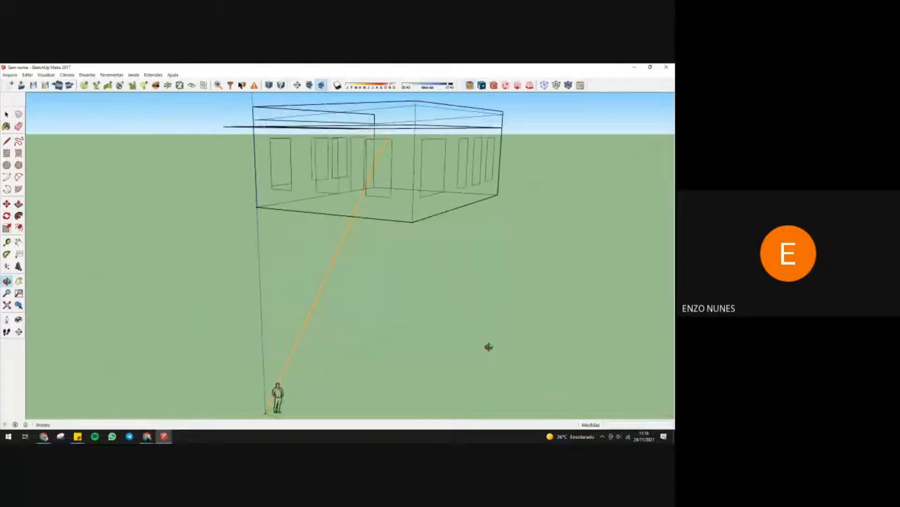
click(407, 288)
middle_drag(392, 272, 571, 203)
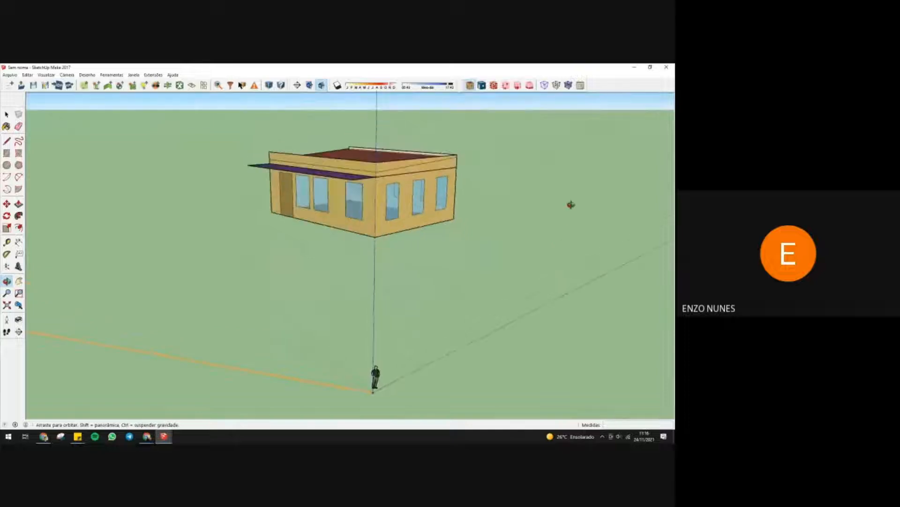
scroll(346, 149, up, 3)
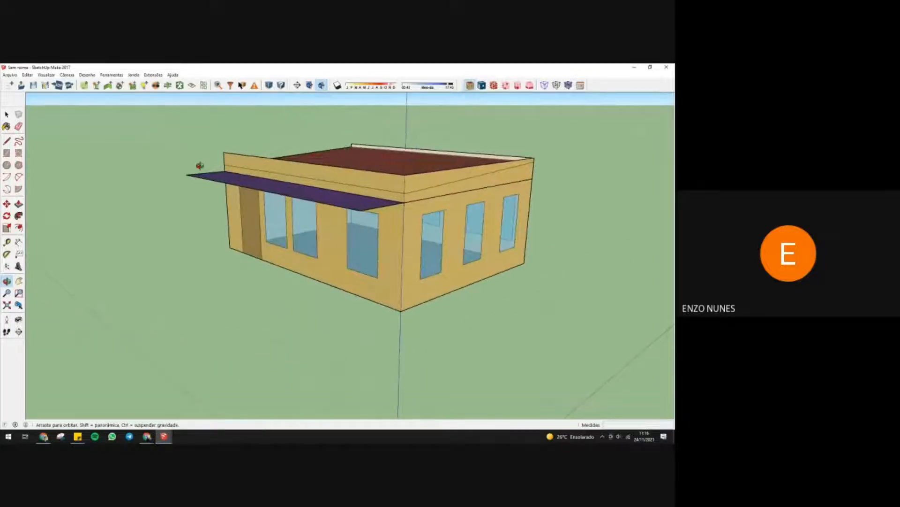
- Create a new OpenStudio space with its origin at 0, 0, 0, below the imported building
click(84, 88)
drag(395, 247, 166, 223)
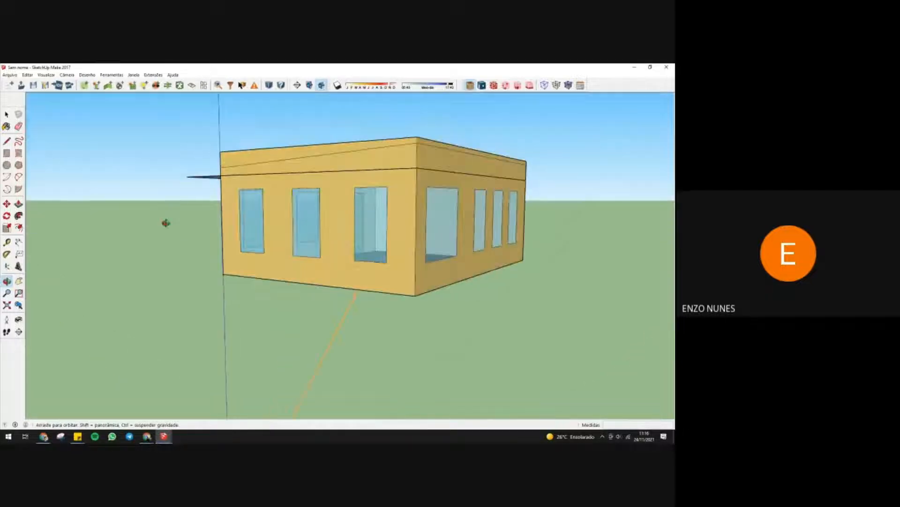
scroll(166, 223, down, 3)
drag(277, 226, 284, 256)
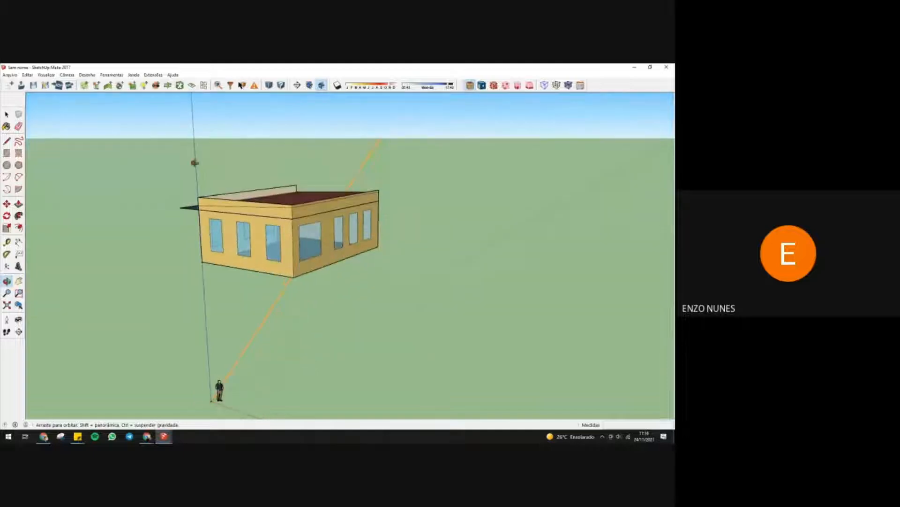
click(95, 87)
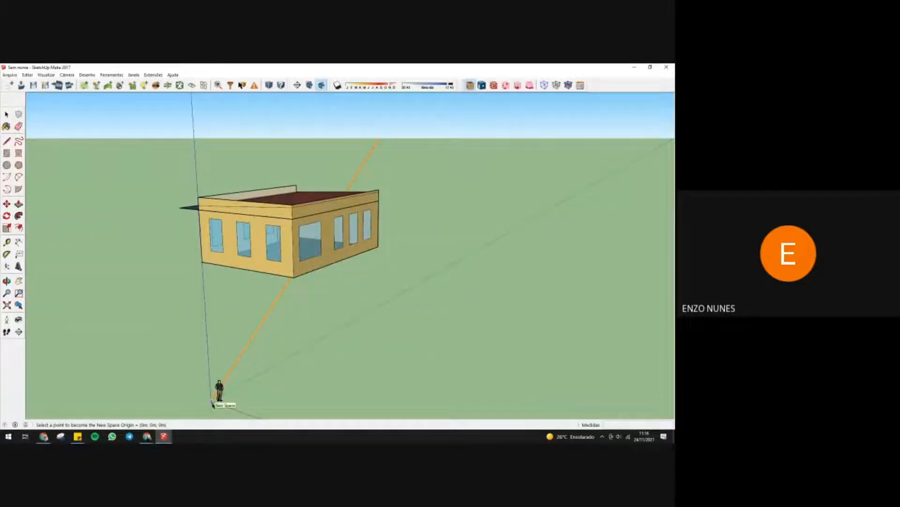
click(212, 405)
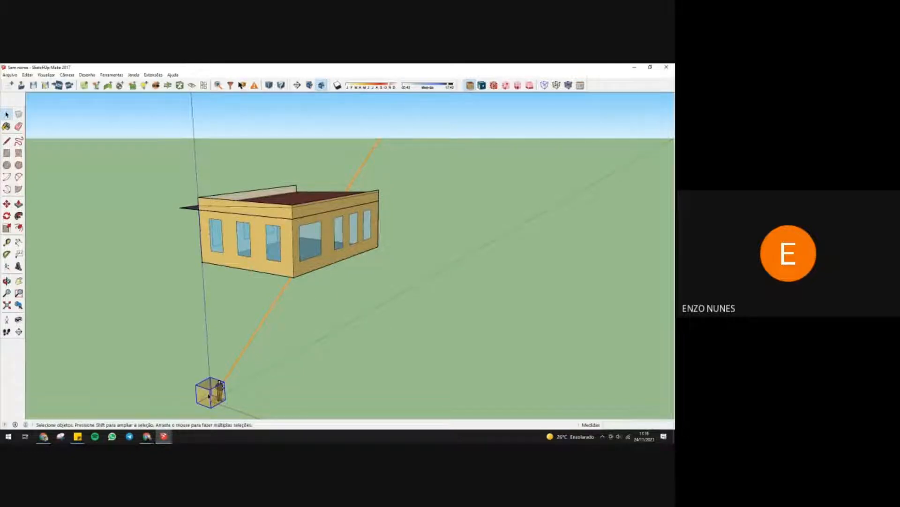
- Draw a vertical triangular face inside the new space, starting at the origin along the green axis with a sloping edge about 10.5 m long, and leave the space
double_click(209, 397)
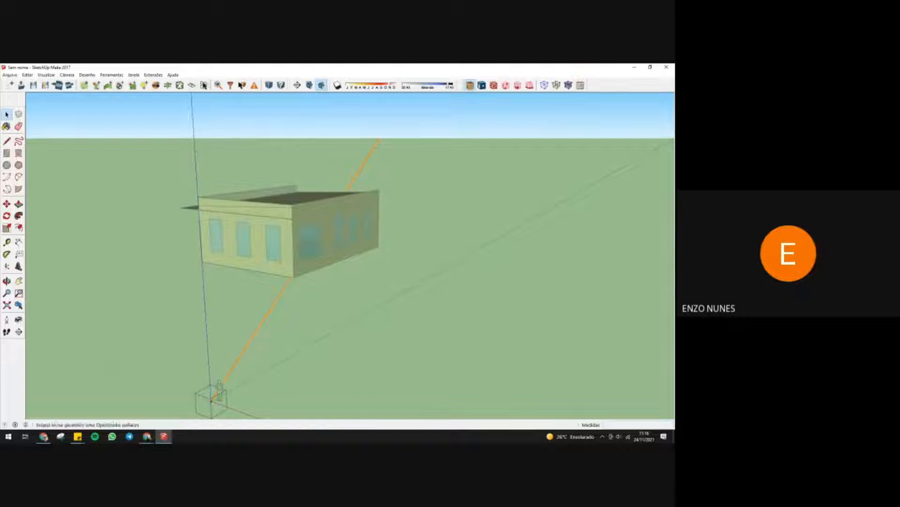
click(7, 141)
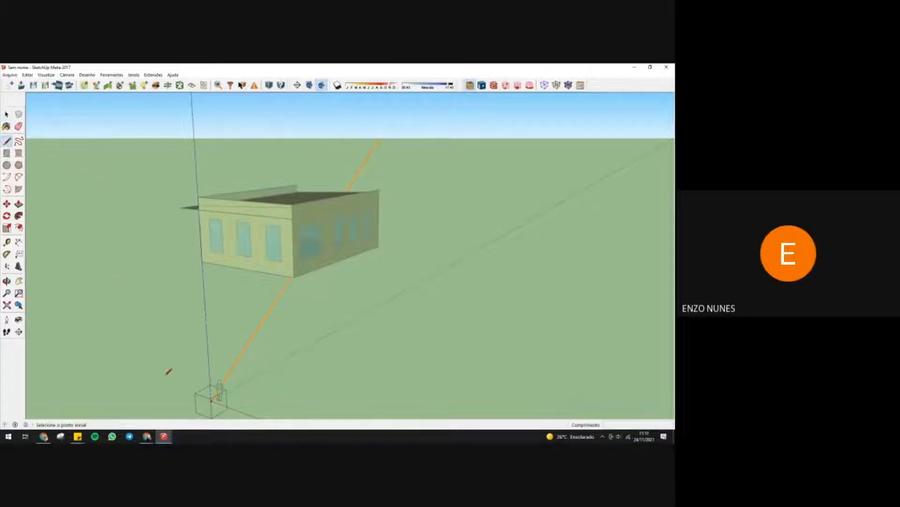
click(211, 400)
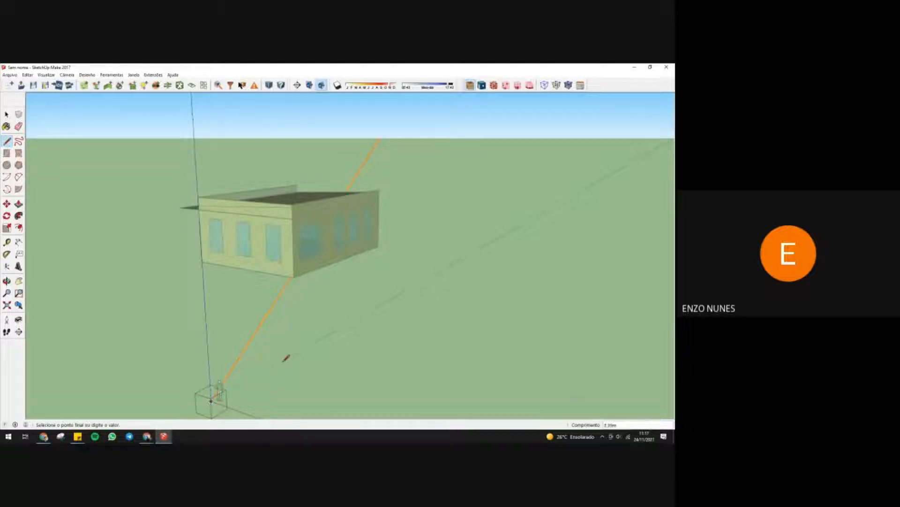
click(282, 303)
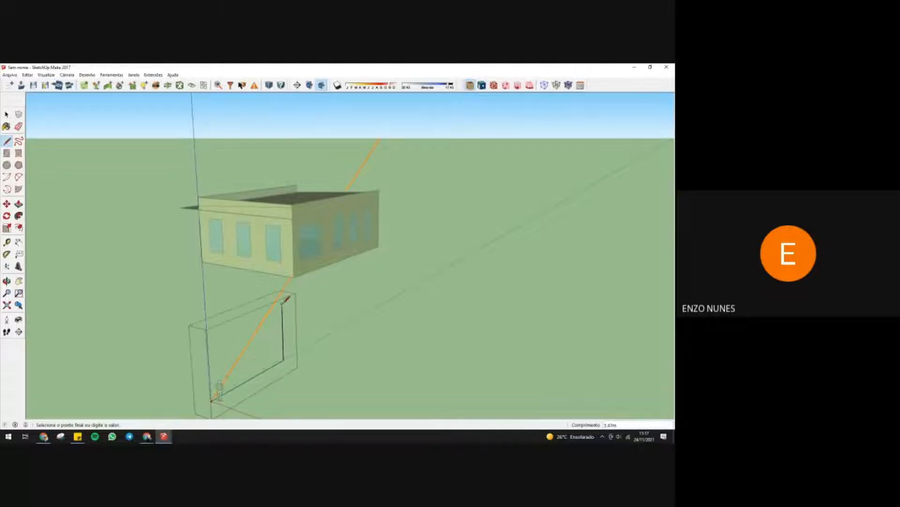
click(212, 400)
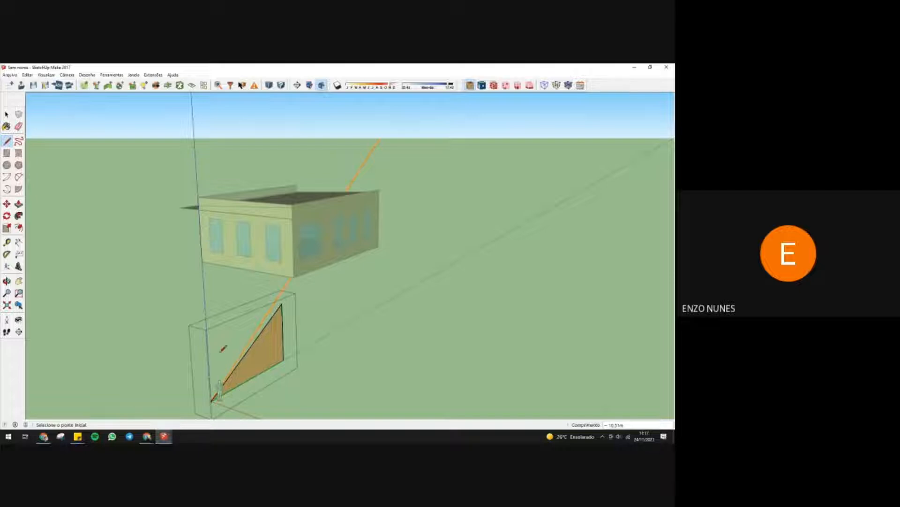
key(p)
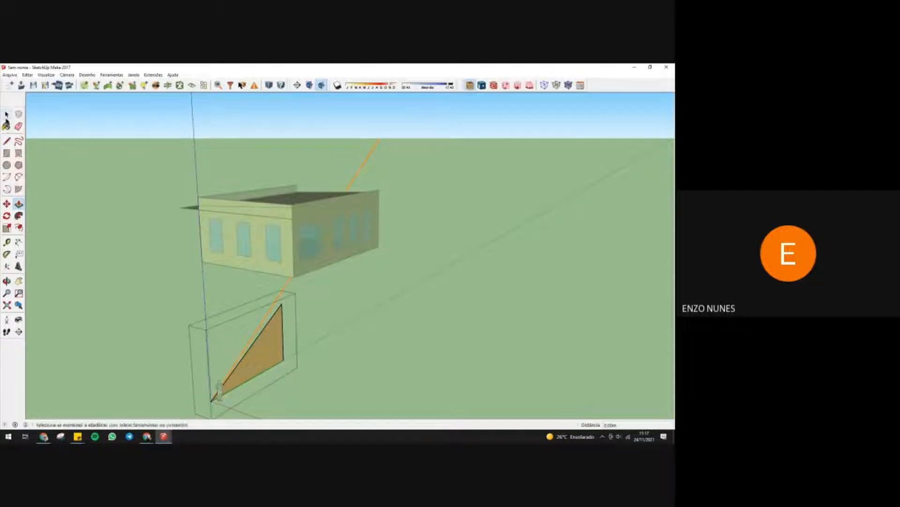
click(6, 115)
click(149, 279)
- Examine the triangular face from both its front and back sides
key(p)
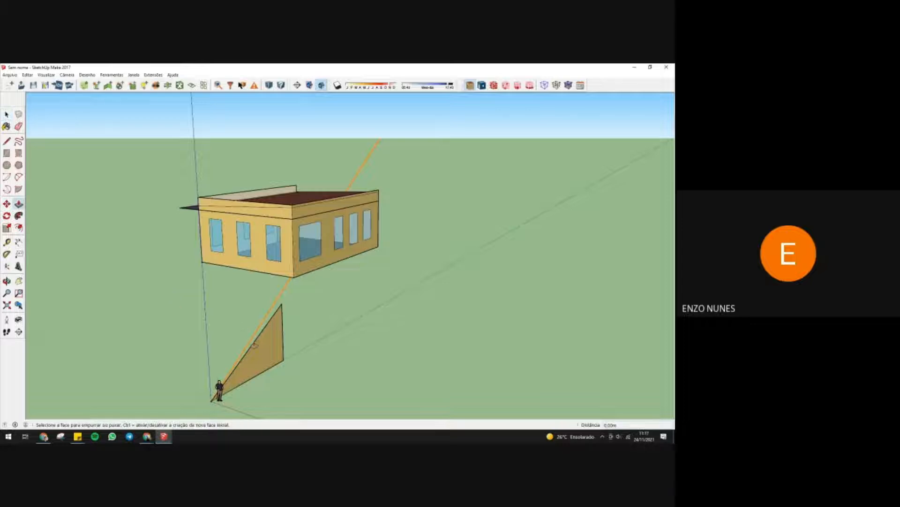
key(o)
drag(348, 330, 330, 394)
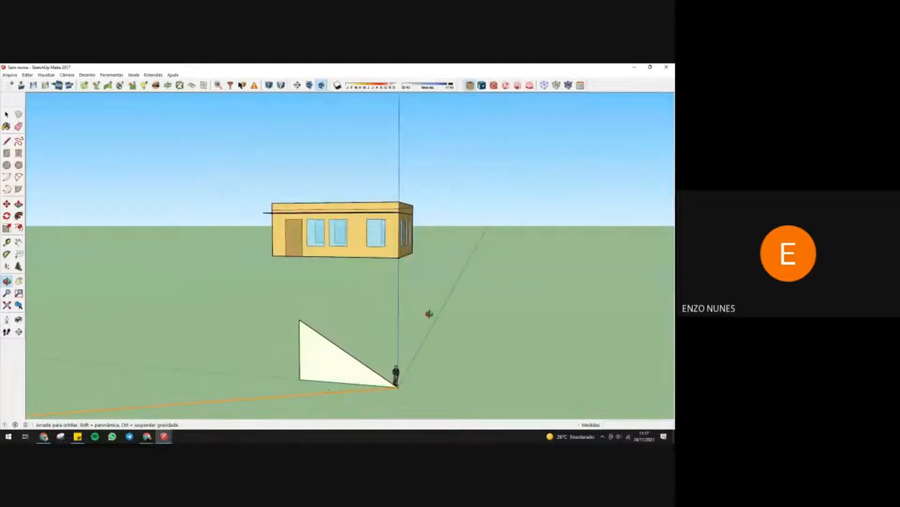
drag(428, 314, 212, 340)
drag(435, 368, 271, 353)
drag(330, 345, 354, 410)
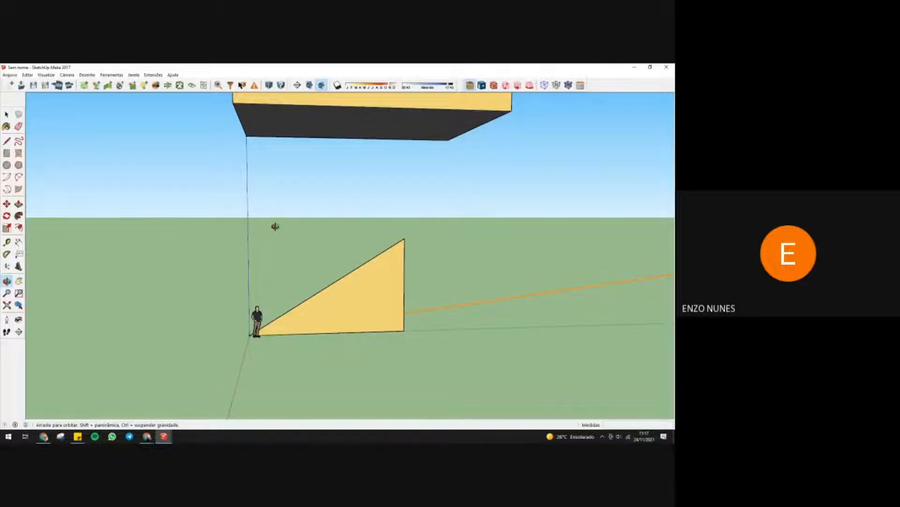
- Draw a vertical triangular face with a base about 6.5 m long outside any space, beside the existing triangle, and compare both faces' front and back sides
click(7, 114)
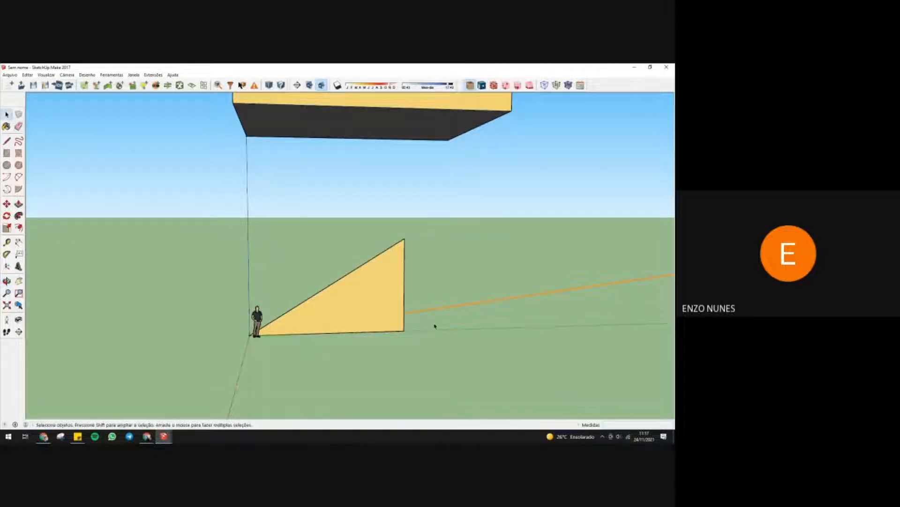
click(6, 141)
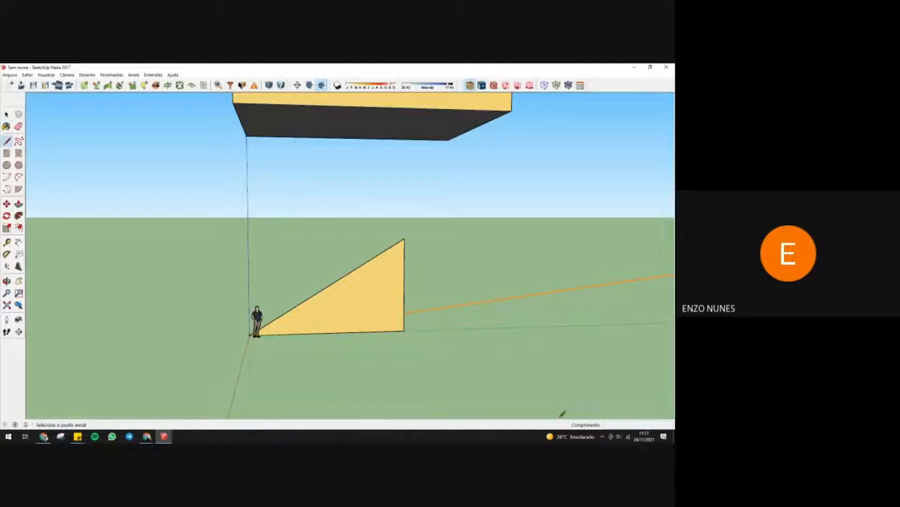
click(511, 359)
click(512, 261)
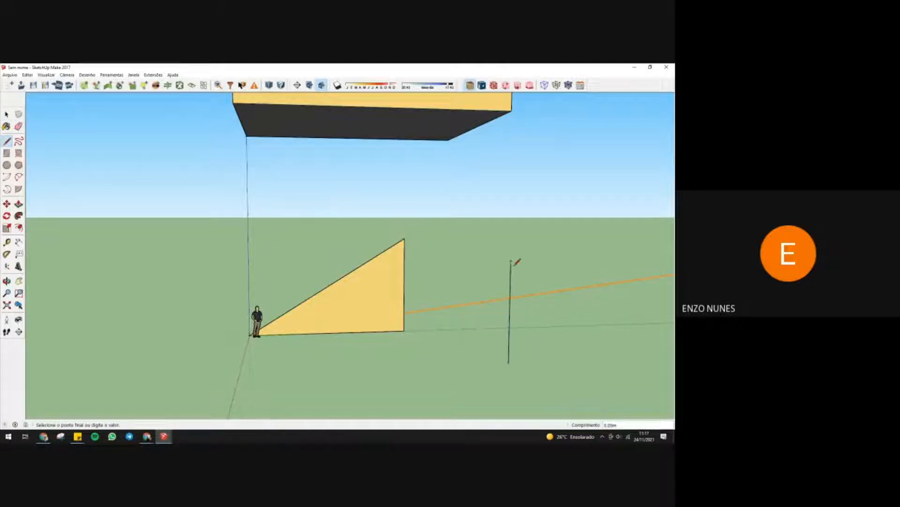
click(608, 359)
click(509, 362)
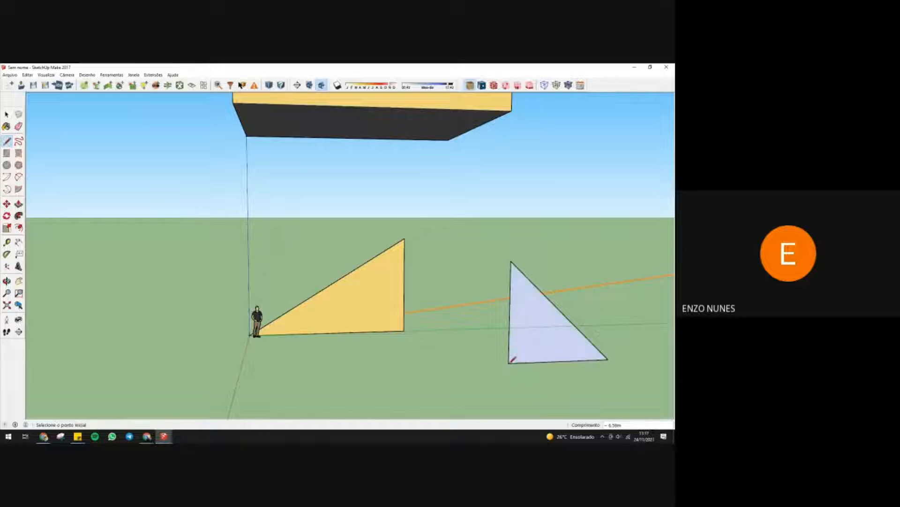
middle_drag(477, 336, 514, 321)
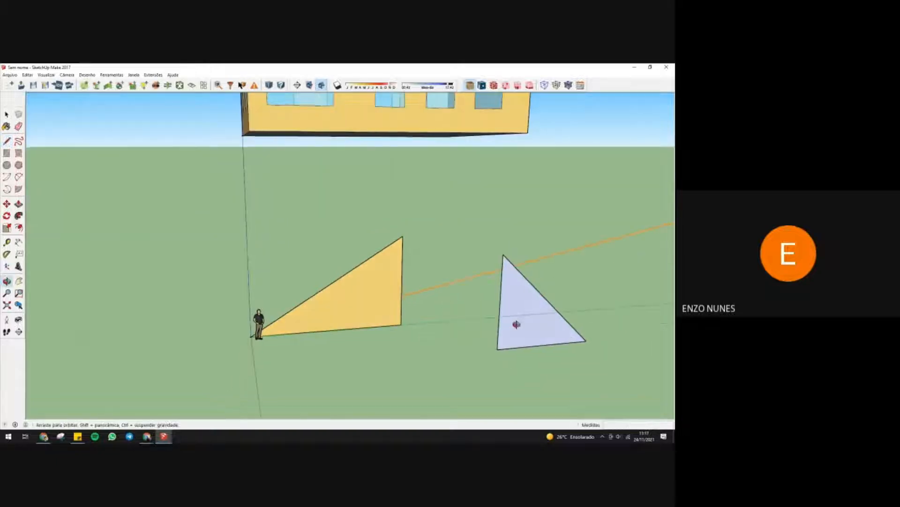
middle_drag(461, 321, 657, 257)
scroll(136, 320, up, 3)
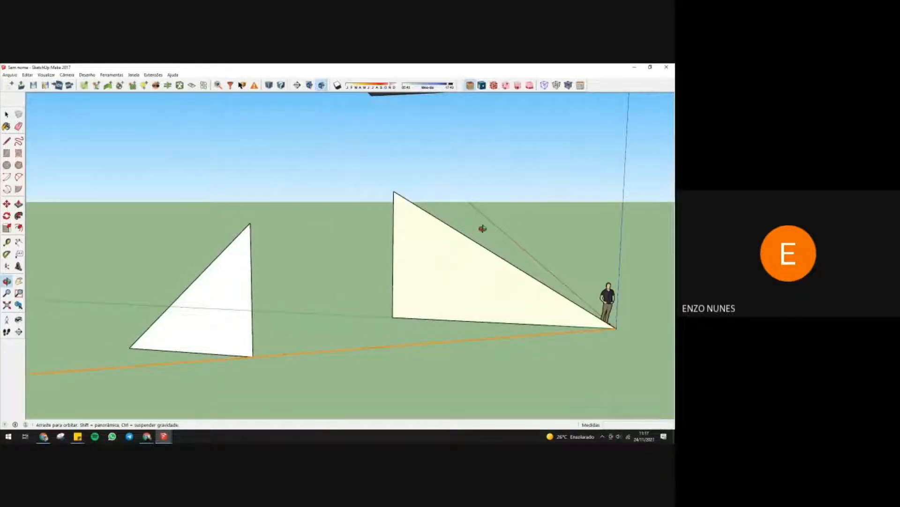
drag(483, 229, 23, 281)
scroll(241, 295, down, 3)
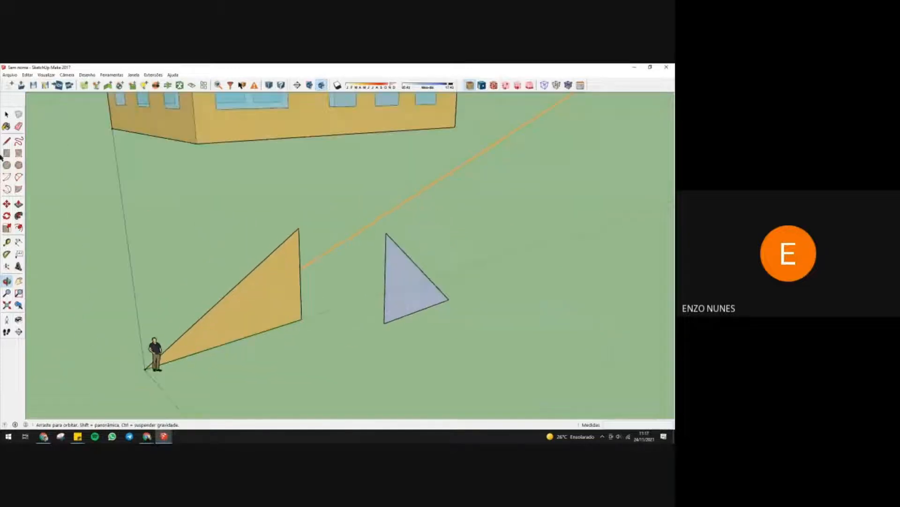
- Erase all three edges of the triangular face drawn outside the space
click(21, 127)
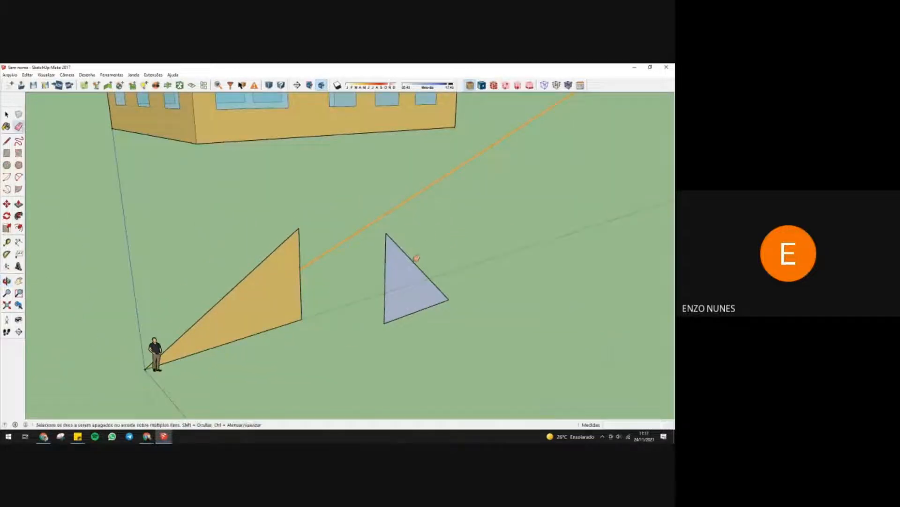
click(415, 258)
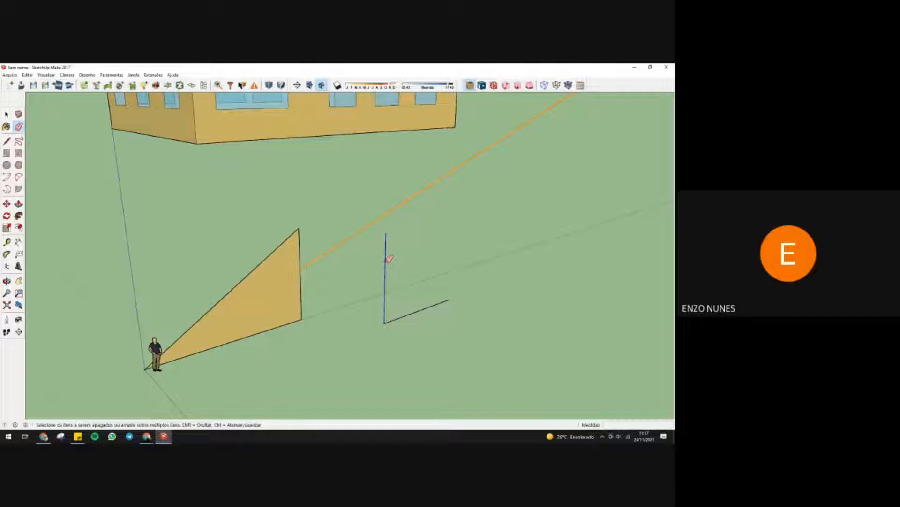
click(389, 259)
click(424, 306)
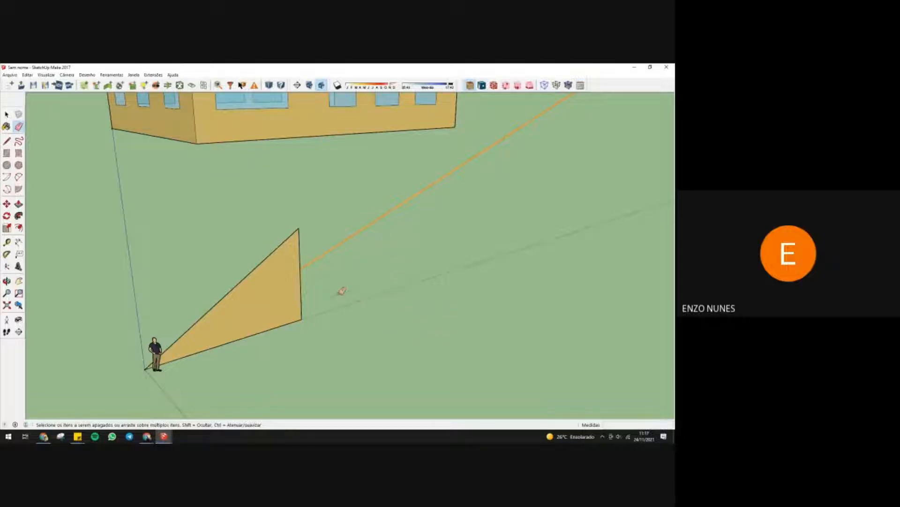
- Create a new OpenStudio shading surface group on the ground near the origin, in front of the triangular face, and open it for editing
middle_drag(343, 291, 213, 275)
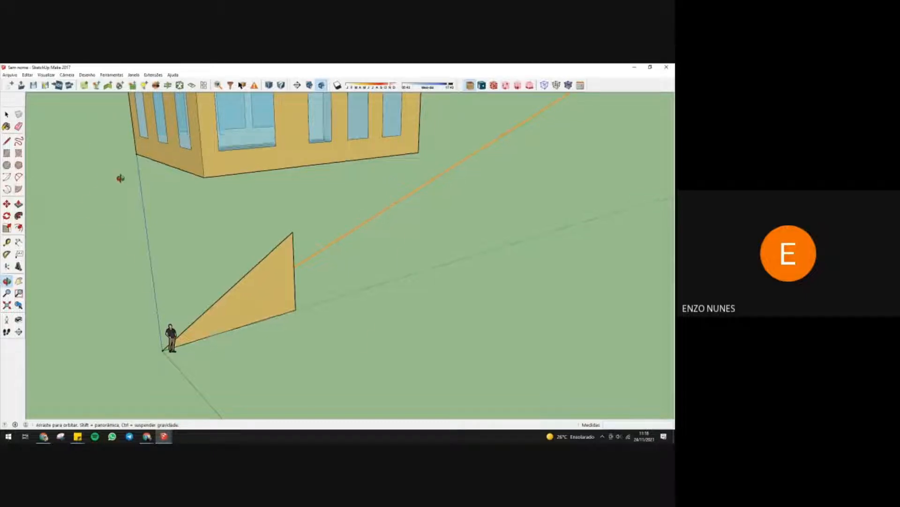
middle_drag(119, 175, 359, 265)
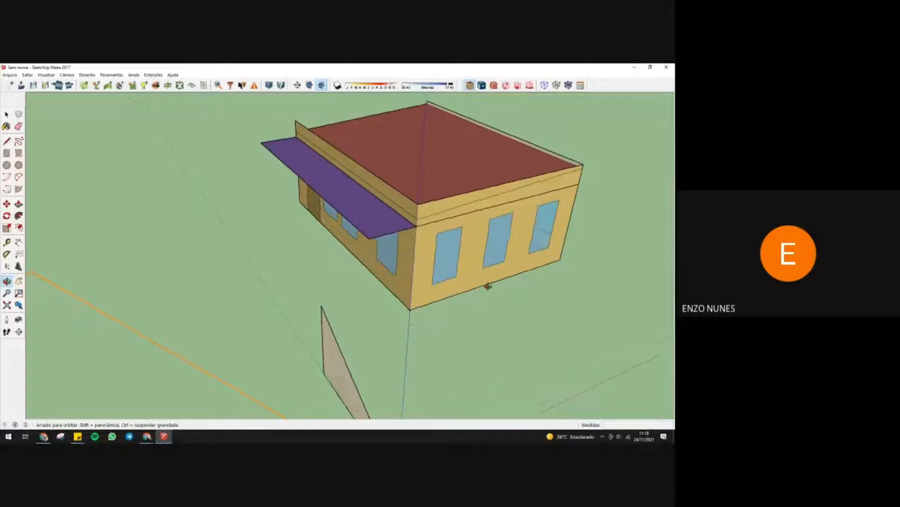
drag(488, 283, 299, 91)
drag(438, 211, 408, 221)
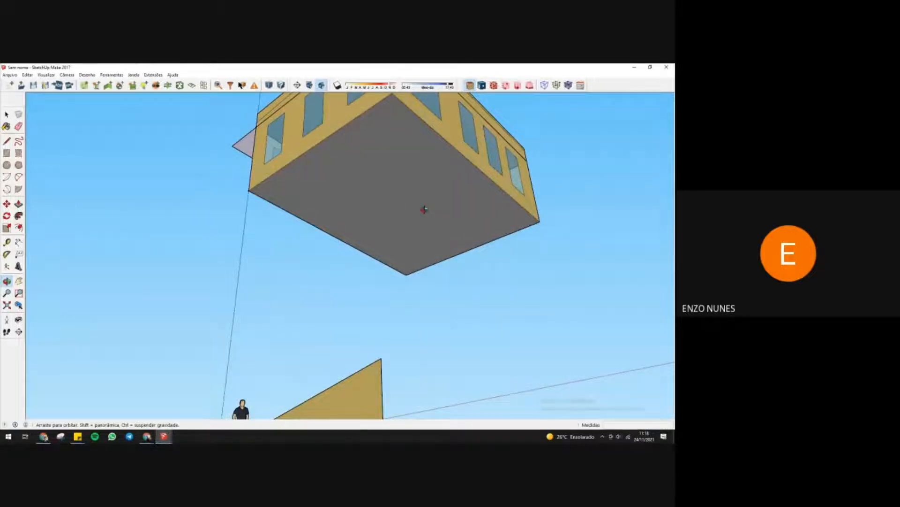
drag(424, 209, 344, 398)
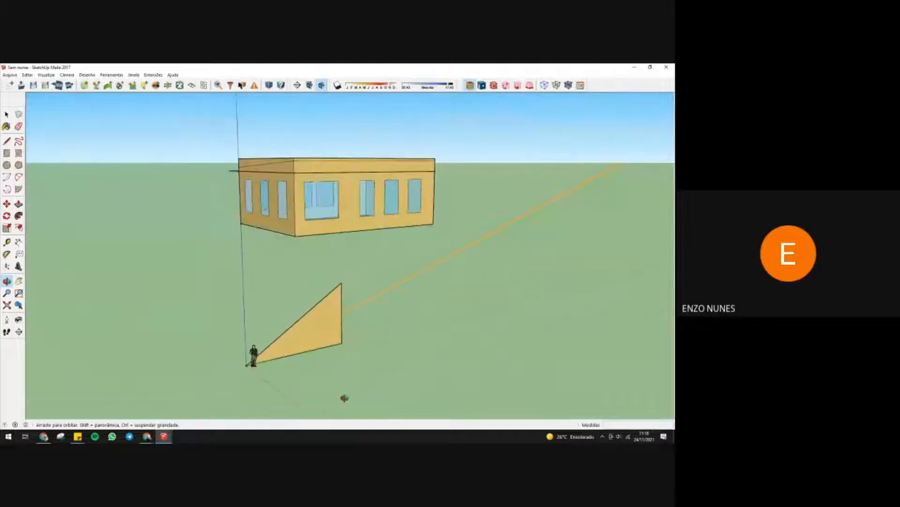
click(98, 89)
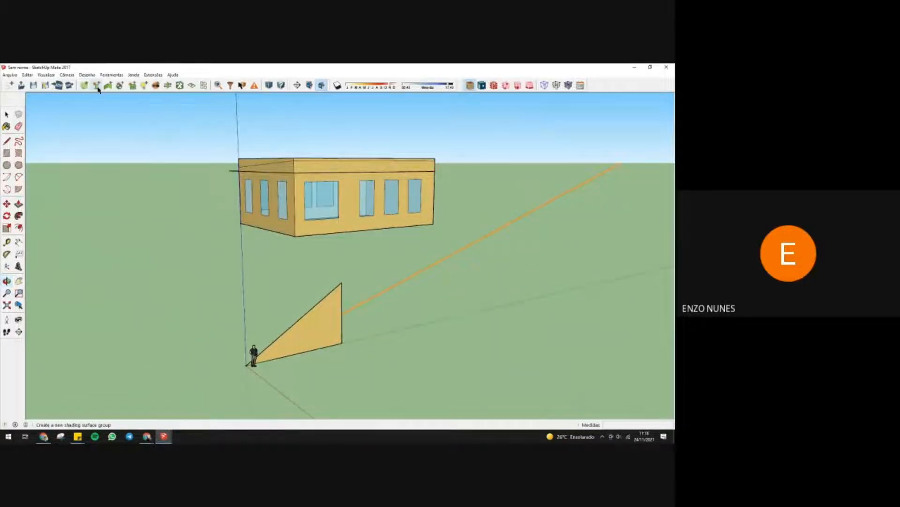
click(277, 392)
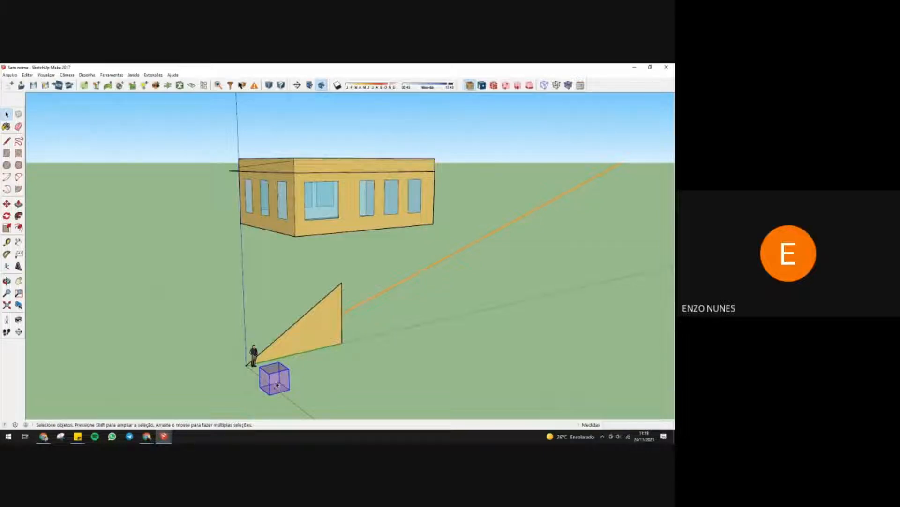
double_click(277, 385)
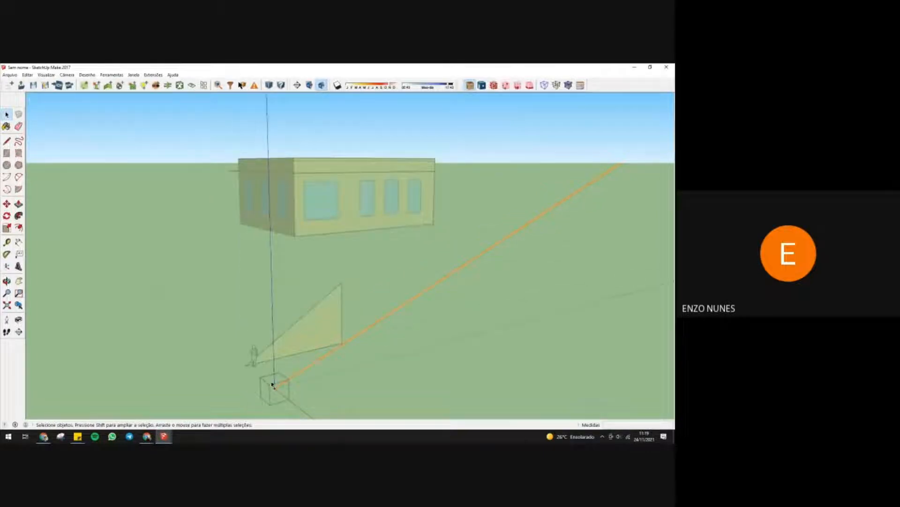
- Draw a horizontal rectangular face about 8 m by 1.7 m inside the shading group, starting at the group's origin
click(7, 141)
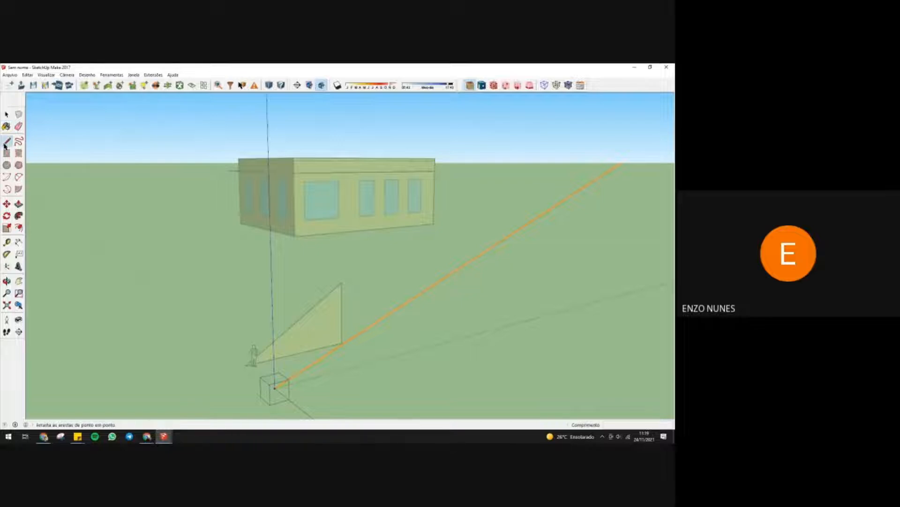
click(275, 387)
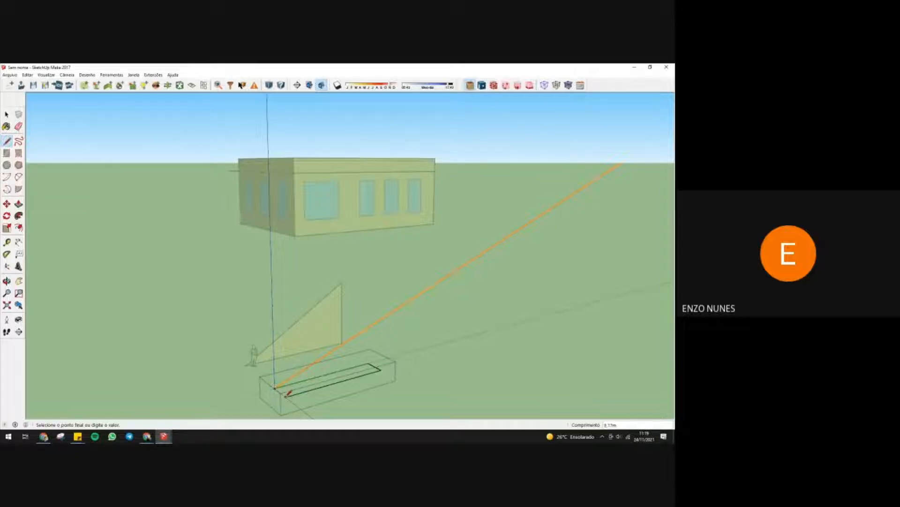
click(275, 387)
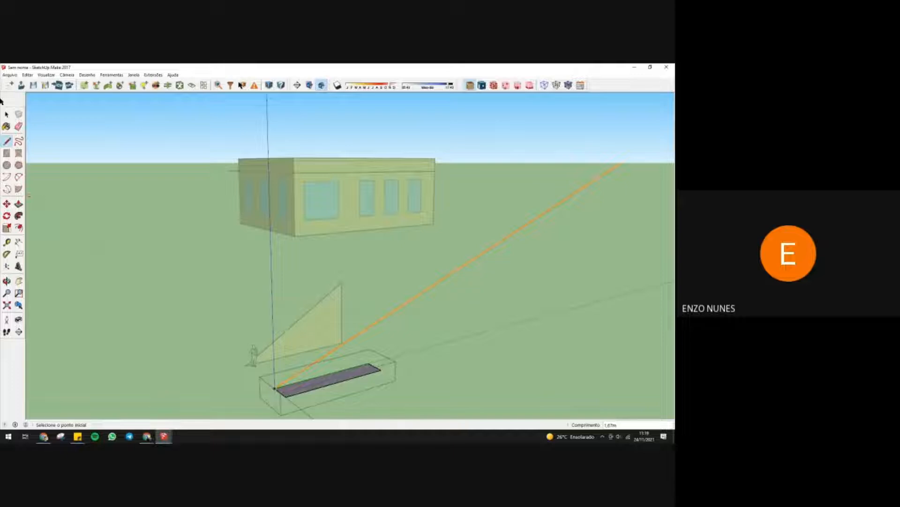
- Reverse the rectangular shading face and leave the shading group
click(7, 114)
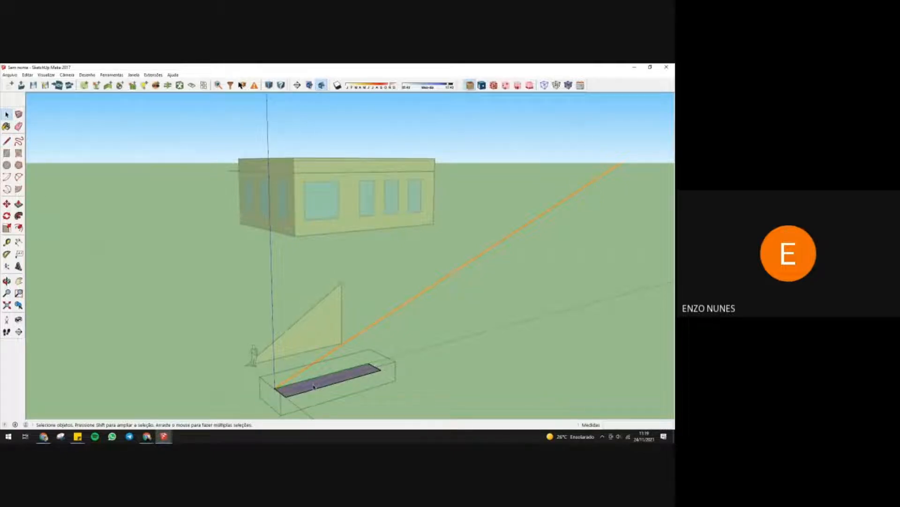
right_click(315, 386)
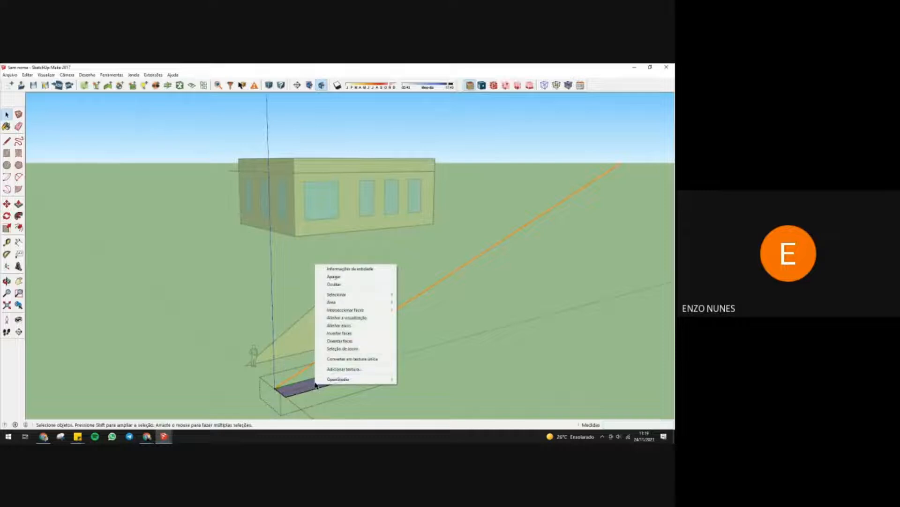
click(338, 333)
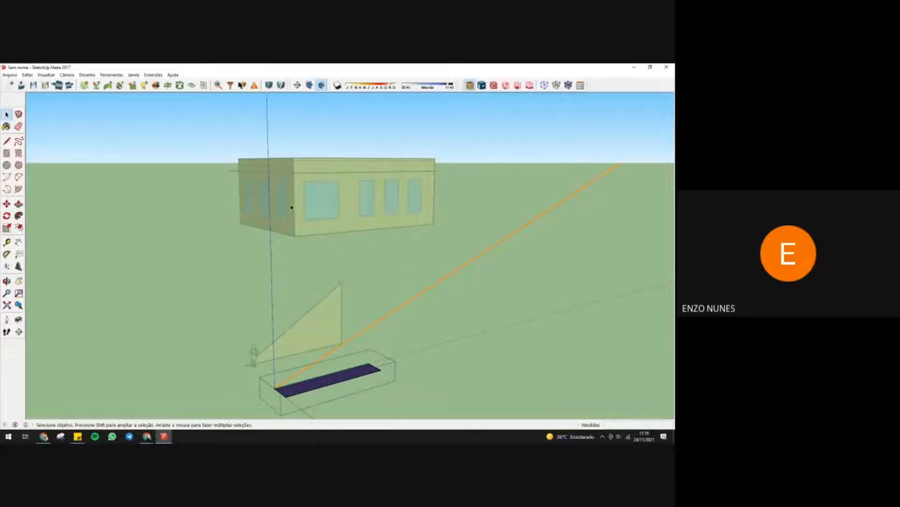
click(392, 326)
- Try to place an interior partition surface group on the triangular face's base without entering its space, then open and leave that space
key(o)
drag(324, 385, 258, 404)
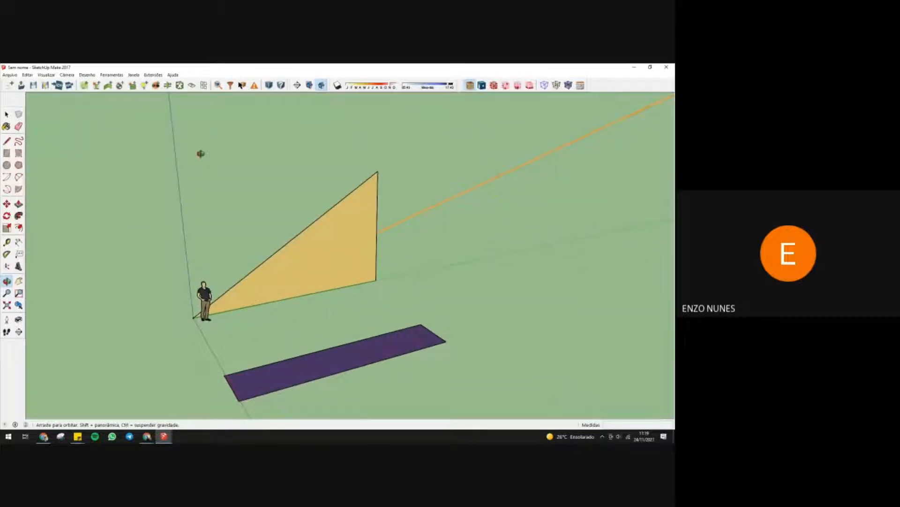
click(111, 87)
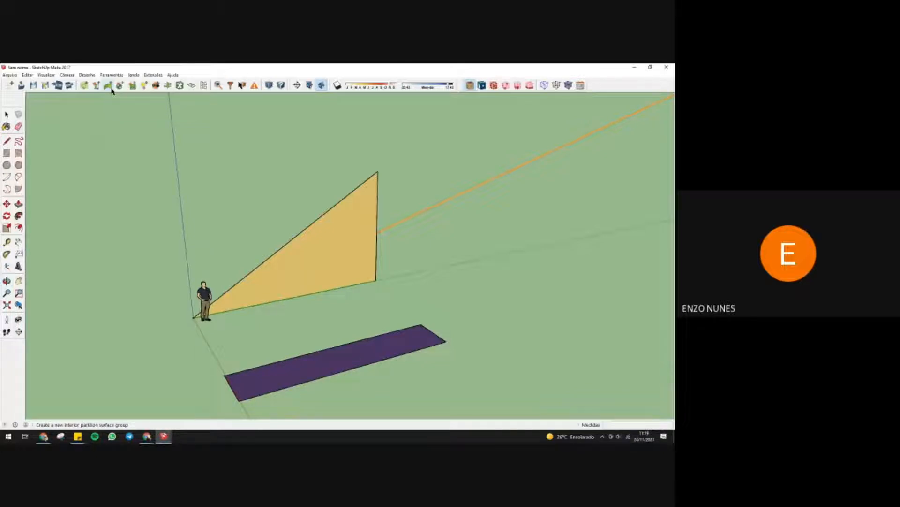
click(272, 302)
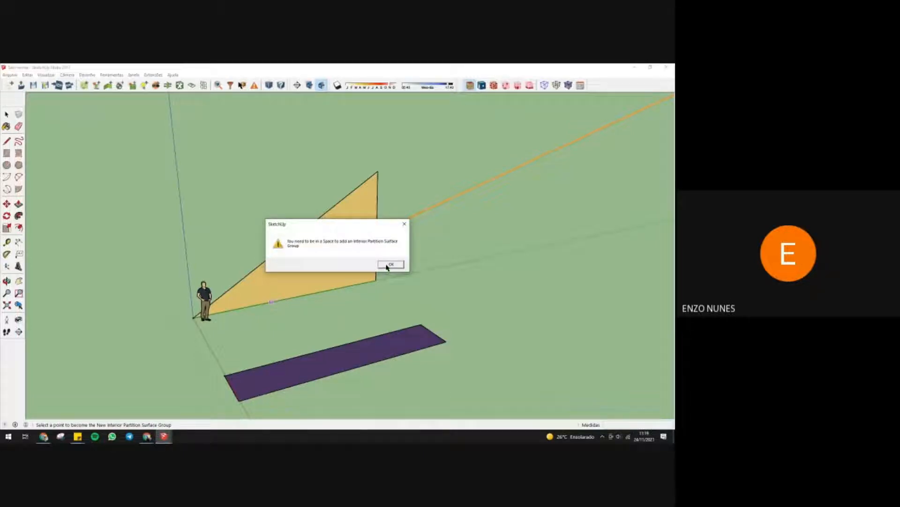
click(387, 266)
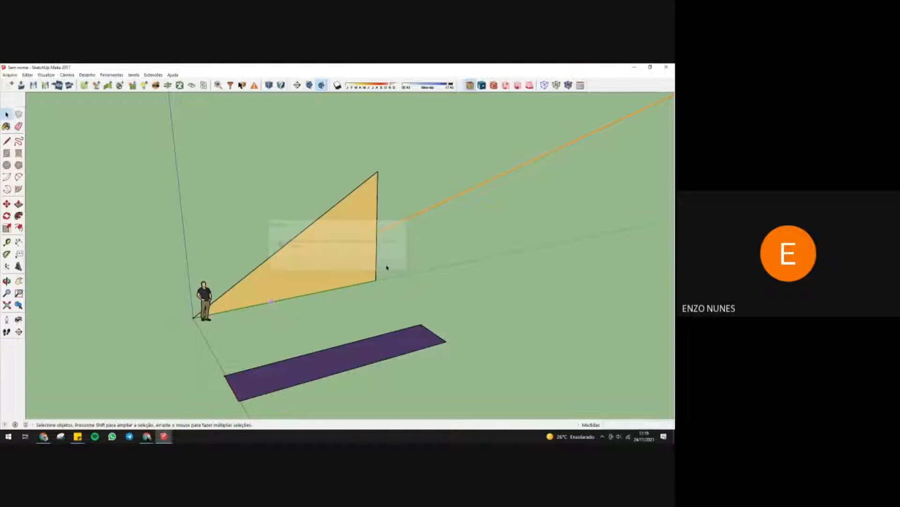
double_click(272, 304)
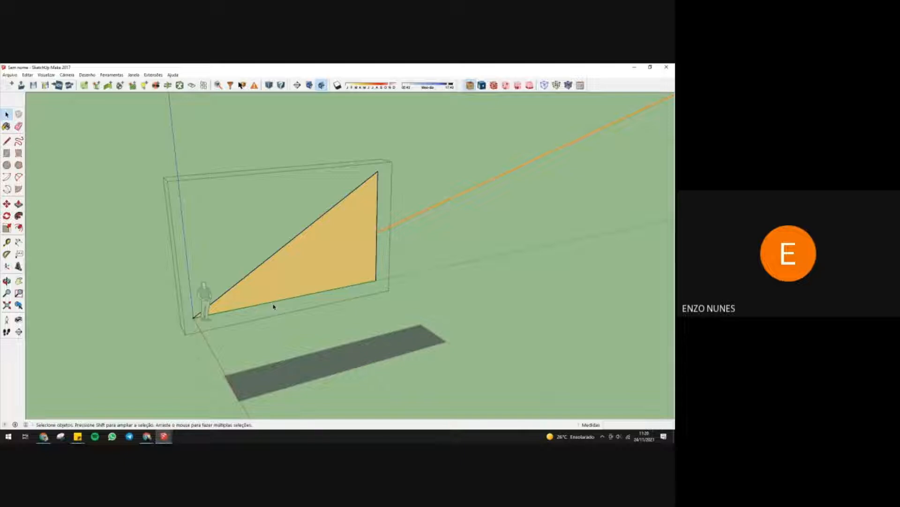
click(325, 311)
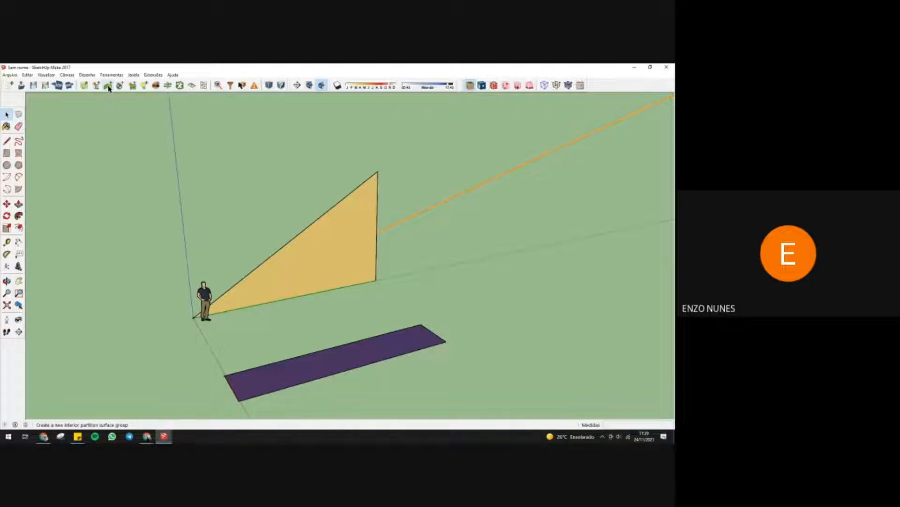
- Try to place an interior partition surface group at a window of the imported building from outside its space
scroll(243, 319, down, 4)
middle_drag(243, 253, 273, 202)
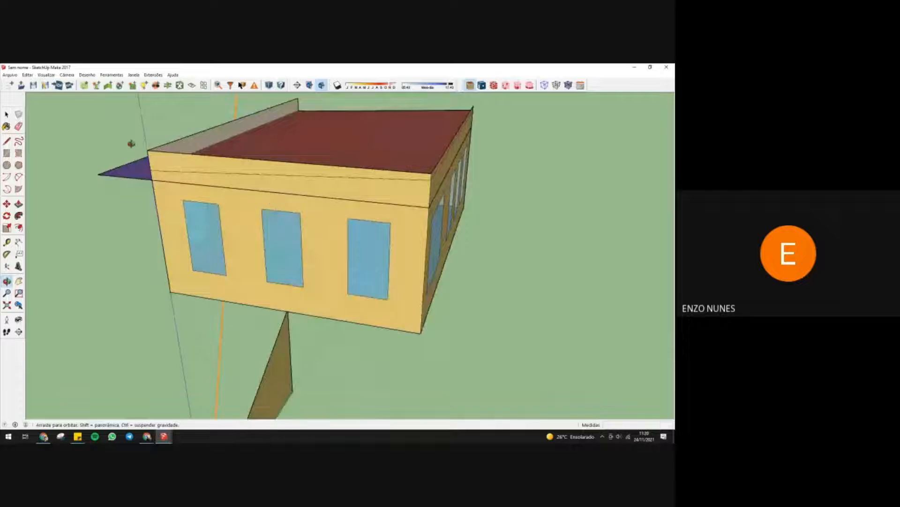
click(120, 85)
click(216, 262)
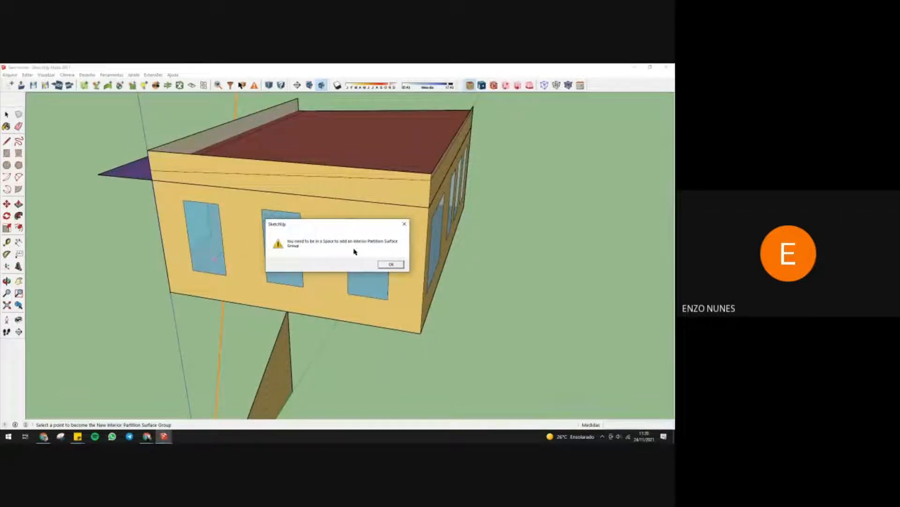
click(392, 265)
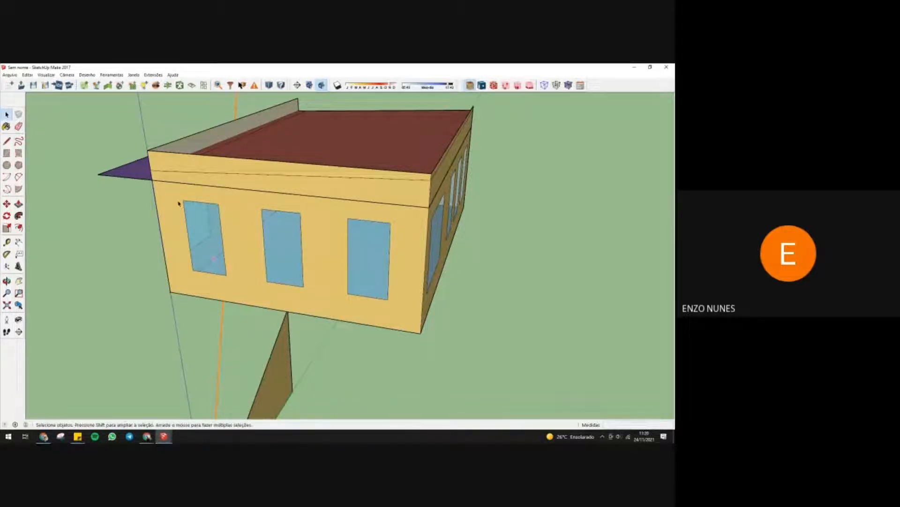
- Open the building's windowed space, create an interior partition surface group near the base of the window closest to the blue axis, and open the group
double_click(214, 267)
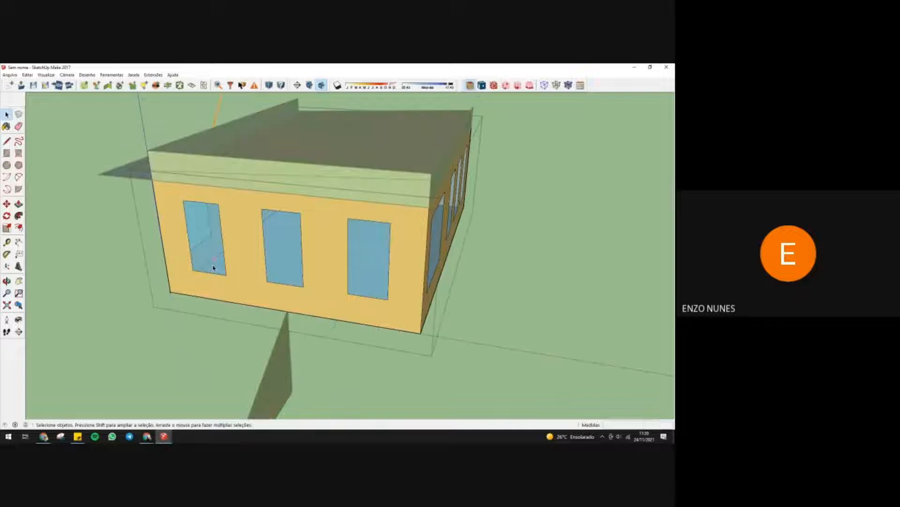
click(107, 89)
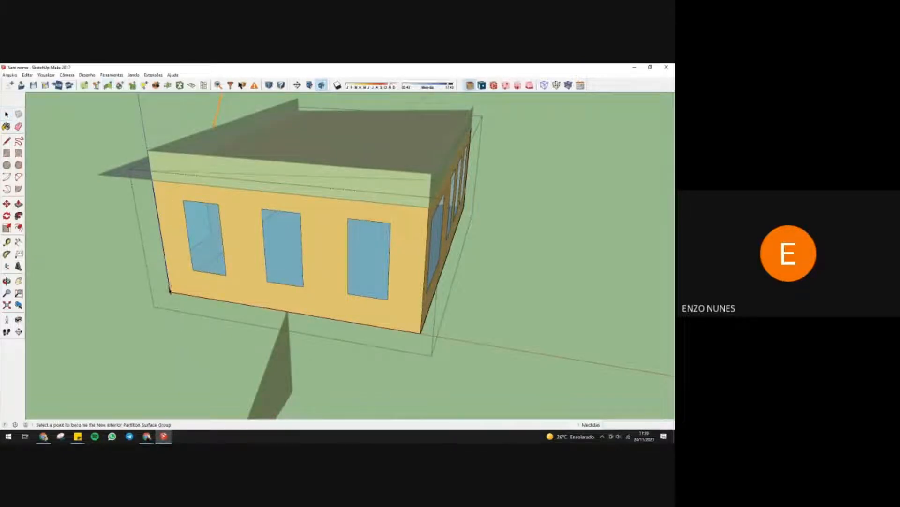
click(203, 270)
double_click(203, 260)
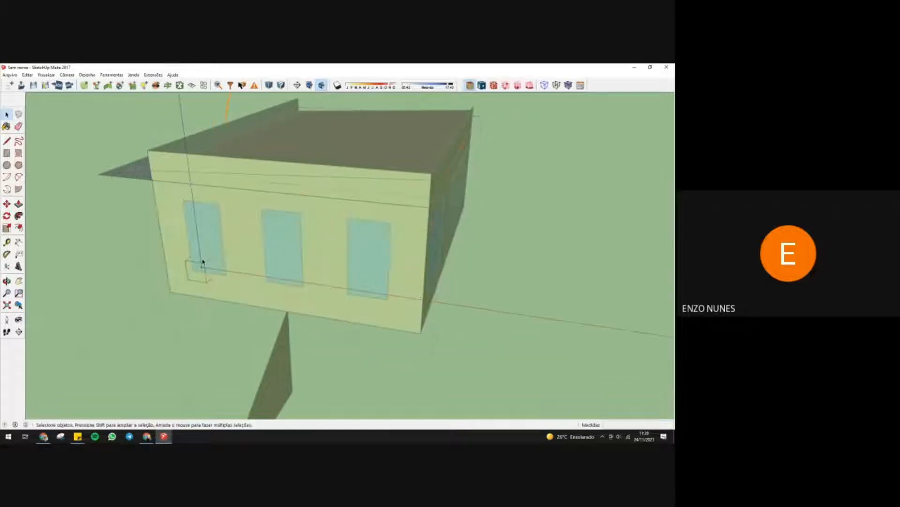
- Draw a horizontal rectangular face with lines inside the interior partition group, starting from the group's origin at the first window's base
key(l)
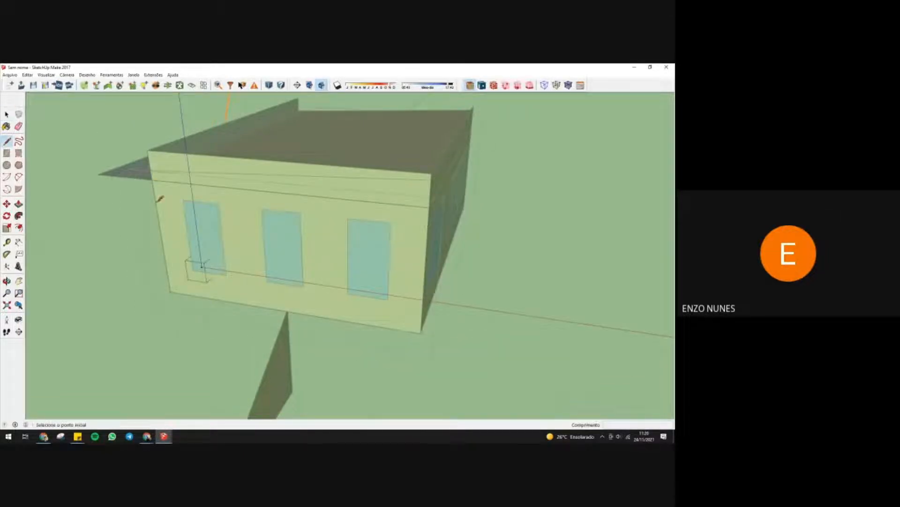
click(202, 266)
click(219, 253)
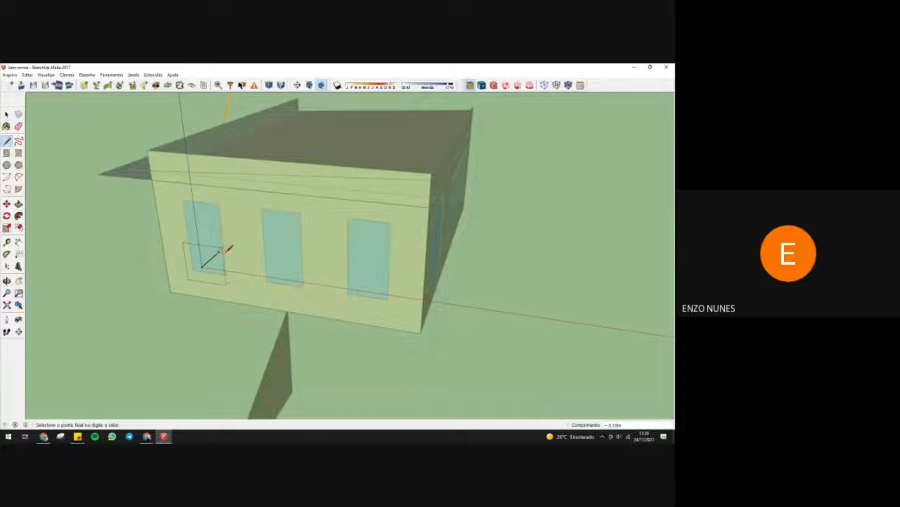
click(283, 261)
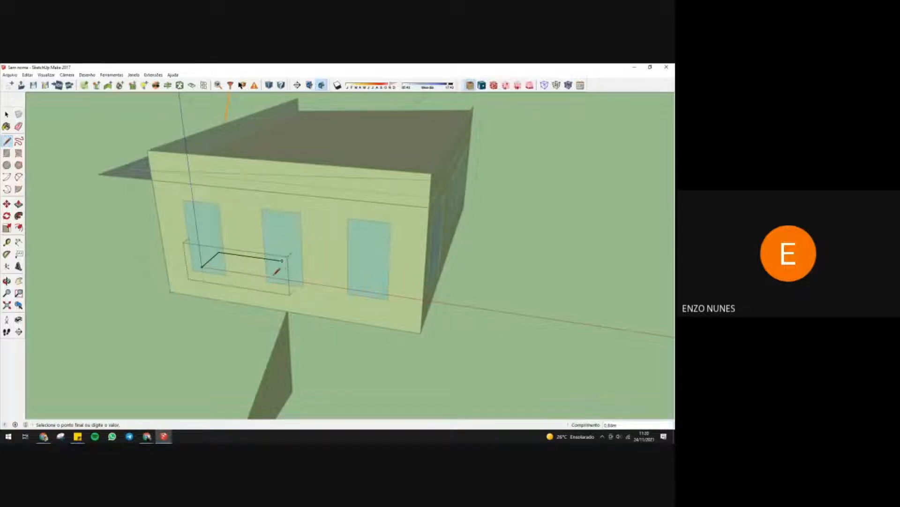
click(267, 276)
click(201, 266)
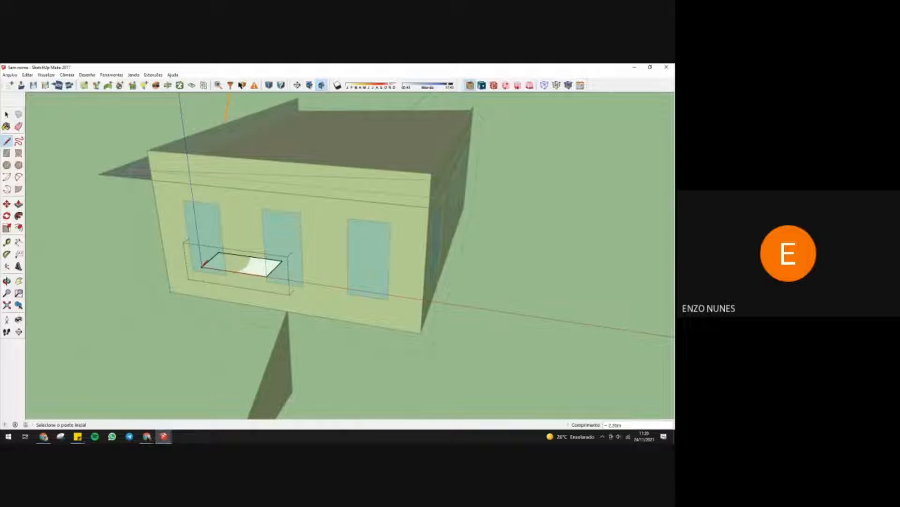
- Draw a vertical rectangular face rising from the horizontal partition face's long front edge
click(196, 228)
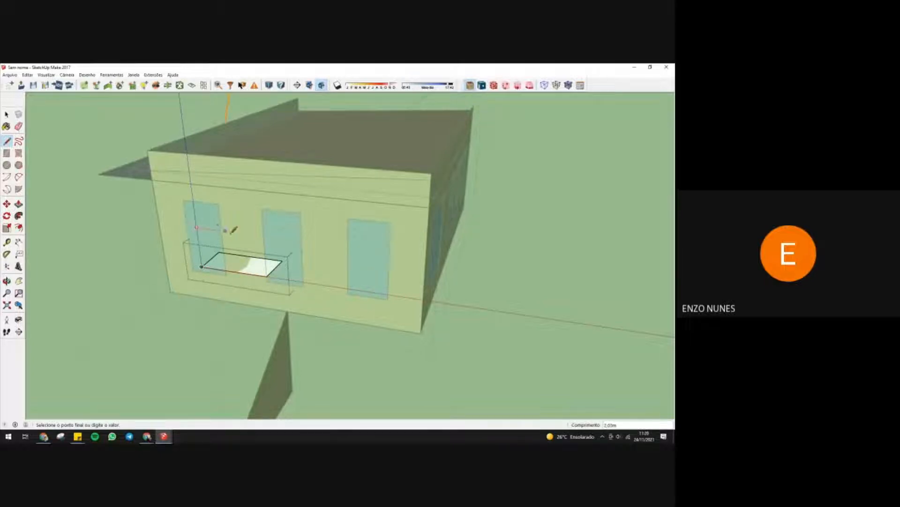
click(264, 234)
click(266, 275)
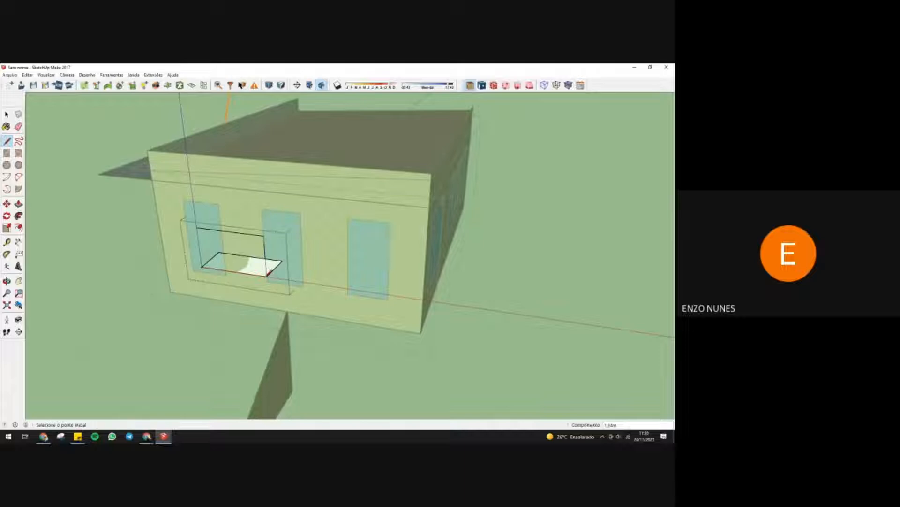
click(202, 266)
click(198, 228)
- Draw a vertical side face on the horizontal partition face's short edge near the middle window
click(282, 260)
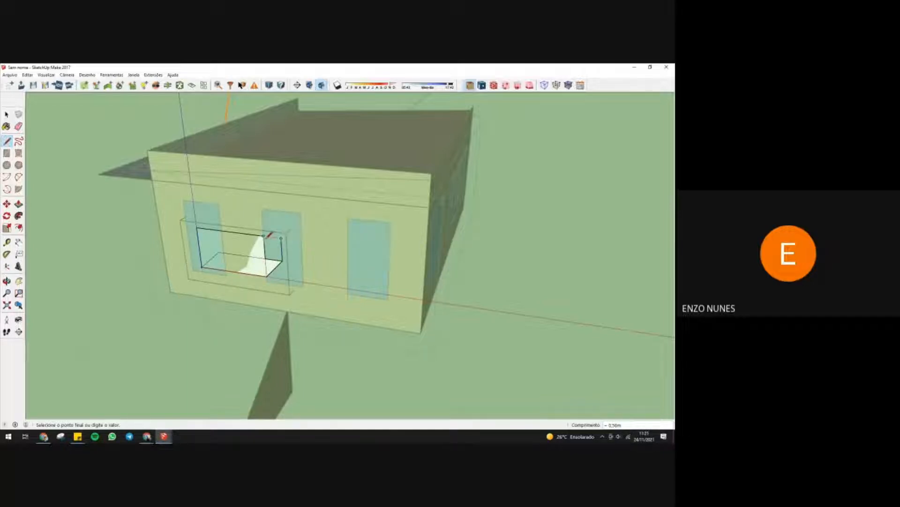
click(282, 237)
click(281, 237)
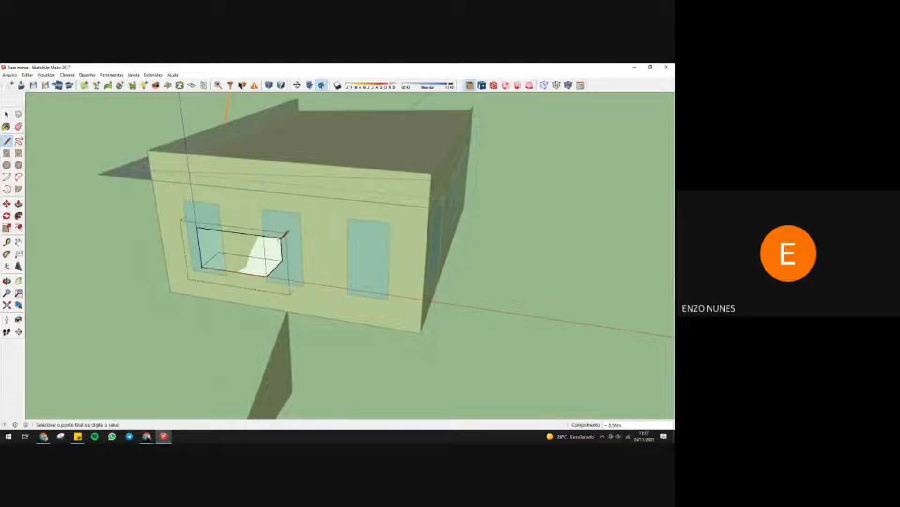
click(264, 236)
- Leave the interior partition group and erase it from the building's windowed space
click(5, 117)
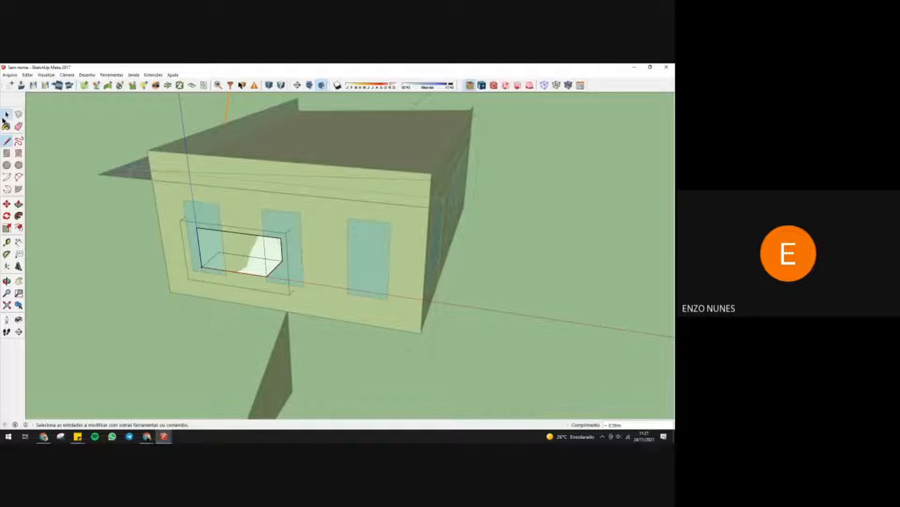
click(190, 257)
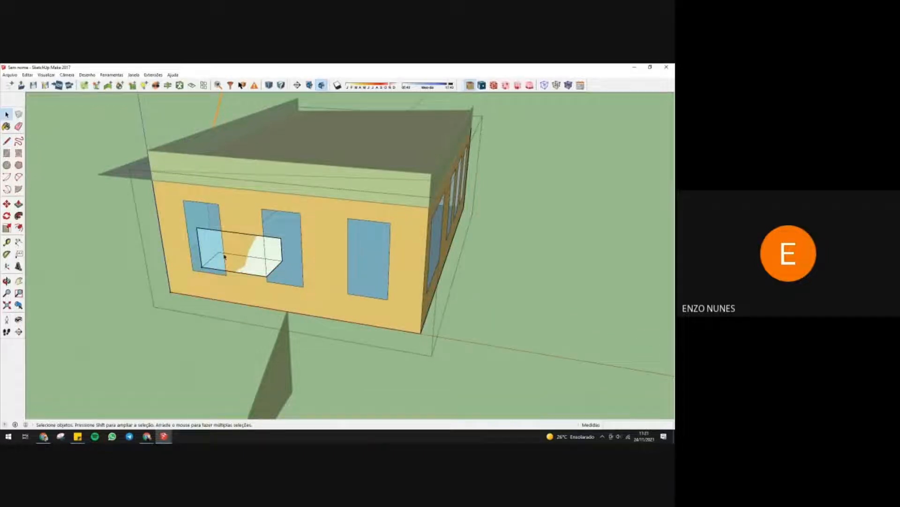
mouse_move(225, 257)
middle_down()
mouse_move(214, 265)
mouse_move(102, 267)
mouse_move(183, 330)
mouse_move(328, 235)
mouse_move(277, 235)
mouse_move(308, 209)
mouse_move(305, 243)
mouse_move(272, 251)
middle_up()
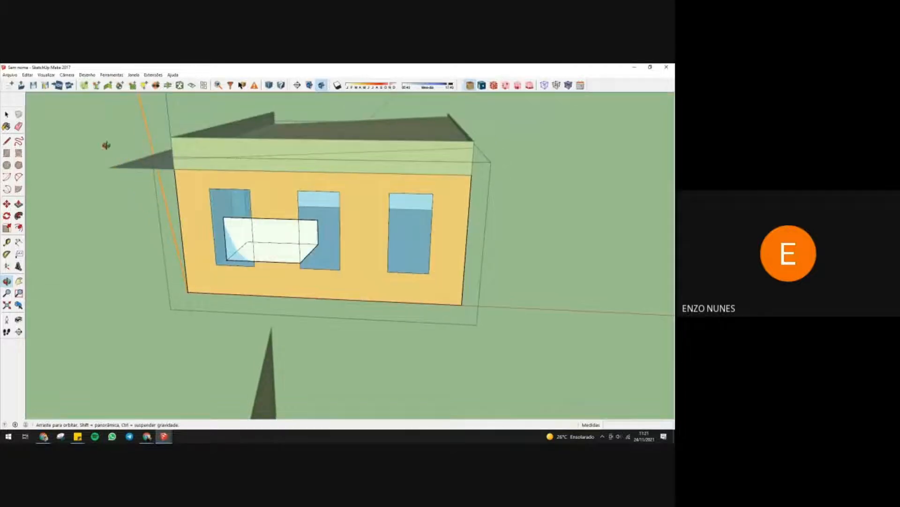
click(19, 126)
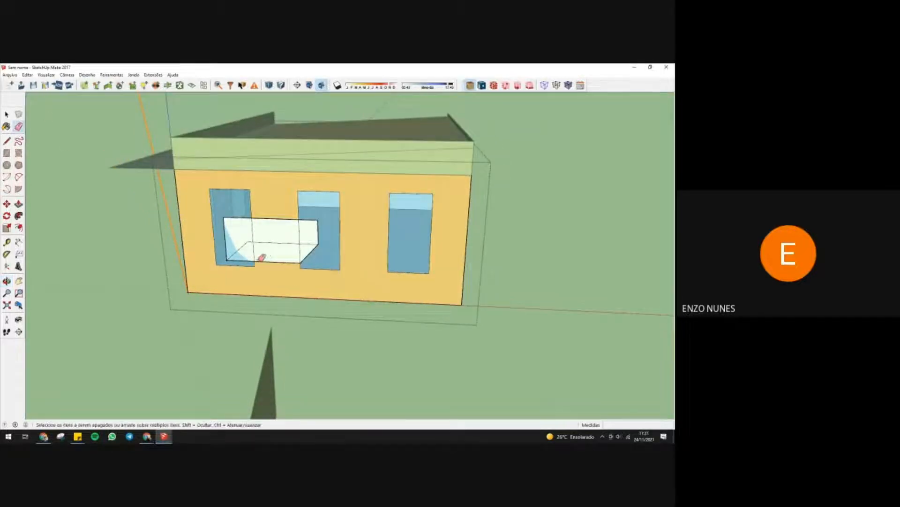
click(252, 258)
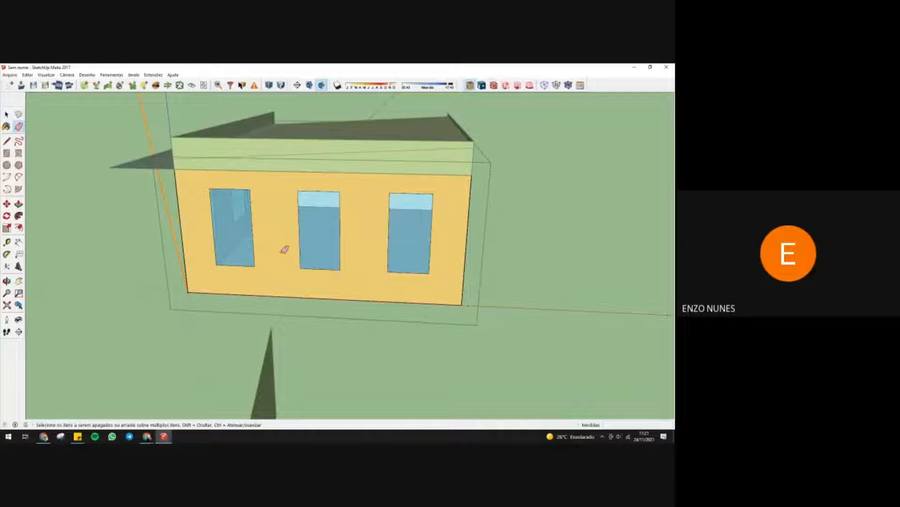
- Create a shading surface group at the windowed wall's upper corner from within the space and open the group
click(6, 113)
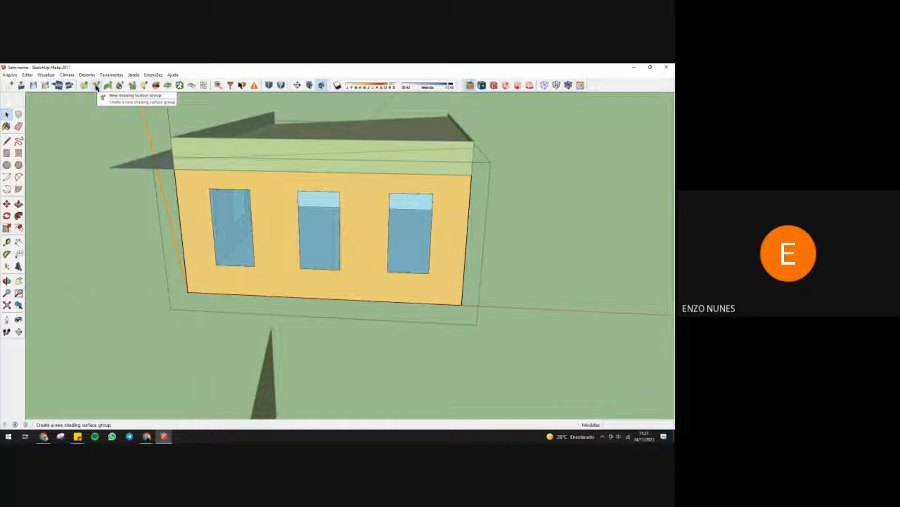
click(97, 86)
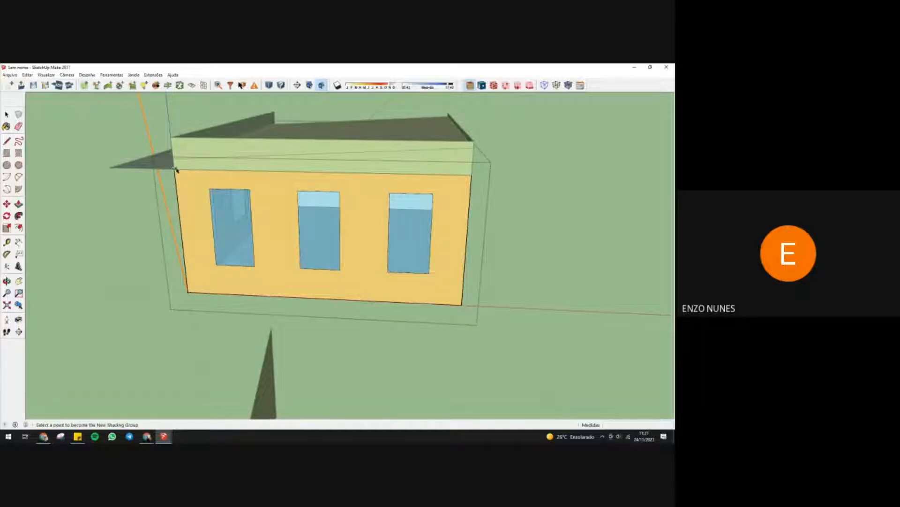
click(175, 171)
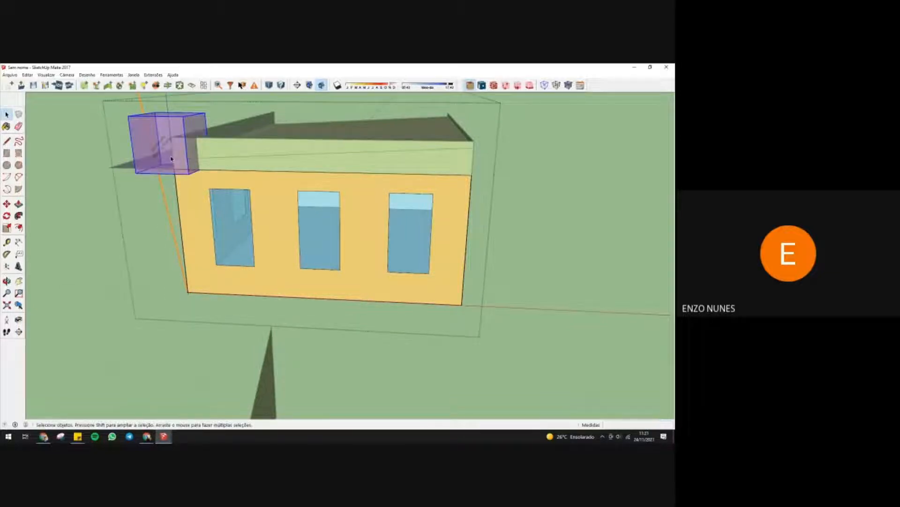
double_click(170, 159)
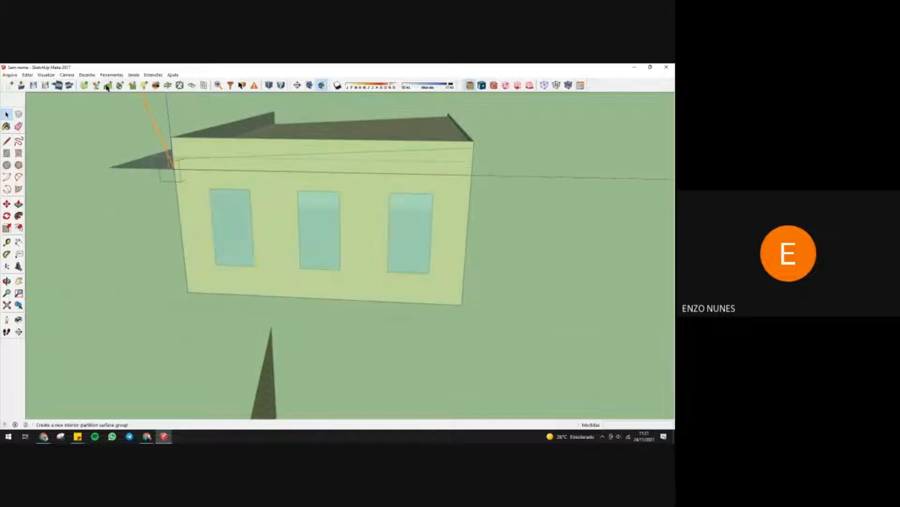
- Draw a horizontal shading face with lines, projecting outward along the full upper edge of the three-window wall
key(l)
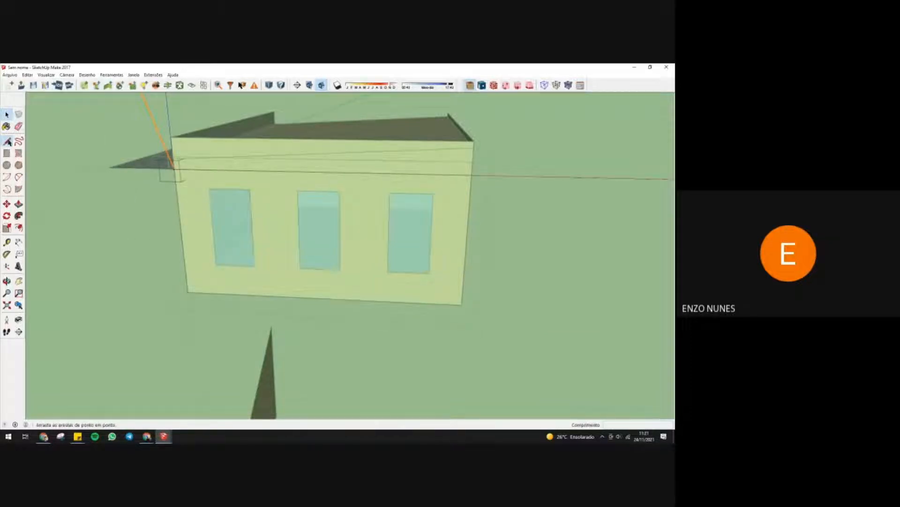
click(174, 167)
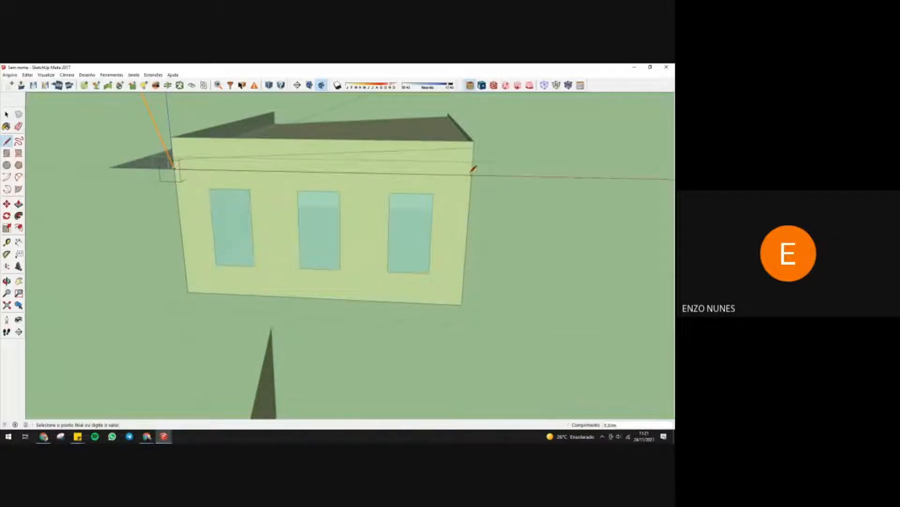
click(487, 200)
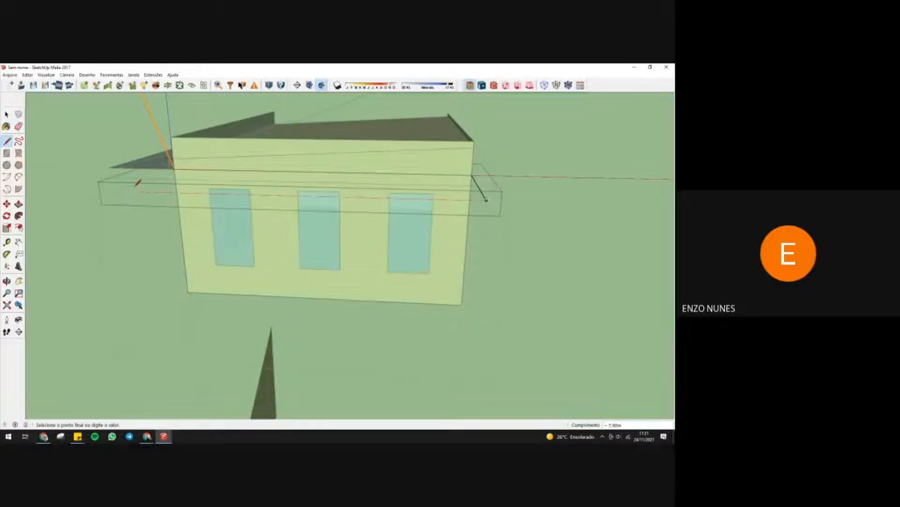
click(117, 190)
click(174, 168)
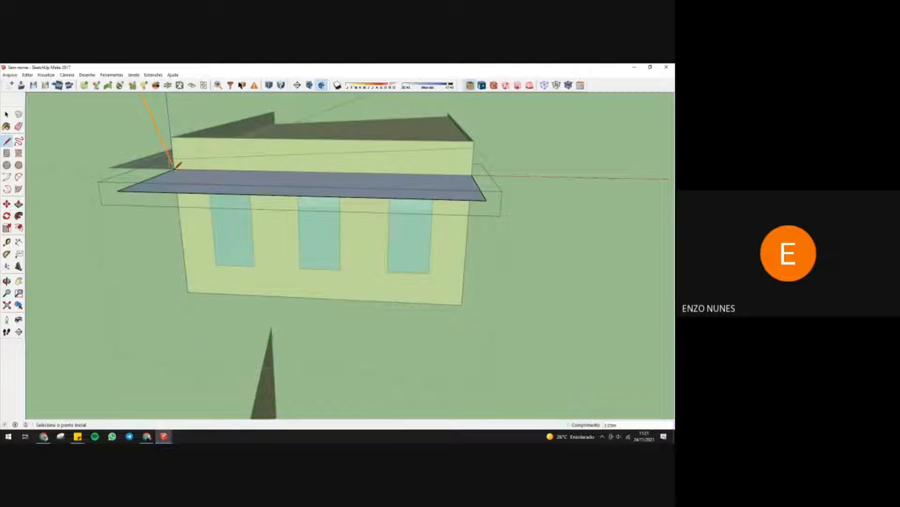
- Reverse the new overhang's shading face and leave the shading group
click(7, 114)
right_click(237, 182)
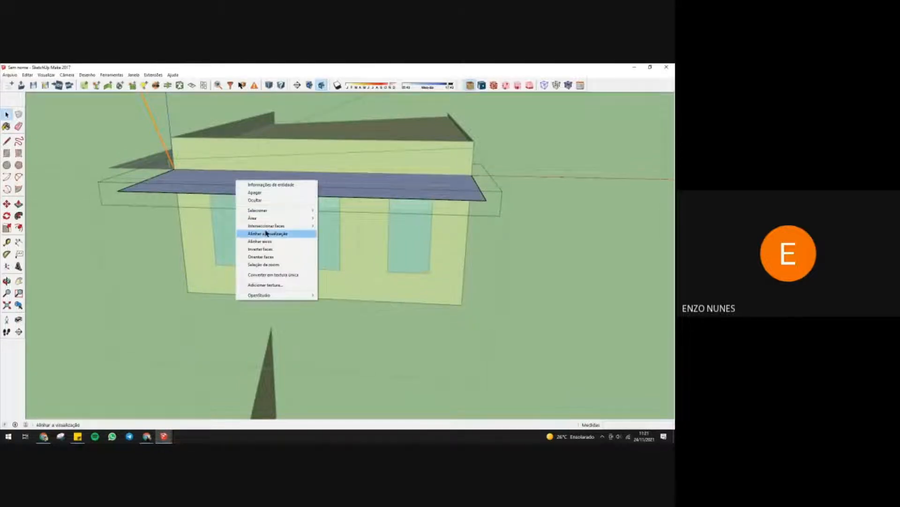
click(269, 250)
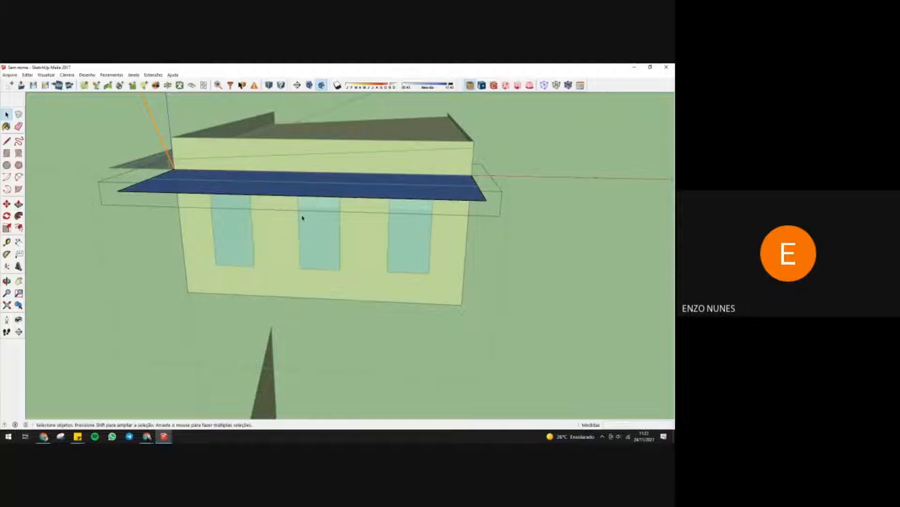
click(202, 308)
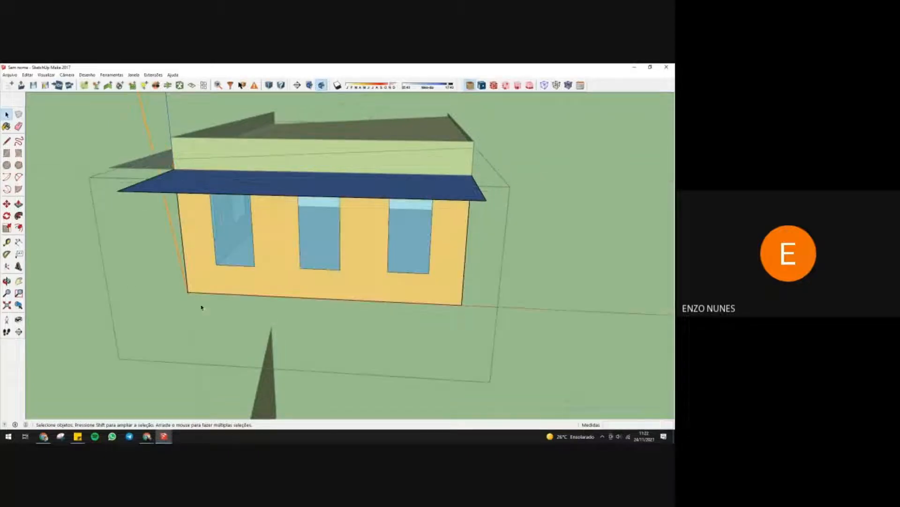
- Erase the overhang's shading group above the three windows and leave the space
middle_drag(229, 308, 210, 294)
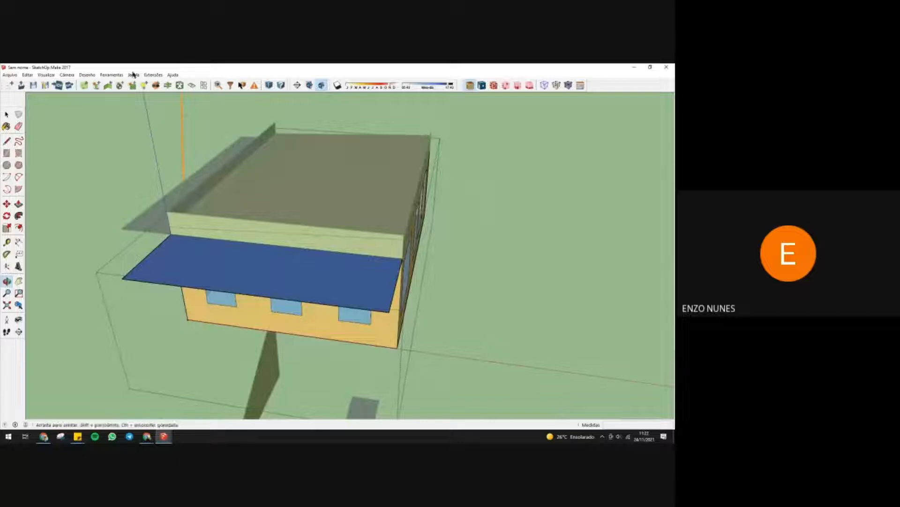
click(18, 126)
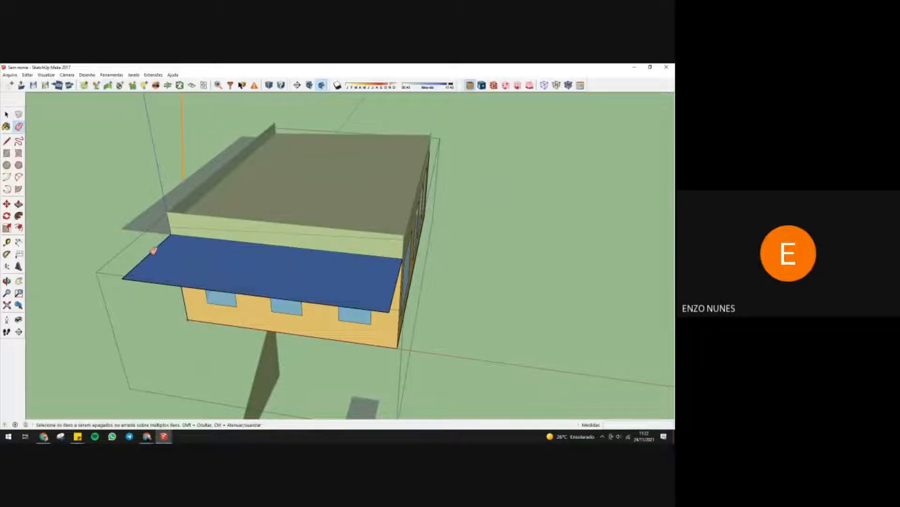
click(155, 250)
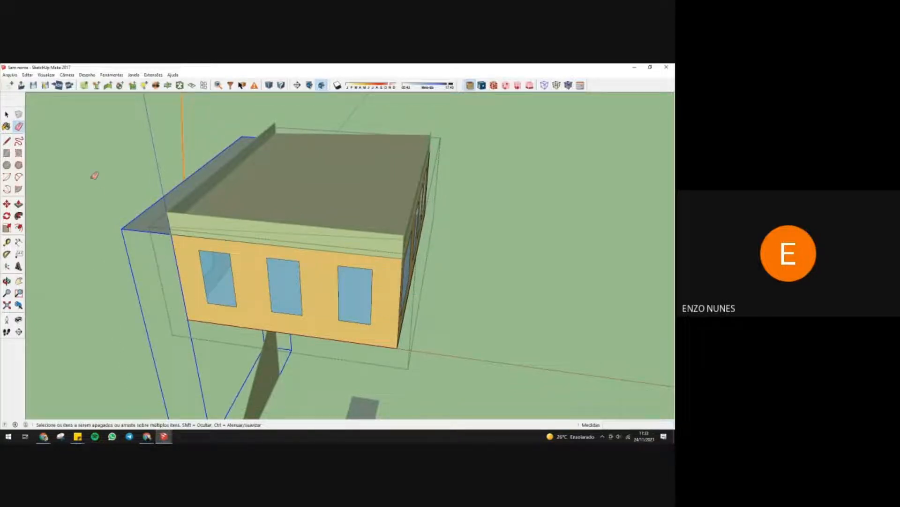
key(space)
click(76, 196)
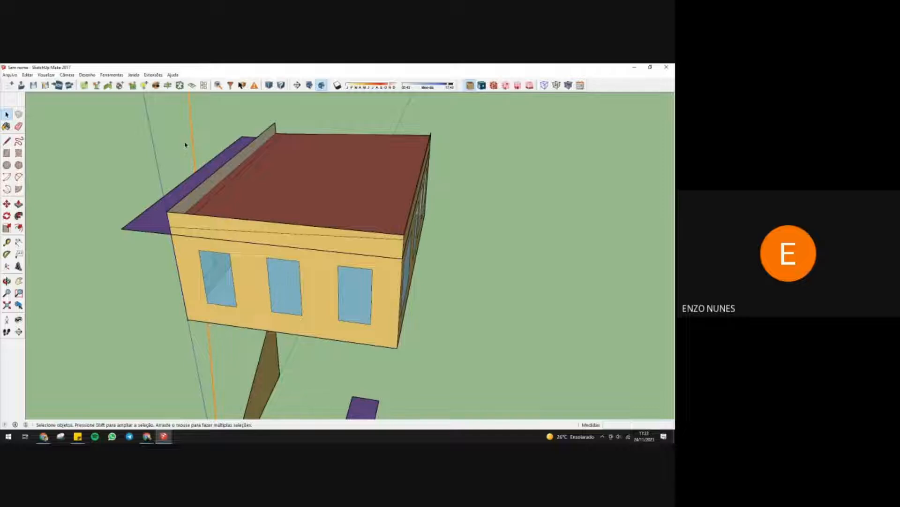
- Open the OpenStudio Inspector and widen its window to show the full object lists and property fields
middle_drag(185, 142, 271, 230)
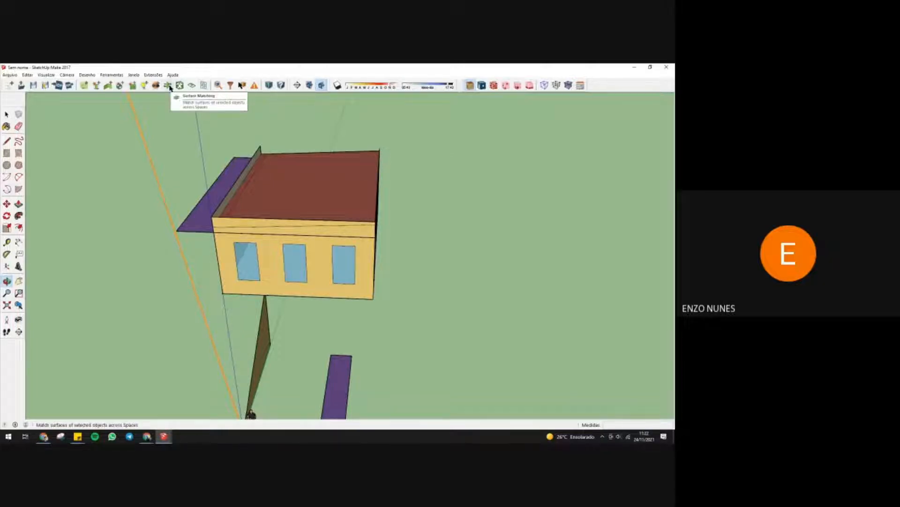
click(219, 86)
drag(419, 227, 420, 119)
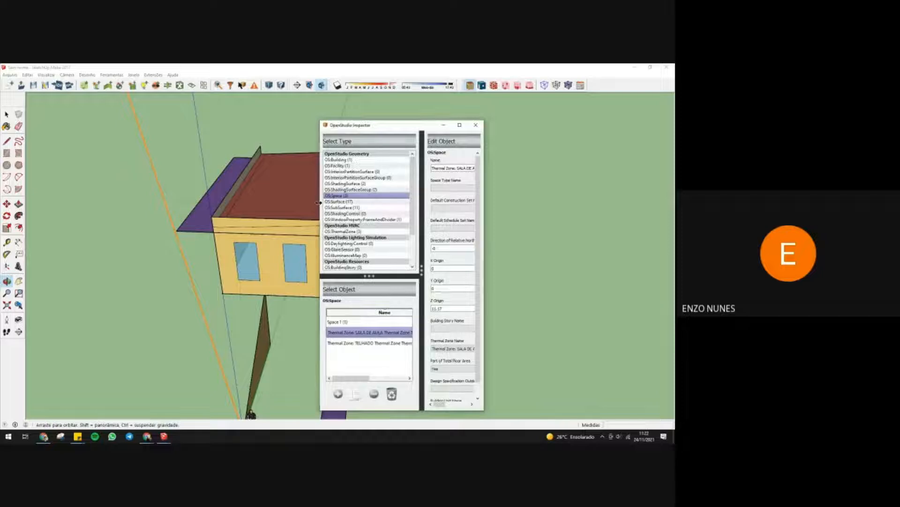
drag(322, 204, 71, 205)
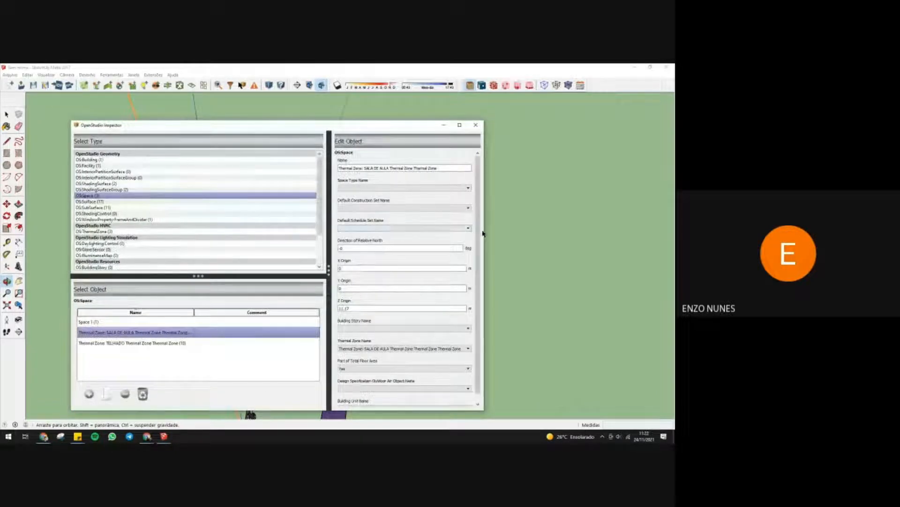
drag(483, 231, 615, 231)
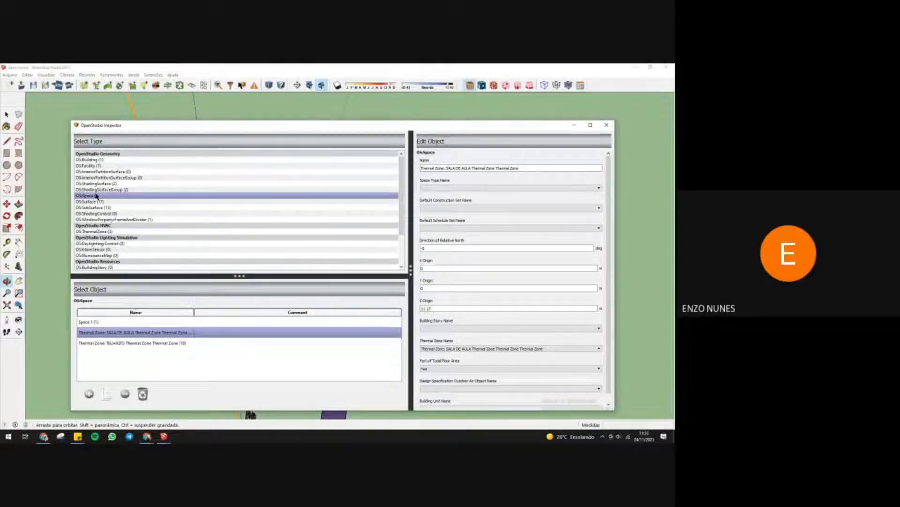
- Examine the SALA DE AULA space's properties, from its name, space type and origin to its thermal zone and building unit
scroll(100, 207, down, 2)
scroll(100, 212, up, 2)
scroll(100, 214, down, 2)
scroll(101, 214, up, 2)
scroll(609, 224, down, 1)
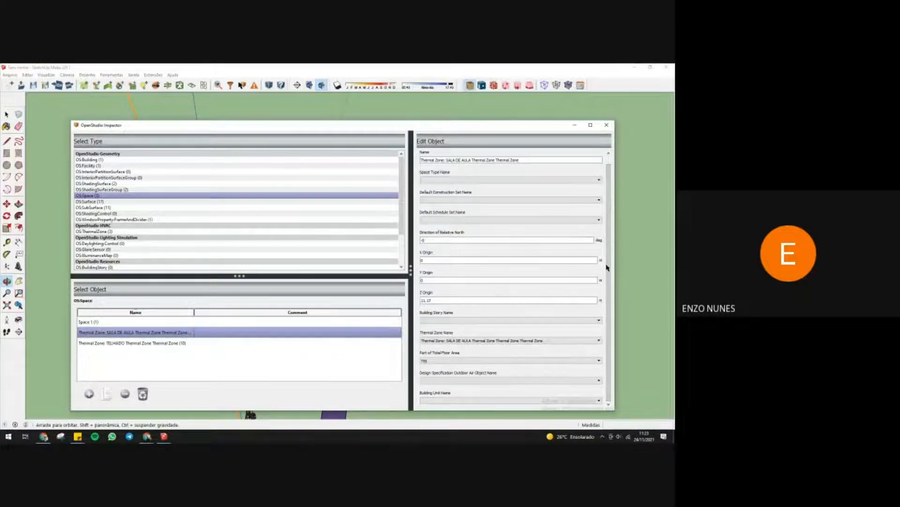
scroll(609, 288, up, 1)
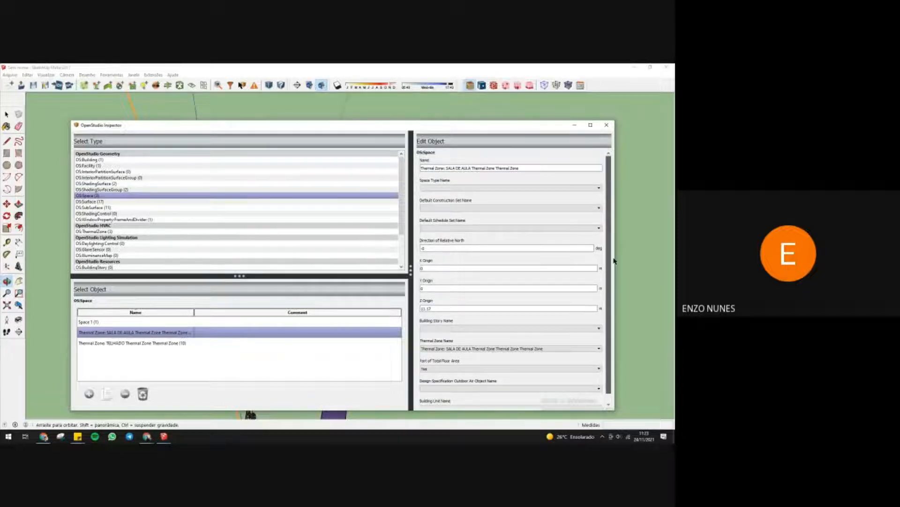
scroll(616, 267, down, 1)
- Show the OS:Surface objects, look through the surface properties, and close the Inspector
click(97, 202)
drag(607, 230, 623, 181)
click(607, 124)
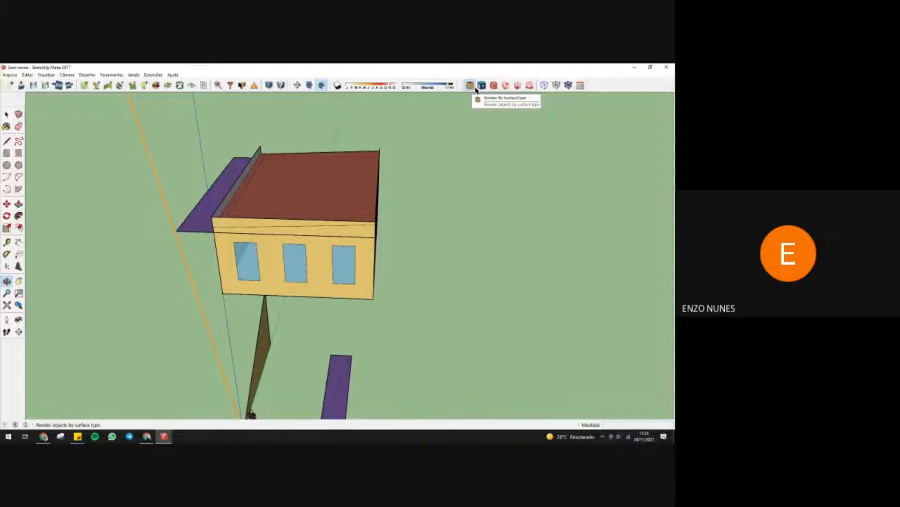
- Examine the building's roof, walls, windows, door and shading surfaces from several sides in the surface-type rendering
drag(422, 175, 479, 188)
click(7, 115)
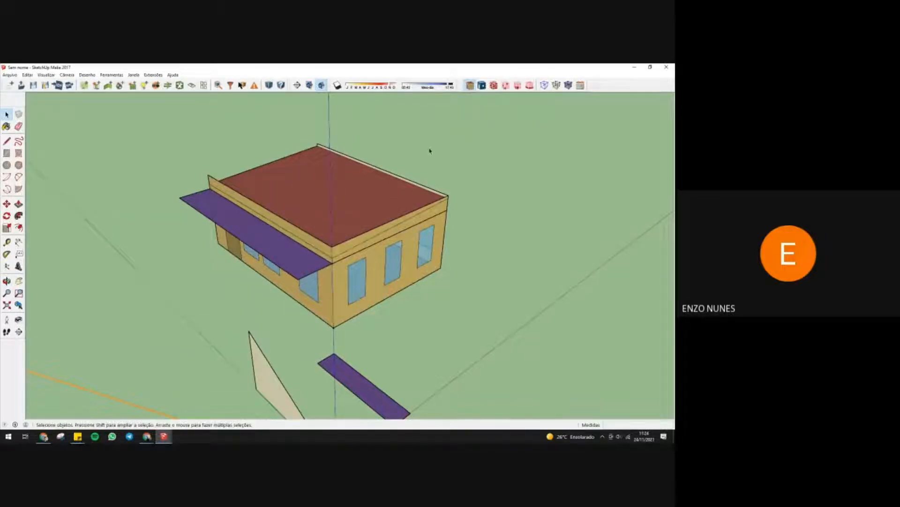
middle_drag(428, 149, 363, 222)
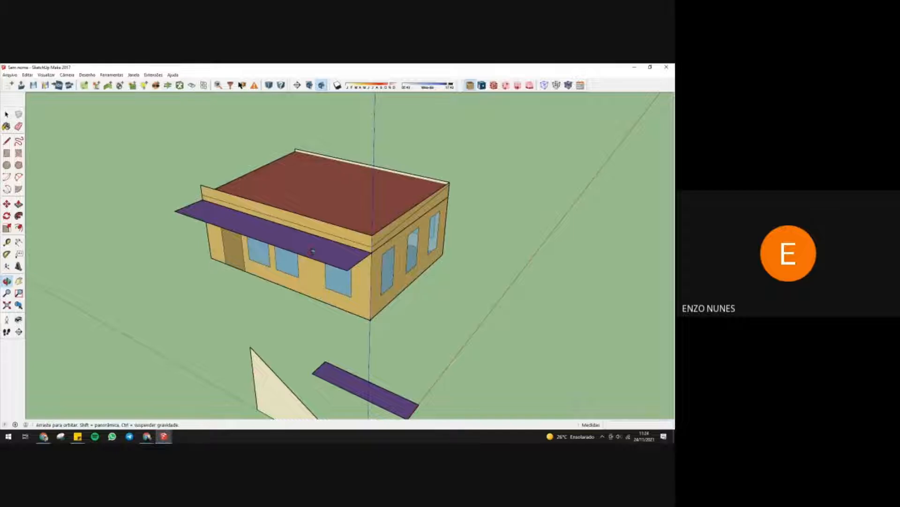
drag(313, 251, 251, 241)
drag(360, 264, 367, 256)
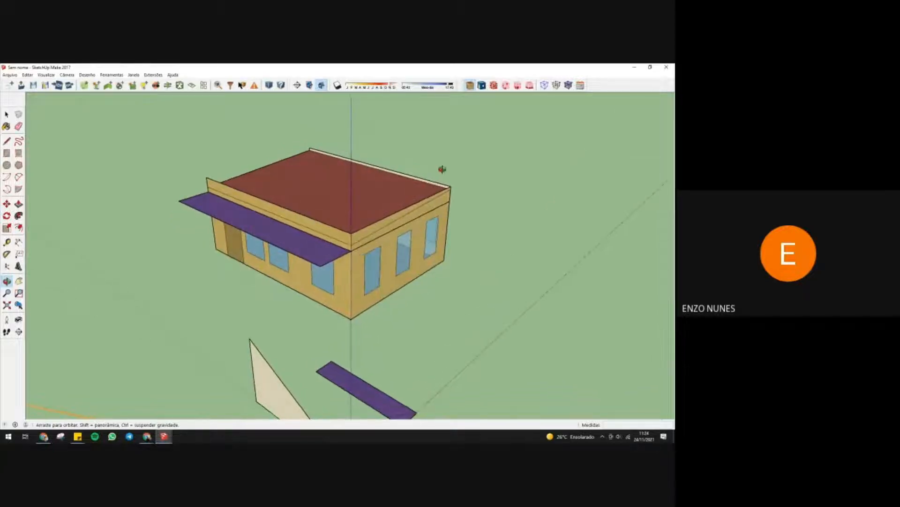
- Render the model by boundary condition and view the roof, the windowed facades and the windowless wall
click(482, 86)
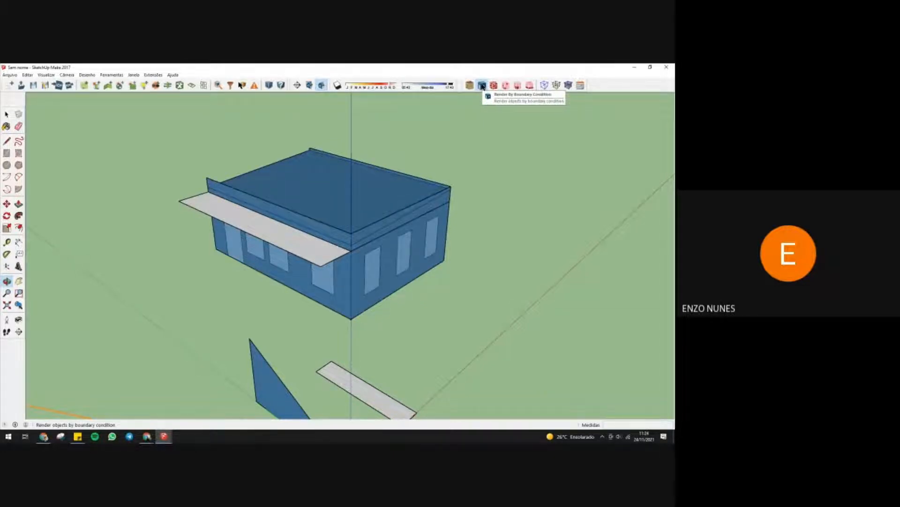
drag(262, 180, 401, 272)
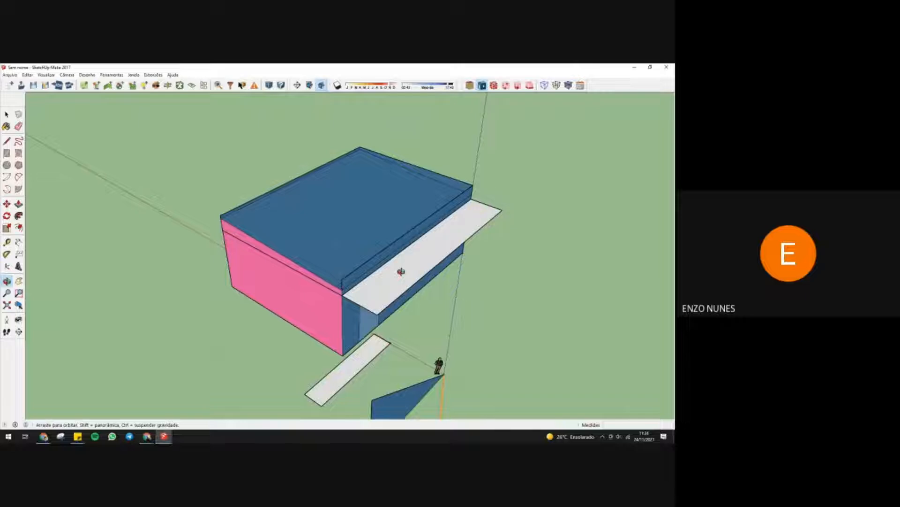
drag(462, 227, 444, 231)
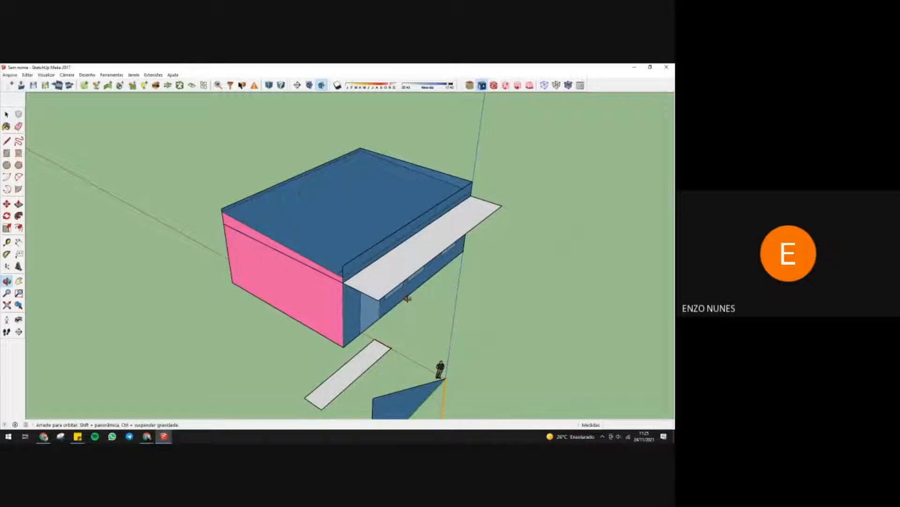
drag(404, 296, 316, 236)
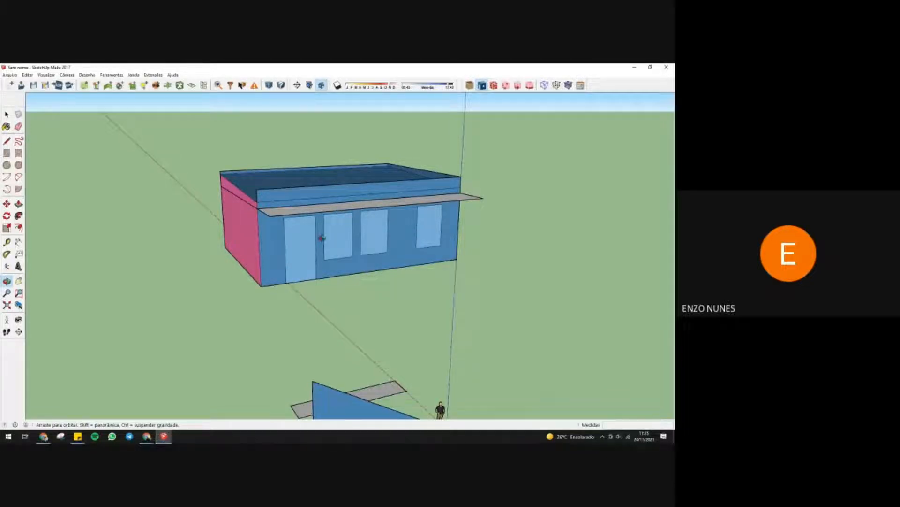
drag(328, 238, 402, 256)
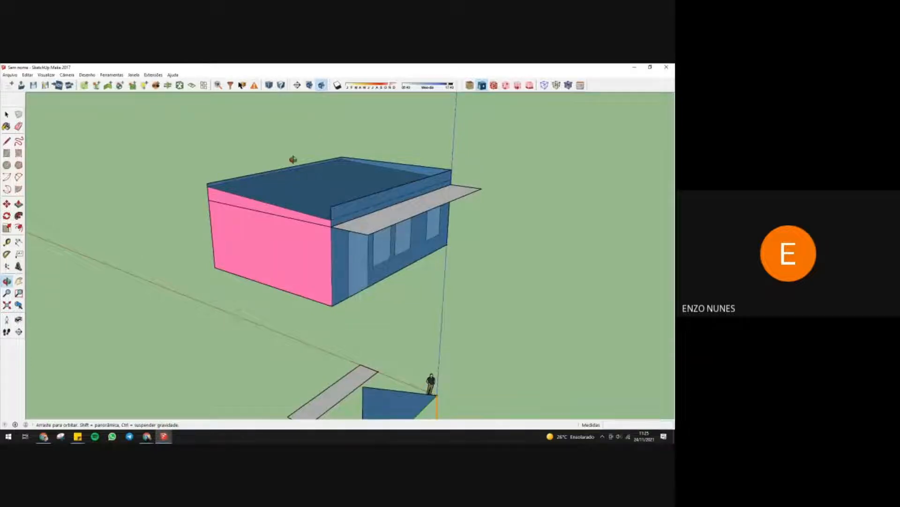
drag(292, 159, 373, 141)
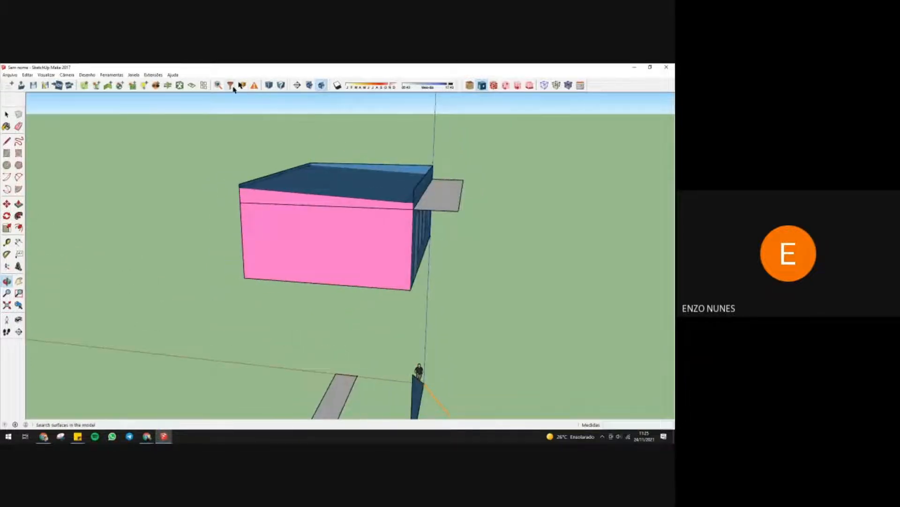
- Check the Outside Boundary Condition of the SALA parede 1, 2 and 4 surfaces in the OpenStudio Inspector, and minimize it
click(219, 85)
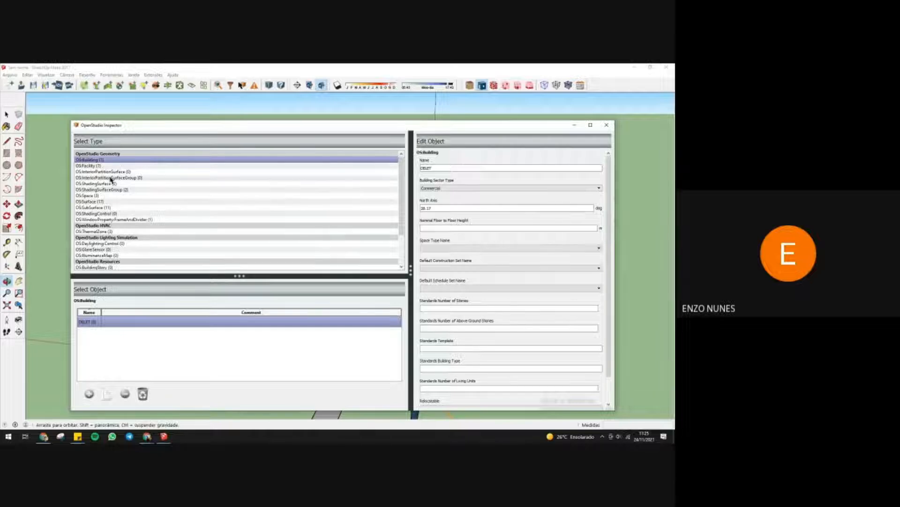
click(107, 202)
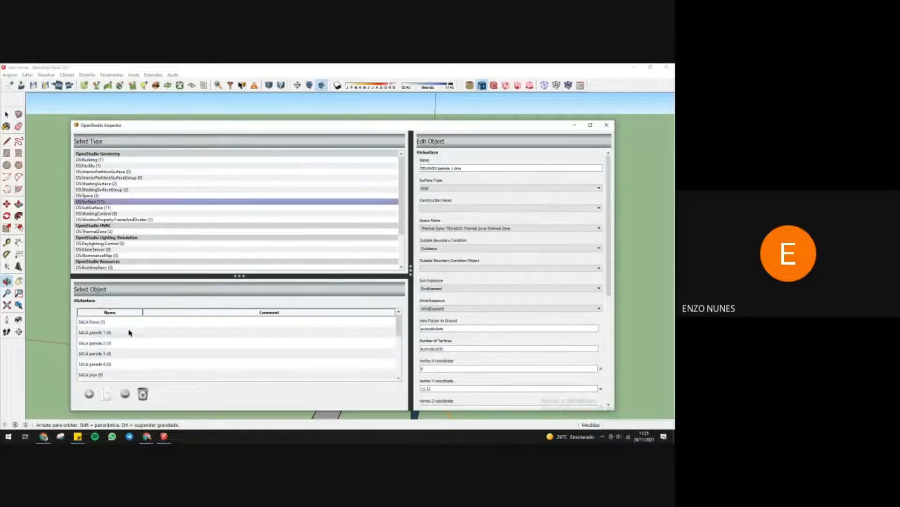
click(114, 335)
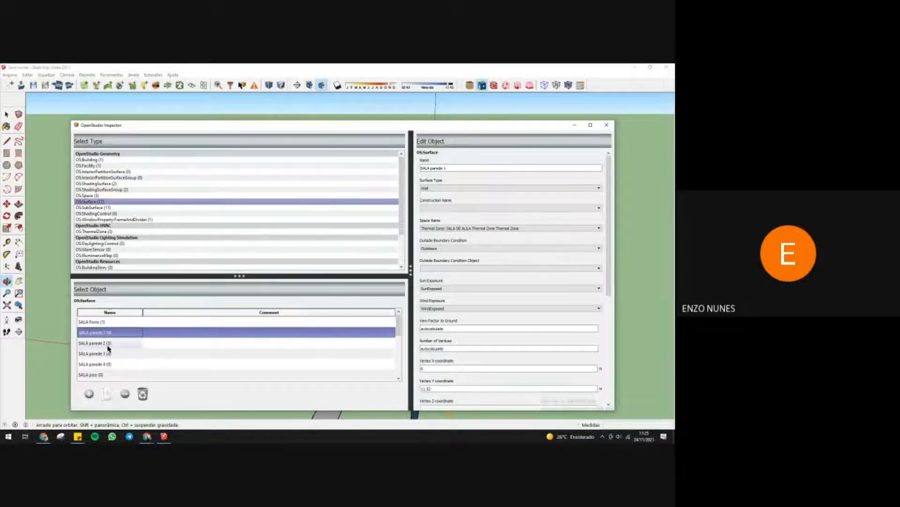
click(108, 344)
click(107, 364)
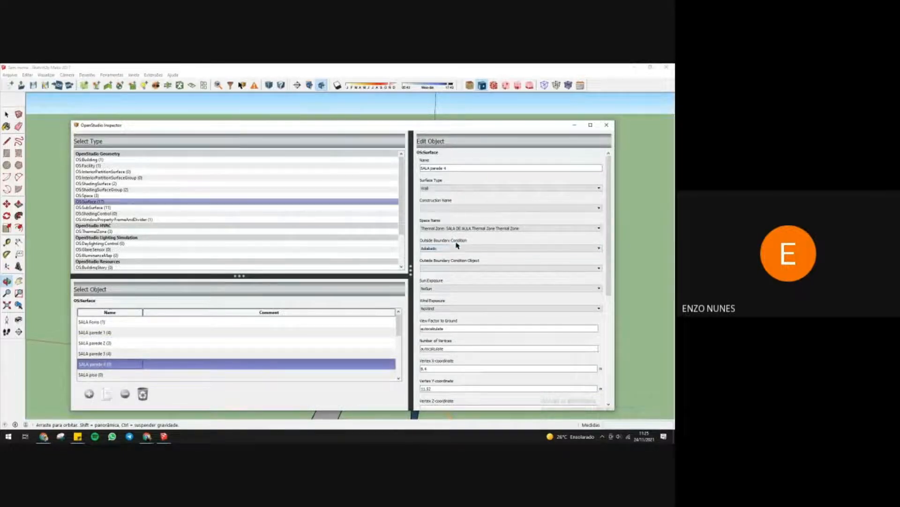
click(575, 125)
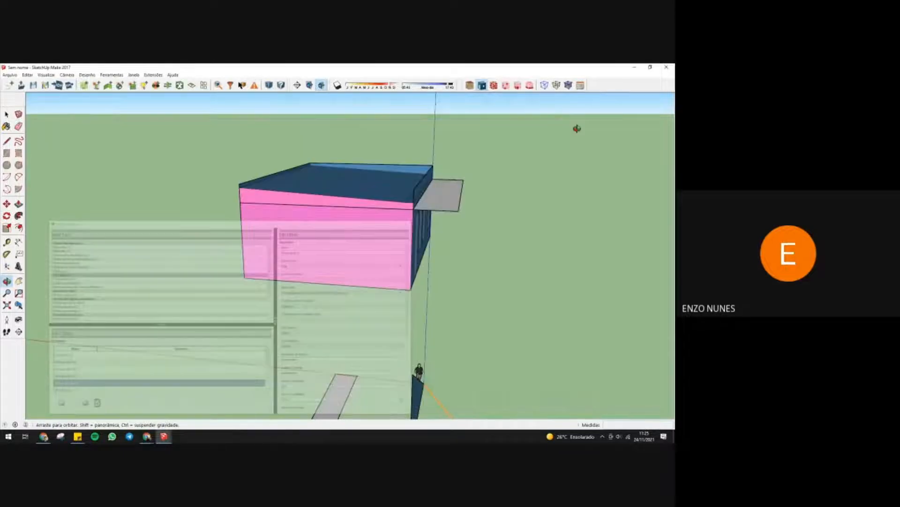
- Examine the boundary-condition colours of the windowless wall, the floor underside and the windowed facades
drag(451, 263, 424, 265)
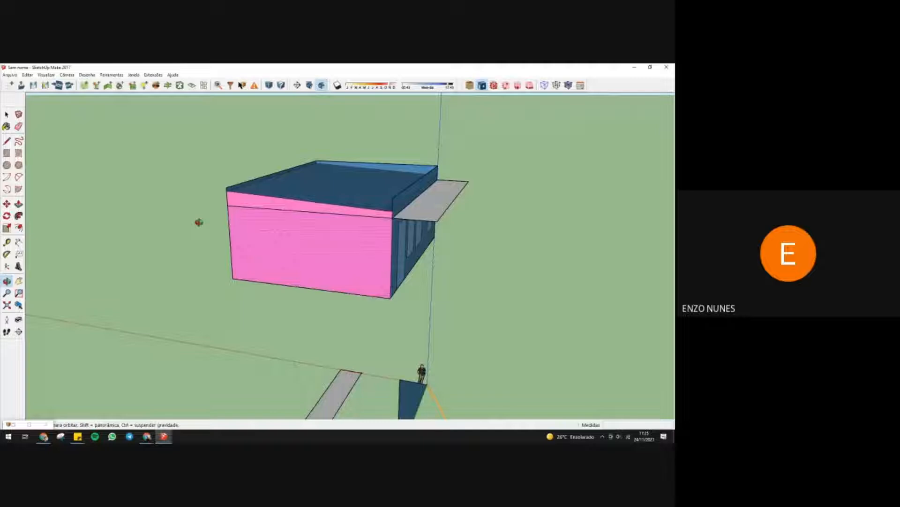
drag(445, 232, 464, 237)
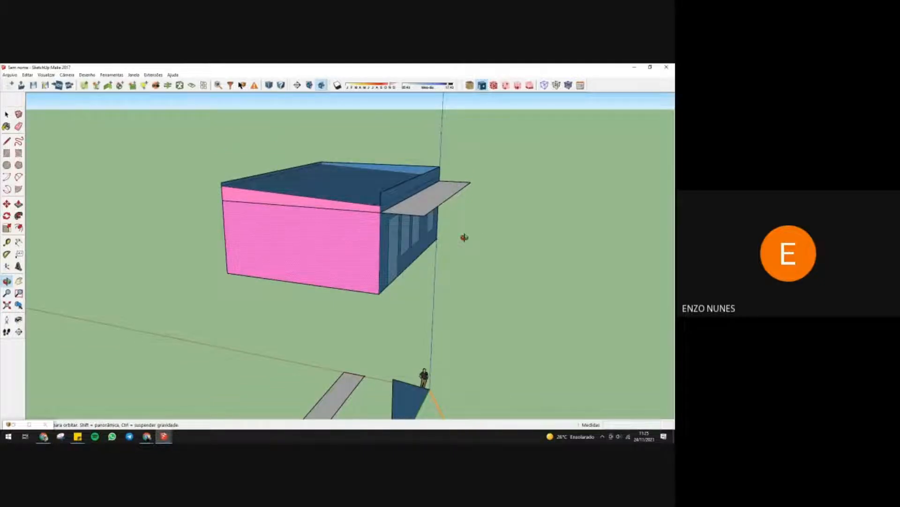
drag(448, 242, 375, 231)
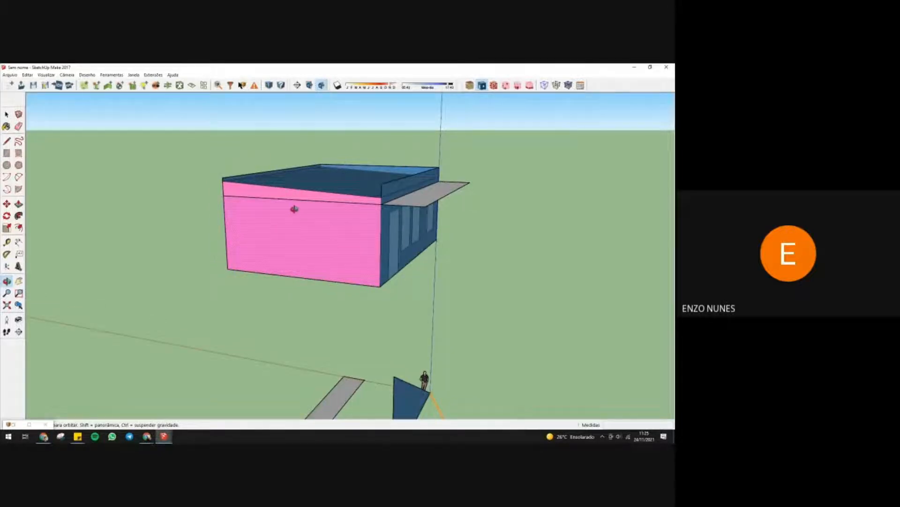
drag(312, 308, 360, 228)
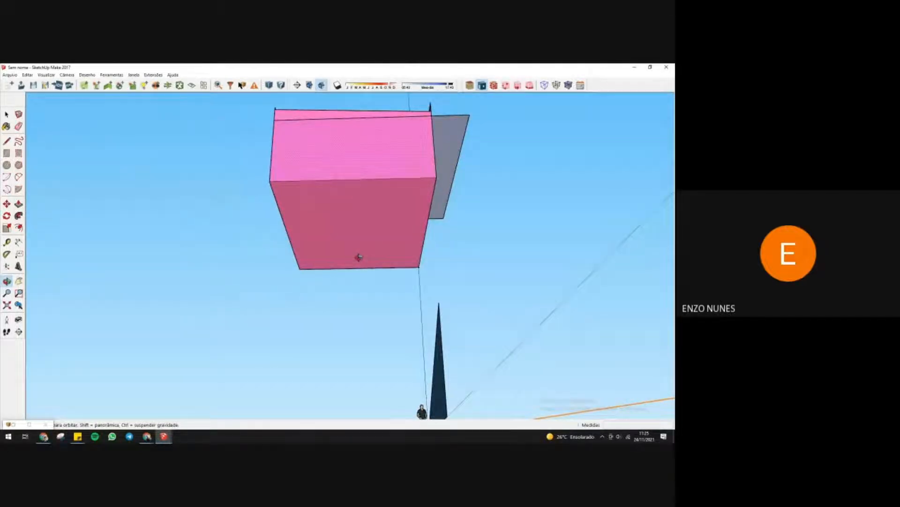
drag(367, 257, 245, 285)
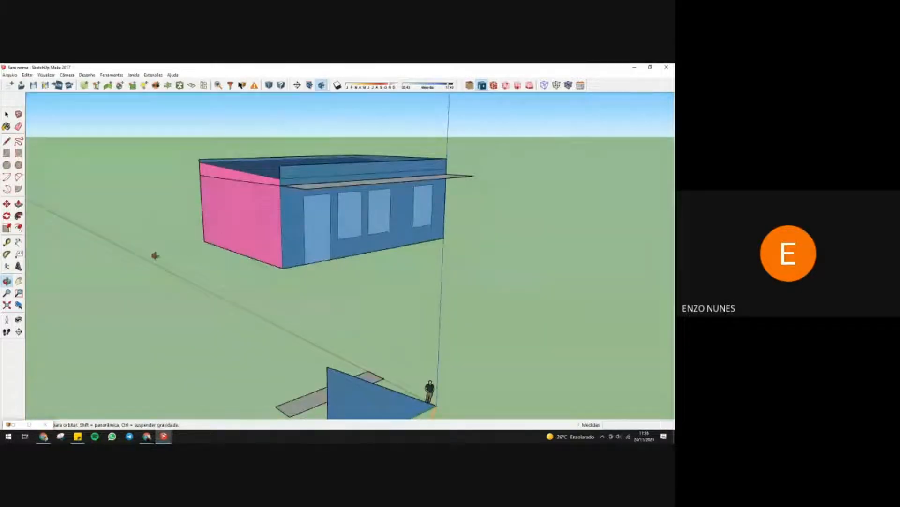
drag(439, 229, 201, 246)
drag(384, 221, 472, 278)
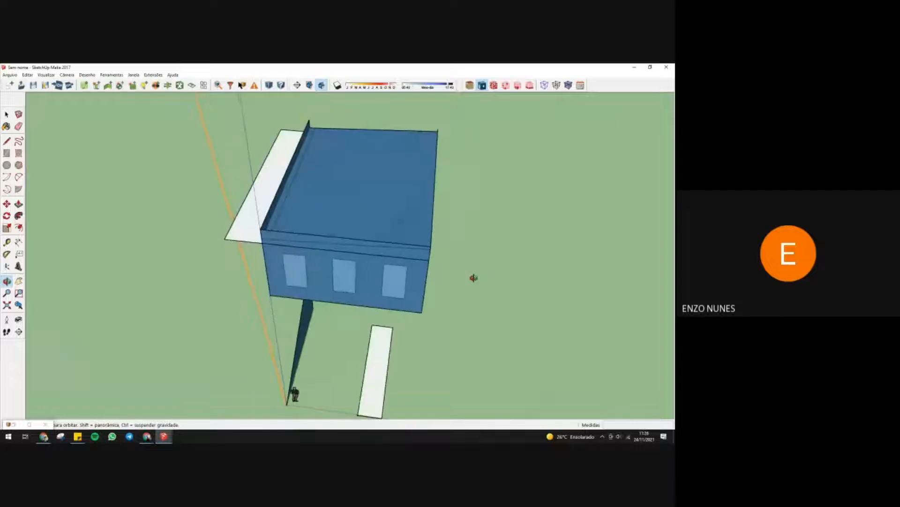
drag(338, 281, 512, 193)
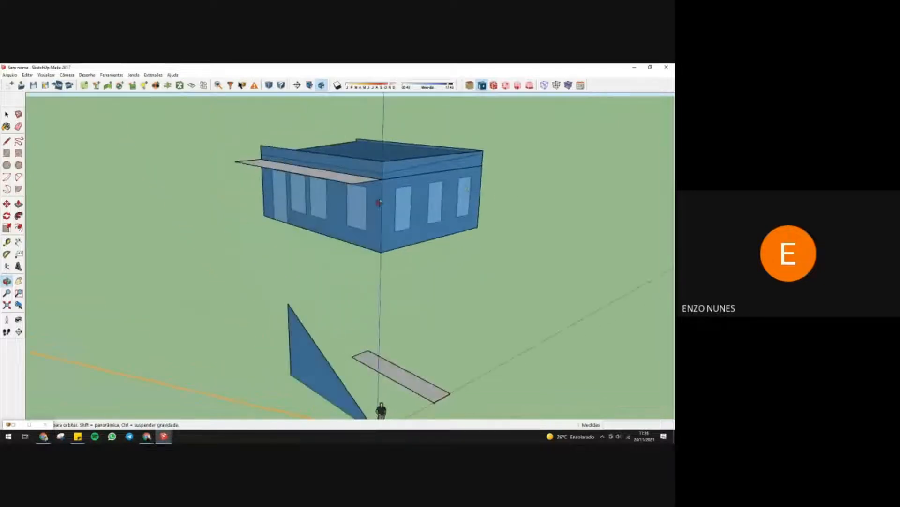
drag(380, 204, 500, 241)
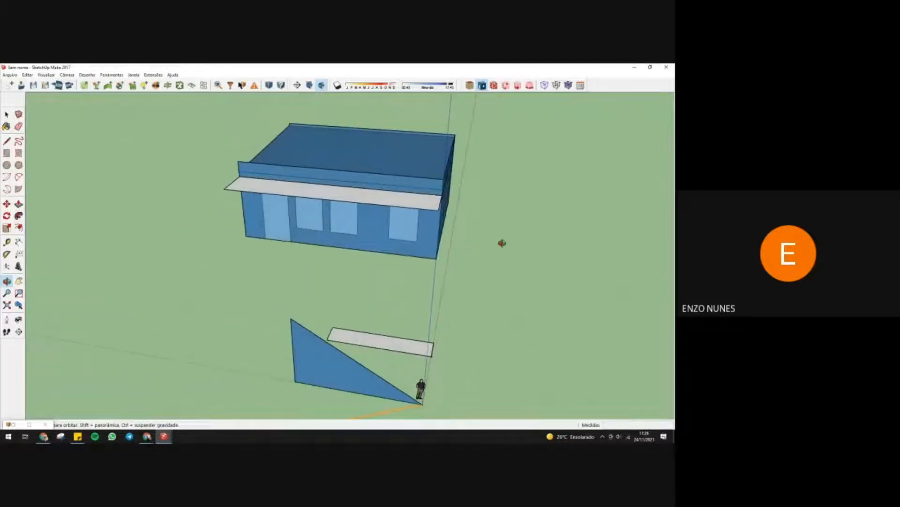
- Render the model by construction and by space type, viewing the building from several sides
click(494, 85)
drag(482, 147, 217, 183)
drag(281, 163, 424, 208)
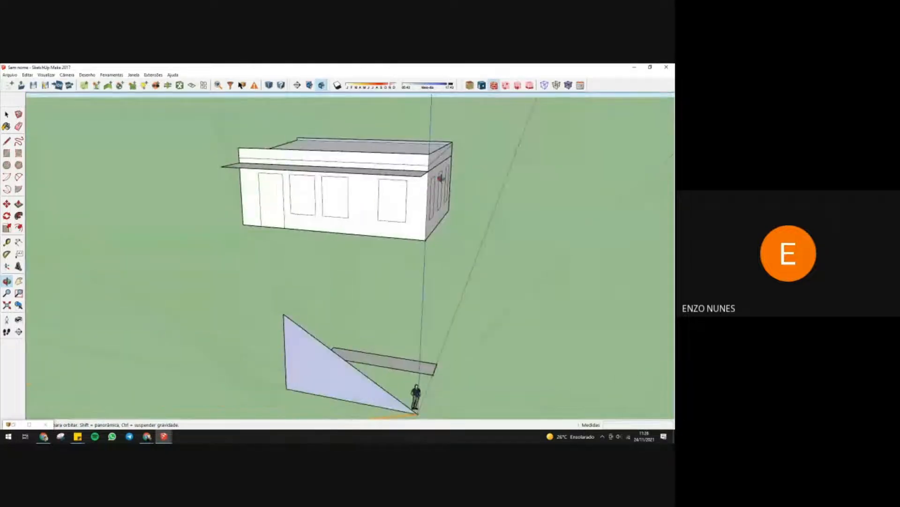
drag(501, 124, 485, 157)
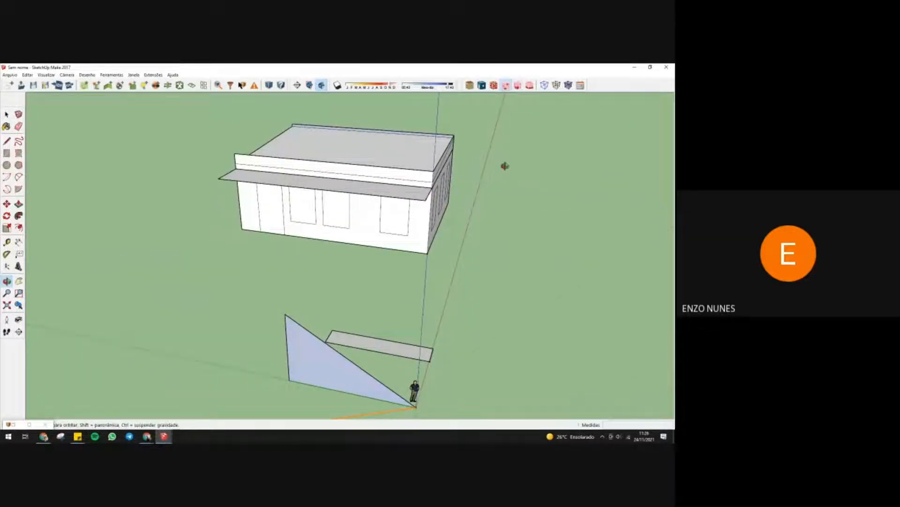
drag(504, 165, 452, 112)
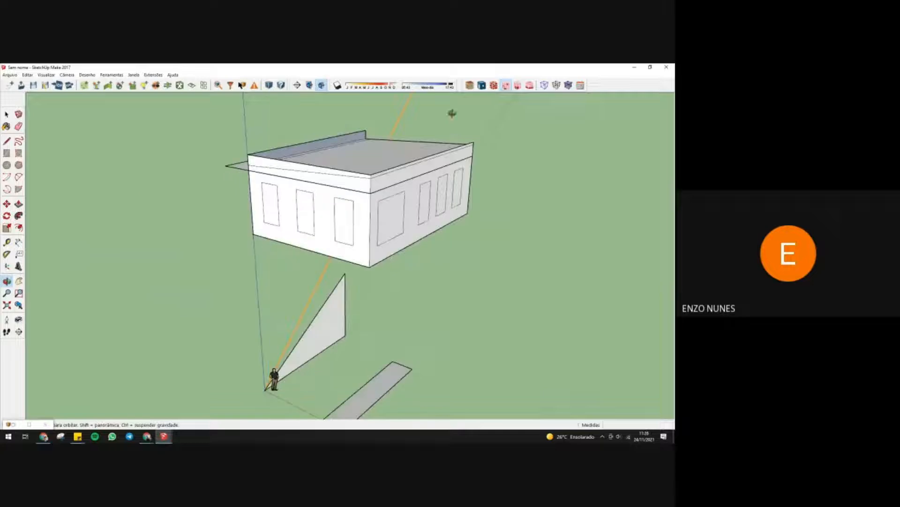
- Render the model by thermal zone, compare the classroom and roof zones from two sides, and render it by building story
click(519, 86)
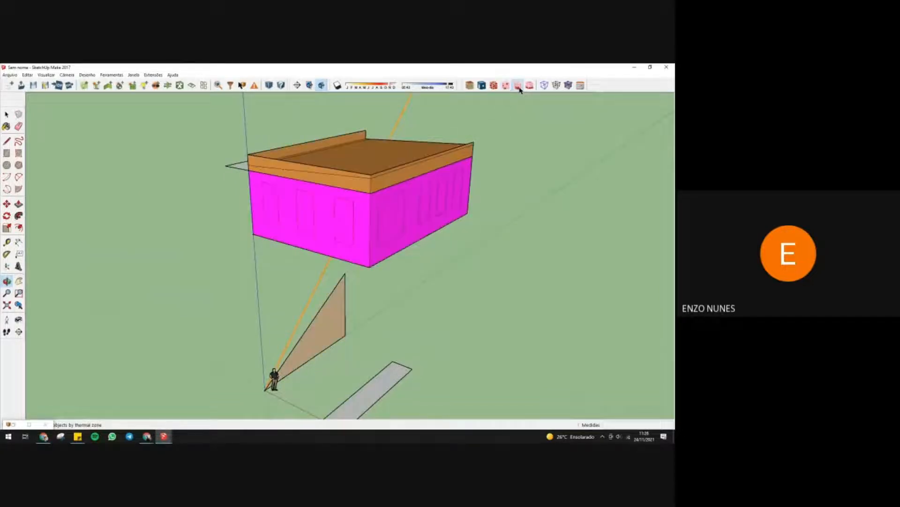
drag(492, 144, 537, 190)
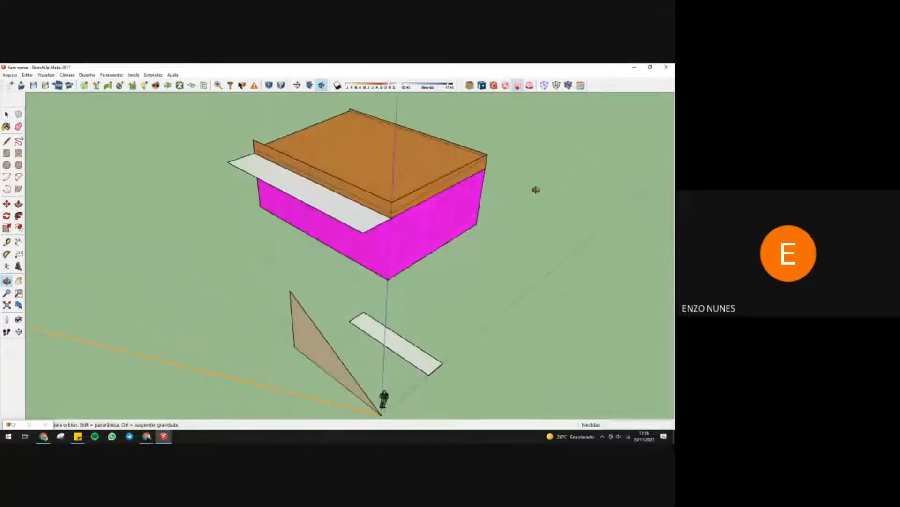
drag(411, 183, 346, 199)
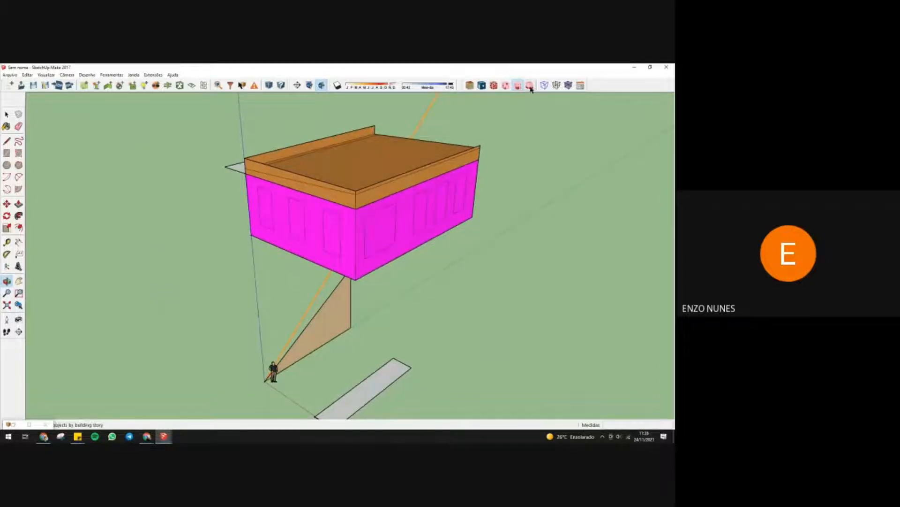
click(530, 86)
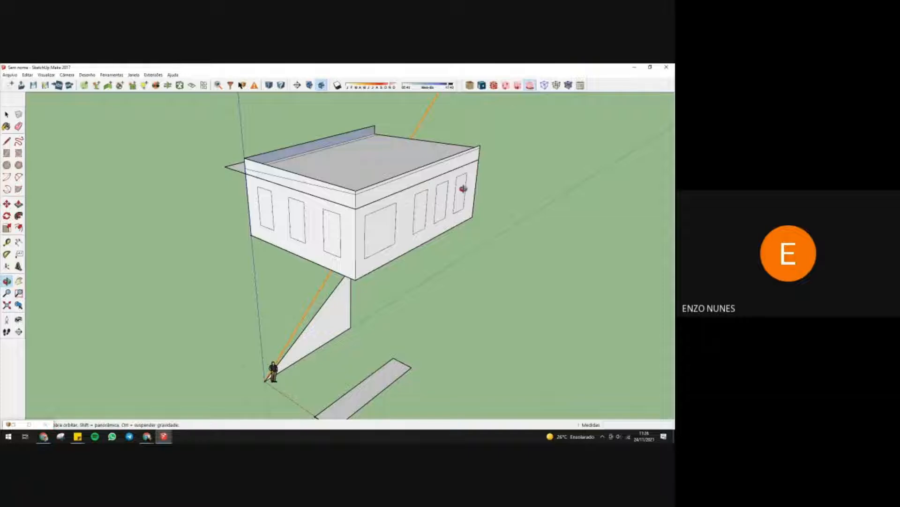
- Turn on X-ray mode and render the model by surface type to view the building's interior
click(568, 85)
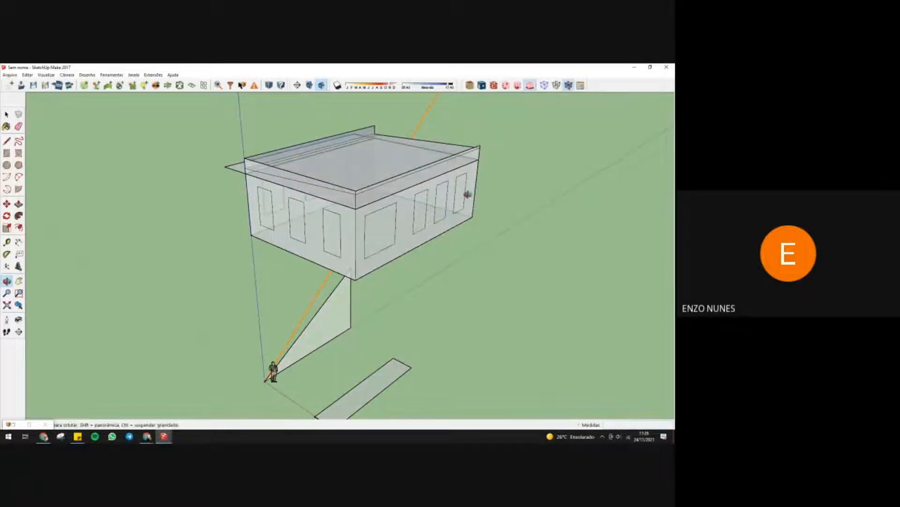
click(470, 85)
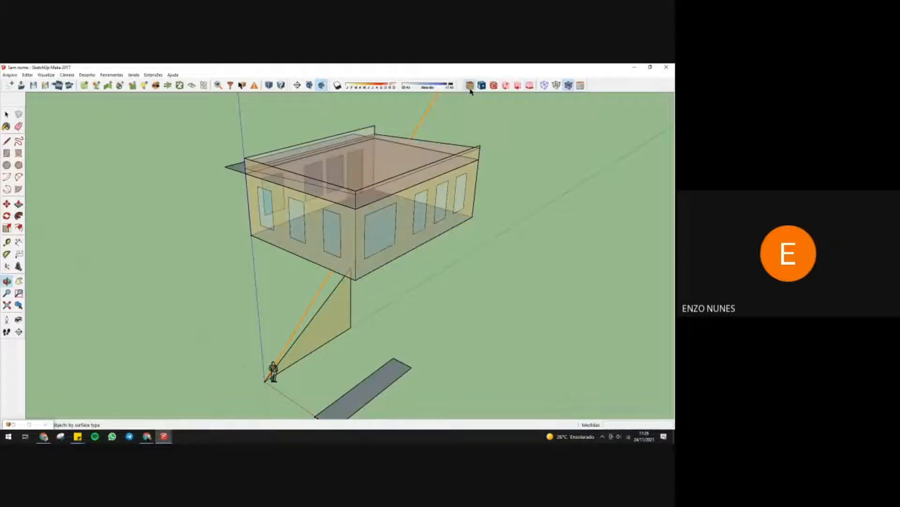
mouse_move(267, 275)
mouse_down()
mouse_move(514, 266)
mouse_move(549, 249)
mouse_move(527, 132)
mouse_up()
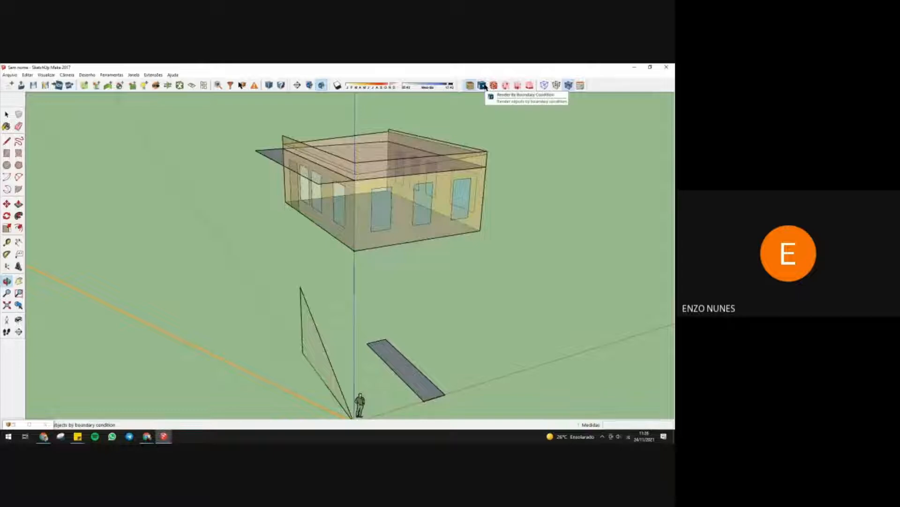
- Compare the see-through model's boundary-condition and construction renderings, leaving it rendered by boundary condition
click(485, 86)
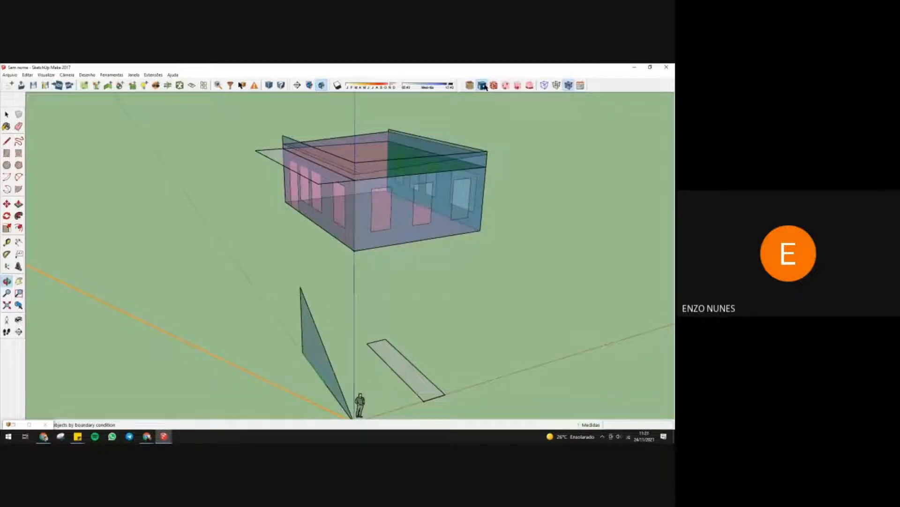
click(495, 86)
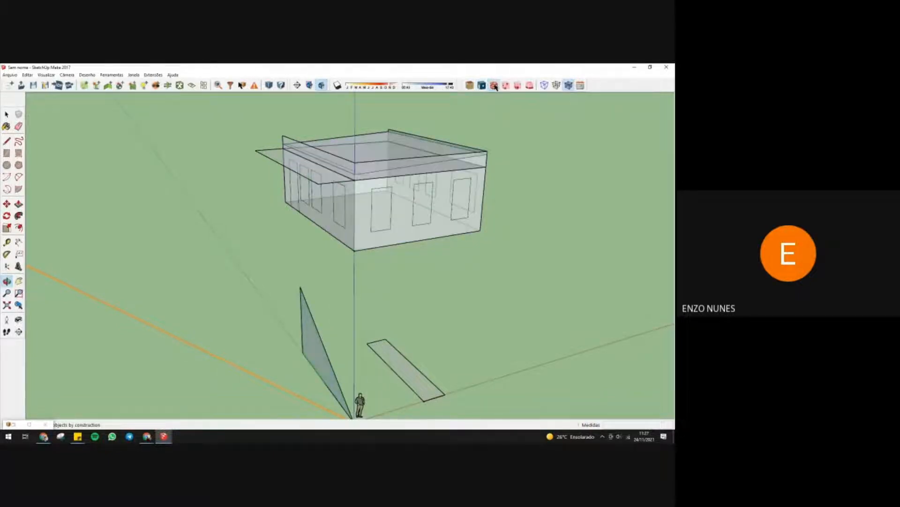
click(484, 86)
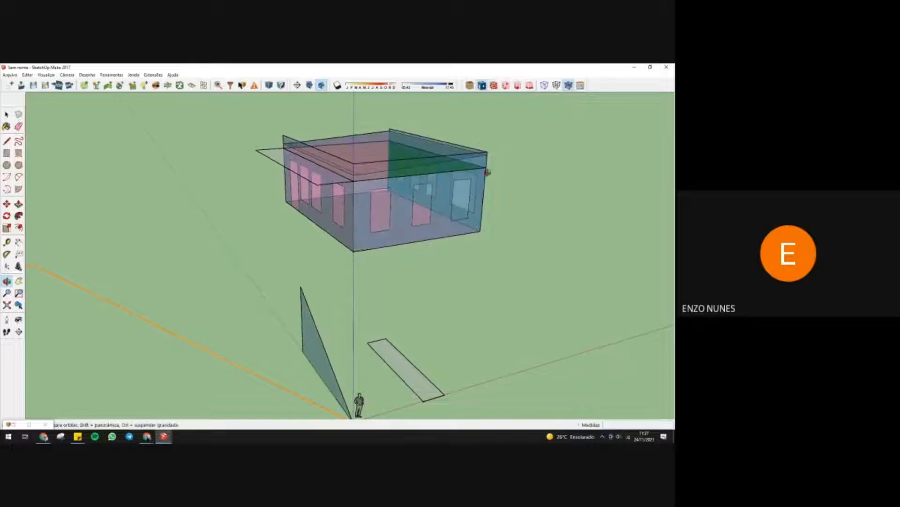
- Compare the see-through model rendered by construction, by surface type and by thermal zone
drag(486, 173, 484, 200)
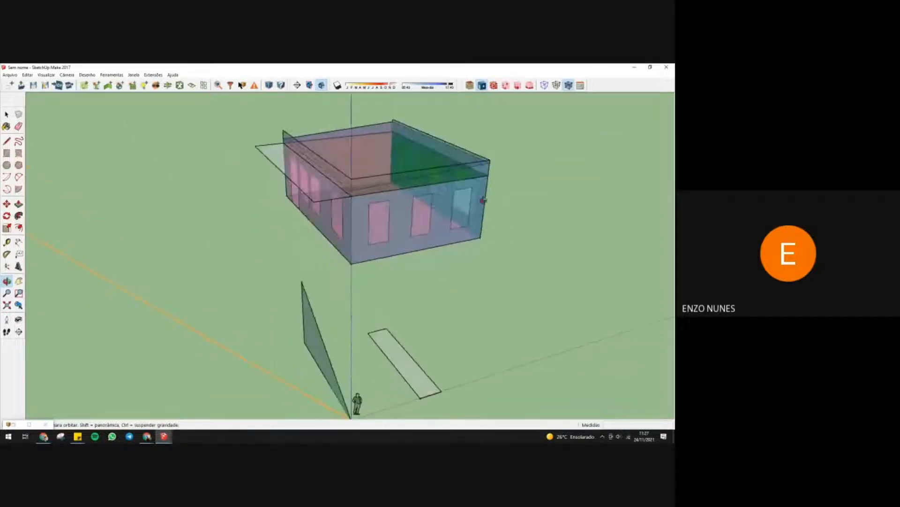
click(493, 87)
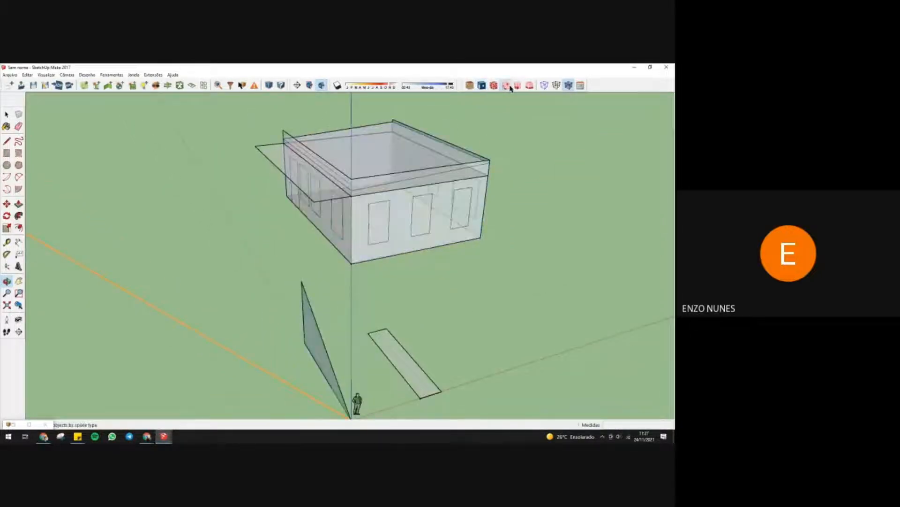
click(470, 87)
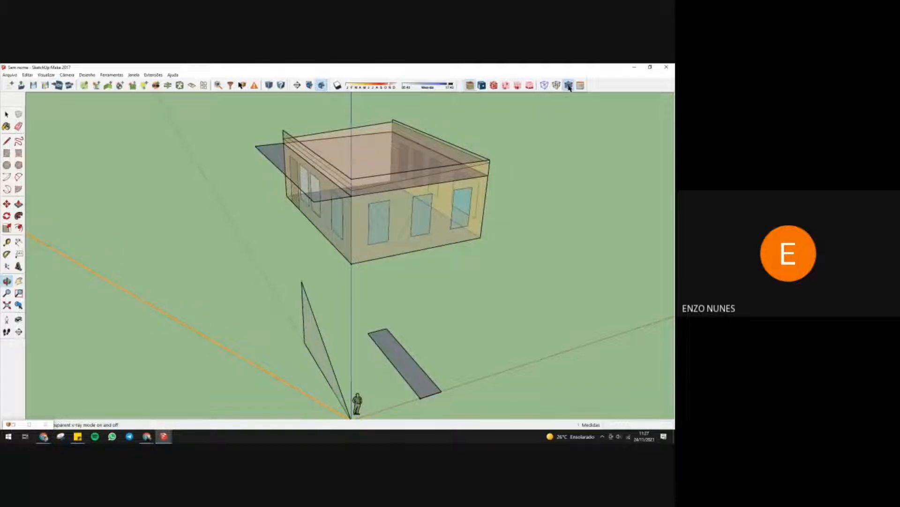
click(518, 86)
drag(284, 183, 273, 178)
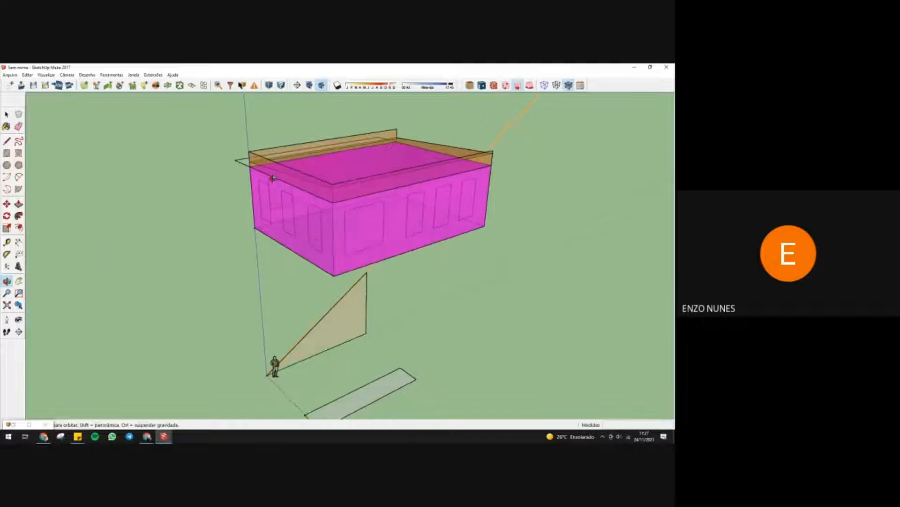
- Turn off X-ray mode and examine the classroom and roof thermal zones on the solid model from several sides
click(568, 88)
drag(428, 222, 449, 216)
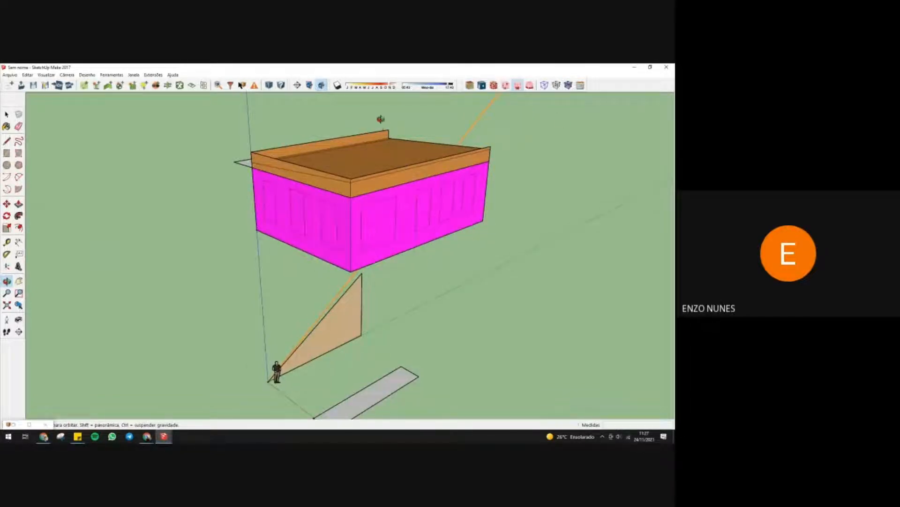
drag(380, 118, 378, 332)
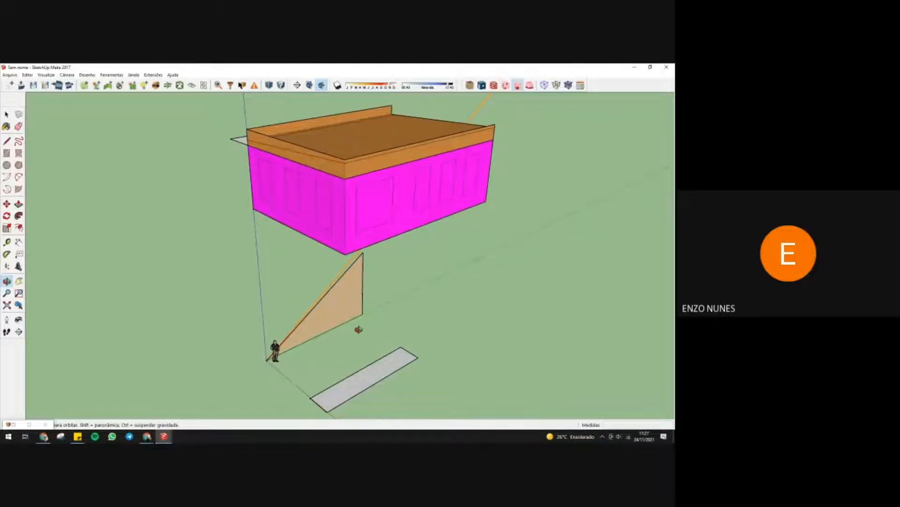
drag(358, 329, 353, 334)
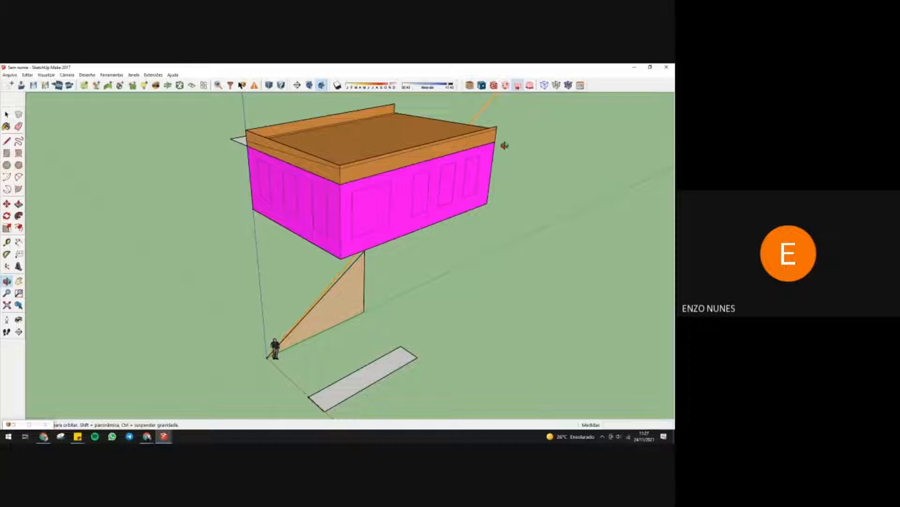
drag(505, 140, 509, 150)
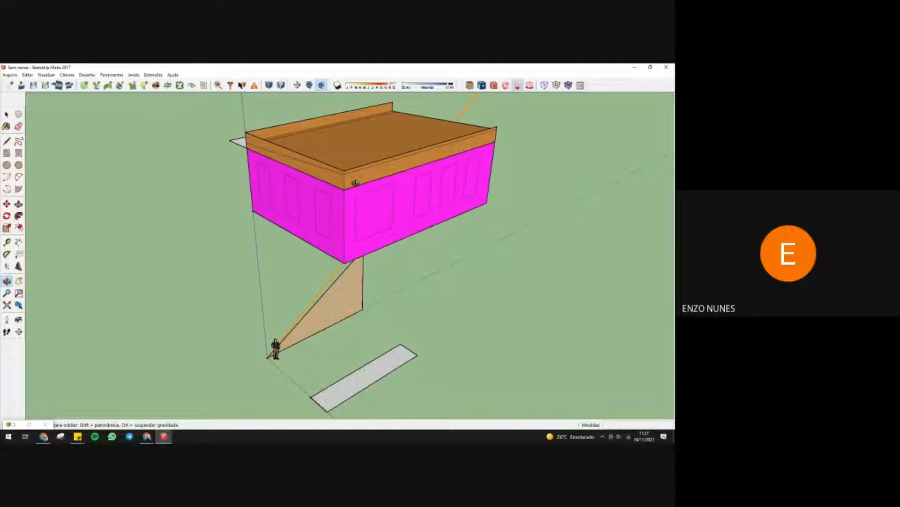
drag(483, 201, 369, 176)
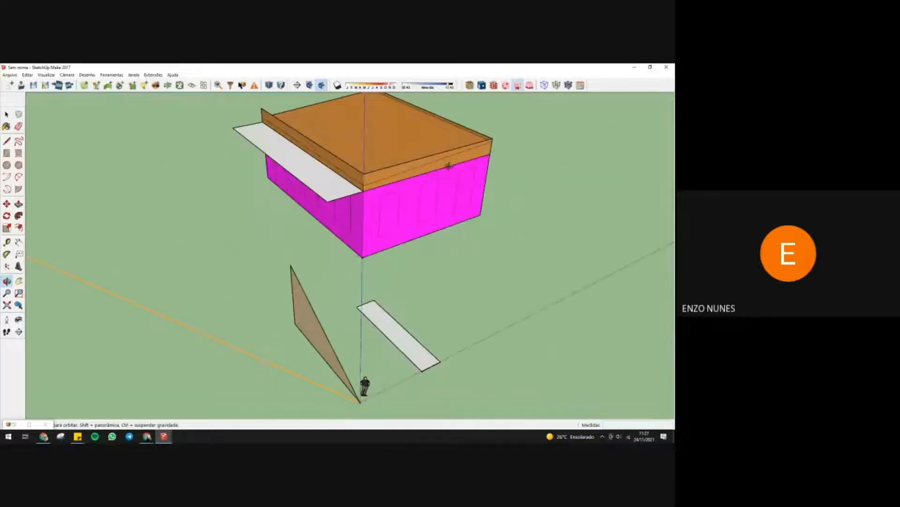
drag(444, 163, 435, 162)
- Turn X-ray mode back on and examine the thermal zones through the walls from different sides
click(568, 85)
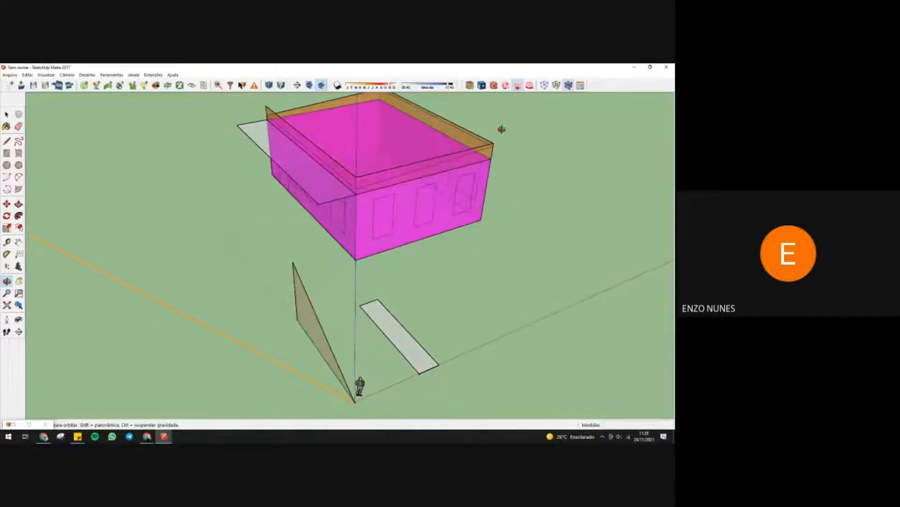
drag(501, 127, 208, 72)
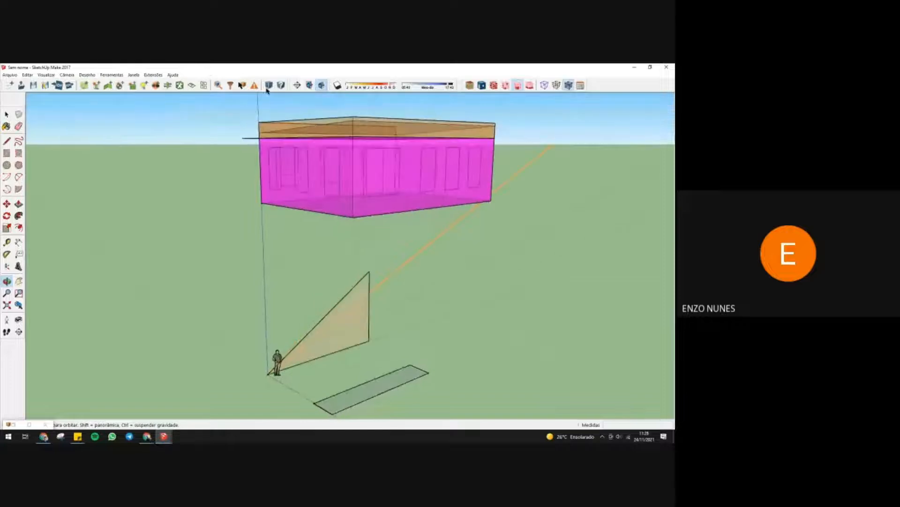
drag(337, 128, 506, 128)
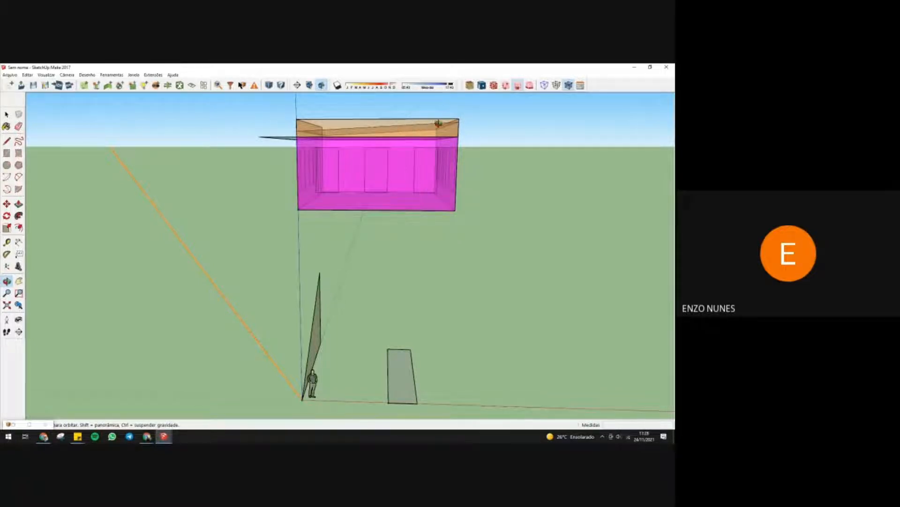
mouse_move(441, 129)
mouse_down()
mouse_move(433, 137)
mouse_move(445, 130)
mouse_move(458, 138)
mouse_move(448, 137)
mouse_move(454, 129)
mouse_up()
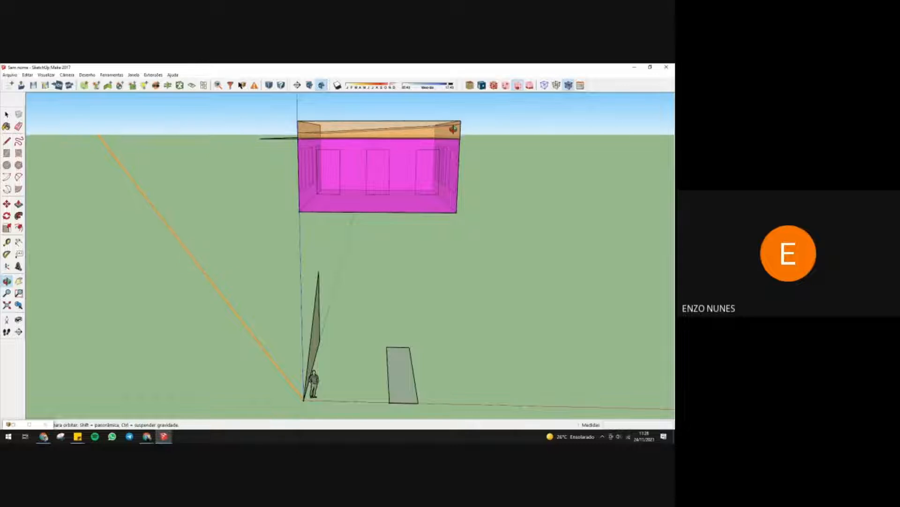
- Render the building by surface type with X-ray mode off and view its door and window sides
click(471, 86)
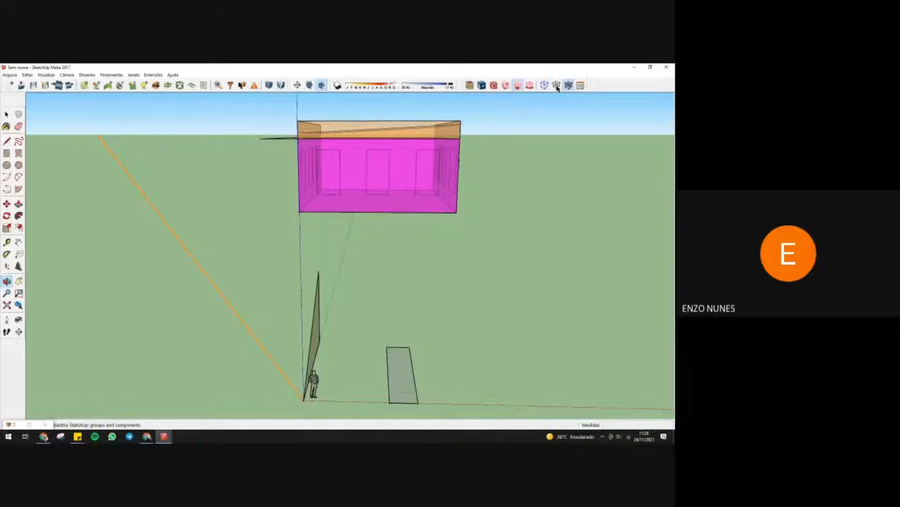
drag(472, 93, 595, 203)
drag(525, 207, 555, 189)
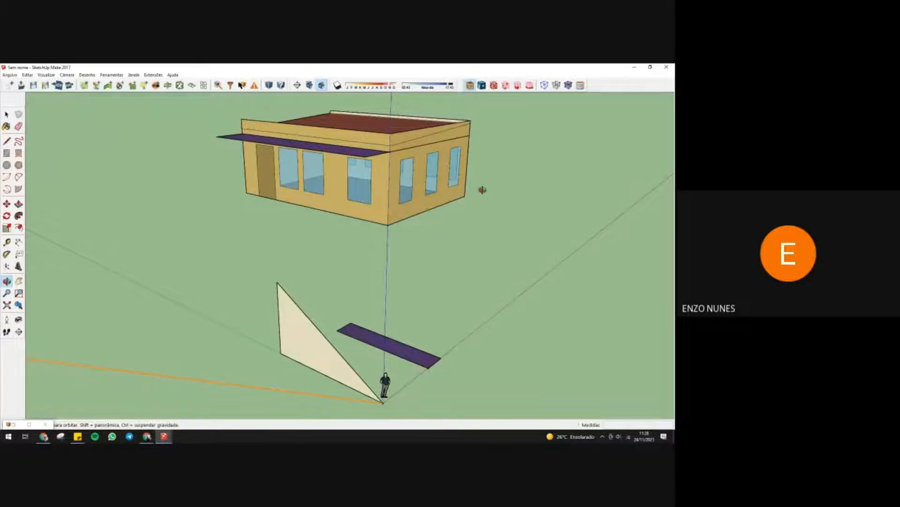
drag(482, 190, 515, 192)
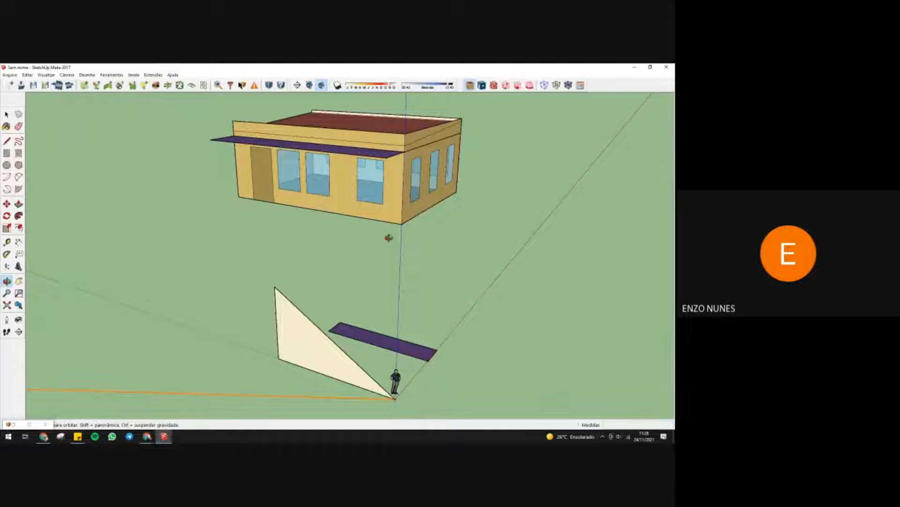
- Erase the flat shading rectangle and the triangular partition surface on the ground below the building
click(18, 126)
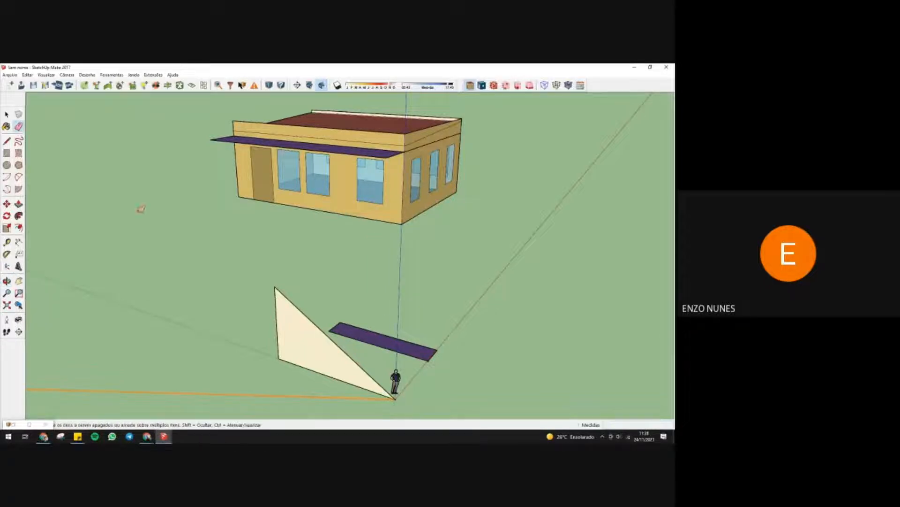
click(338, 324)
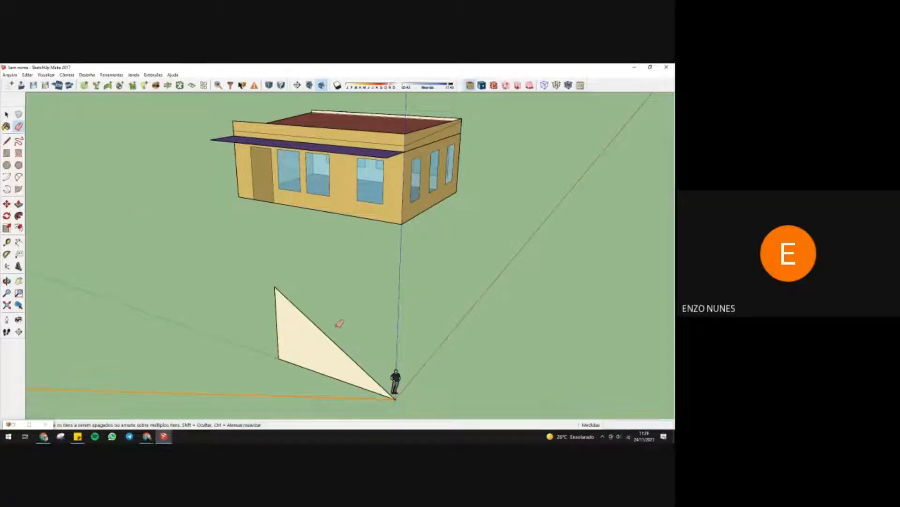
click(350, 350)
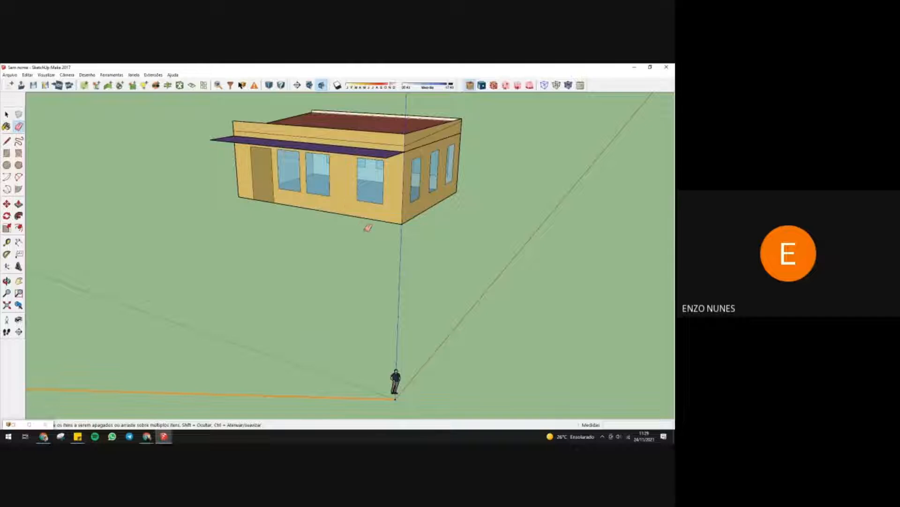
mouse_move(368, 227)
middle_down()
mouse_move(288, 234)
mouse_move(364, 216)
mouse_move(368, 195)
mouse_move(355, 238)
middle_up()
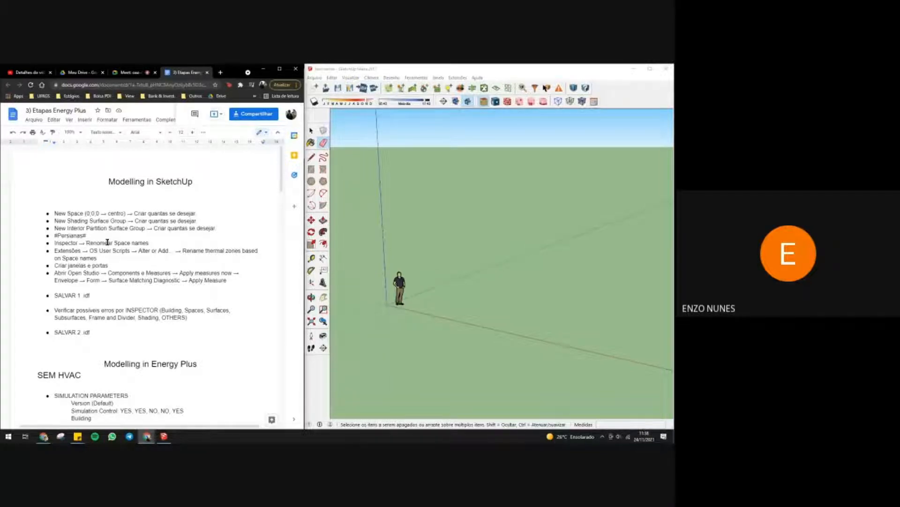
- Highlight the "Inspector → Renomear Space names" line in the notes document and create a new space at the SketchUp model's origin
drag(156, 242, 53, 244)
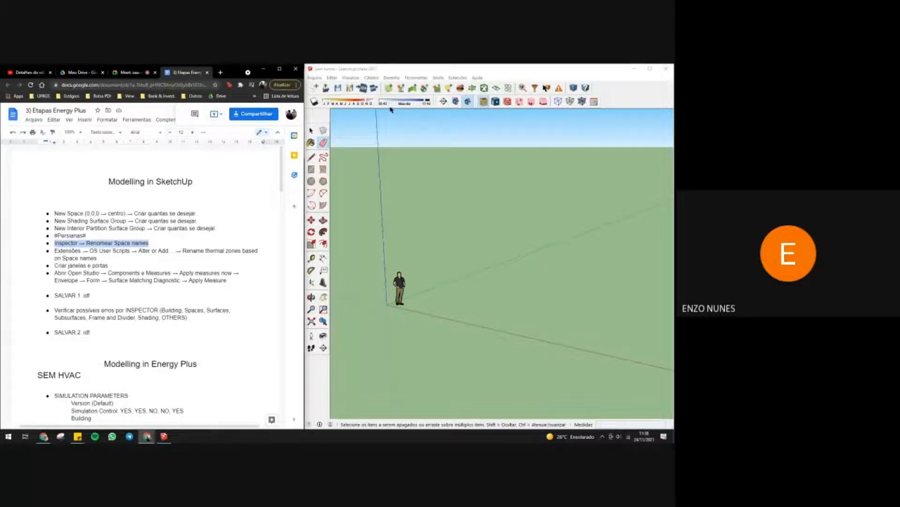
click(390, 88)
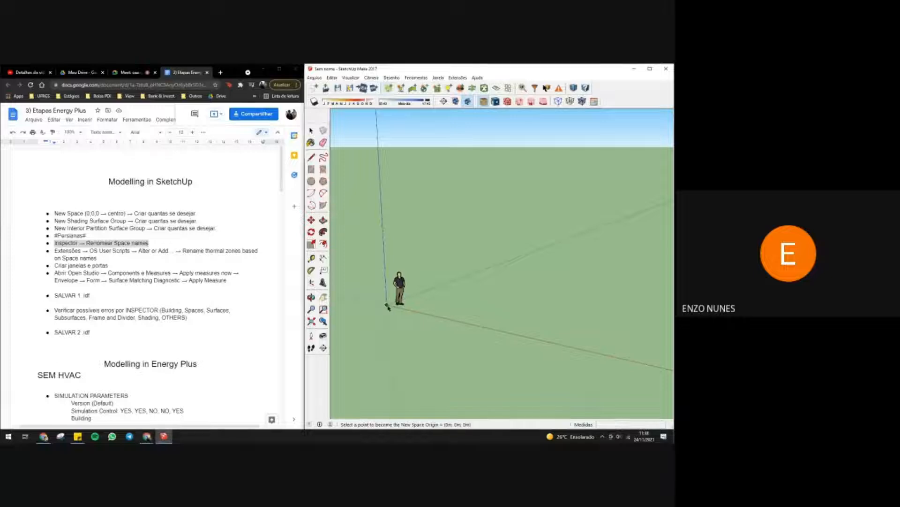
click(389, 308)
- Draw the new space's rectangular floor from the origin, about 8.4 m long, with the Line tool
key(l)
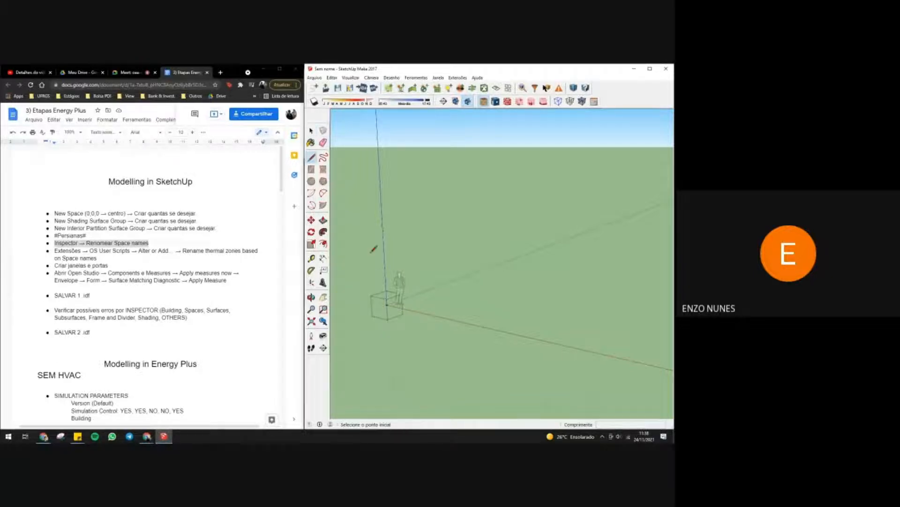
click(387, 304)
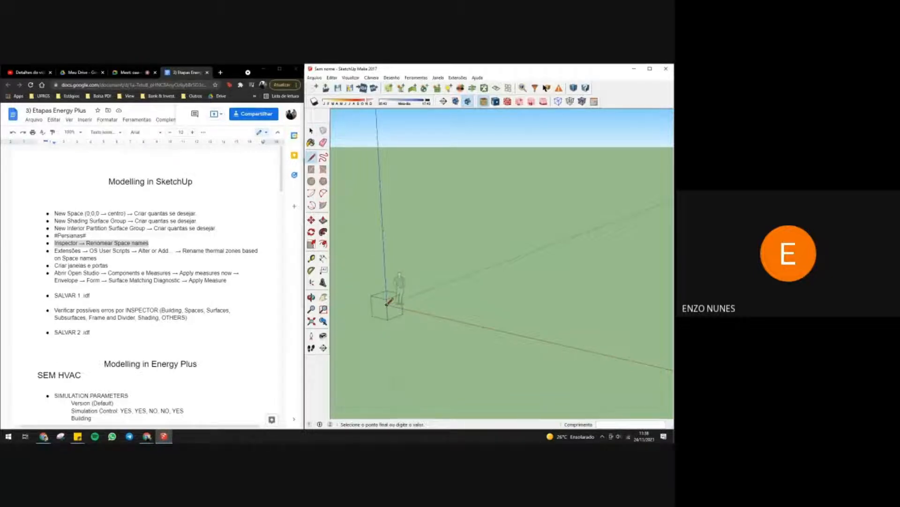
click(477, 270)
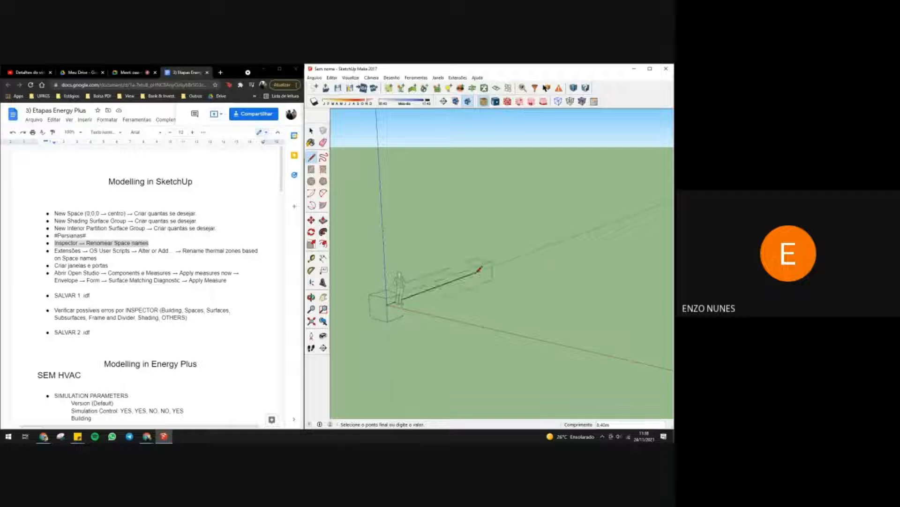
click(504, 297)
click(448, 317)
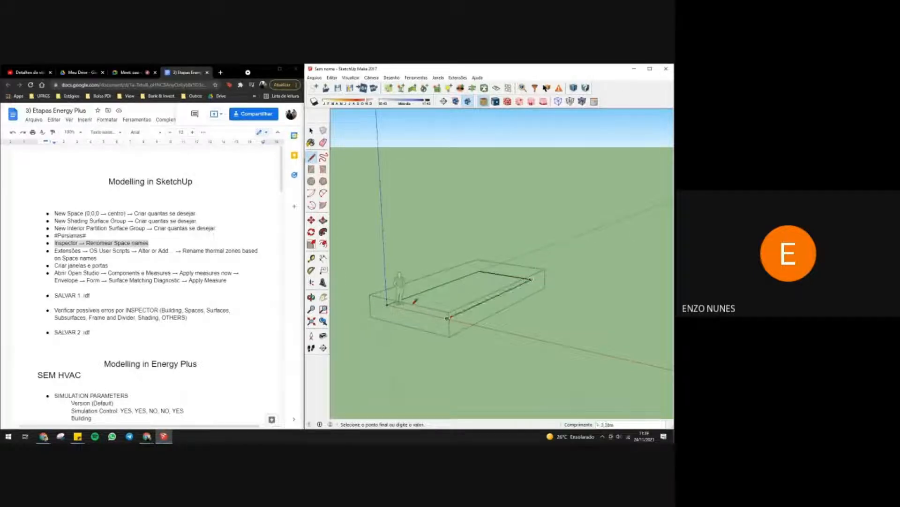
click(387, 304)
- Draw a vertical wall about 2.2 m high along the floor's long edge that starts at the origin
click(385, 265)
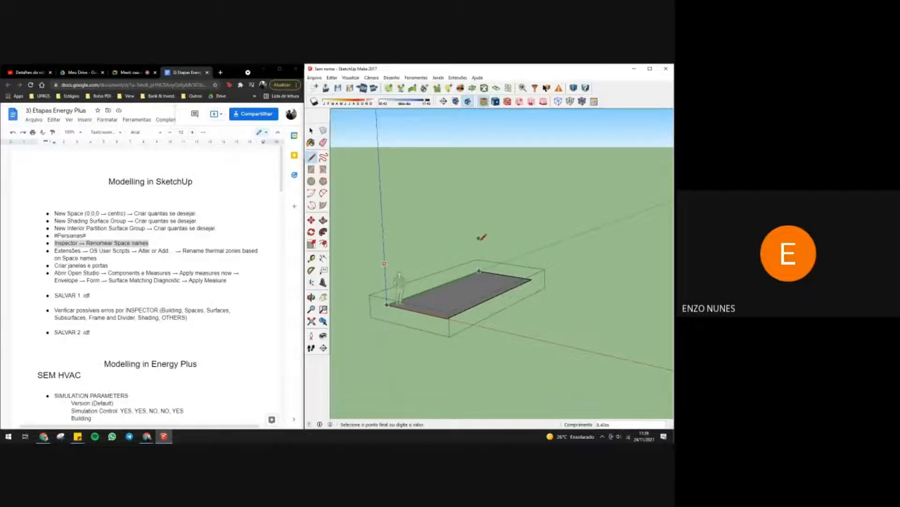
click(479, 238)
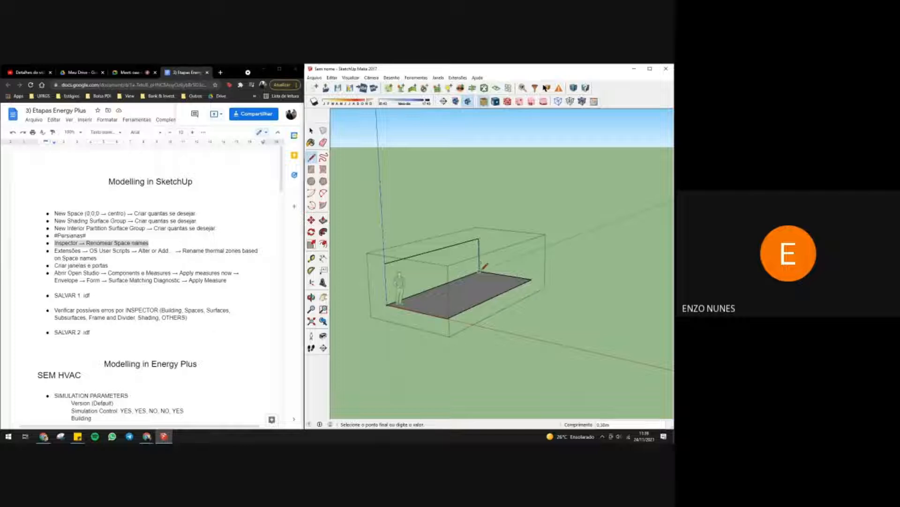
click(479, 272)
click(385, 264)
click(387, 303)
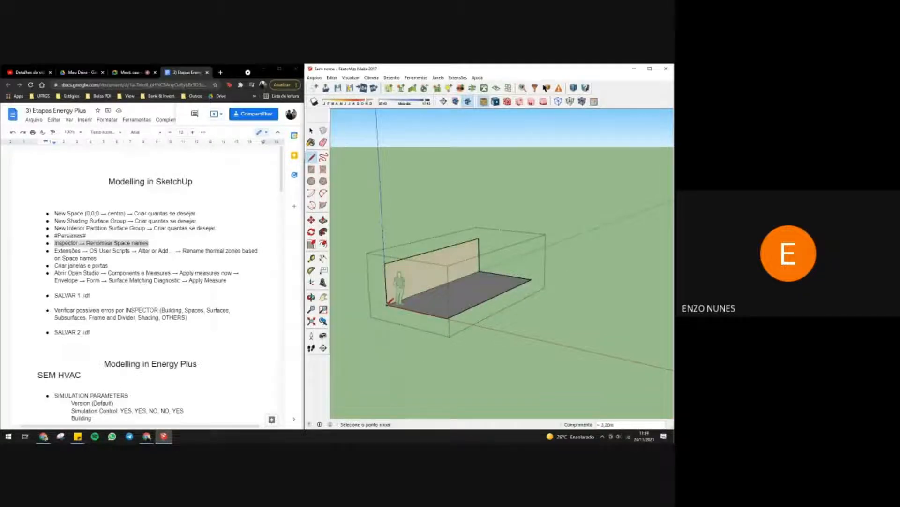
- Draw the far end wall, the flat roof and the two remaining walls, about 2.2 m high, to close the space
click(479, 237)
click(532, 244)
click(532, 279)
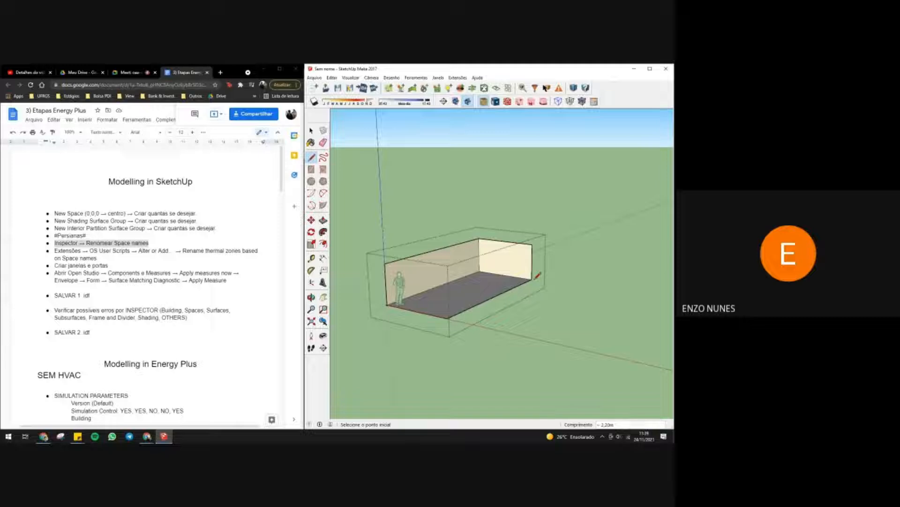
click(532, 244)
click(386, 263)
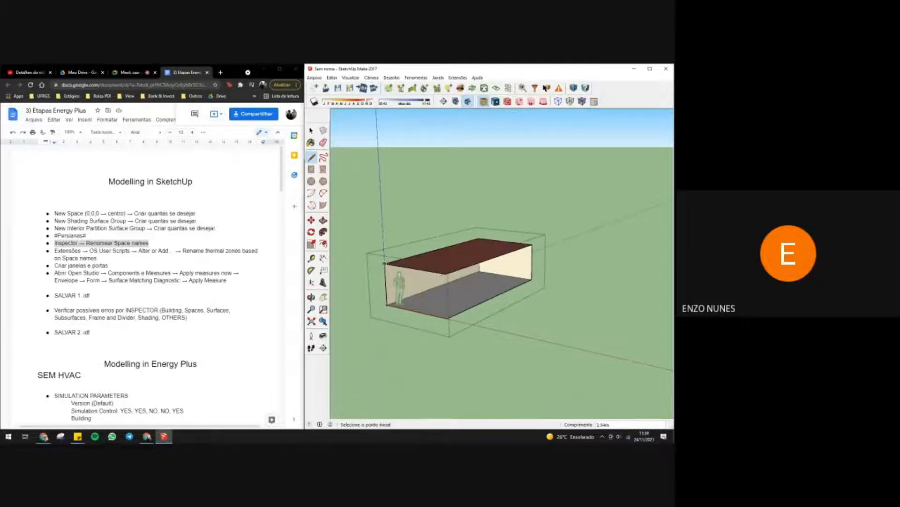
click(447, 274)
click(450, 317)
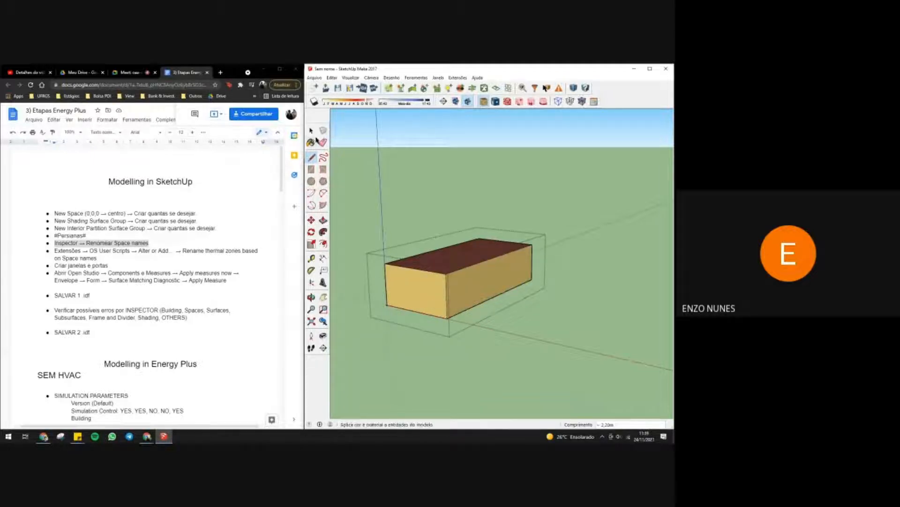
- Select the whole closed space and open it in the OpenStudio Inspector
click(311, 131)
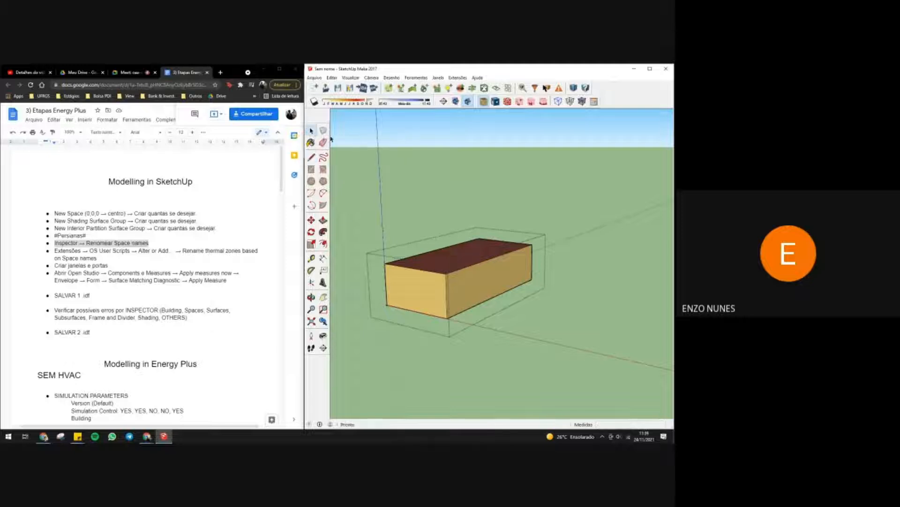
triple_click(444, 274)
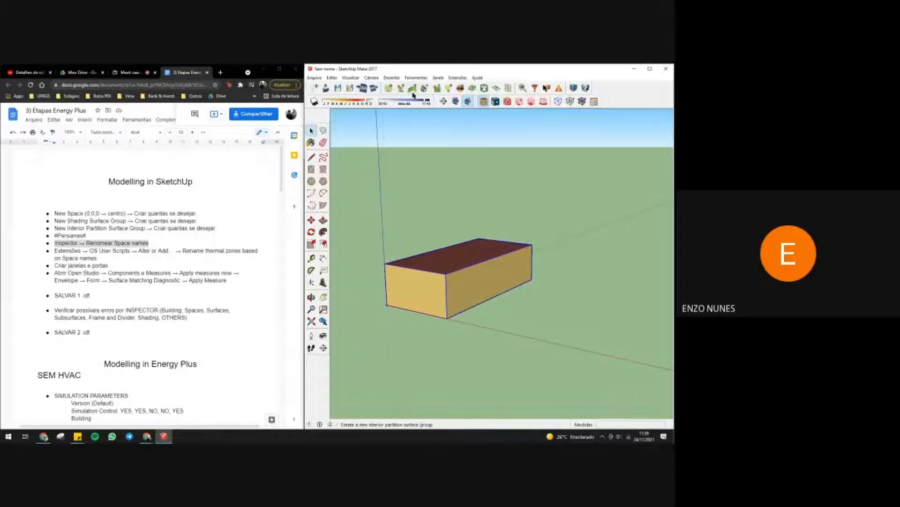
click(513, 90)
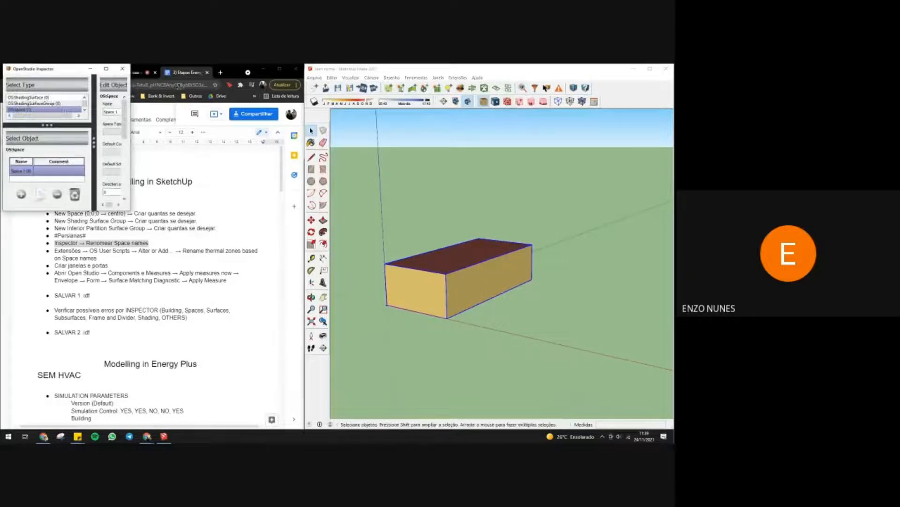
- Enlarge the Inspector window, rename the space to SALA 306 exemplo and close the Inspector
drag(73, 70, 426, 113)
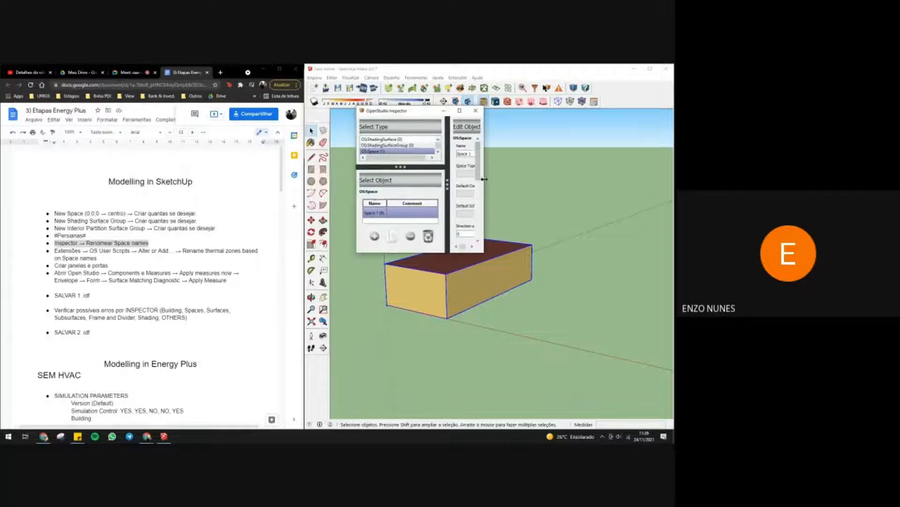
drag(548, 190, 627, 189)
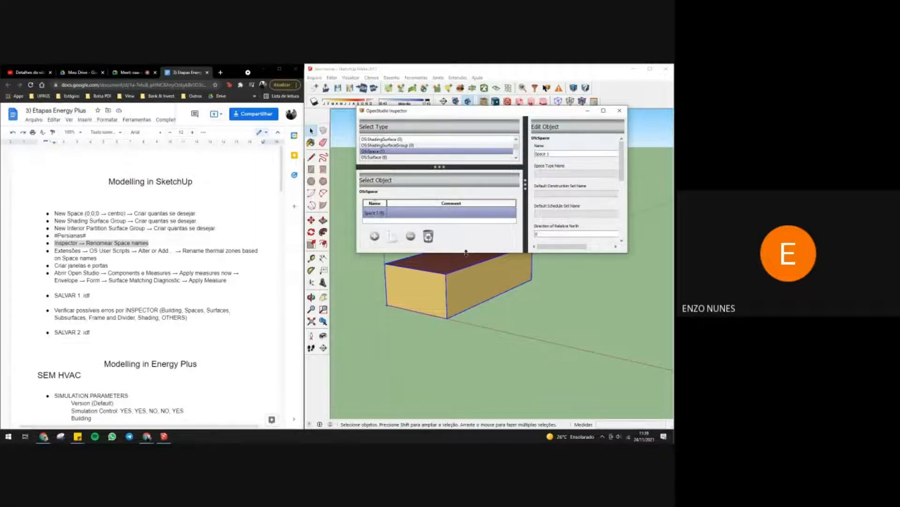
drag(466, 252, 459, 400)
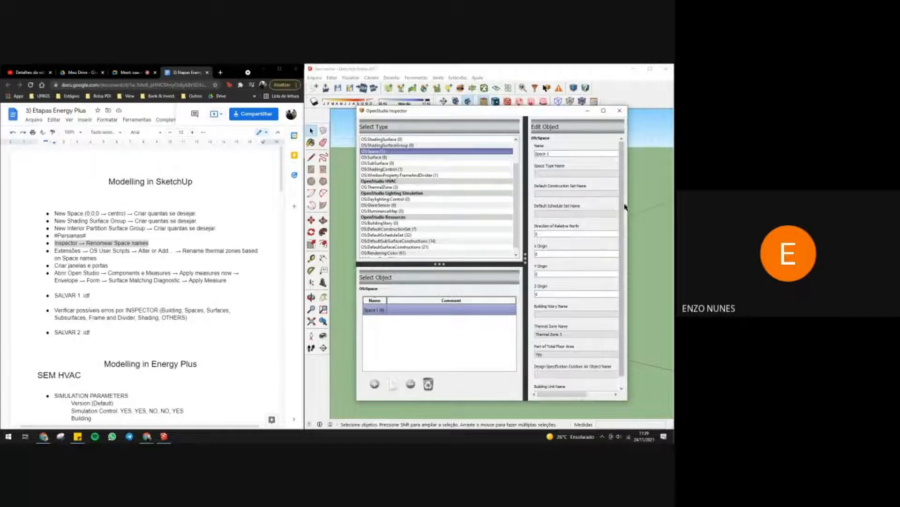
drag(626, 208, 673, 213)
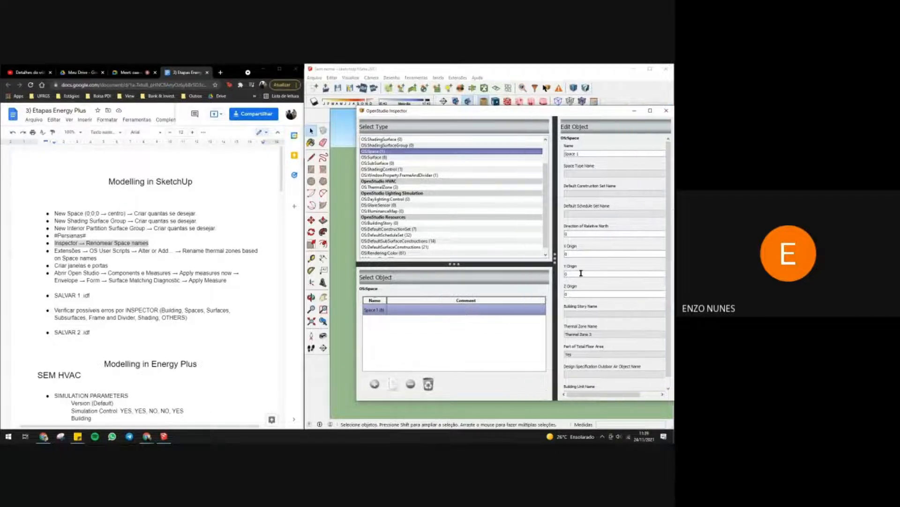
mouse_move(579, 395)
mouse_down()
mouse_move(598, 396)
mouse_move(580, 395)
mouse_up()
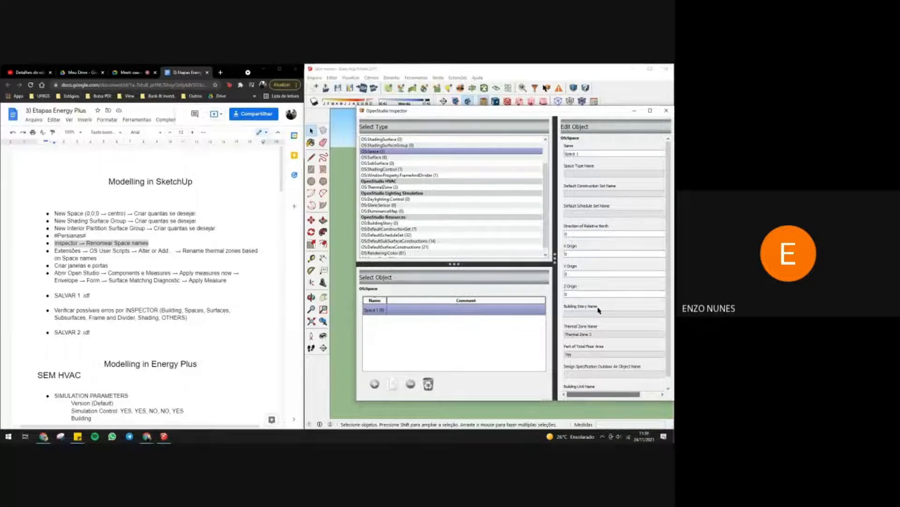
drag(586, 153, 561, 155)
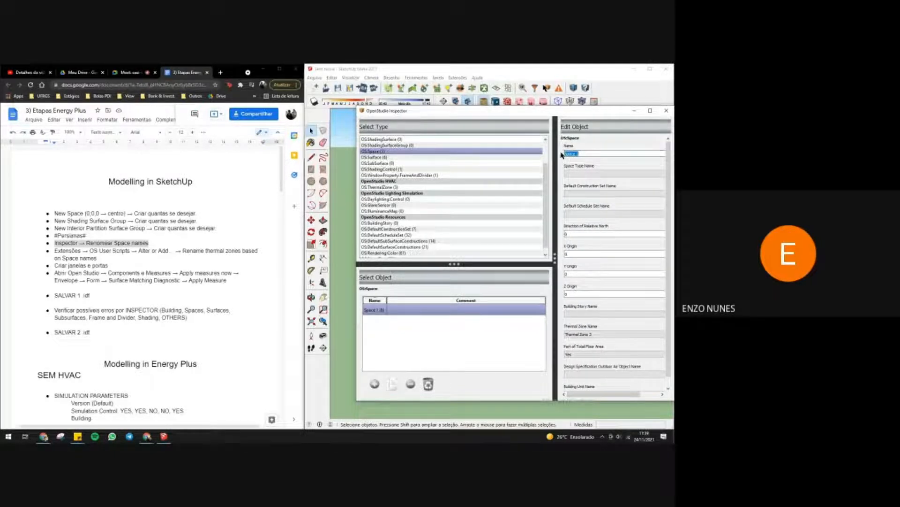
text(SALA 306 )
text(eb)
key(Return)
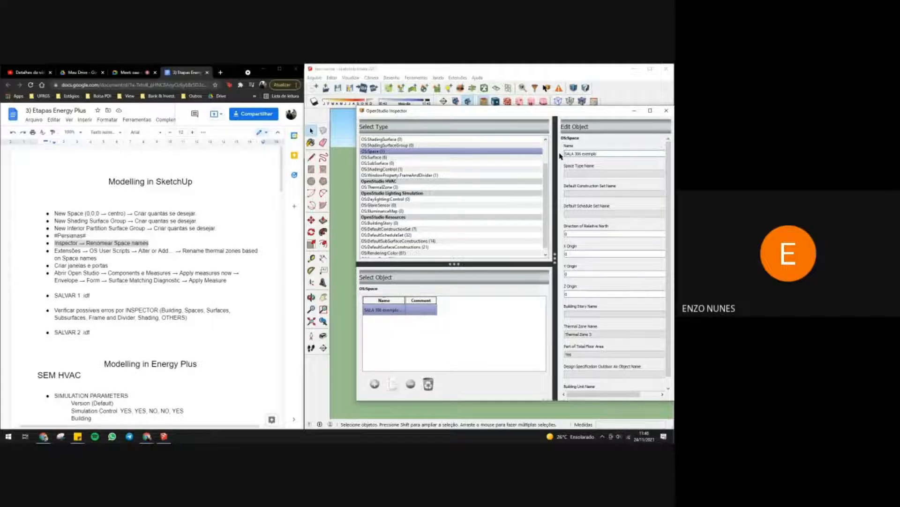
click(665, 112)
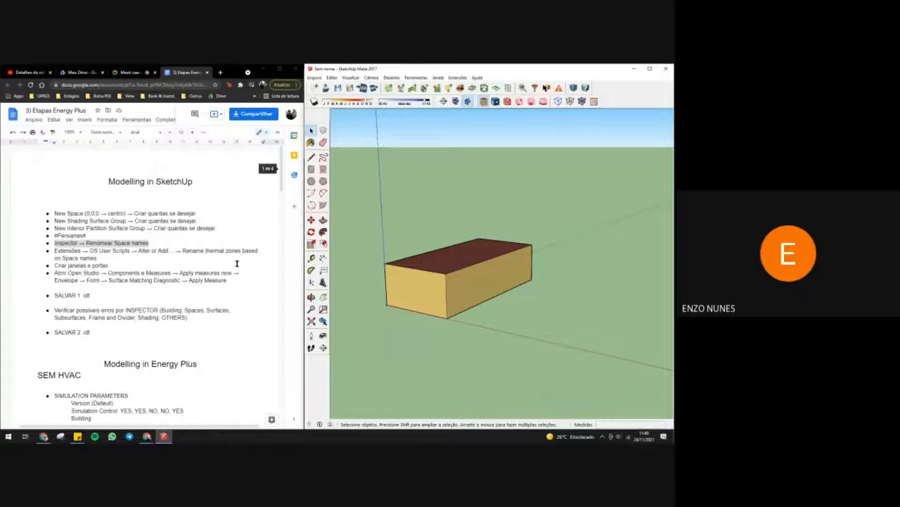
- Highlight the thermal zone renaming line in the notes and run the user script Rename Thermal Zones Based On Space Names
click(152, 258)
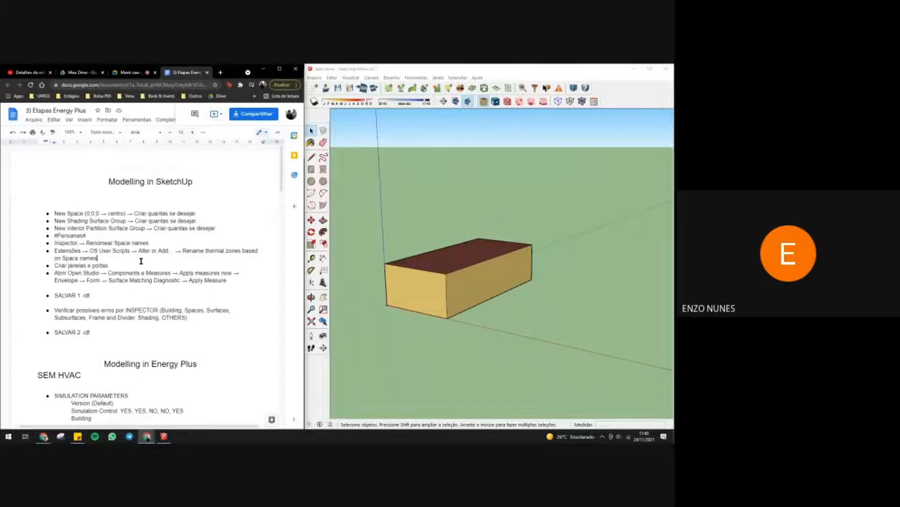
drag(97, 258, 56, 253)
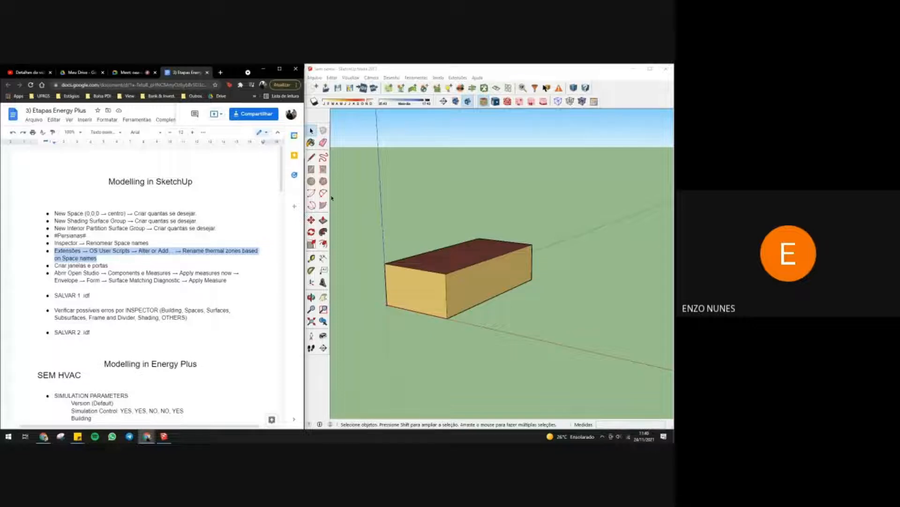
click(459, 70)
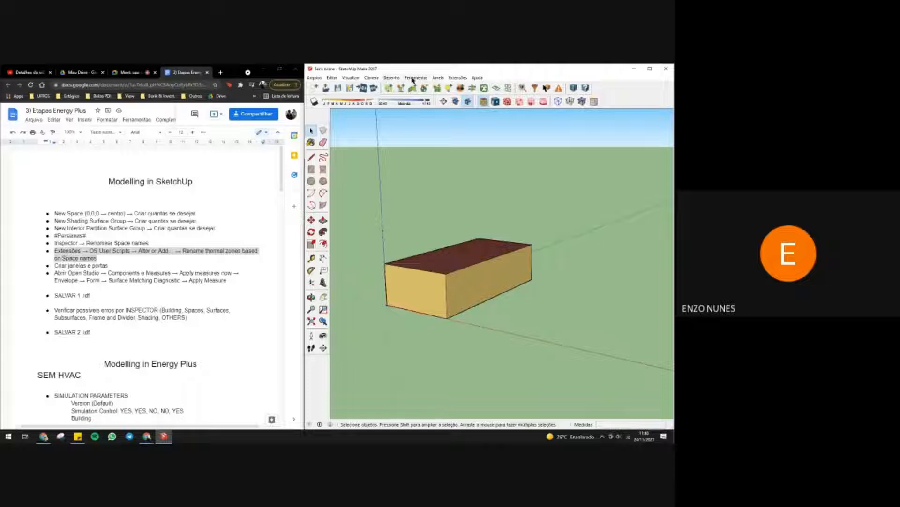
click(455, 78)
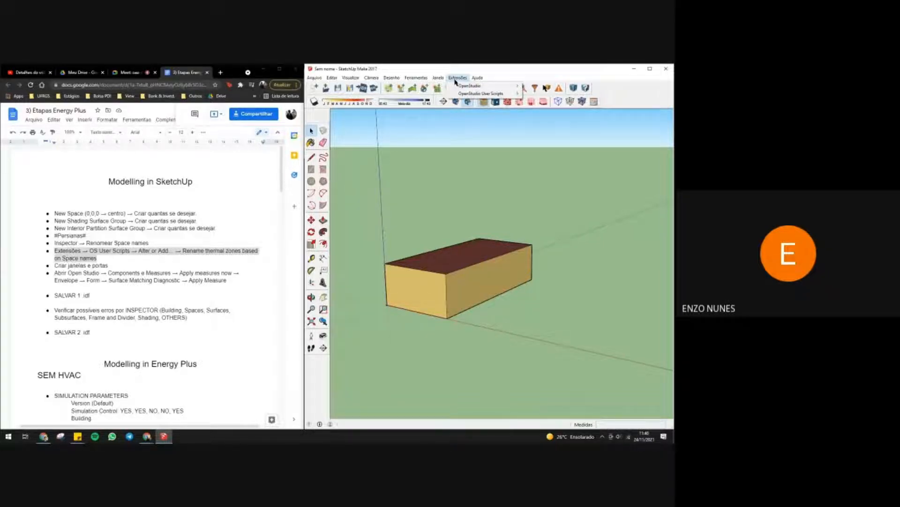
mouse_move(468, 94)
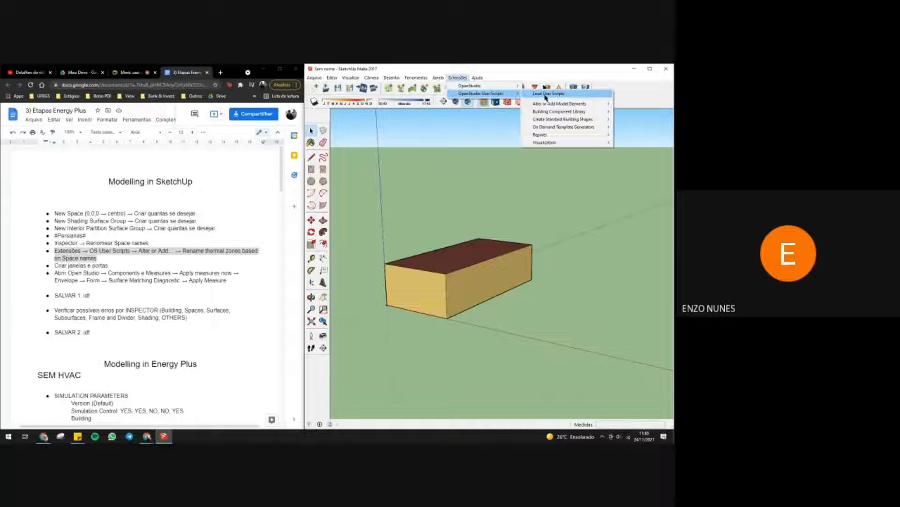
mouse_move(547, 106)
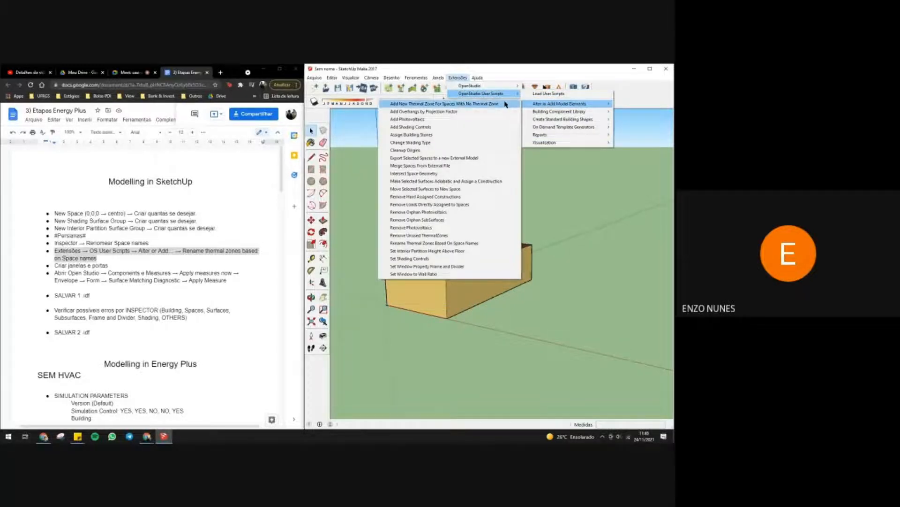
click(434, 243)
- Inspect the selected space and the OS:ThermalZone objects in the OpenStudio Inspector to check the thermal zone names
click(440, 265)
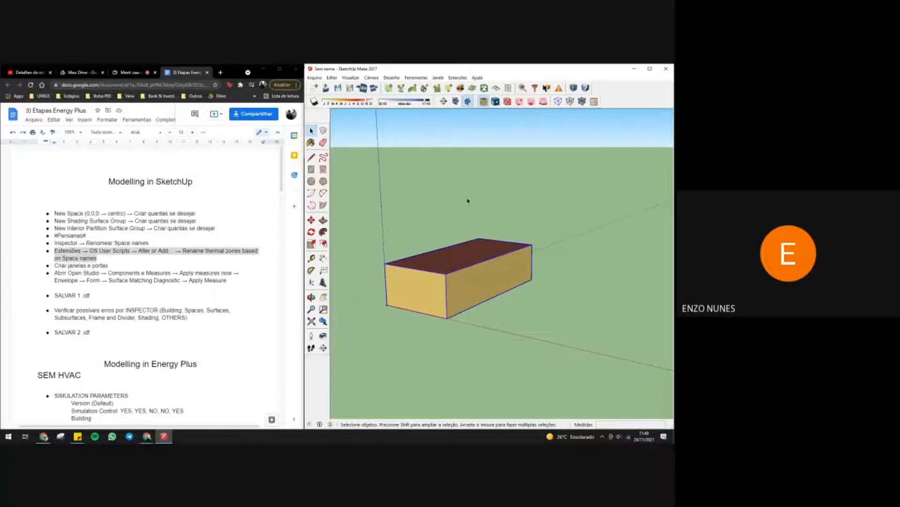
click(522, 89)
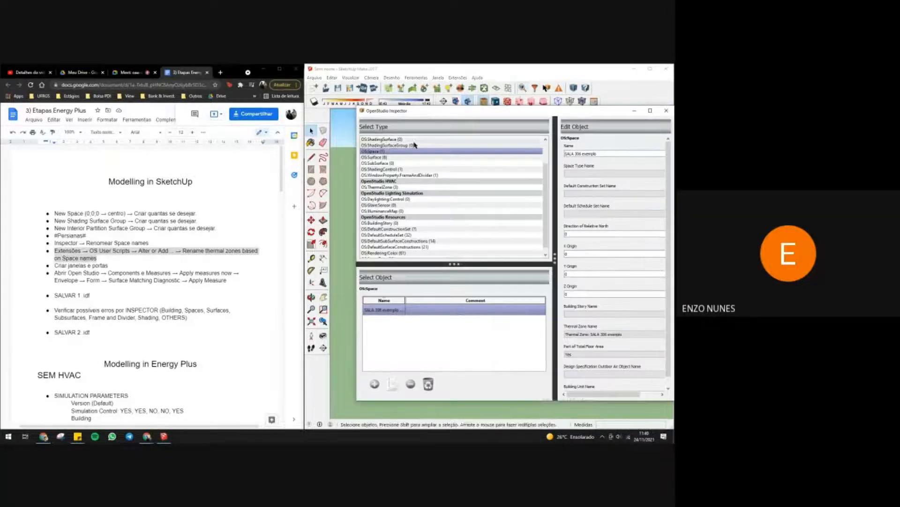
click(404, 187)
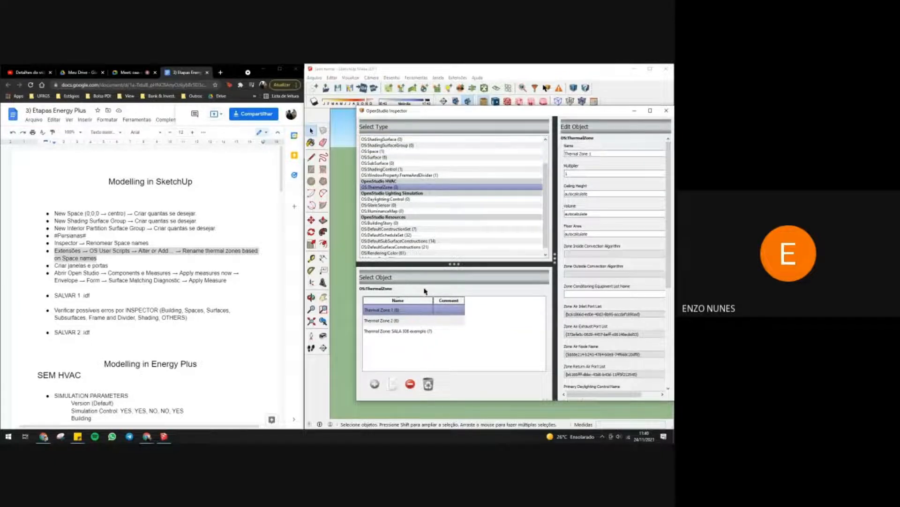
click(395, 331)
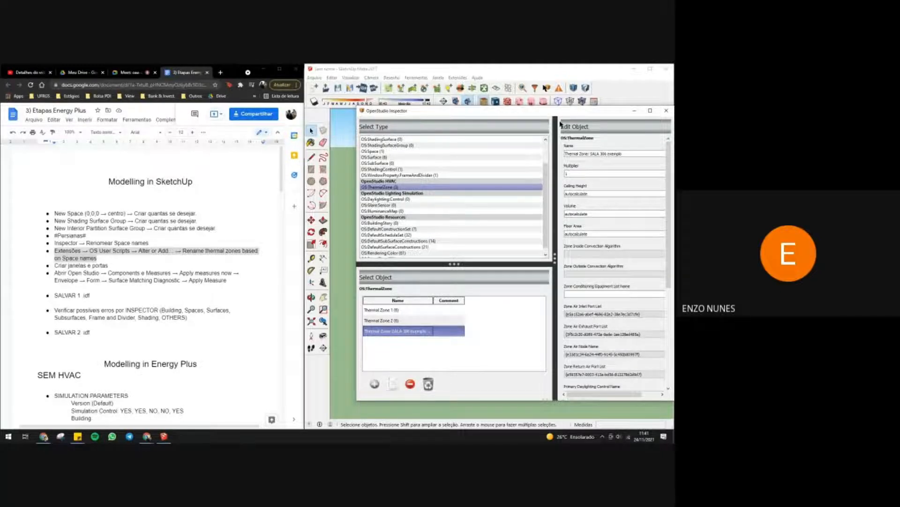
drag(565, 114, 545, 112)
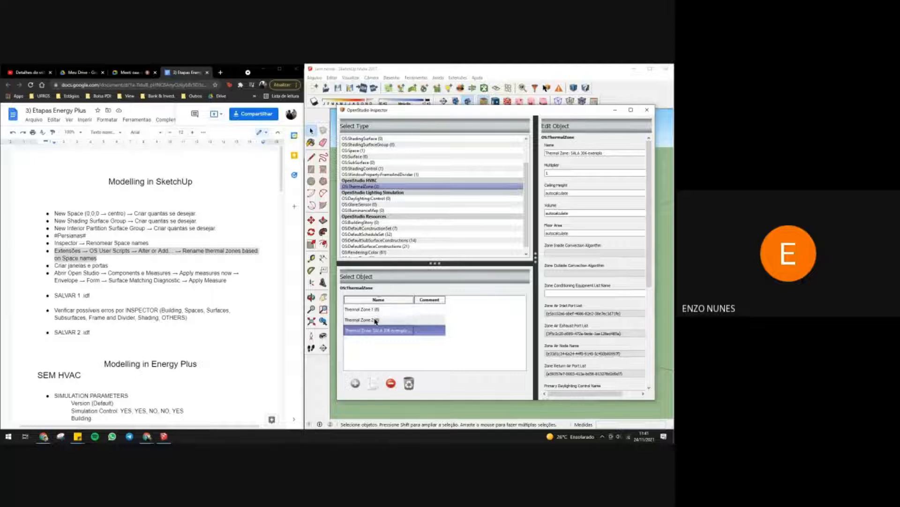
click(648, 111)
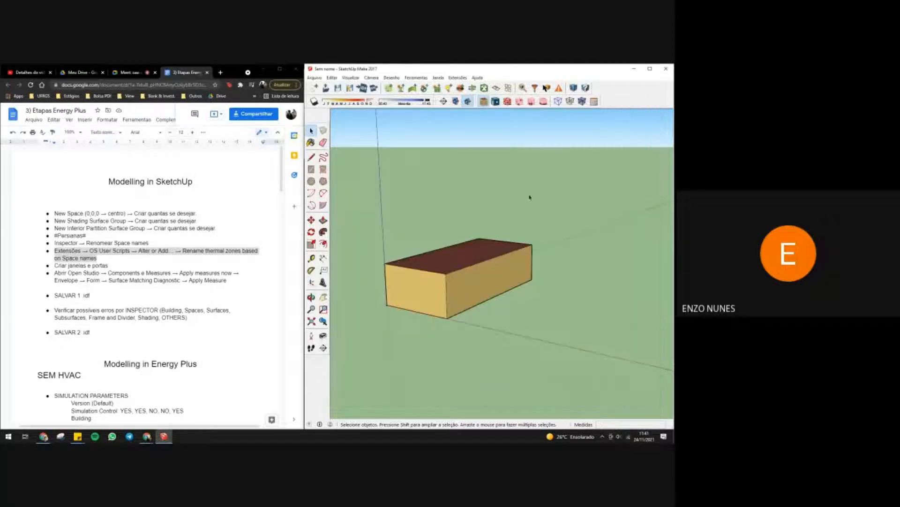
- Highlight the line "Criar janelas e portas" in the notes document
click(117, 266)
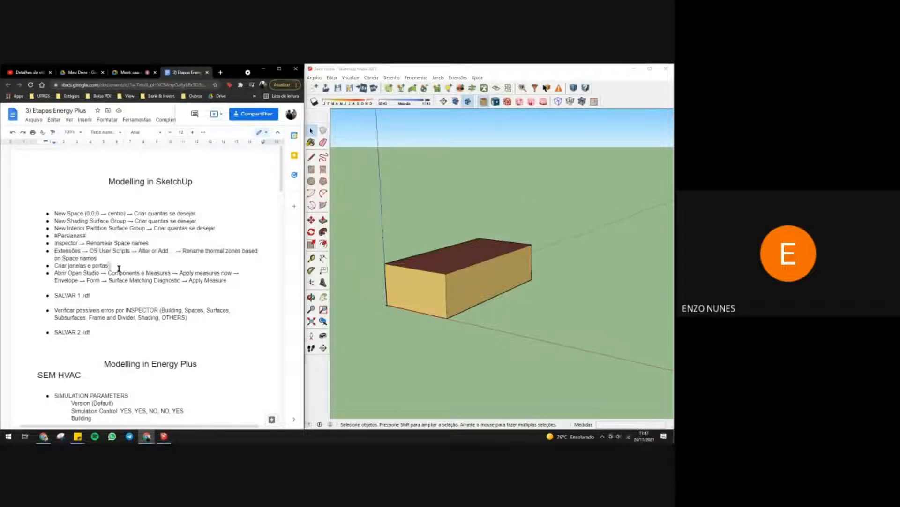
drag(118, 267, 55, 268)
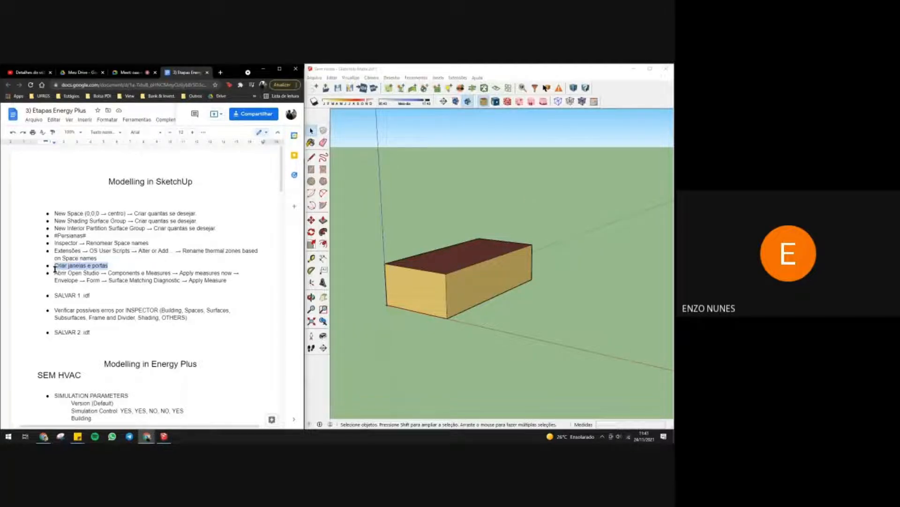
click(103, 256)
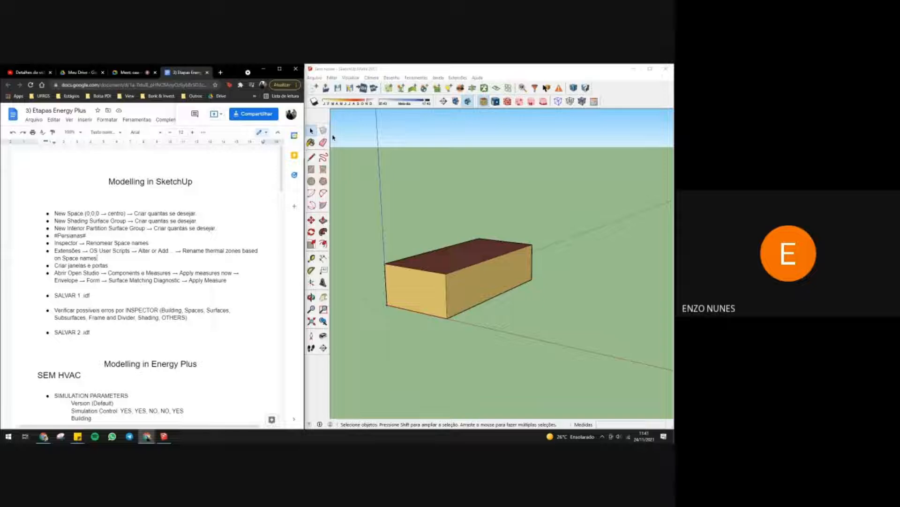
- Open the space for editing and draw a closed rectangular window about 1.6 m wide on its short end wall with the Line tool
click(333, 137)
click(423, 266)
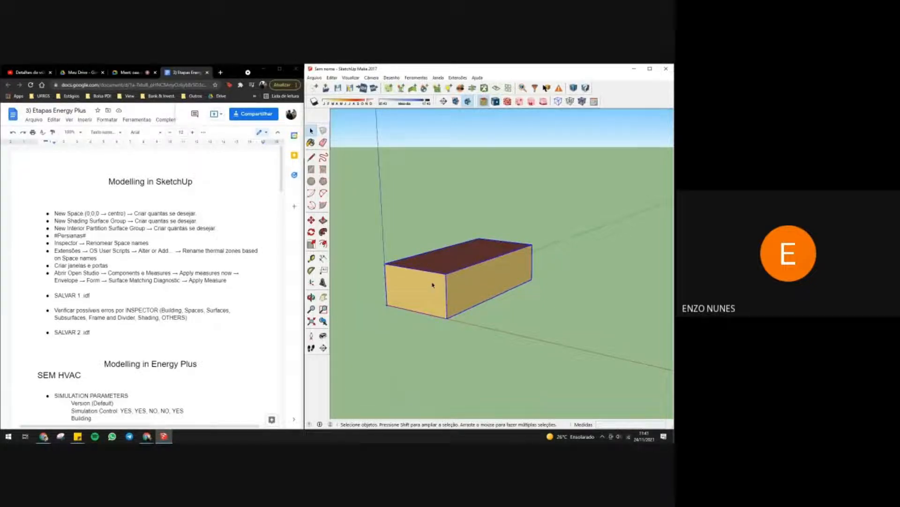
double_click(433, 284)
scroll(417, 280, up, 2)
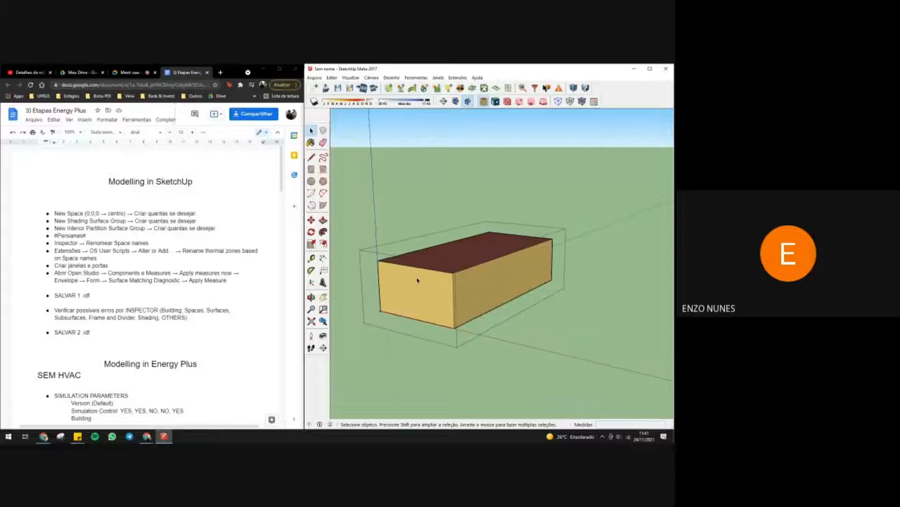
scroll(417, 280, up, 2)
key(l)
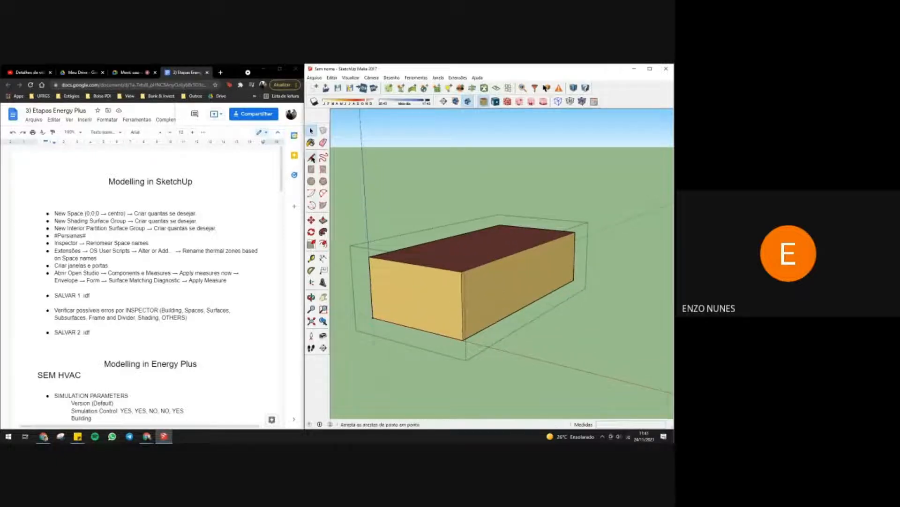
click(386, 279)
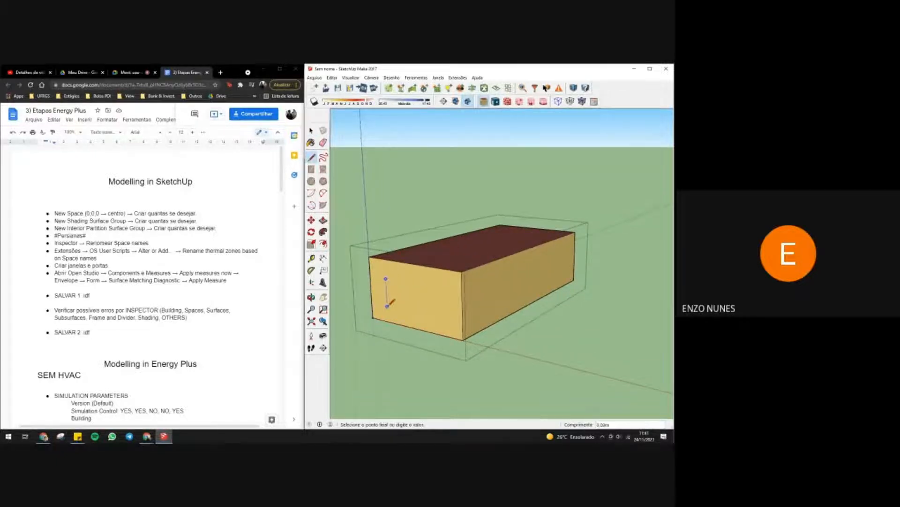
click(388, 306)
click(423, 313)
click(422, 284)
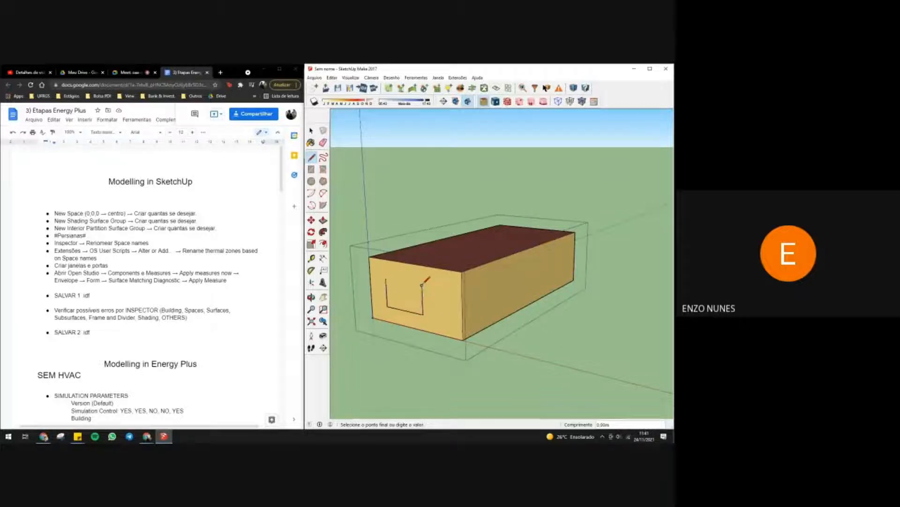
click(386, 278)
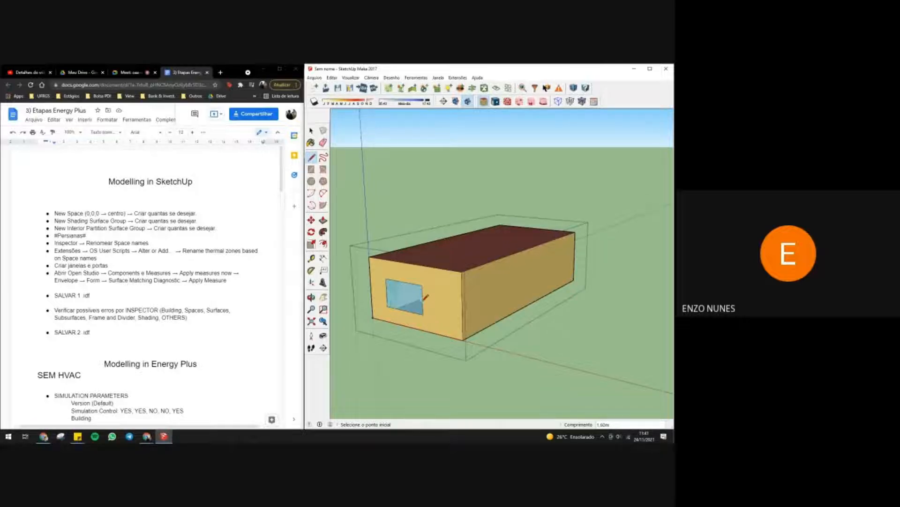
- Draw a door about 1.5 m high beside the window, starting from the wall's base edge, and view the wall from the front
click(433, 331)
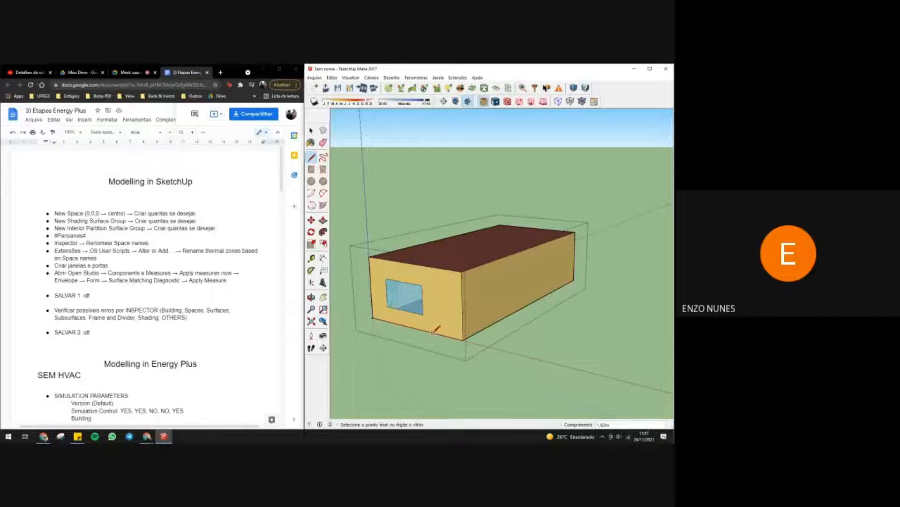
click(432, 287)
click(451, 304)
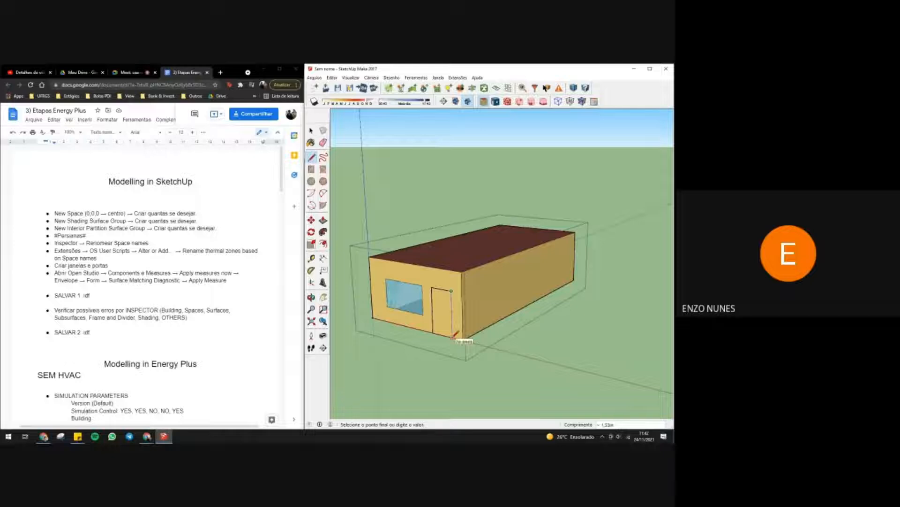
click(453, 336)
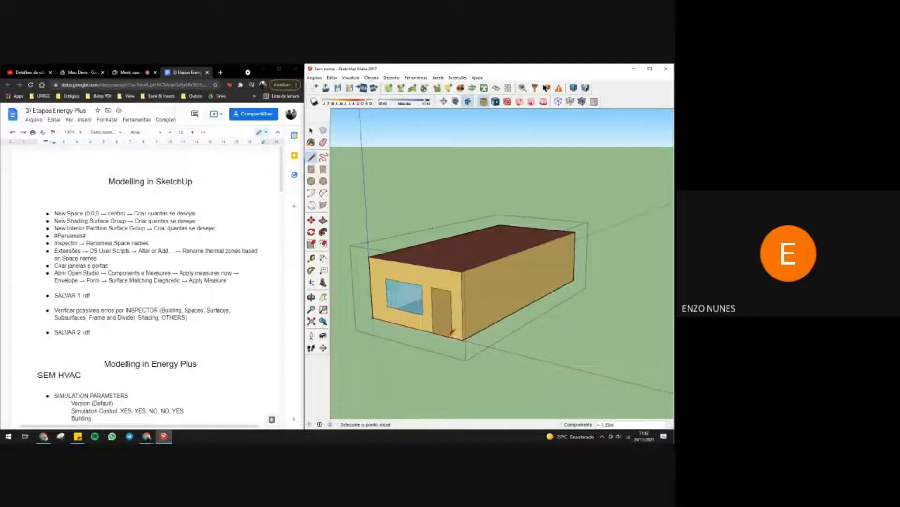
mouse_move(442, 335)
middle_down()
mouse_move(433, 309)
mouse_move(442, 312)
mouse_move(460, 257)
mouse_move(480, 261)
mouse_move(498, 286)
mouse_move(442, 282)
middle_up()
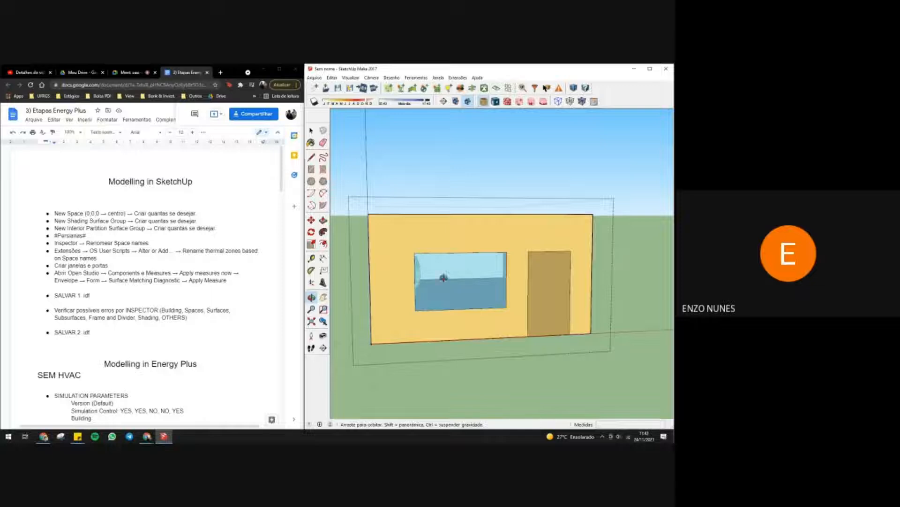
mouse_move(467, 281)
mouse_down()
mouse_move(438, 282)
mouse_move(446, 294)
mouse_move(468, 290)
mouse_up()
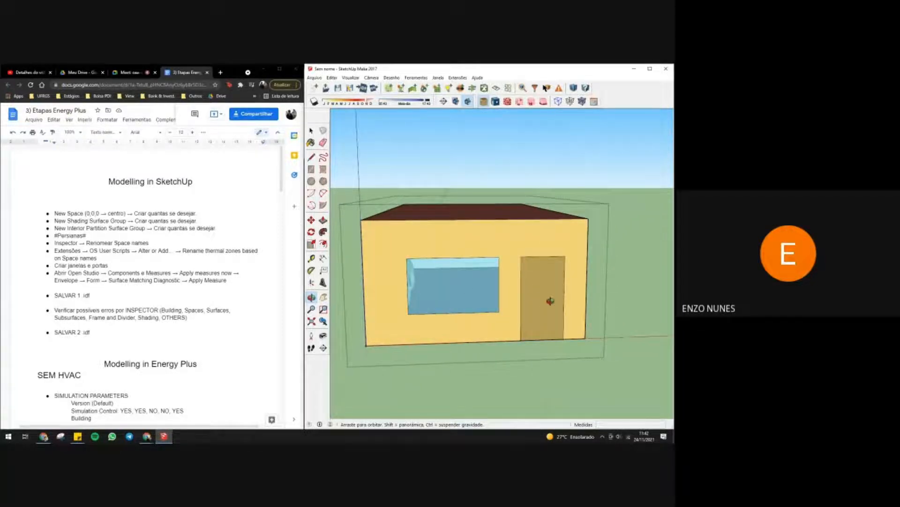
mouse_move(569, 299)
mouse_down()
mouse_move(556, 302)
mouse_move(566, 324)
mouse_move(585, 325)
mouse_up()
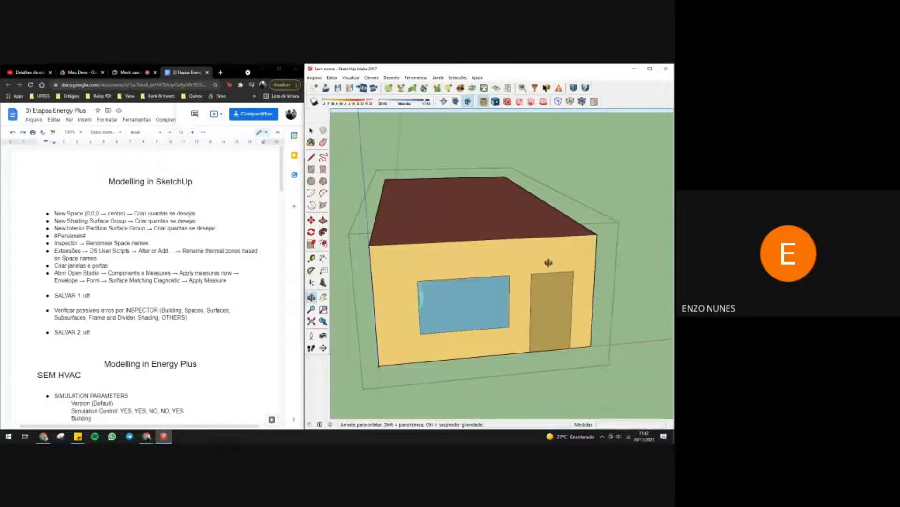
- Finish editing the space by closing its group, with the window and door wall viewed from the front
drag(566, 258, 510, 246)
scroll(530, 249, down, 2)
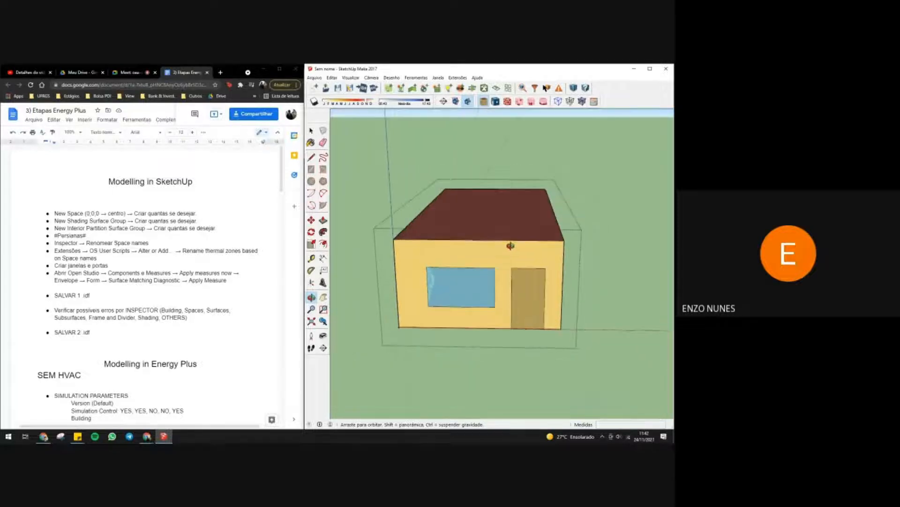
click(312, 131)
click(383, 177)
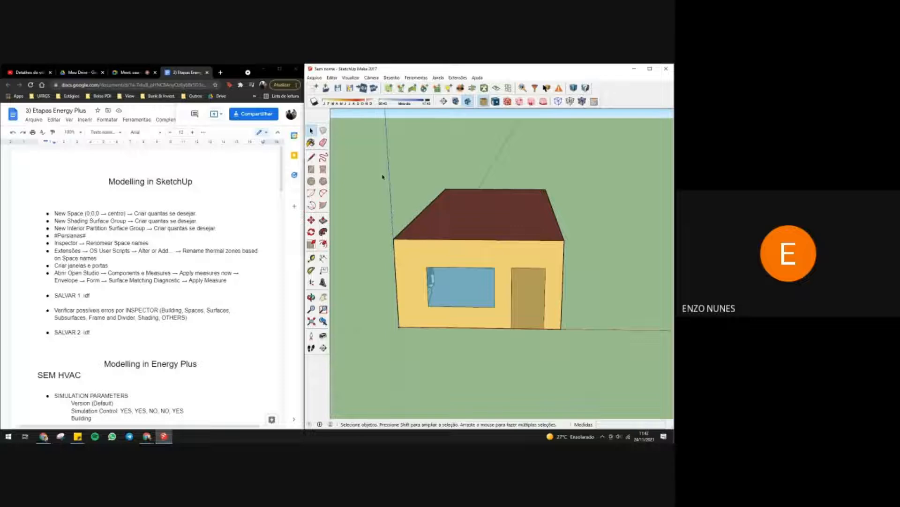
- Highlight the notes item on opening Open Studio and applying the Surface Matching Diagnostic measure
click(232, 280)
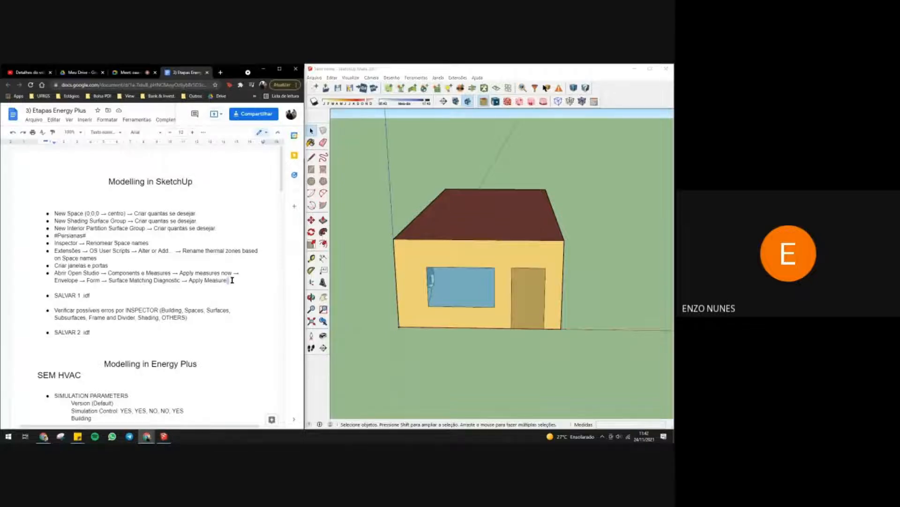
drag(233, 280, 55, 276)
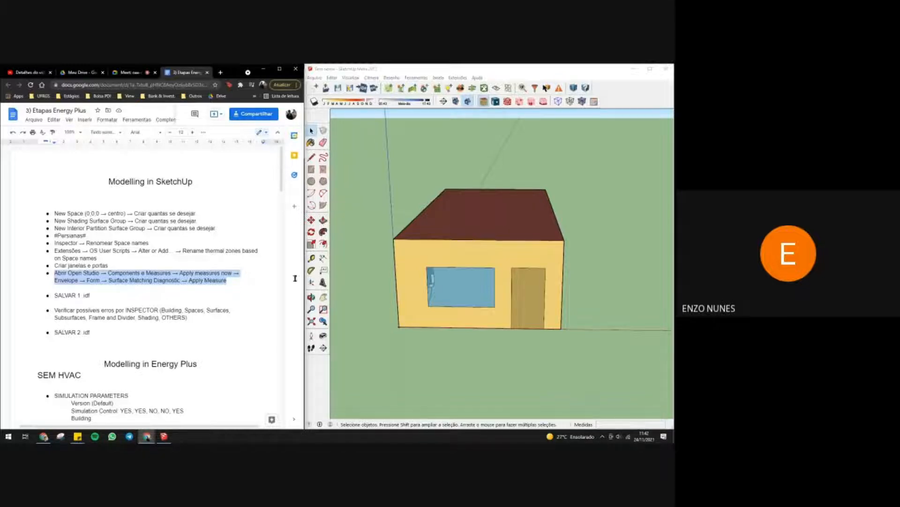
click(486, 254)
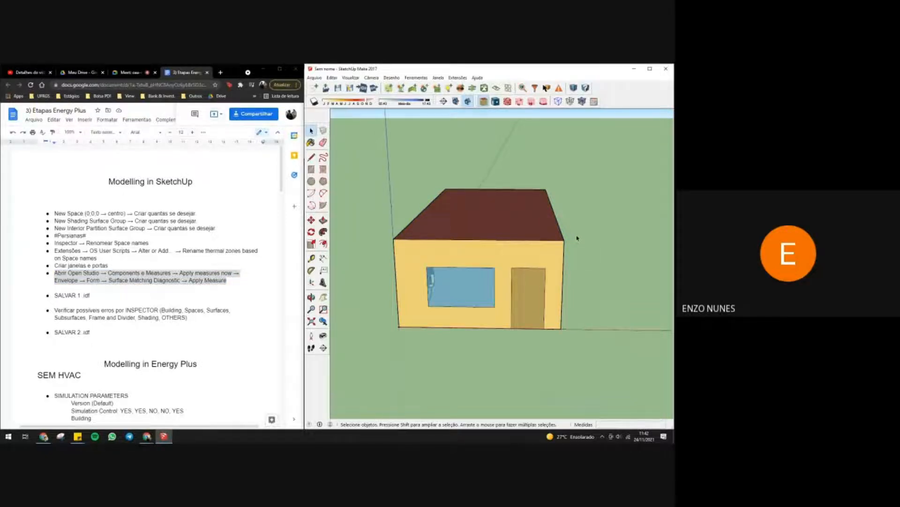
mouse_move(578, 238)
middle_down()
mouse_move(583, 230)
mouse_move(646, 232)
mouse_move(592, 249)
middle_up()
mouse_move(556, 250)
mouse_down()
mouse_move(441, 214)
mouse_move(461, 194)
mouse_move(489, 234)
mouse_move(501, 232)
mouse_move(533, 228)
mouse_move(529, 204)
mouse_move(380, 195)
mouse_up()
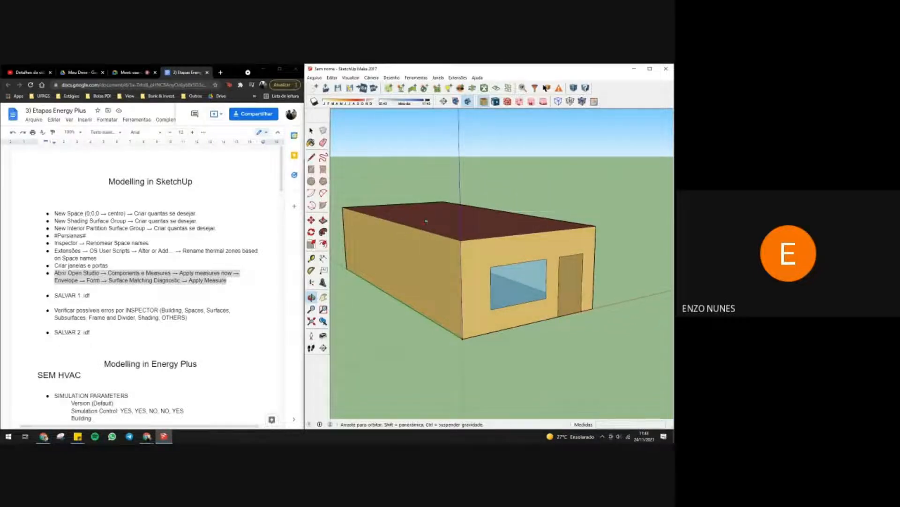
drag(426, 221, 384, 191)
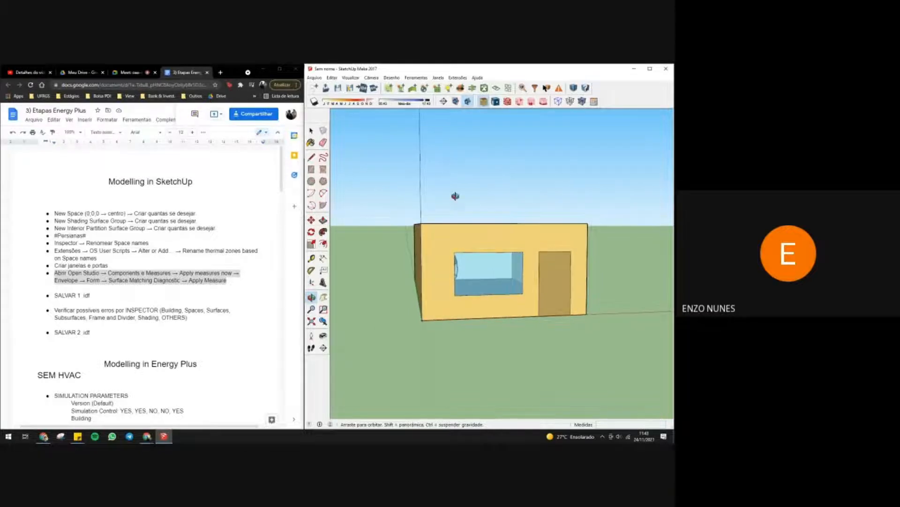
mouse_move(454, 197)
mouse_down()
mouse_move(472, 222)
mouse_move(503, 222)
mouse_up()
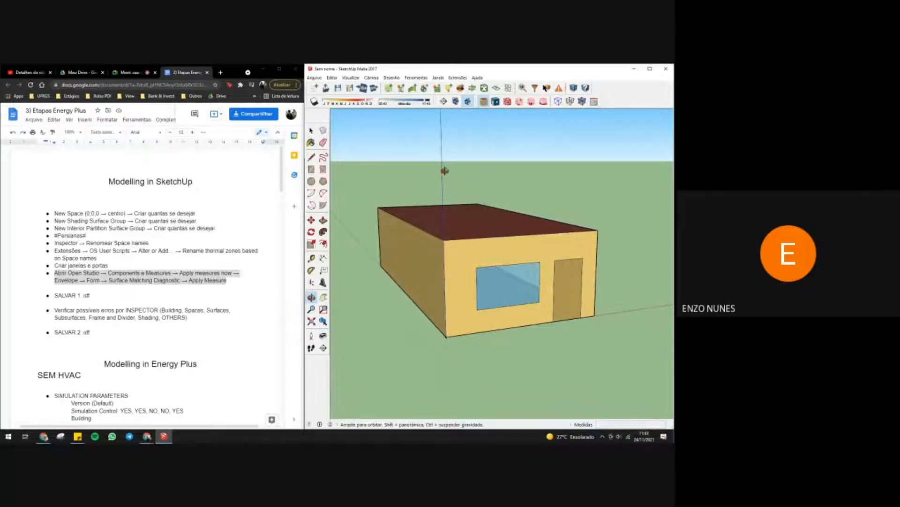
- Launch the OpenStudio application from the SketchUp model, saving the model as "versao 1" in Downloads
click(575, 91)
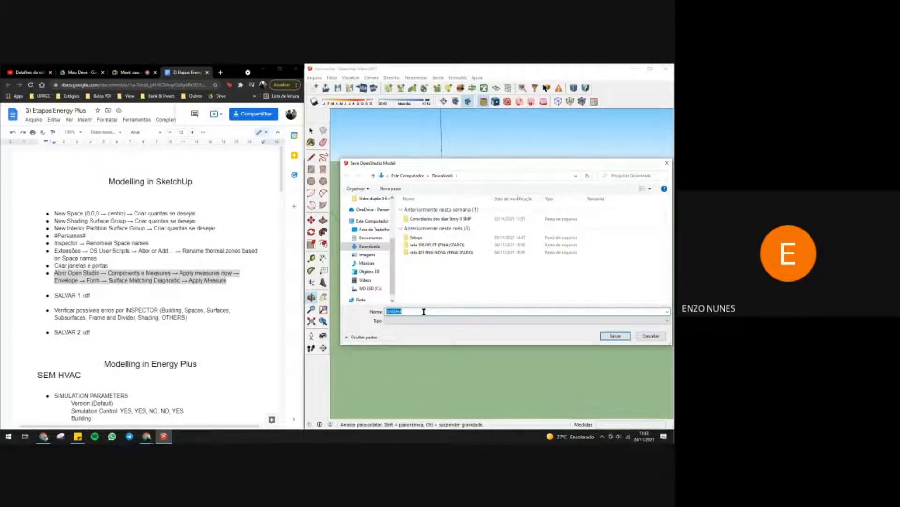
text(versao 1)
click(614, 335)
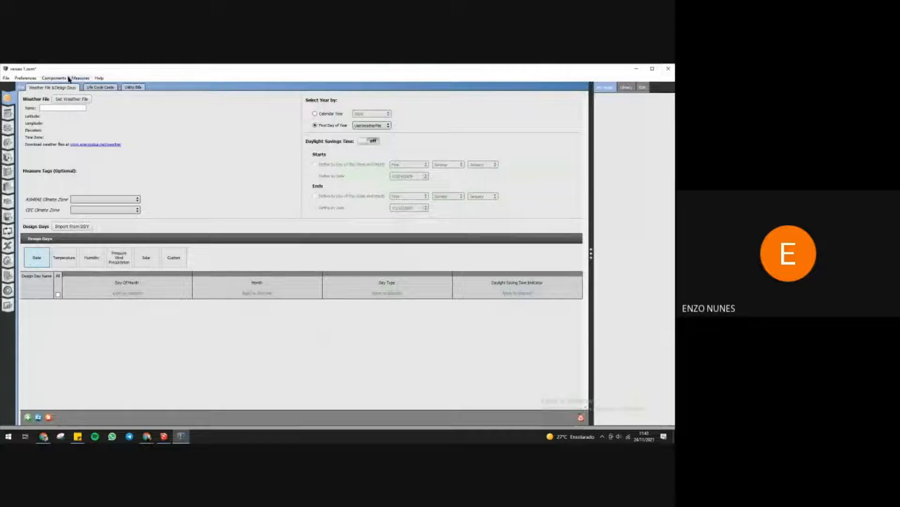
- Start Apply Measure Now, saving the model first, and select the Surface Matching Diagnostic measure from the Envelope Form group
click(69, 78)
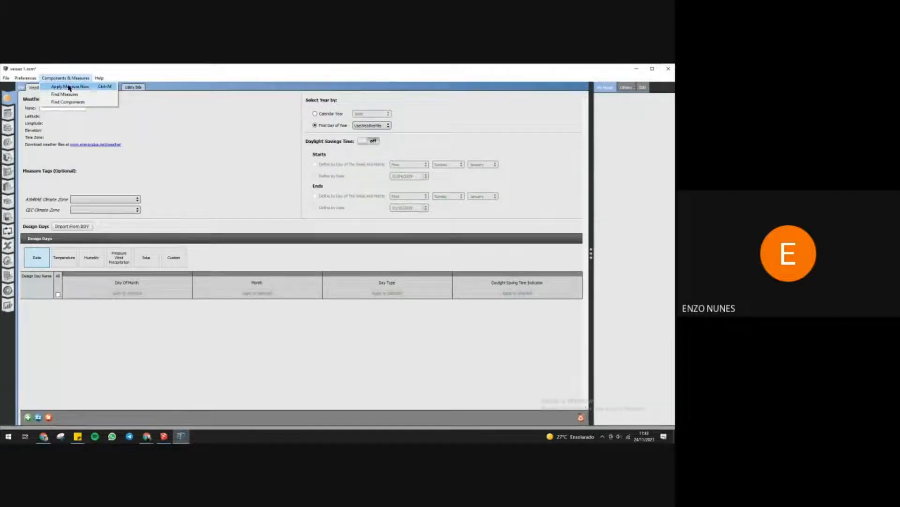
click(69, 87)
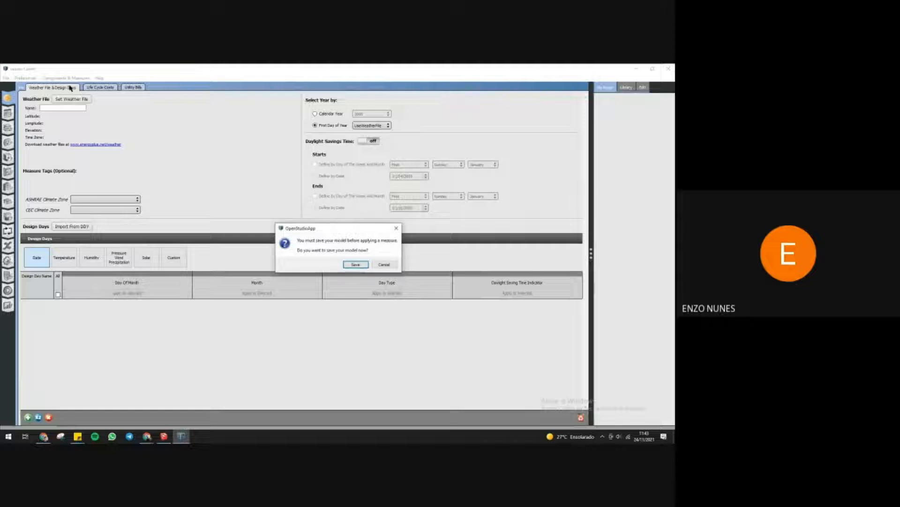
click(355, 266)
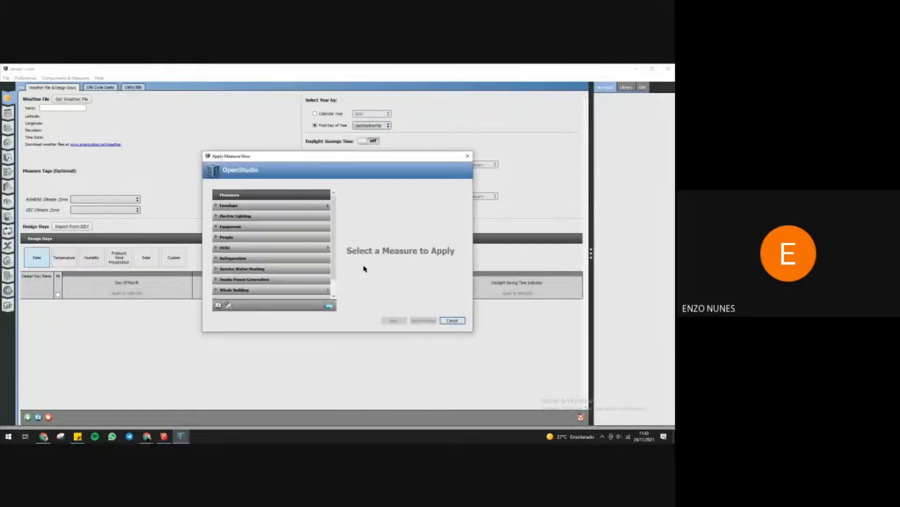
click(217, 206)
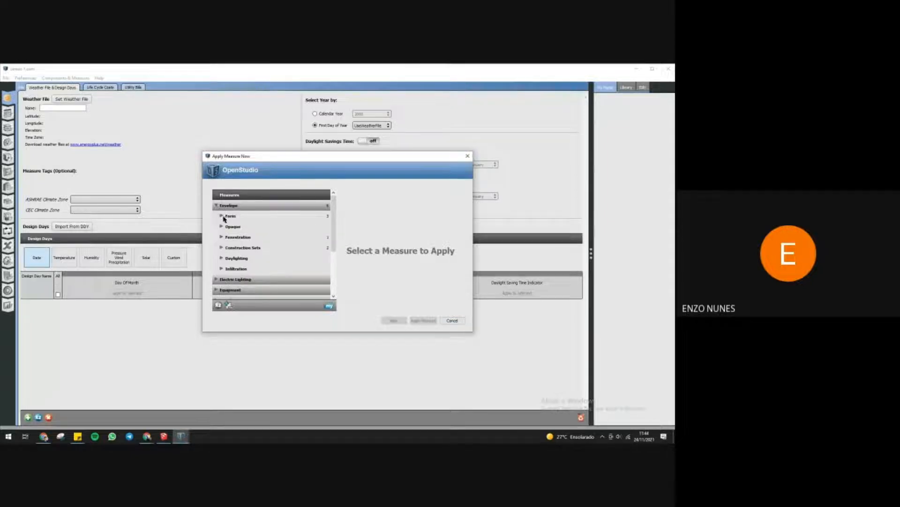
click(222, 216)
click(264, 257)
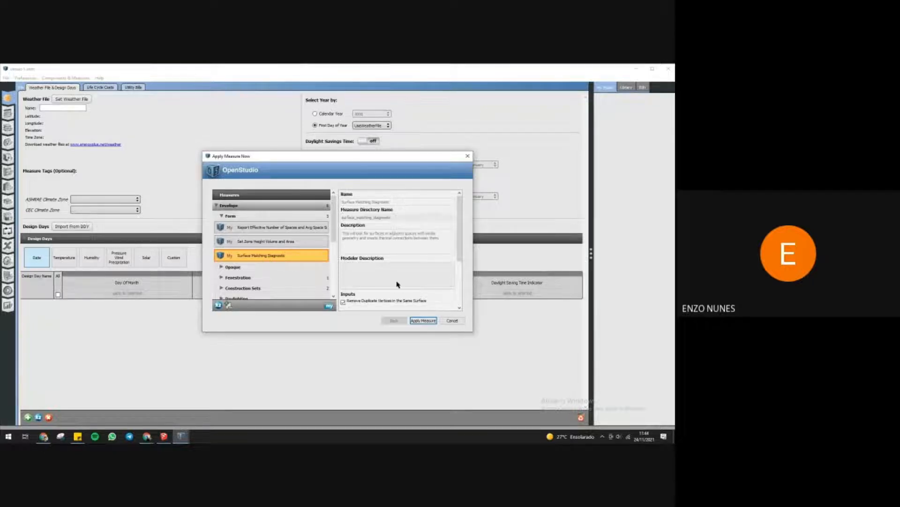
- Review the Surface Matching Diagnostic inputs, apply the measure with its default options, and accept the changes
scroll(389, 286, down, 5)
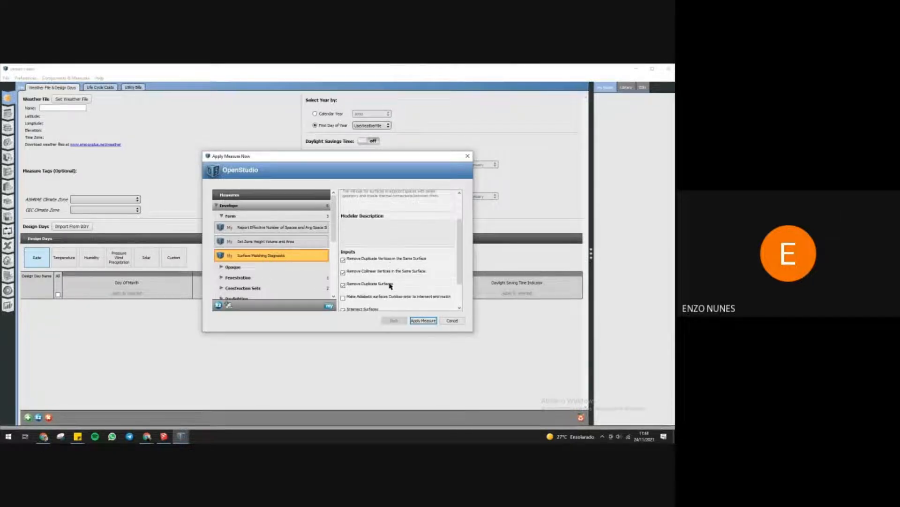
scroll(390, 286, down, 1)
scroll(390, 287, up, 1)
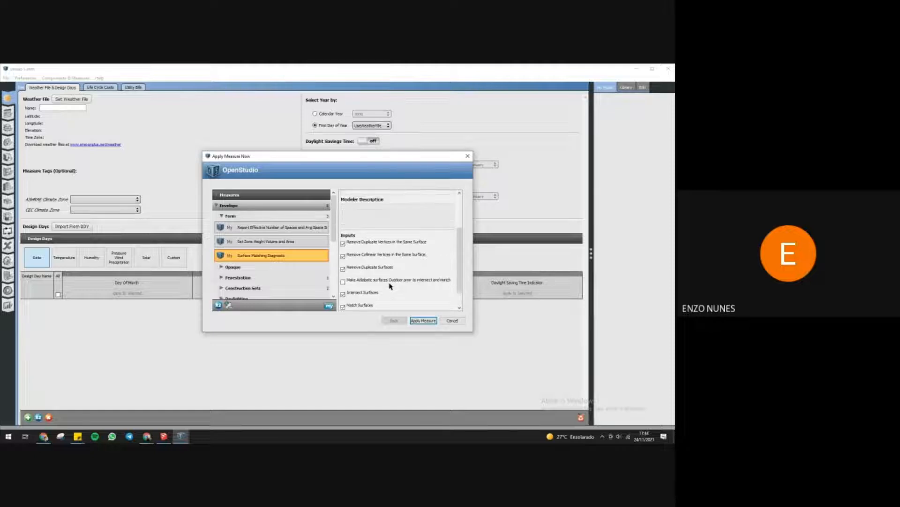
drag(462, 284, 462, 287)
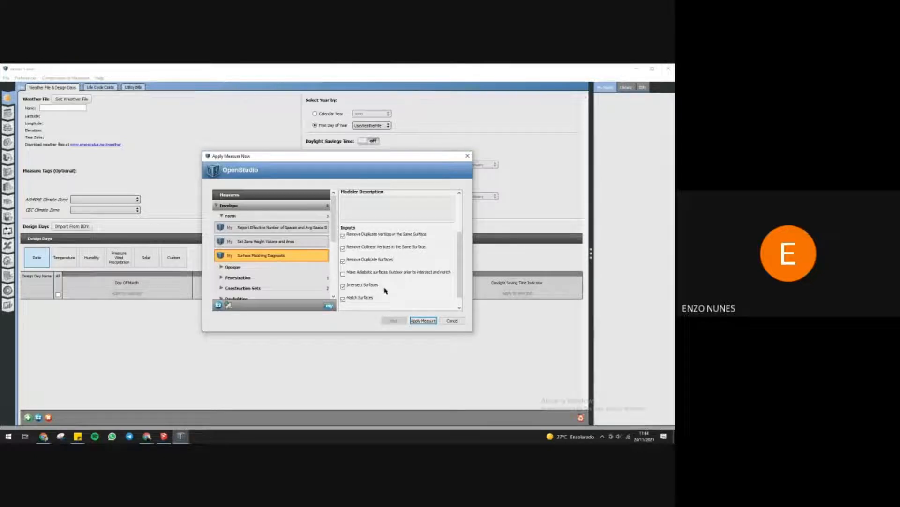
click(423, 320)
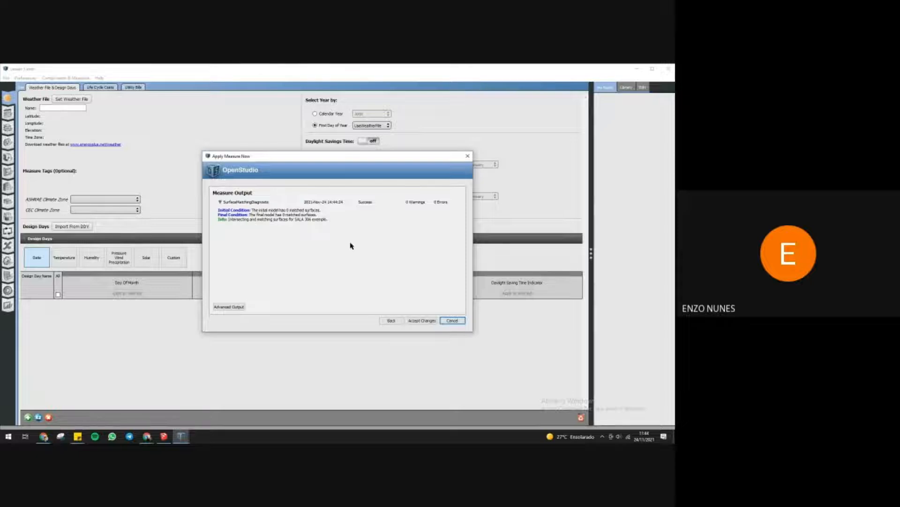
click(423, 321)
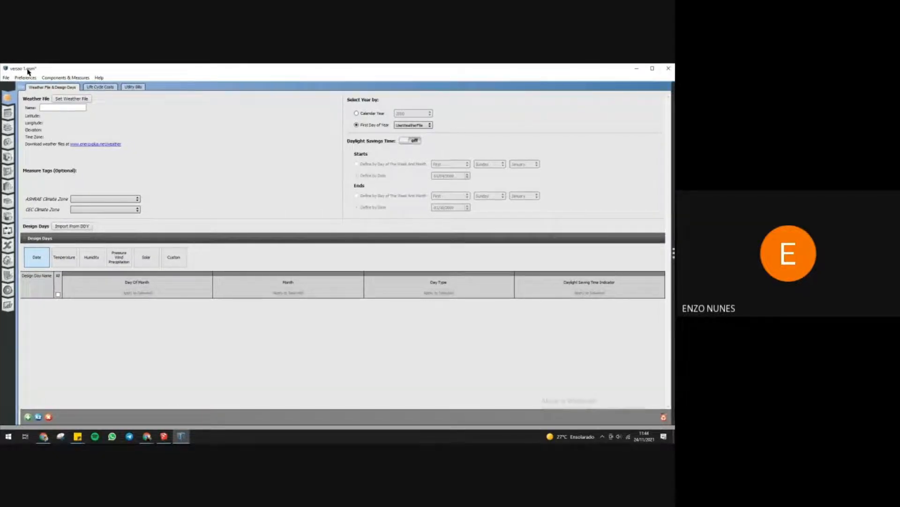
- Export the model as an IDF file named "versão 1 idf" in Downloads
drag(27, 69, 27, 73)
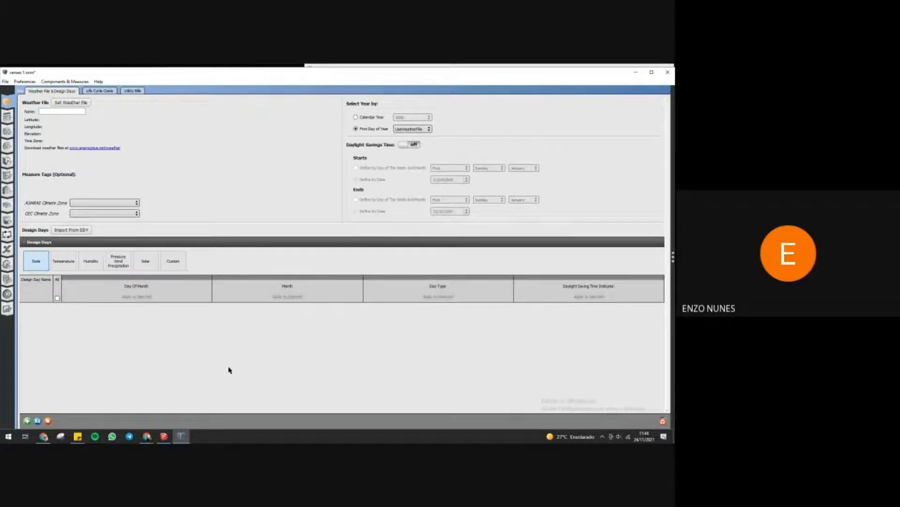
click(5, 82)
mouse_move(20, 136)
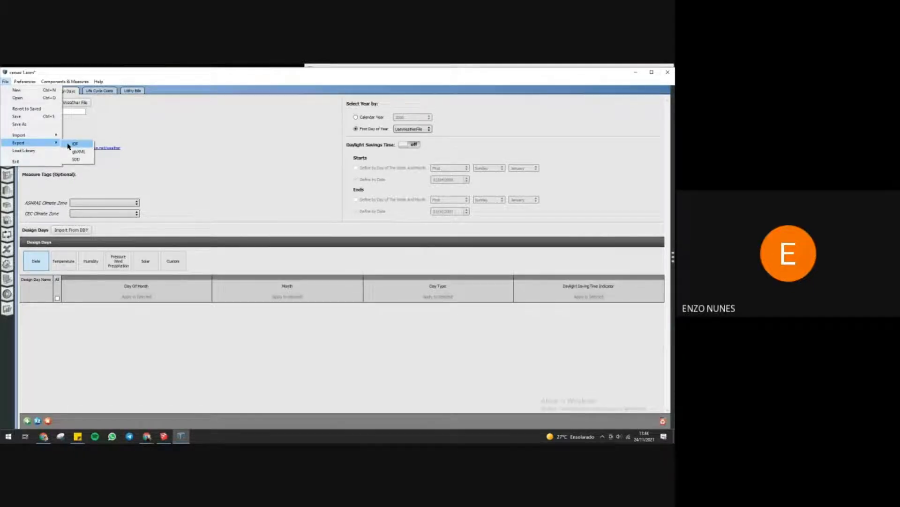
click(69, 146)
text(ve)
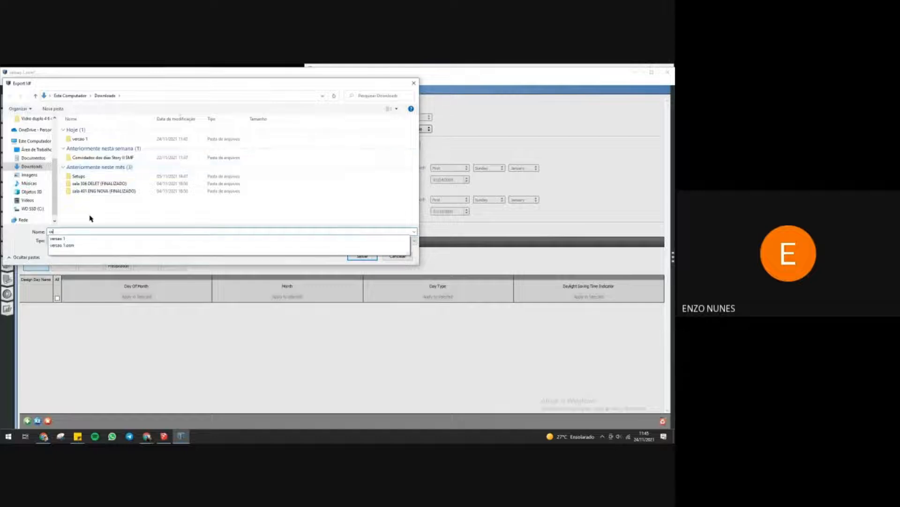
text(rsão 1 id)
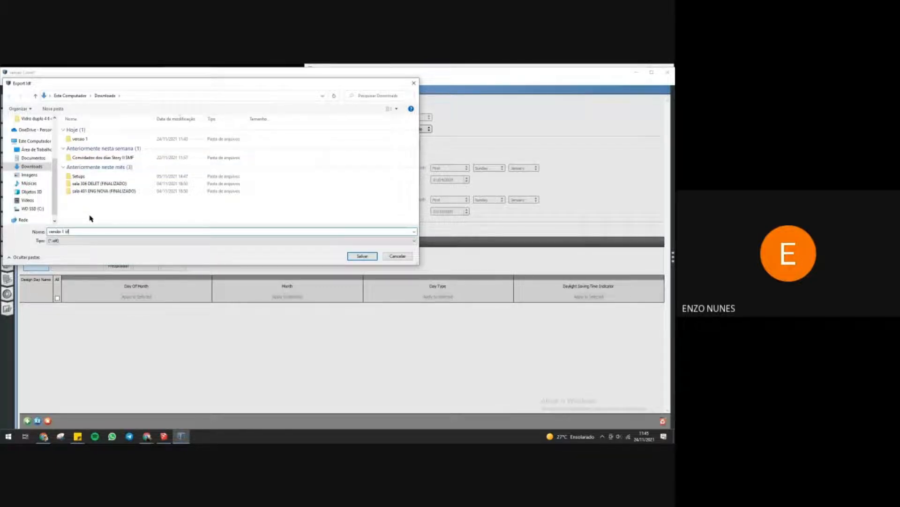
text( 1.idf)
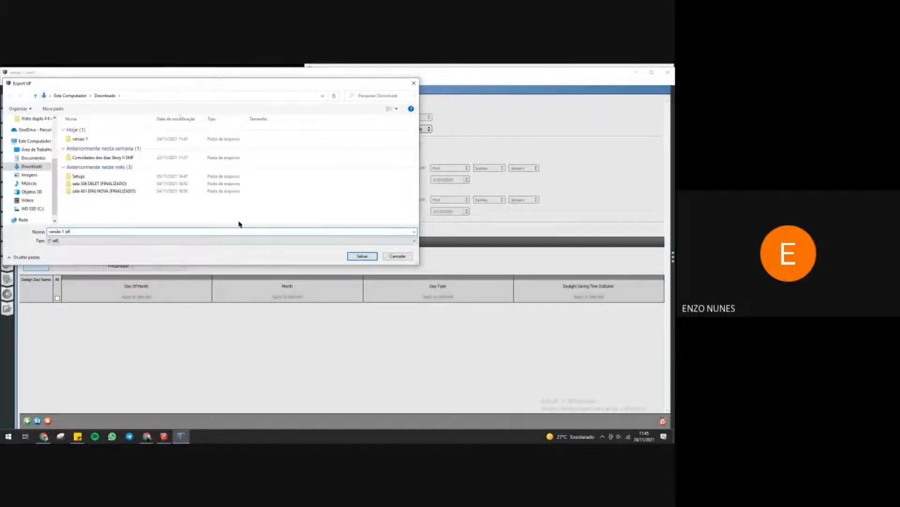
click(362, 256)
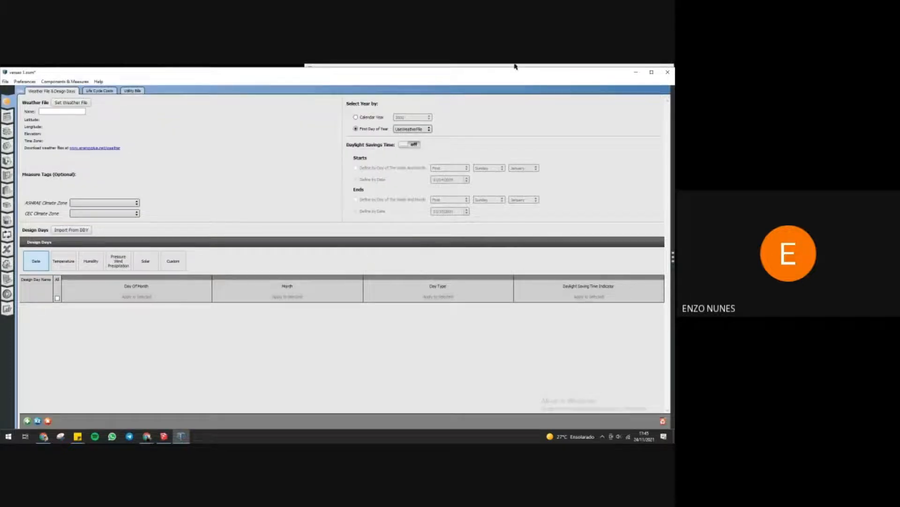
- Close the OpenStudio application discarding its changes, and decline reloading the model in SketchUp
click(668, 75)
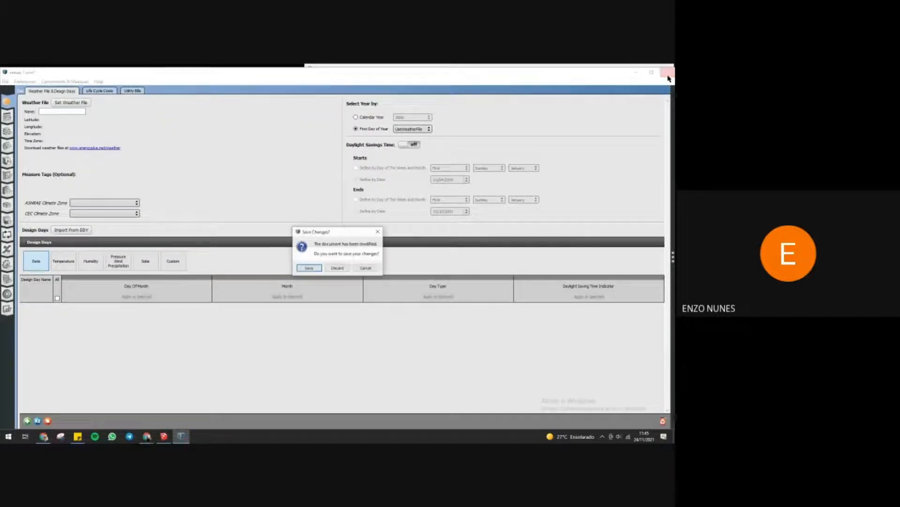
click(339, 268)
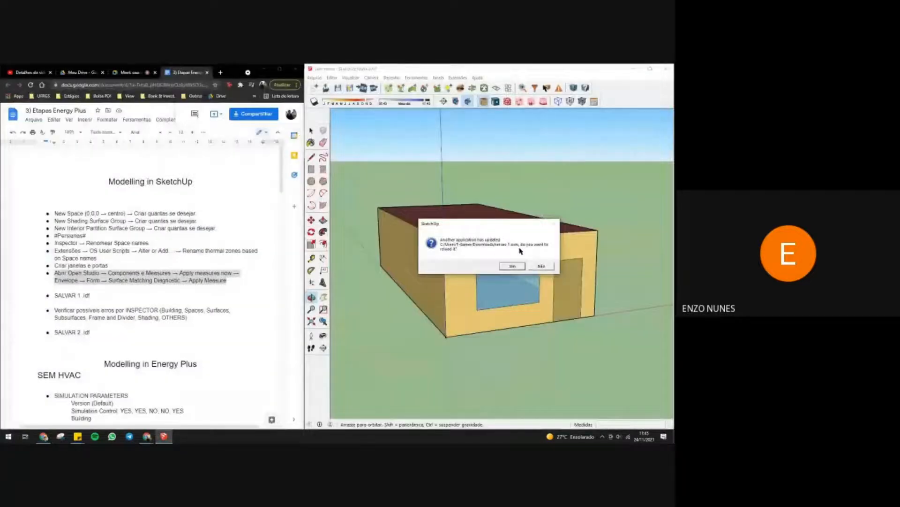
click(541, 266)
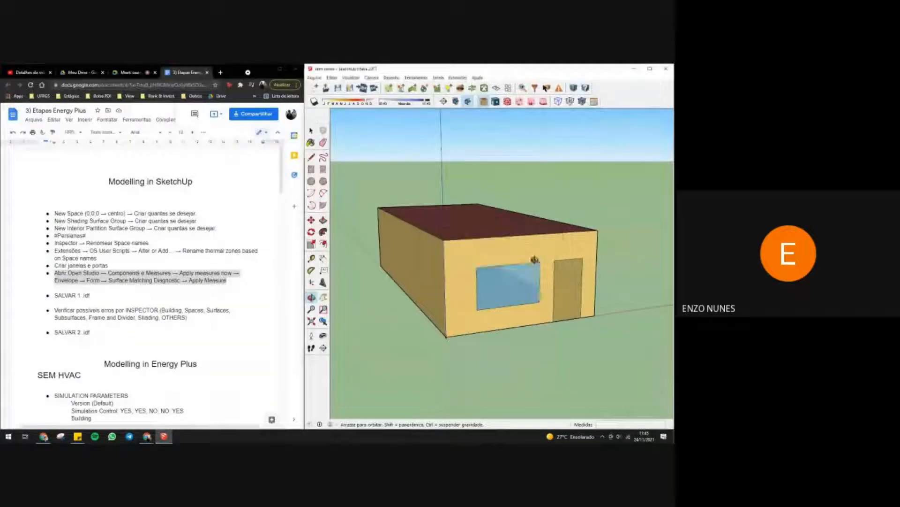
- Import the EnergyPlus file "versão 1 idf" from Downloads without saving the current model, dismiss the import report, and view the building
click(363, 90)
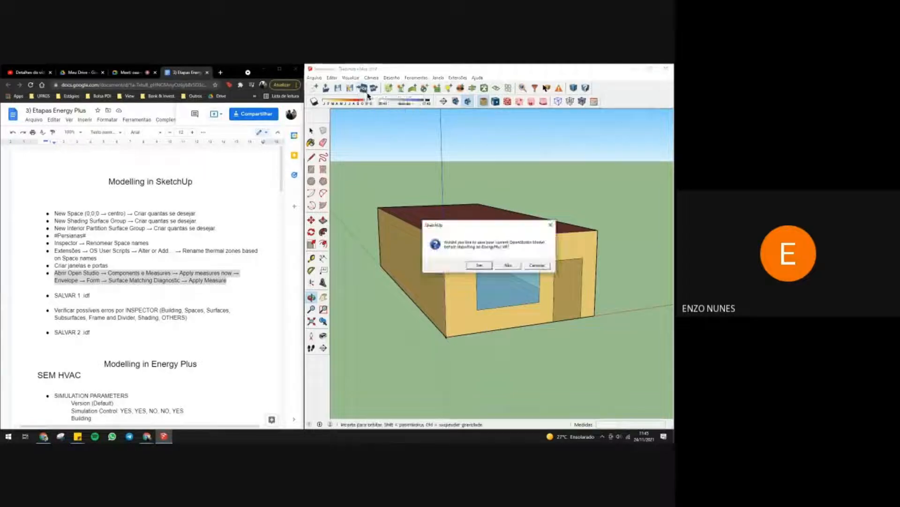
click(508, 262)
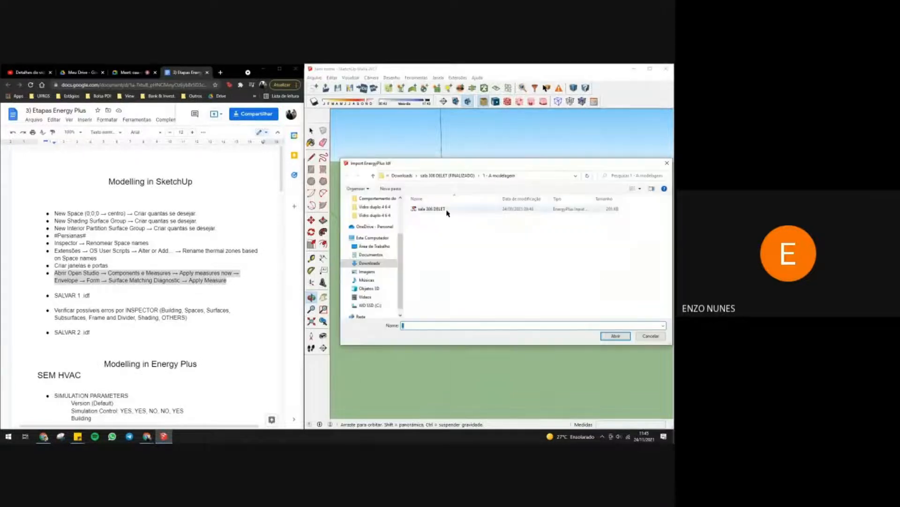
click(369, 263)
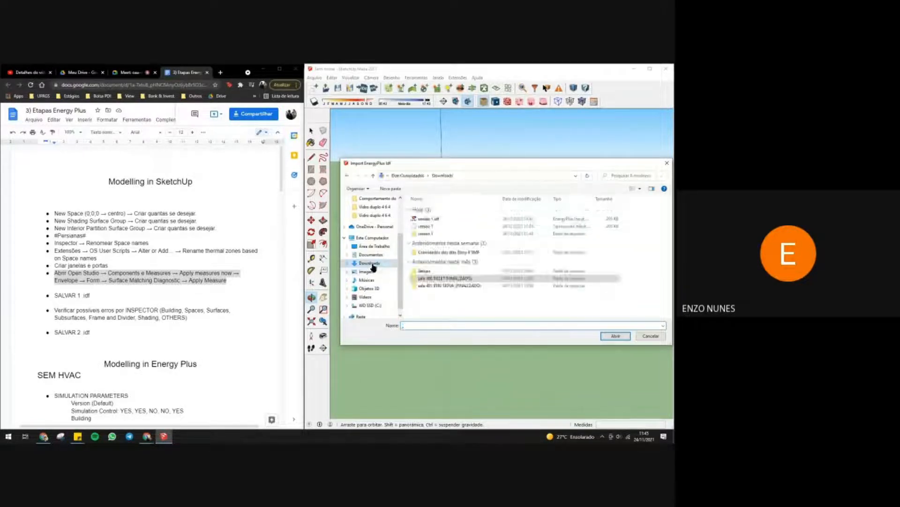
click(429, 218)
click(613, 335)
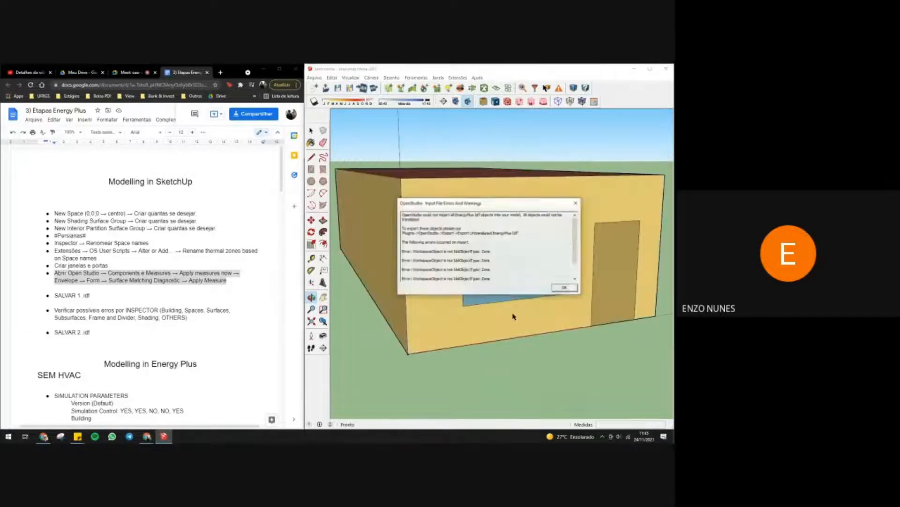
click(564, 288)
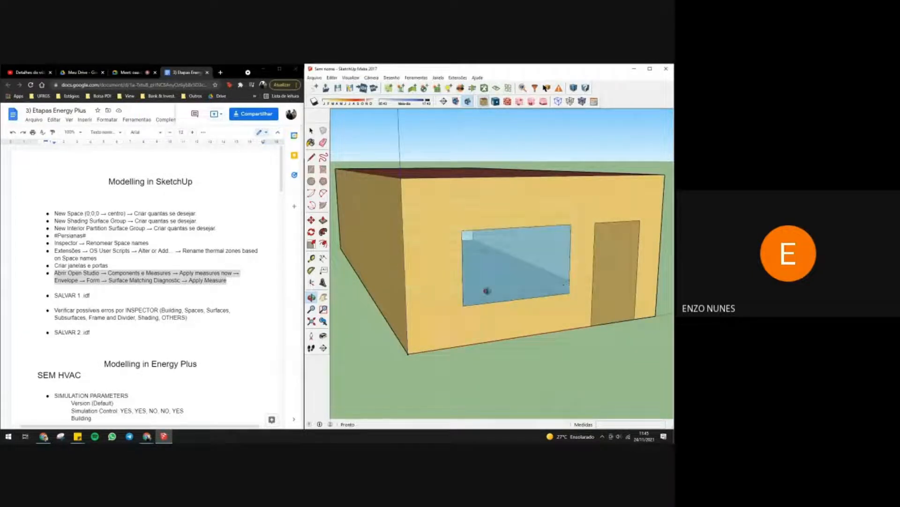
scroll(484, 289, up, 3)
scroll(412, 283, down, 5)
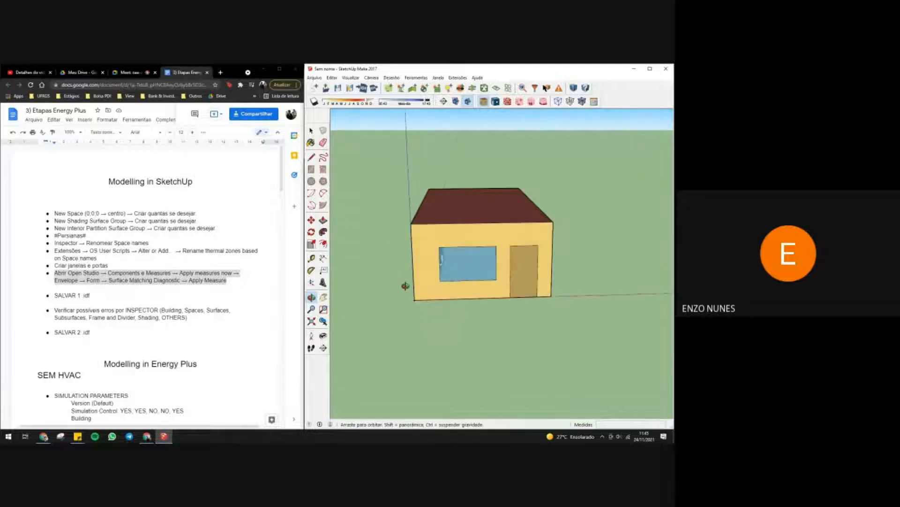
- Open the OpenStudio Inspector and enlarge its window to show more object types and fields
middle_drag(403, 285, 434, 268)
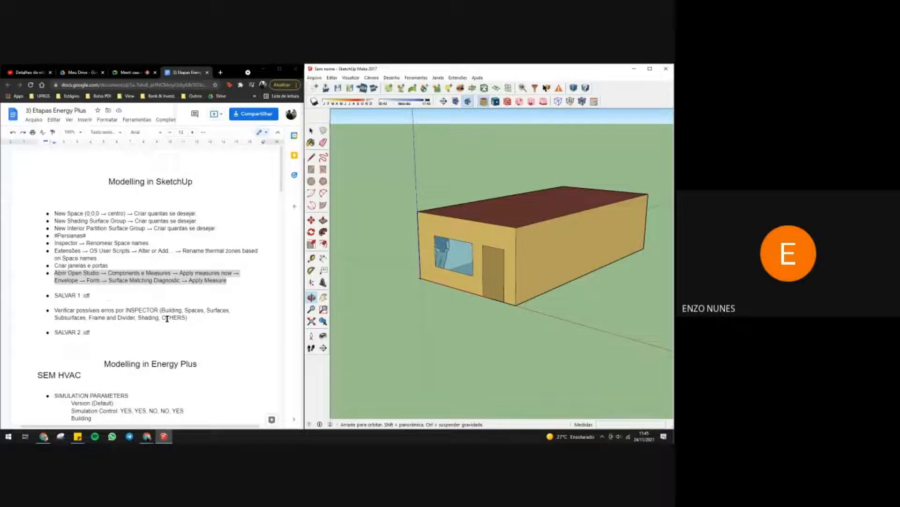
click(196, 319)
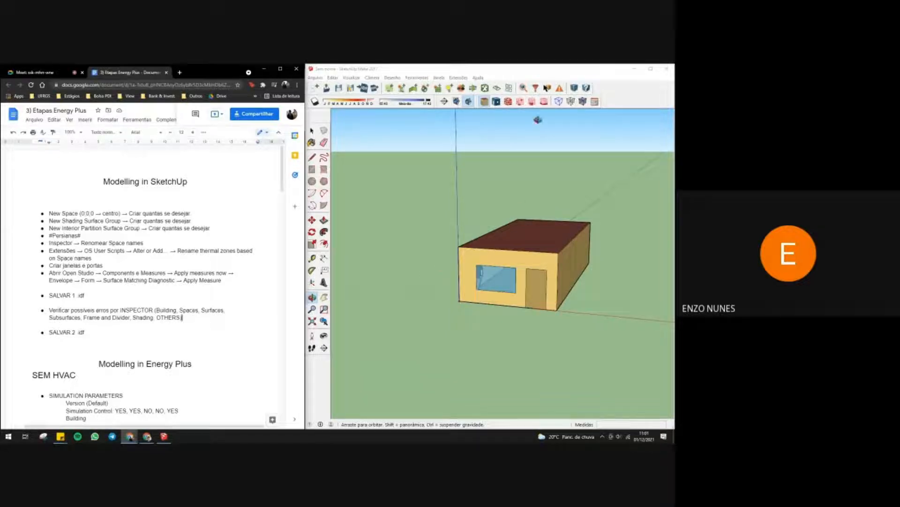
click(529, 90)
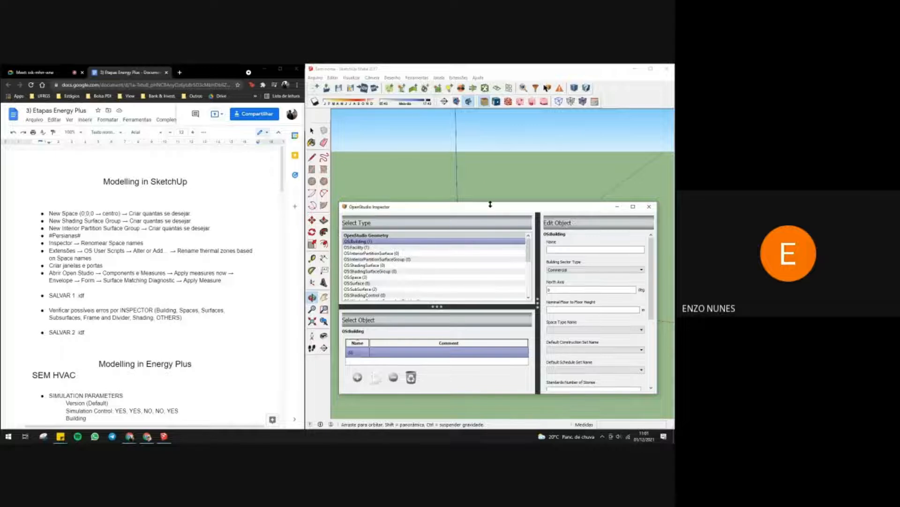
drag(490, 204, 492, 128)
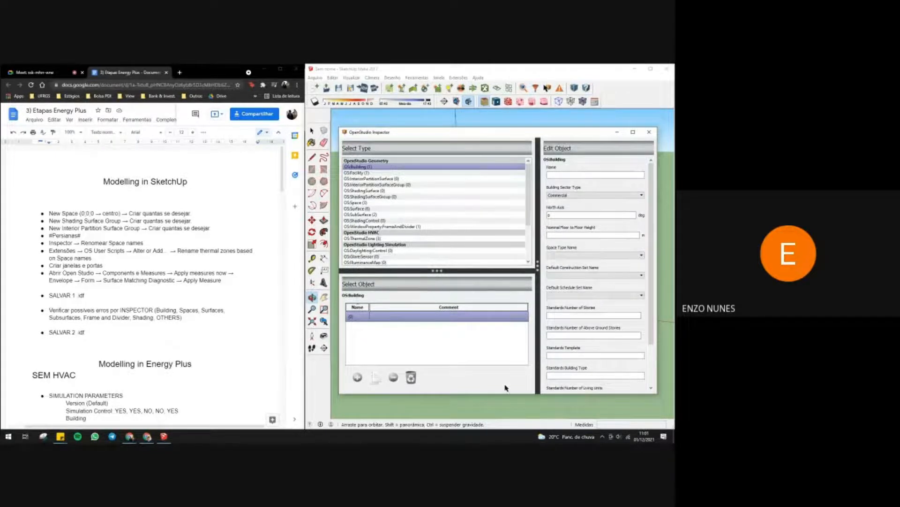
drag(499, 394, 500, 412)
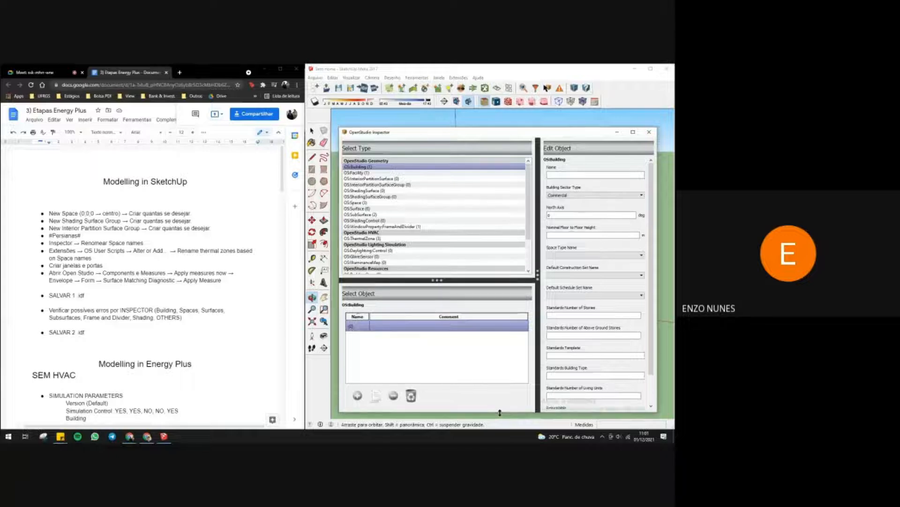
drag(489, 128, 490, 114)
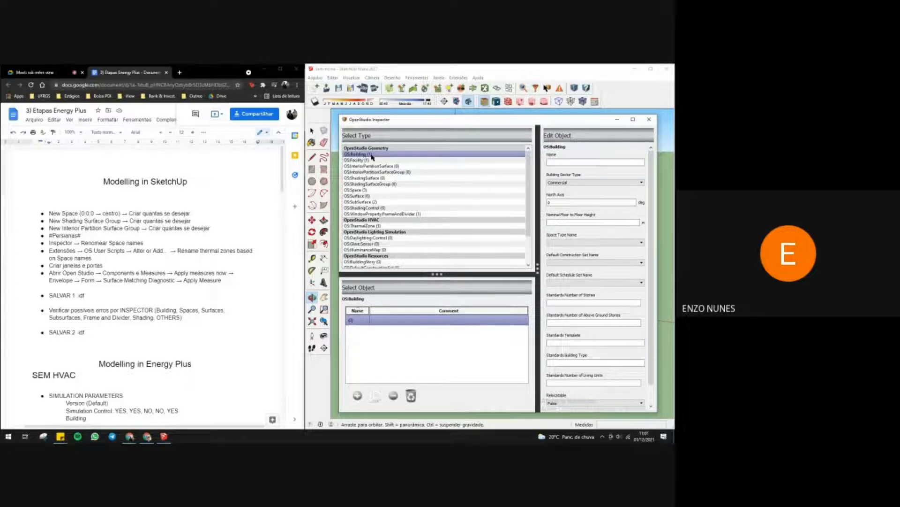
- Name the building DELET and set its Building Sector Type to Other
click(573, 162)
key(Return)
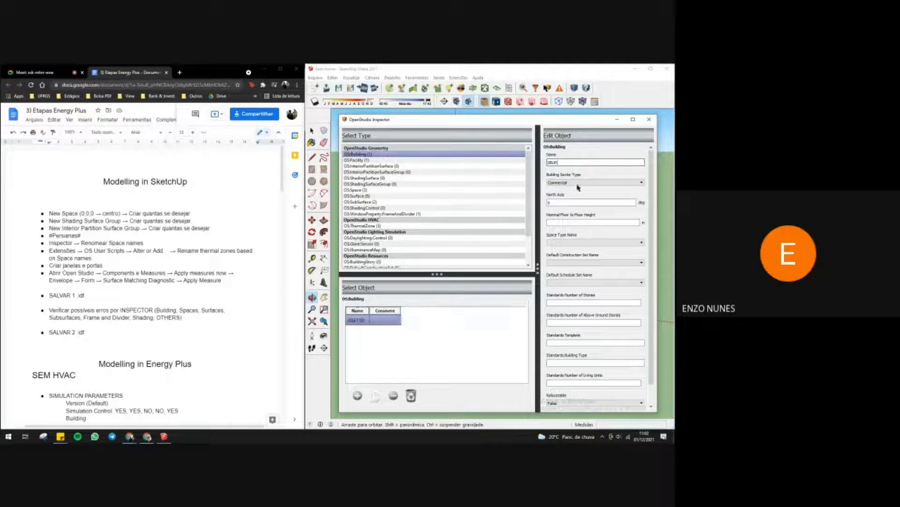
click(578, 183)
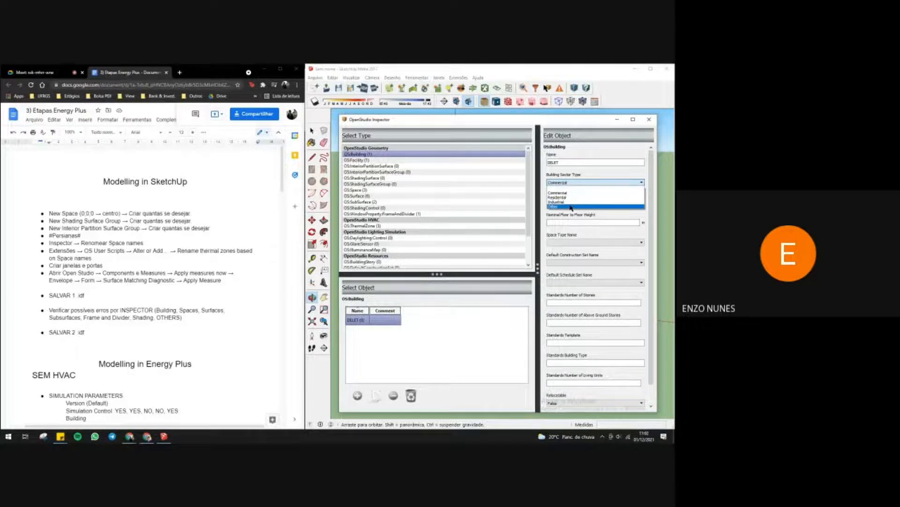
click(570, 208)
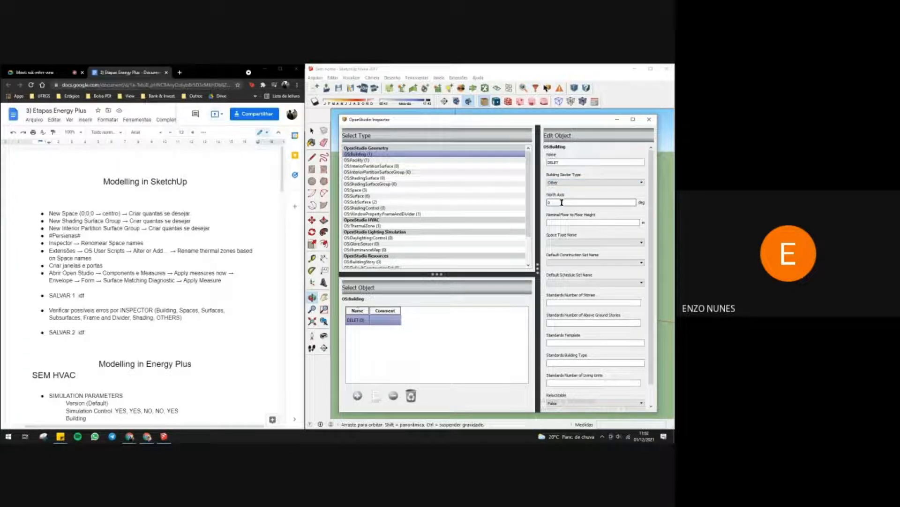
- Change the building's North Axis angle and inspect the new direction of the north line in the model
key(BackSpace)
click(616, 119)
mouse_move(609, 136)
mouse_down()
mouse_move(620, 221)
mouse_move(525, 251)
mouse_move(446, 258)
mouse_up()
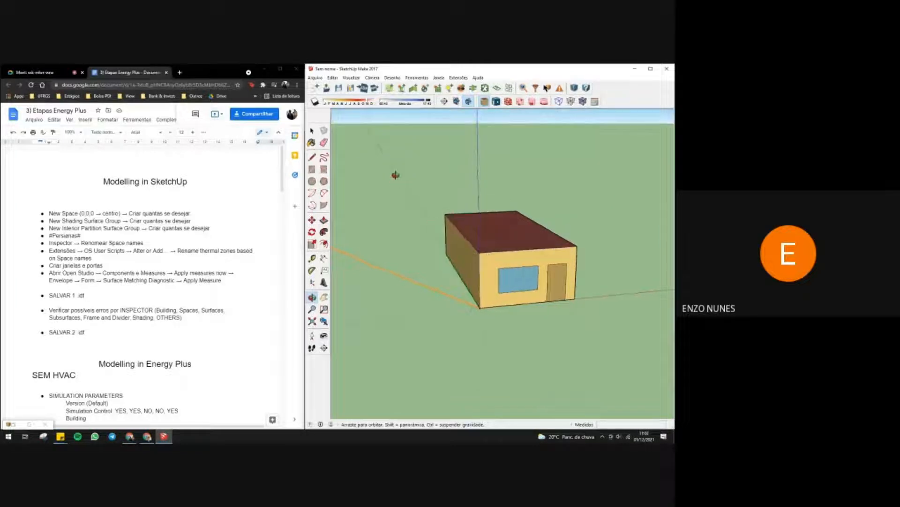
mouse_move(385, 176)
mouse_down()
mouse_move(423, 184)
mouse_move(410, 178)
mouse_move(435, 176)
mouse_up()
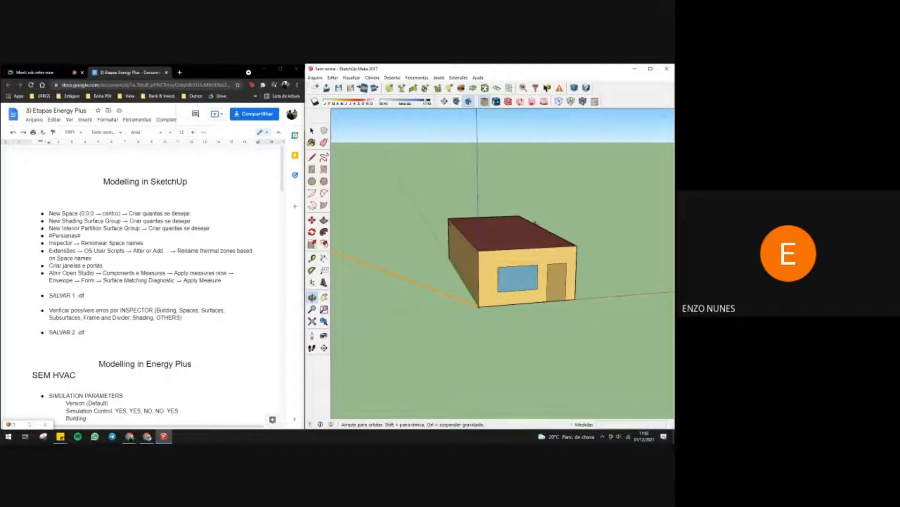
drag(535, 223, 534, 220)
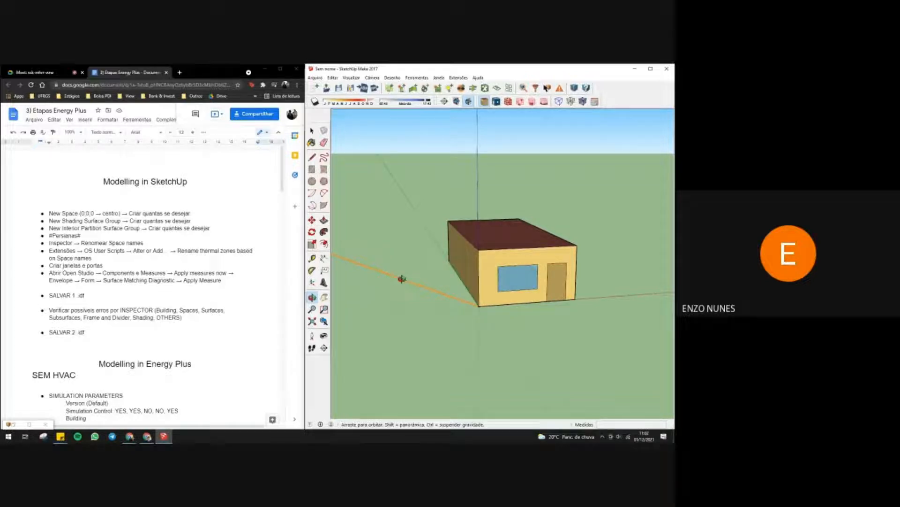
mouse_move(402, 278)
mouse_down()
mouse_move(469, 263)
mouse_move(576, 277)
mouse_move(497, 281)
mouse_move(458, 299)
mouse_move(448, 274)
mouse_move(456, 276)
mouse_up()
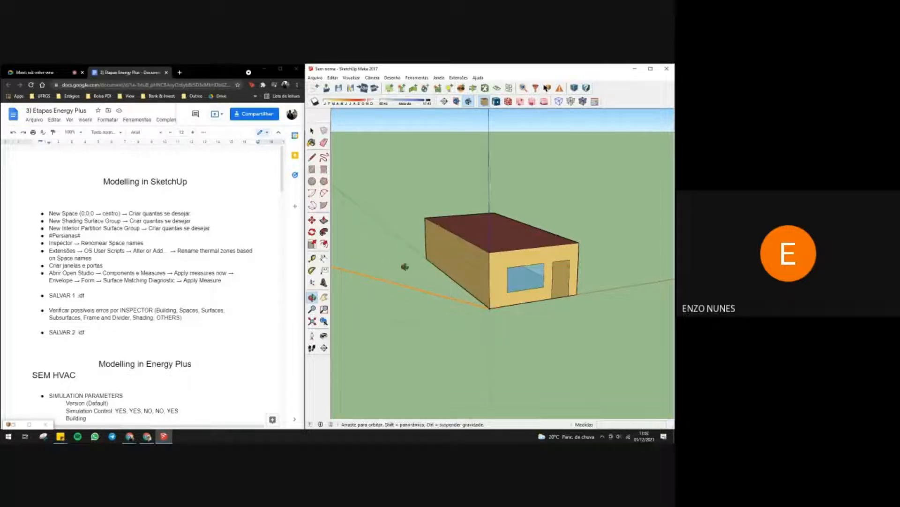
drag(405, 266, 463, 266)
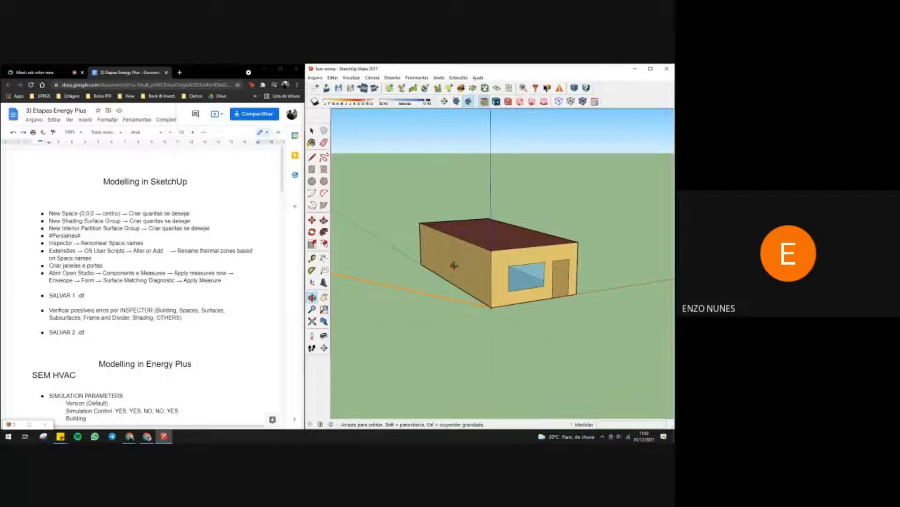
click(28, 425)
click(650, 68)
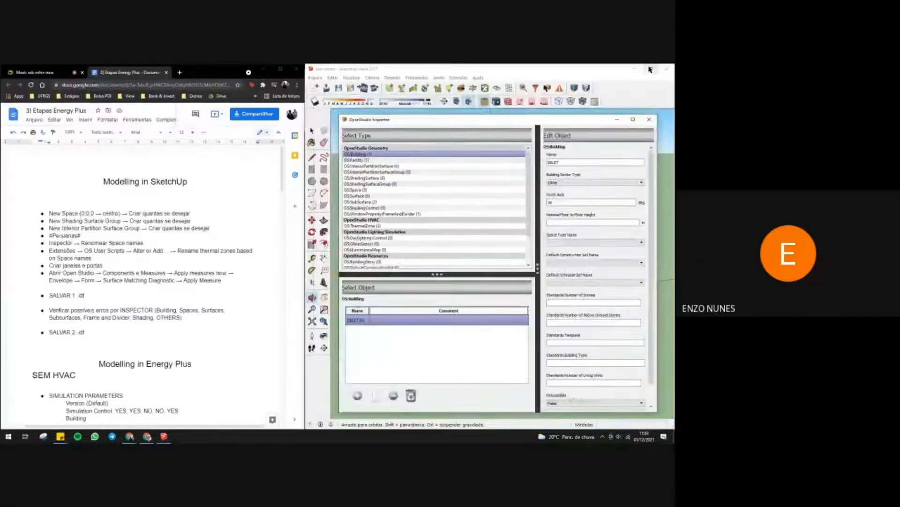
- Set the building's North Axis to 15 degrees and check the north line's direction around the building
click(561, 202)
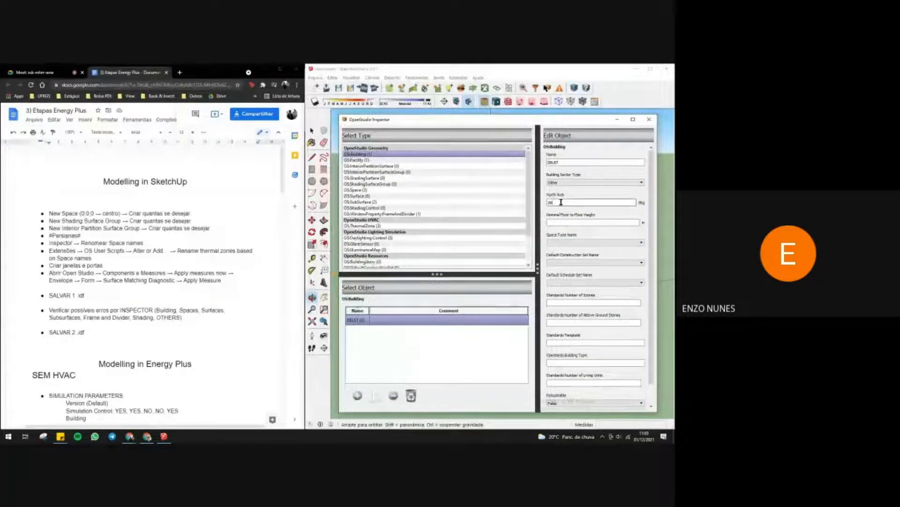
key(BackSpace)
click(618, 119)
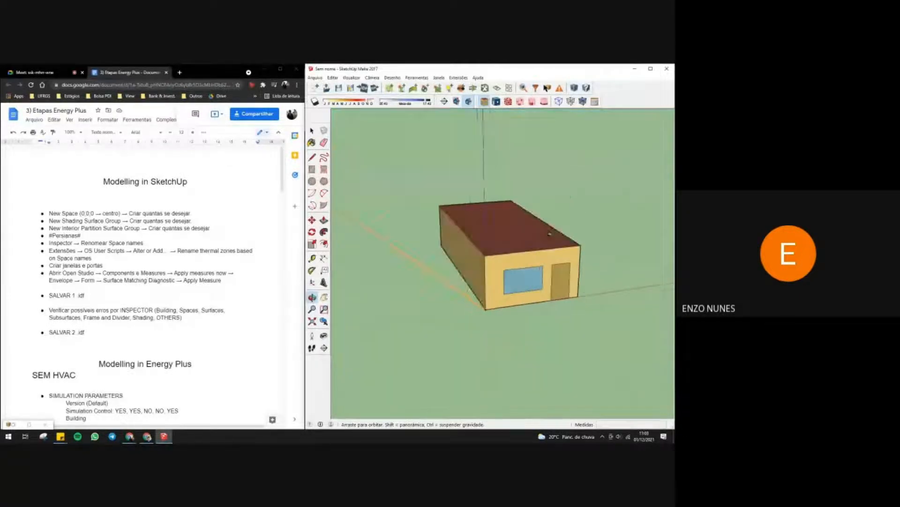
mouse_move(549, 234)
mouse_down()
mouse_move(465, 277)
mouse_move(438, 231)
mouse_move(496, 277)
mouse_up()
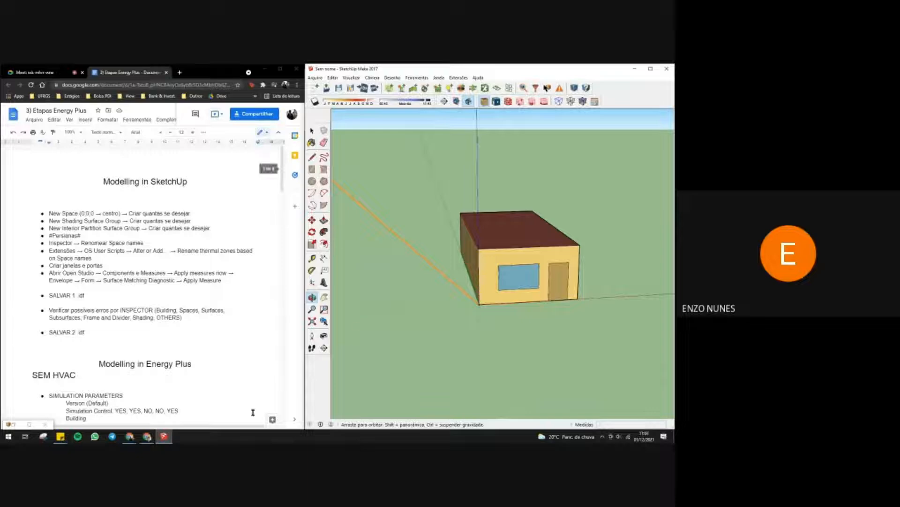
click(29, 425)
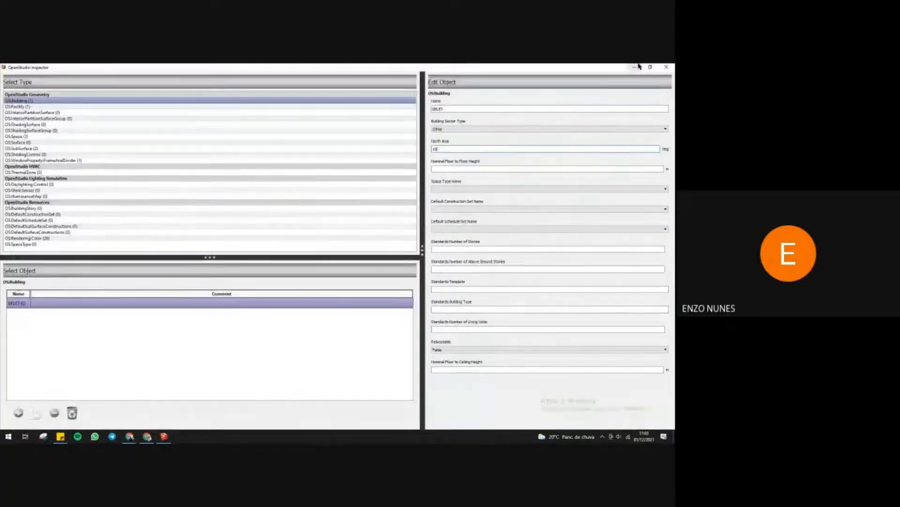
click(649, 68)
drag(475, 123, 478, 122)
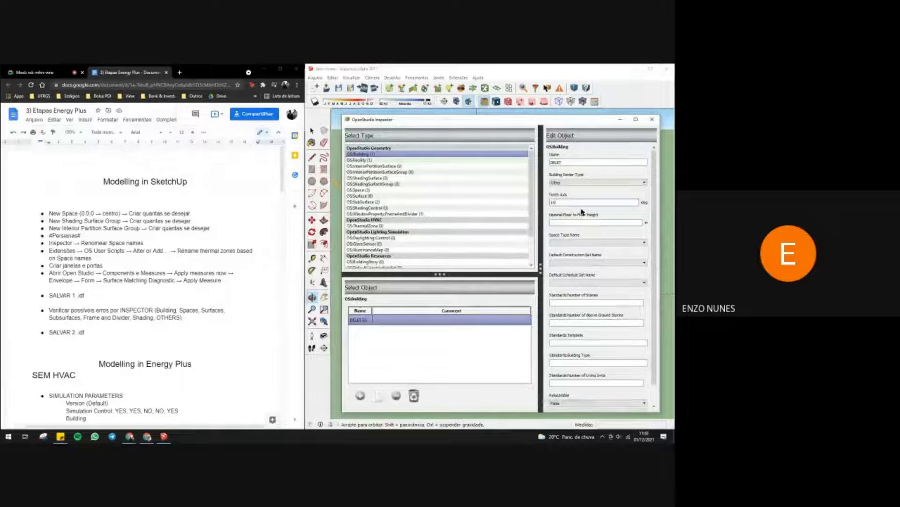
- Review the building's remaining fields and the Facility, InteriorPartitionSurfaceGroup and ShadingSurface object types
click(589, 221)
scroll(589, 220, down, 1)
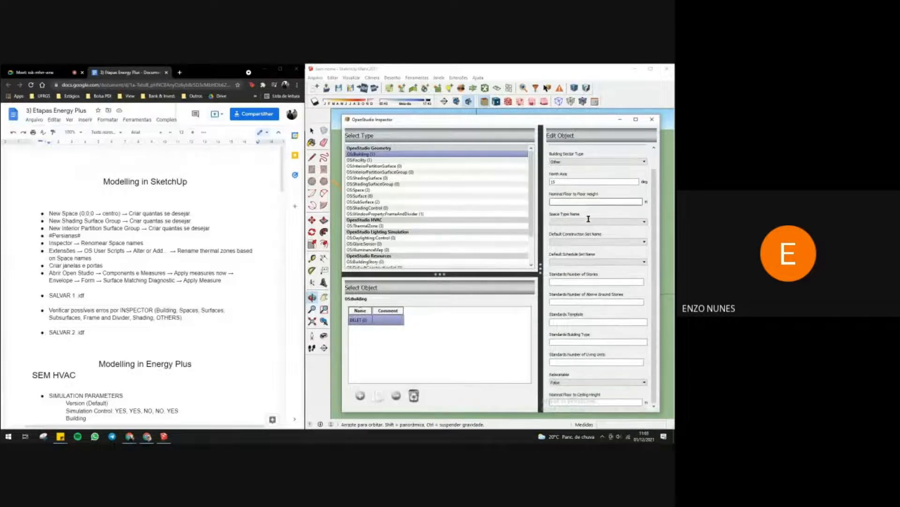
scroll(589, 219, up, 1)
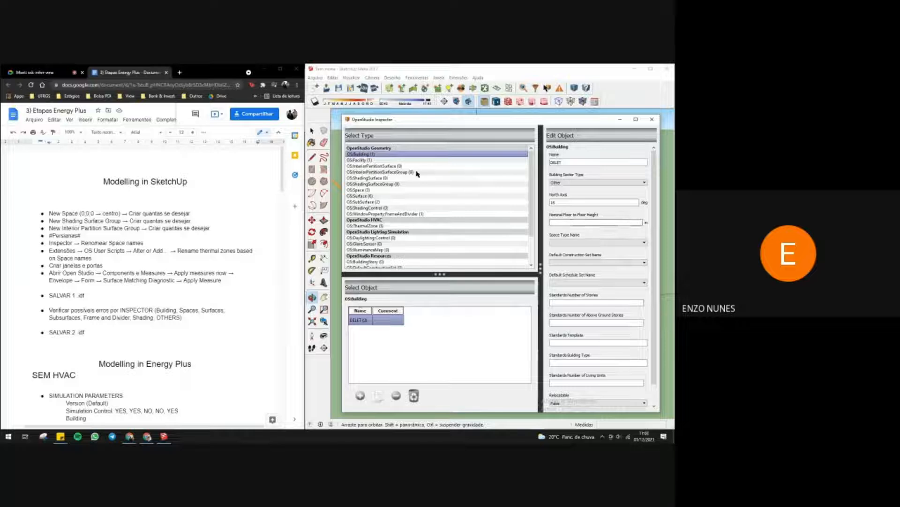
click(389, 167)
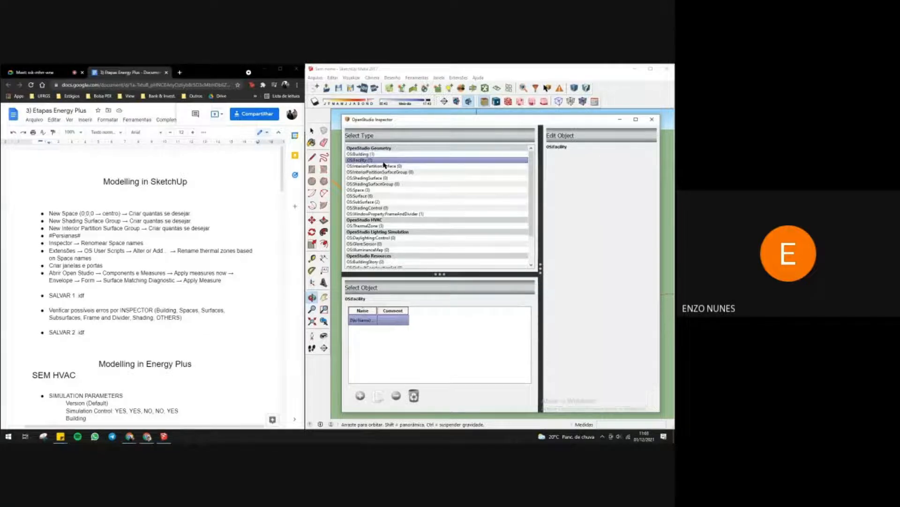
click(381, 172)
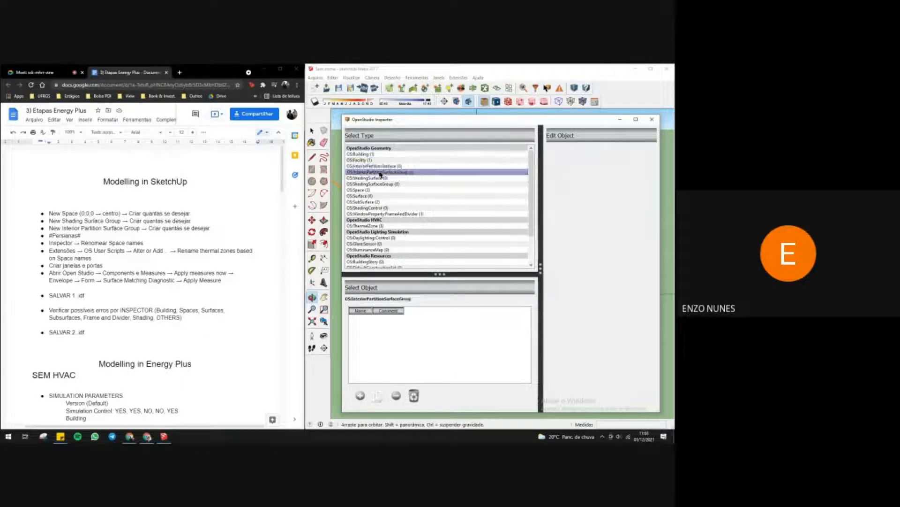
click(379, 178)
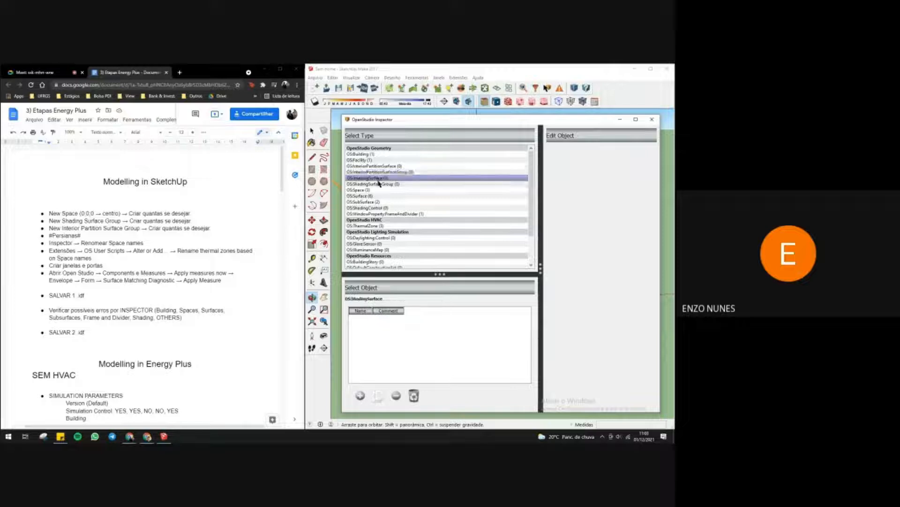
- Examine the SALA 306 exemplo space's options for space type, default construction set and default schedule set
click(375, 190)
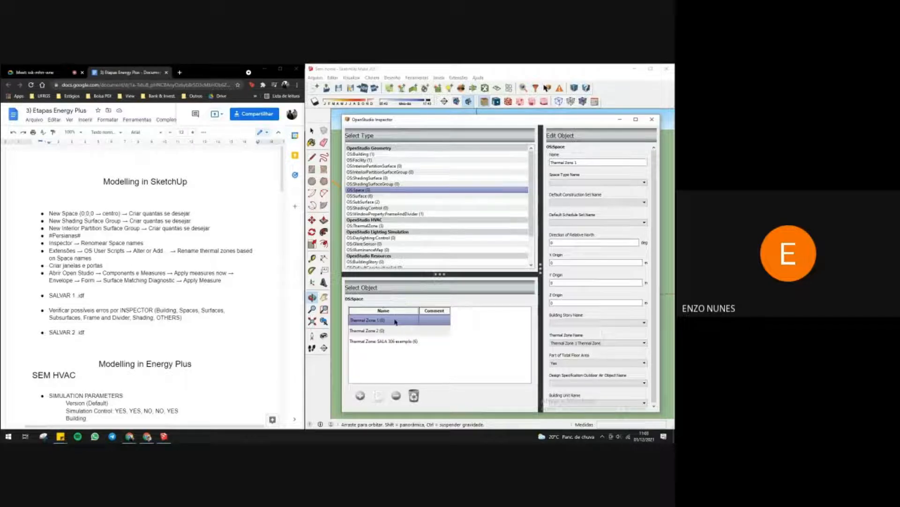
click(378, 344)
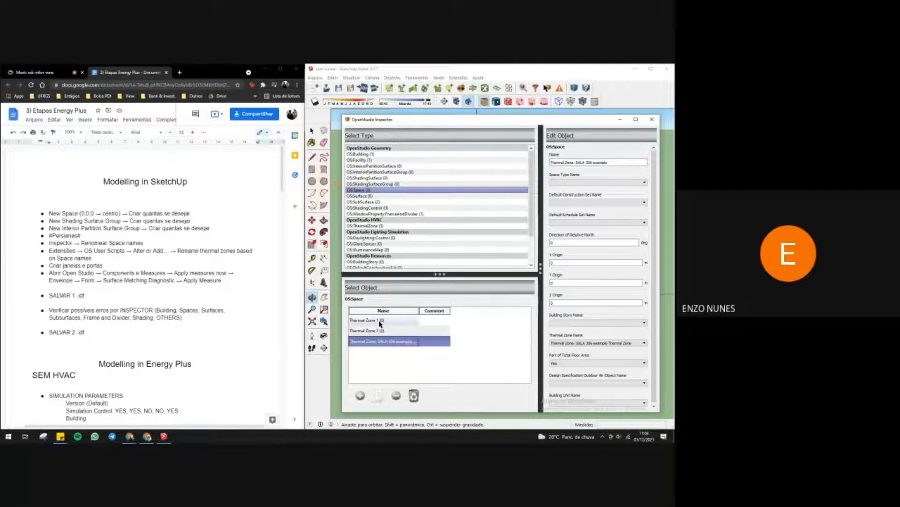
click(596, 184)
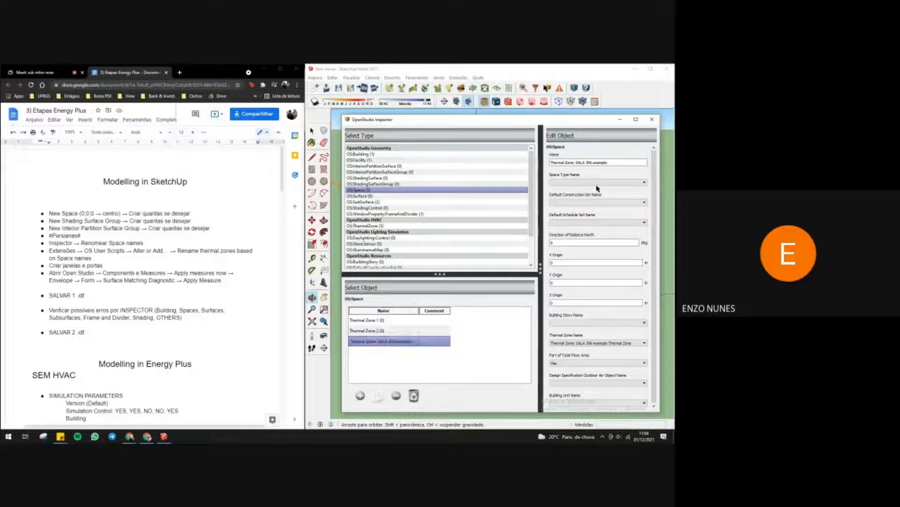
click(597, 188)
click(598, 201)
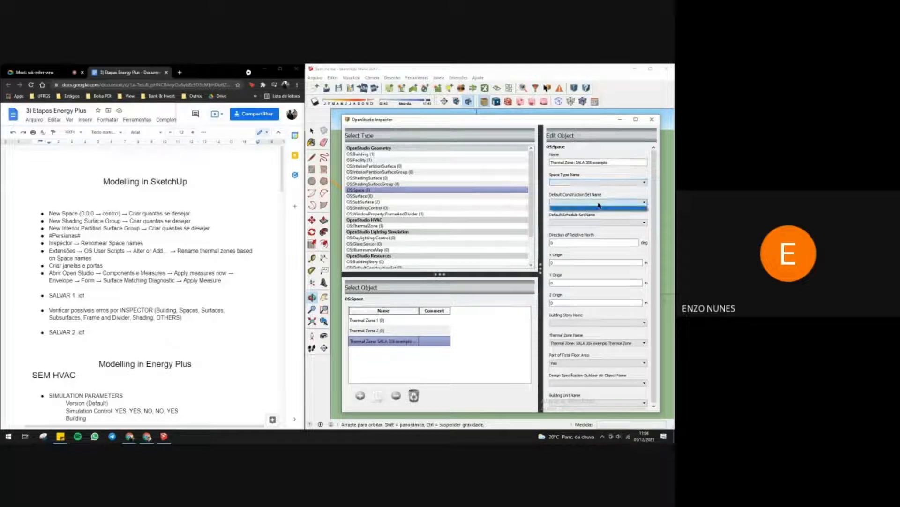
click(599, 207)
click(598, 223)
click(598, 228)
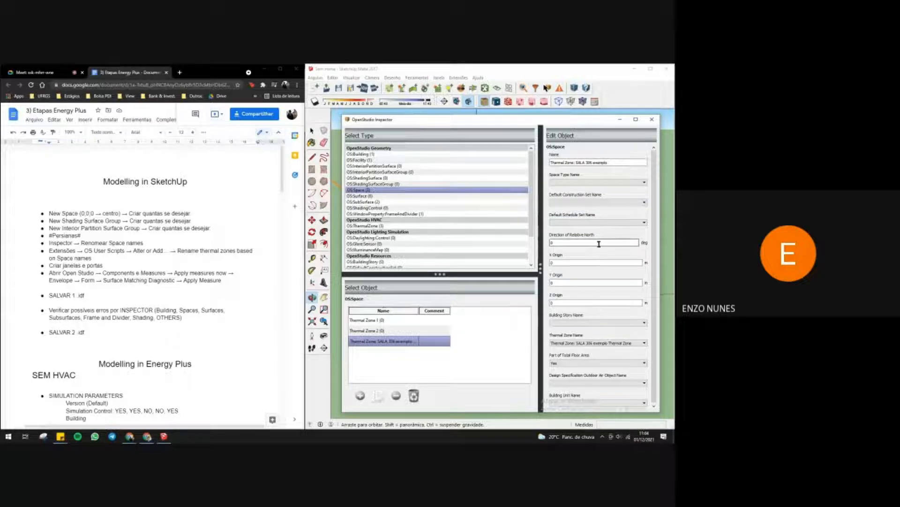
- Set the Z Origin of the SALA 306 exemplo space to 6 m and check the building's raised position
click(582, 302)
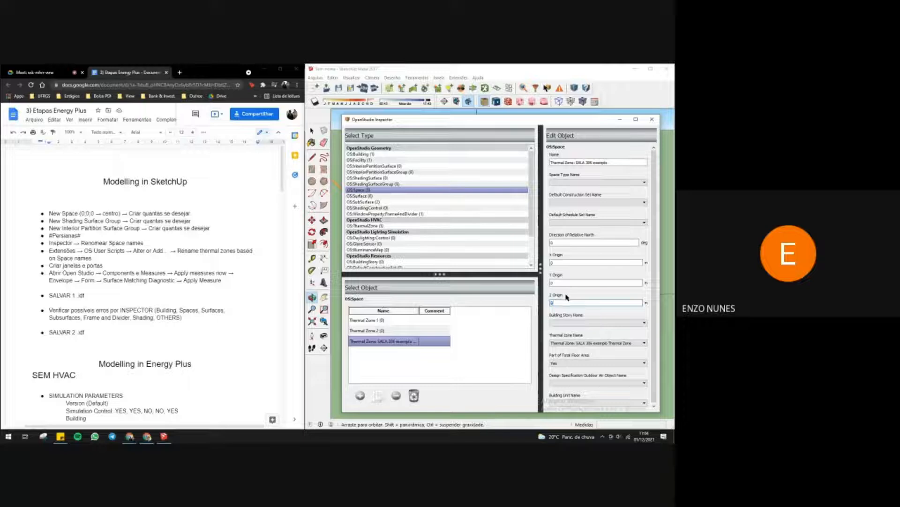
click(620, 120)
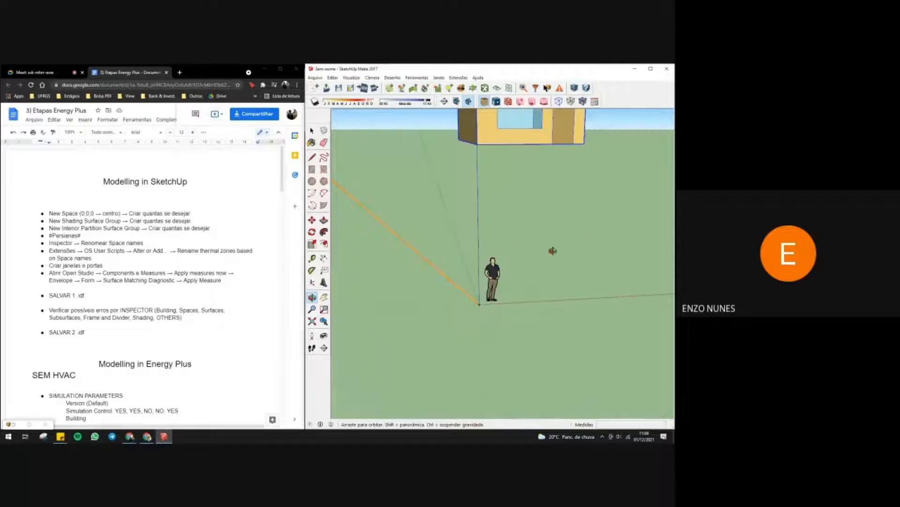
mouse_move(553, 251)
mouse_down()
mouse_move(511, 256)
mouse_move(430, 293)
mouse_move(481, 249)
mouse_move(603, 251)
mouse_move(614, 278)
mouse_up()
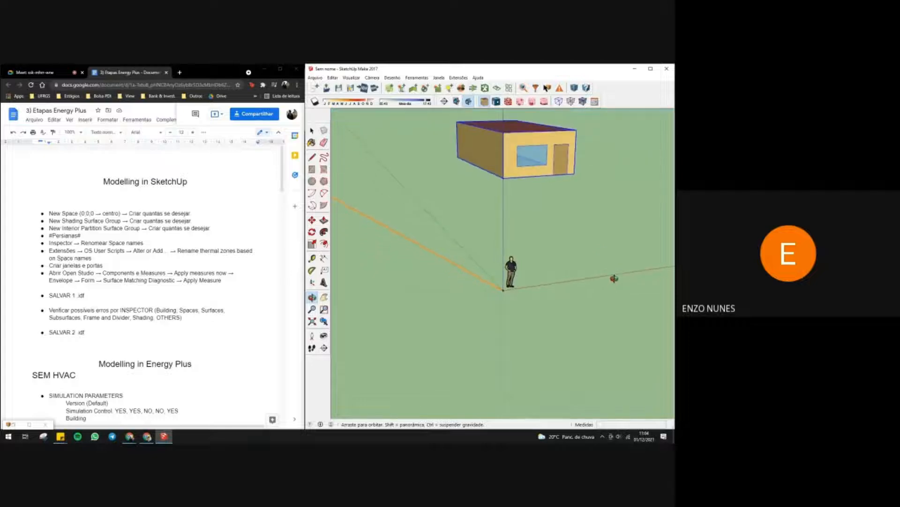
click(30, 424)
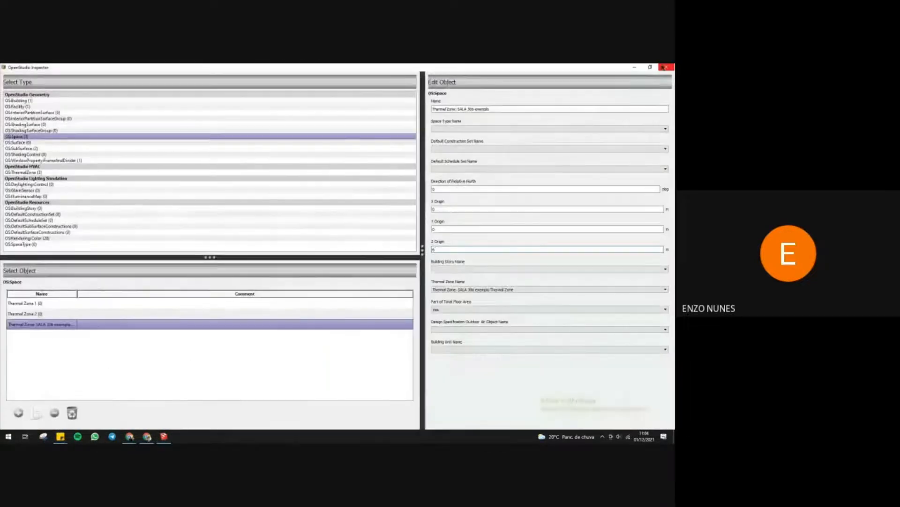
click(650, 67)
drag(574, 120, 576, 123)
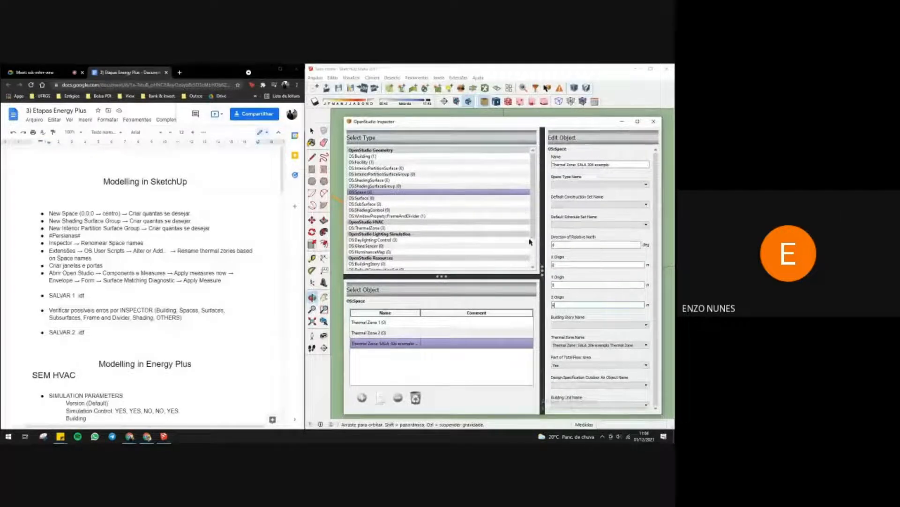
- Locate Surface 1 on the underside of the building and rename this floor surface as Chão
click(359, 199)
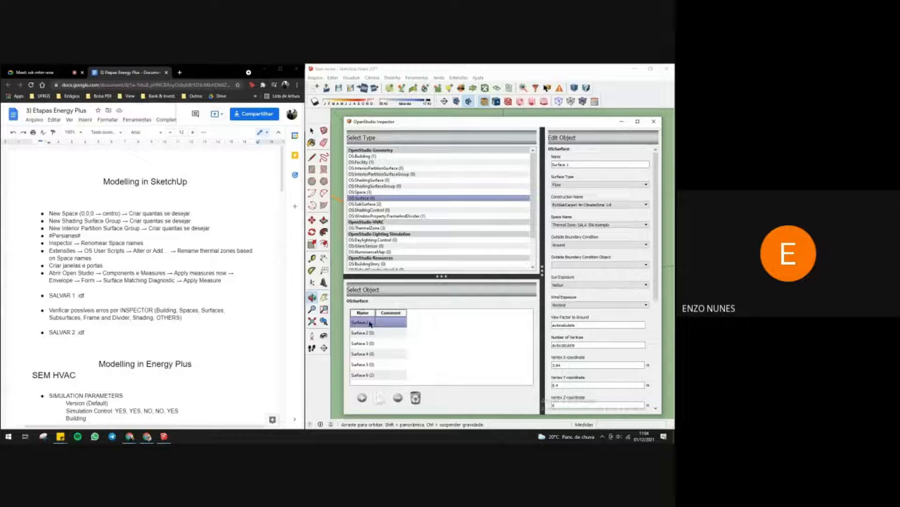
drag(590, 165, 550, 164)
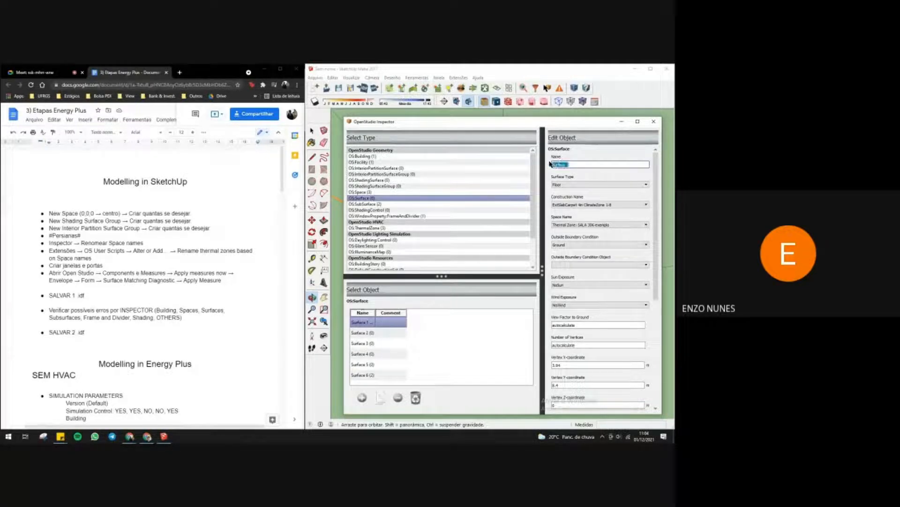
drag(552, 126, 278, 109)
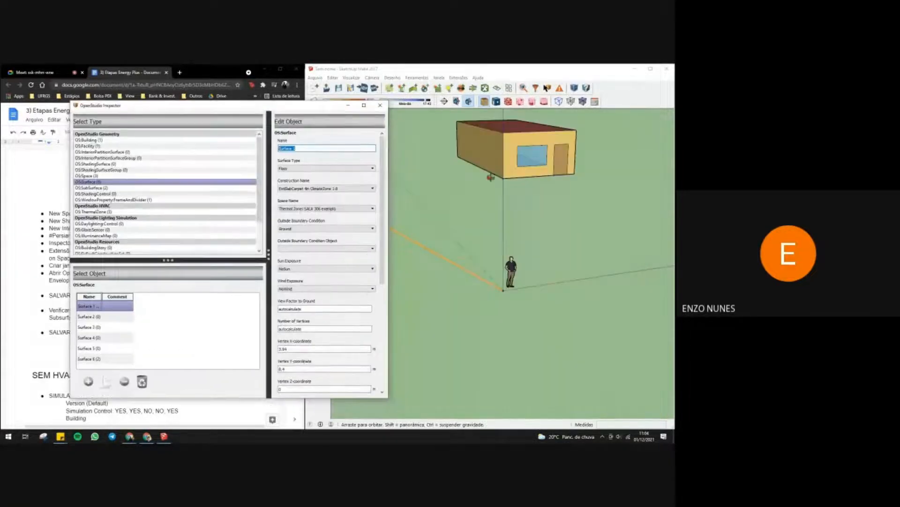
click(393, 208)
mouse_move(636, 226)
mouse_down()
mouse_move(604, 249)
mouse_move(591, 180)
mouse_move(445, 141)
mouse_up()
scroll(516, 157, up, 4)
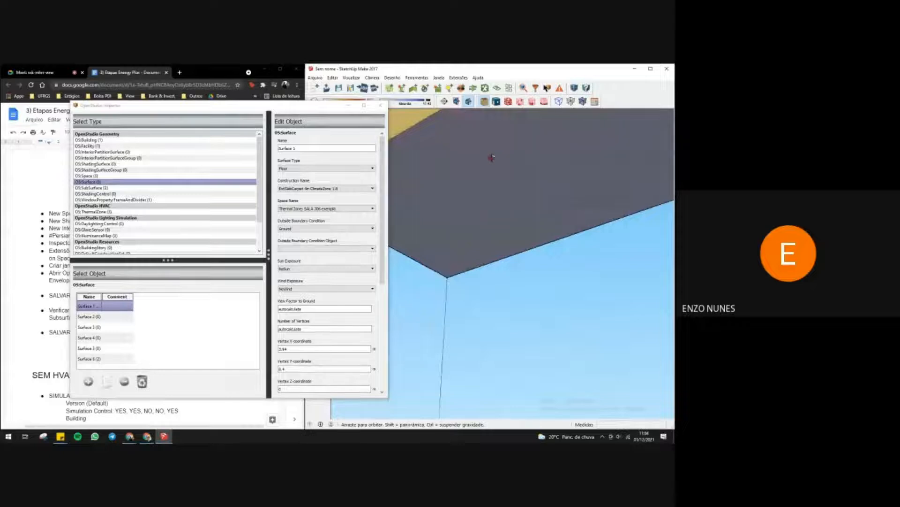
drag(492, 158, 514, 174)
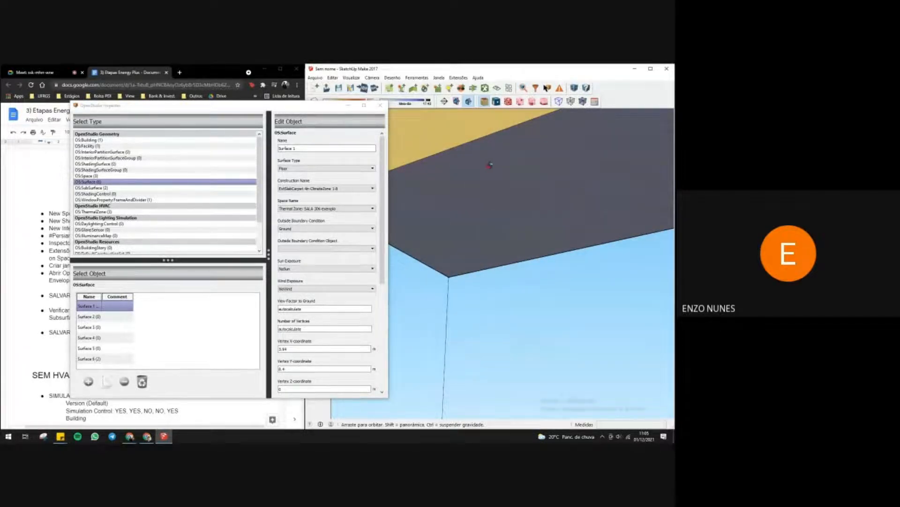
drag(489, 165, 462, 155)
scroll(463, 155, down, 5)
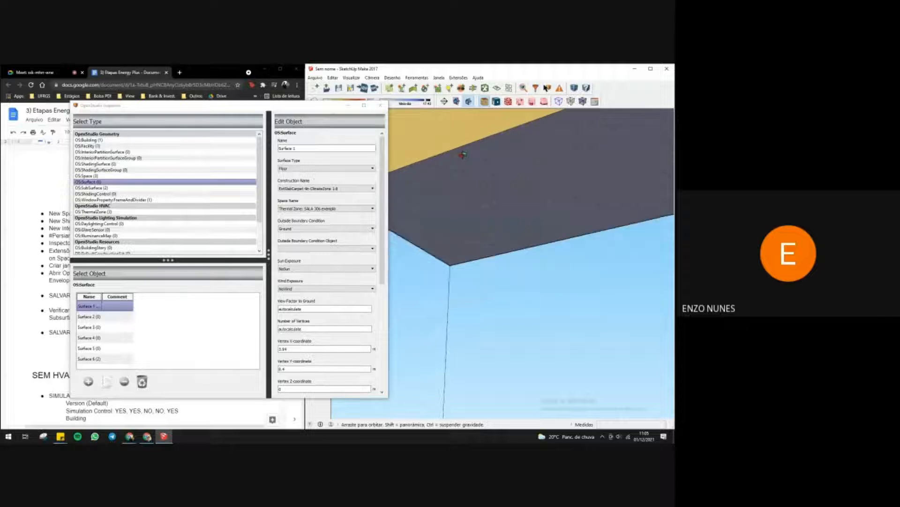
scroll(483, 200, down, 2)
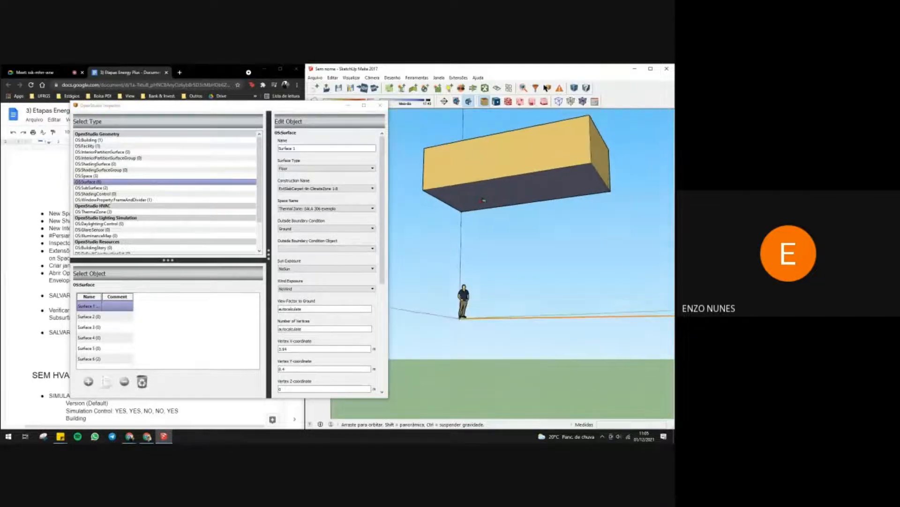
mouse_move(481, 201)
mouse_down()
mouse_move(498, 278)
mouse_move(471, 204)
mouse_up()
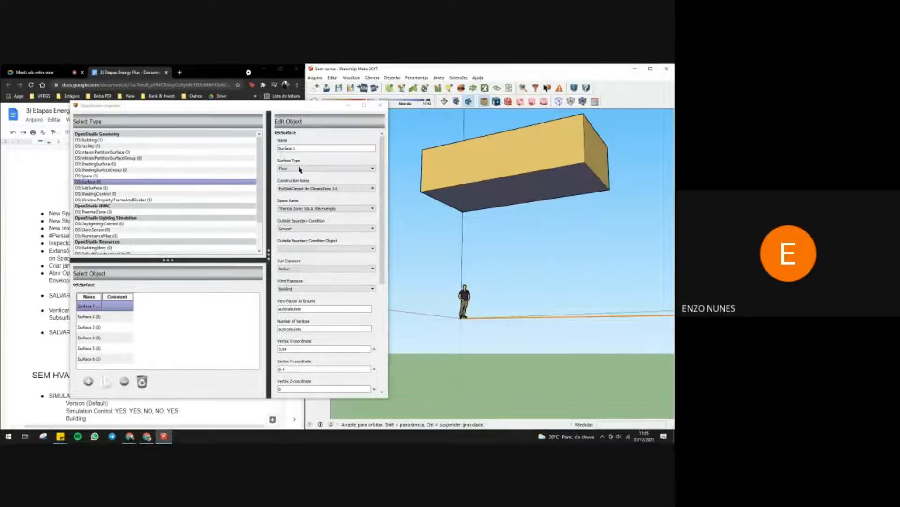
drag(298, 149, 268, 148)
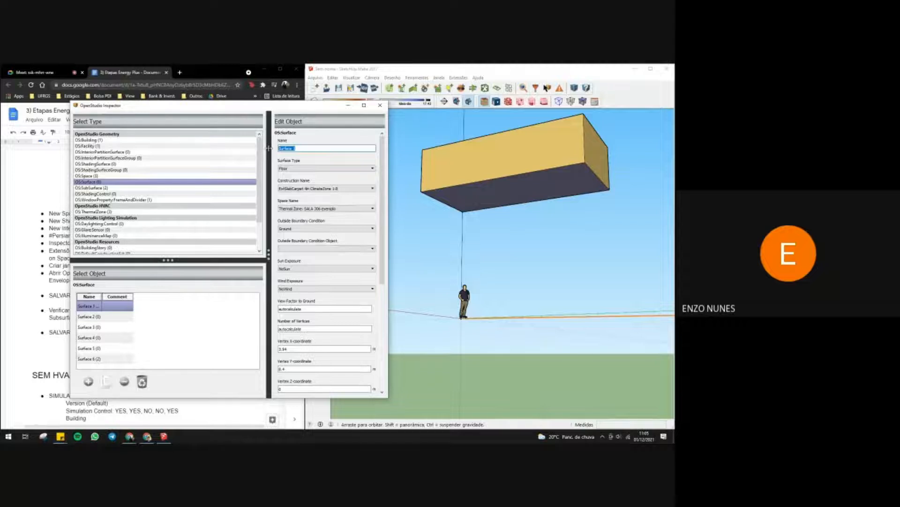
text(CH)
- Look through the other surfaces, identify Surface 5 on the model and rename this wall as Parede leste
click(95, 319)
click(94, 328)
click(91, 338)
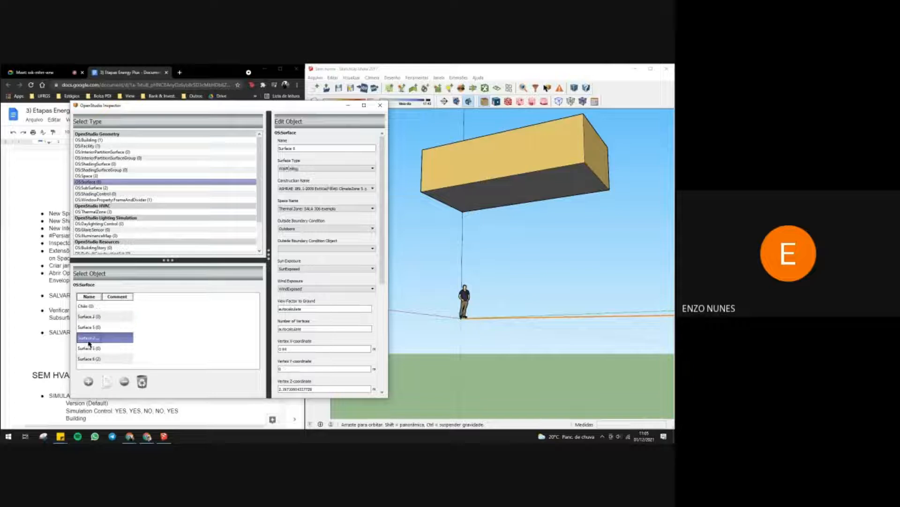
click(89, 348)
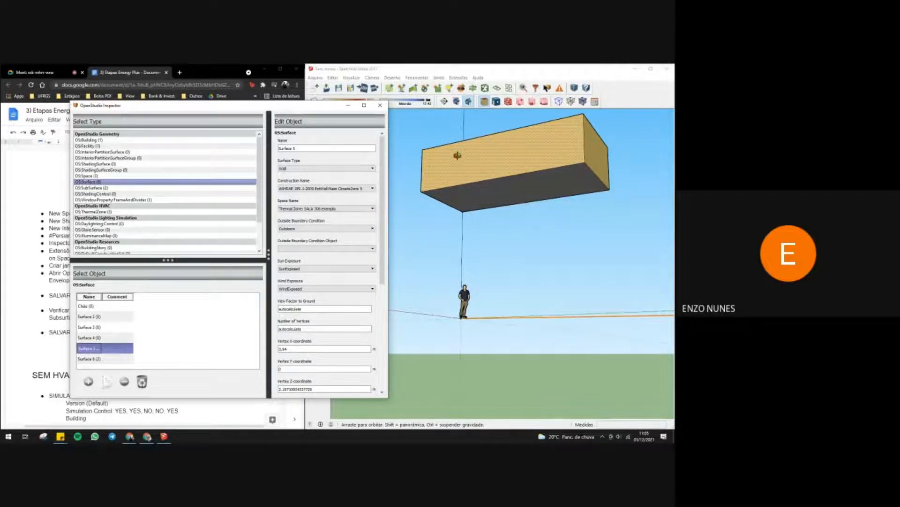
mouse_move(457, 155)
mouse_down()
mouse_move(527, 201)
mouse_move(647, 233)
mouse_move(569, 261)
mouse_move(584, 268)
mouse_up()
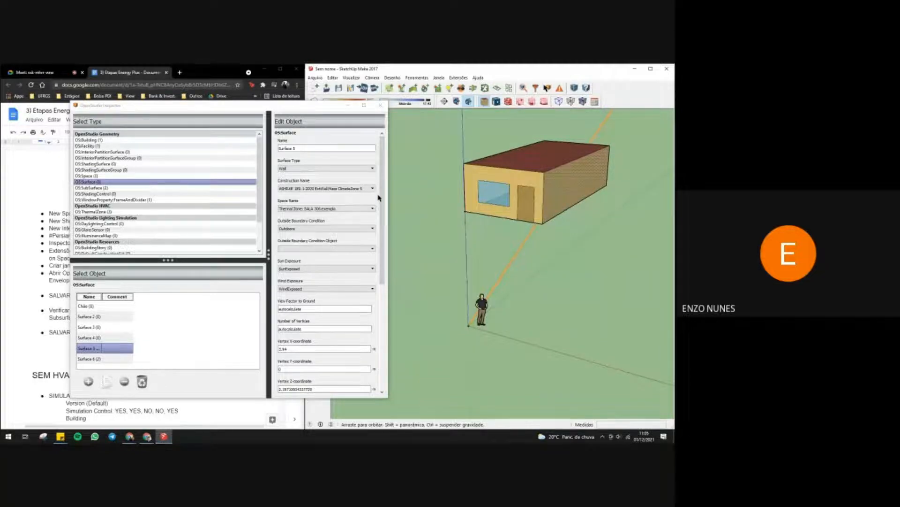
drag(324, 149, 266, 150)
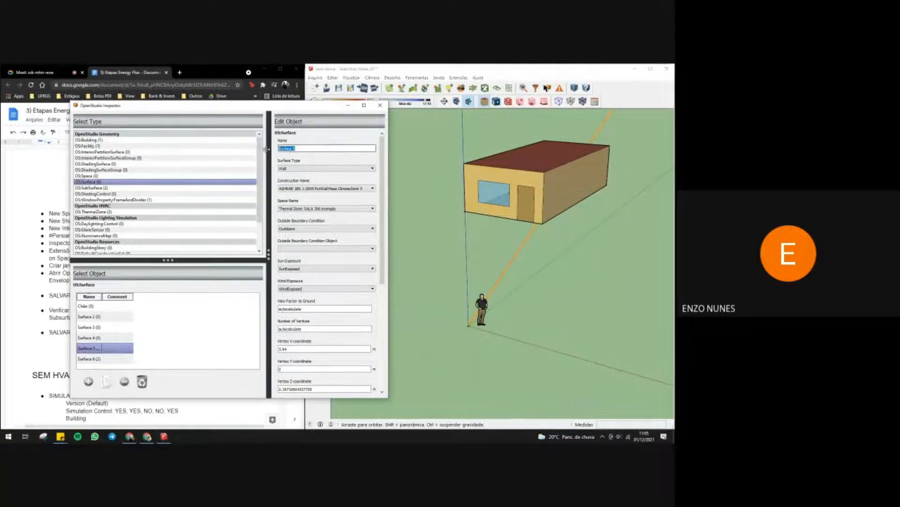
text(Par)
key(BackSpace)
text(te)
key(Return)
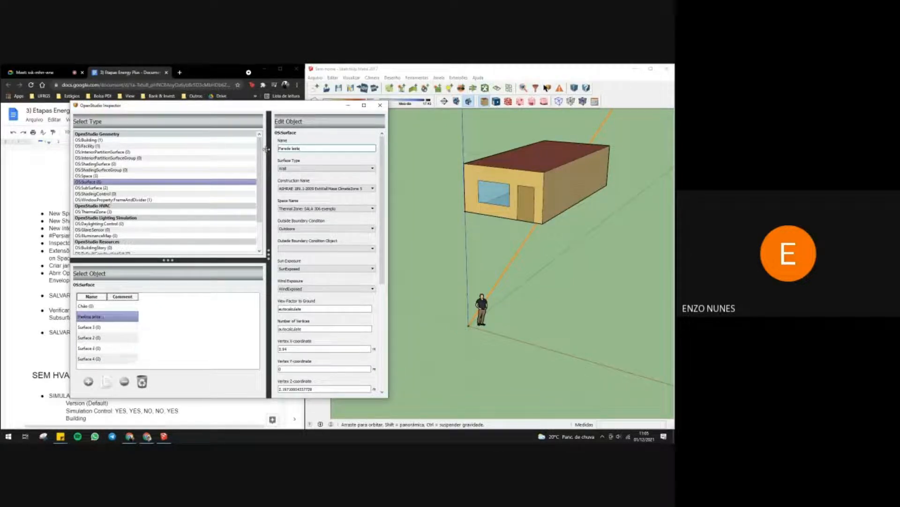
- Find the RoofCeiling surface, Surface 4, and rename it as Teto
click(94, 359)
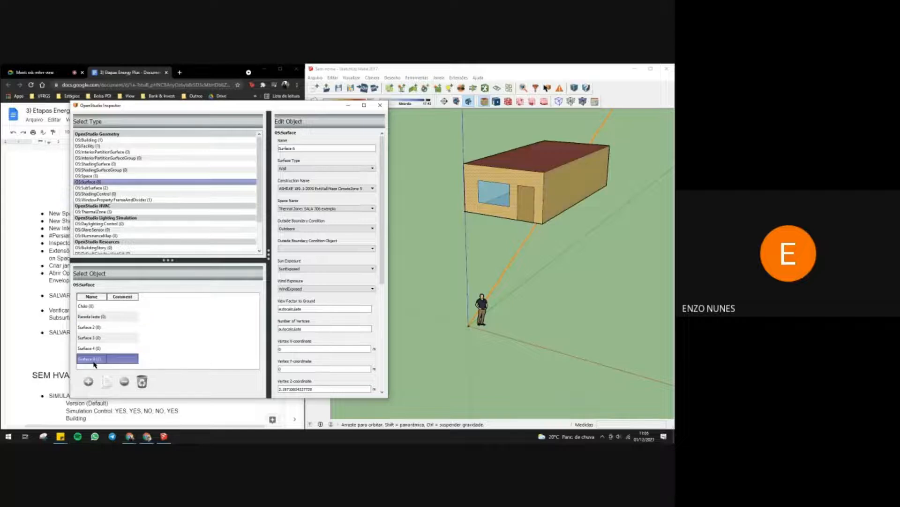
click(94, 348)
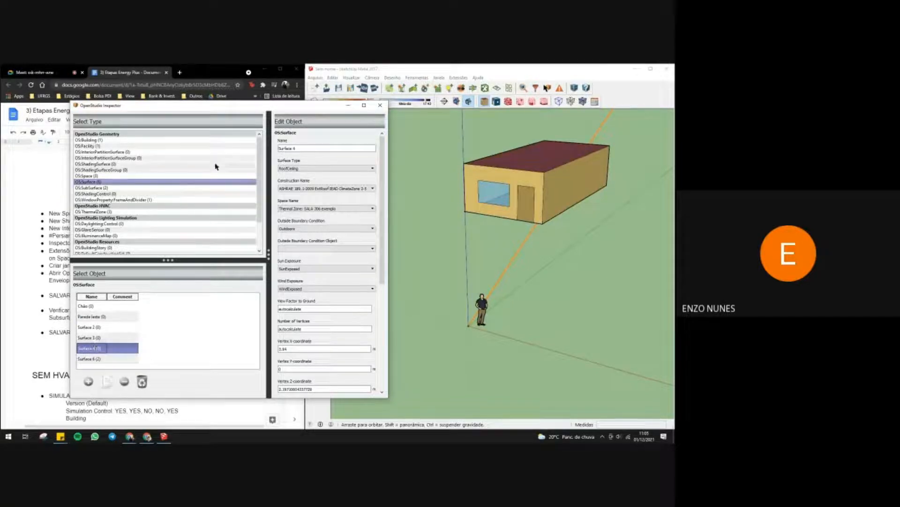
triple_click(303, 149)
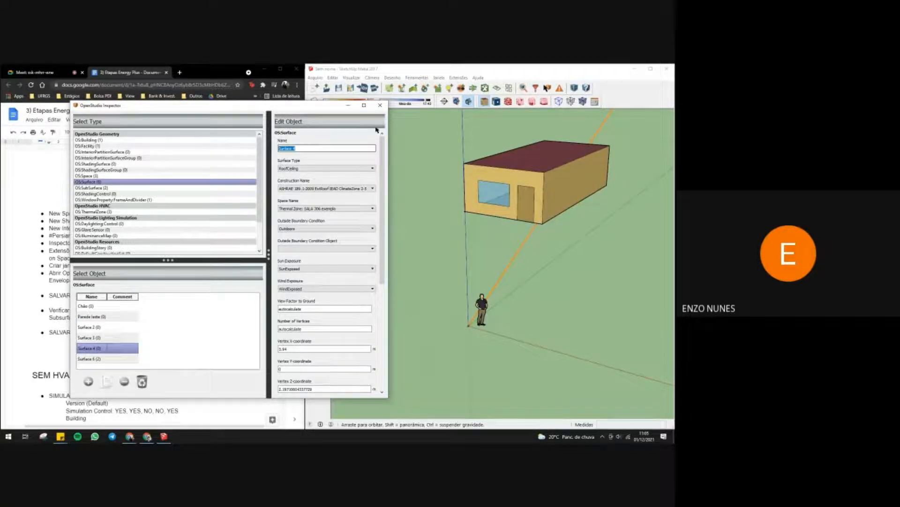
text(Telo)
key(Return)
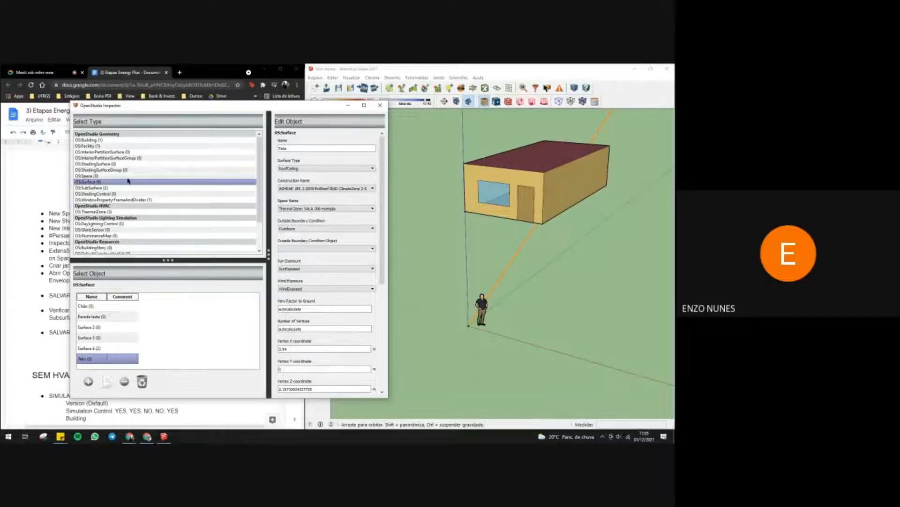
- Review the construction options of the Chão surface and set its Construction Name to blank
click(87, 308)
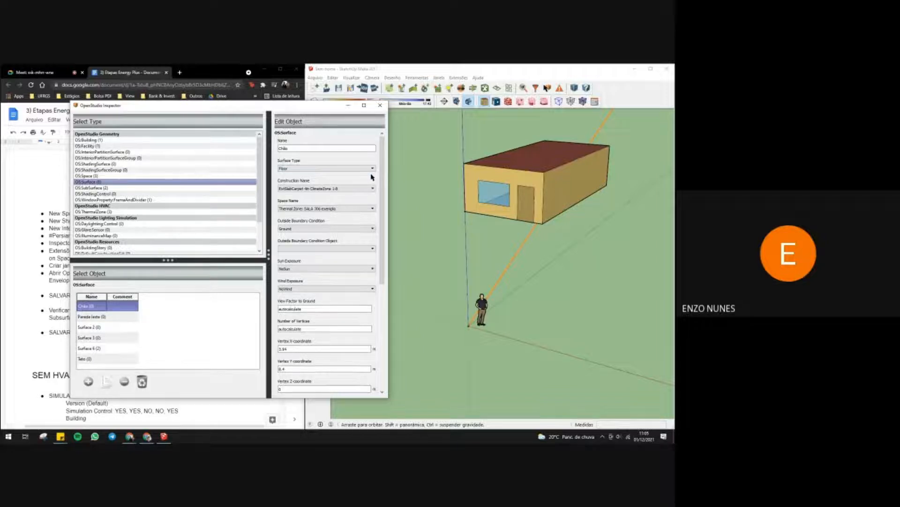
click(366, 188)
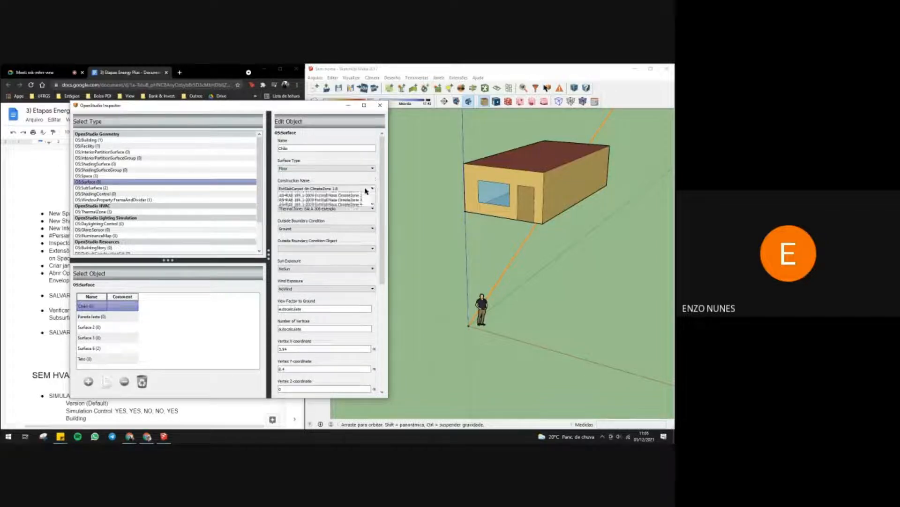
scroll(331, 228, down, 2)
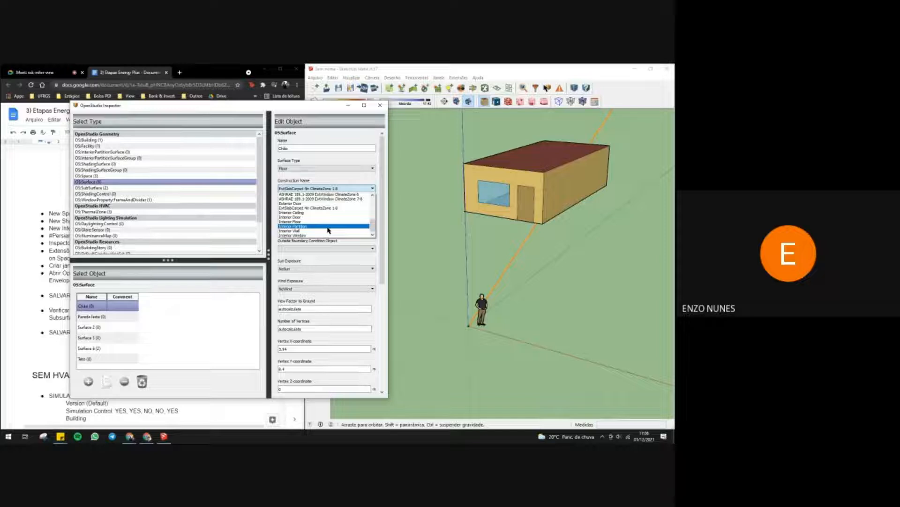
scroll(329, 230, up, 5)
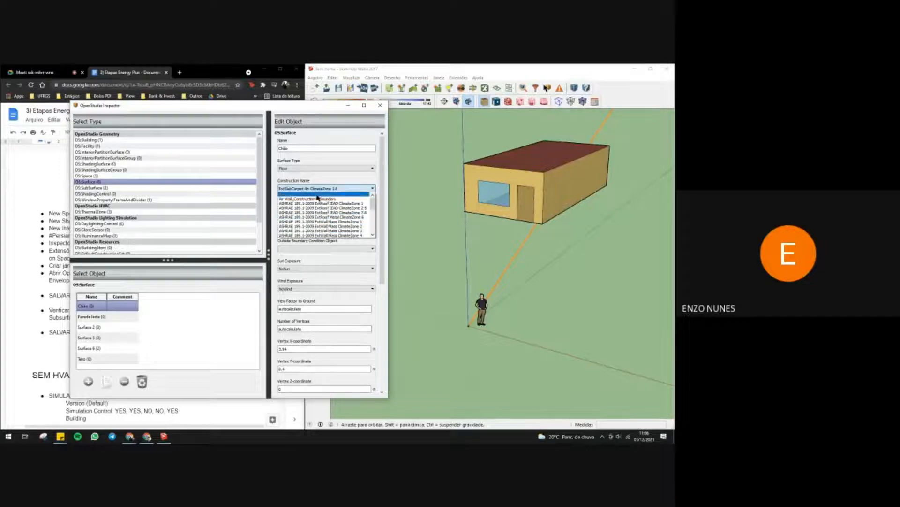
click(317, 194)
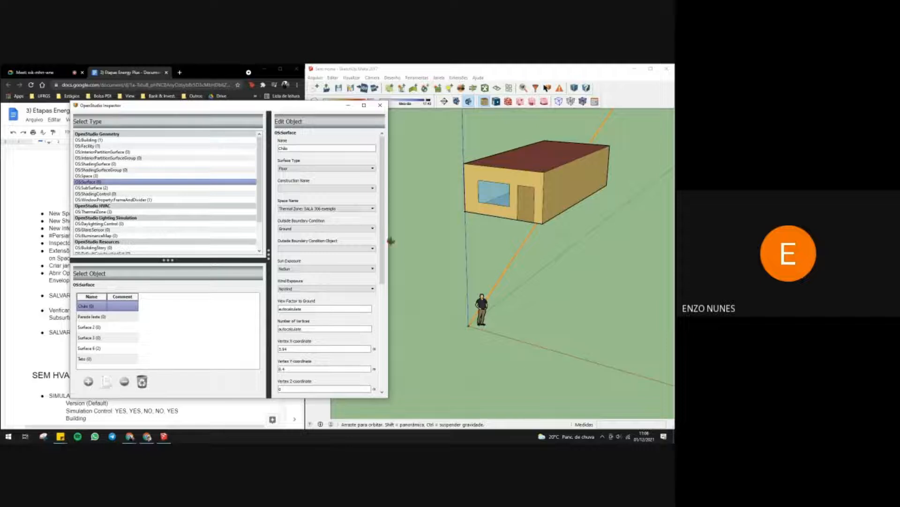
- Set the Outside Boundary Condition of the Chão surface to Adiabatic and check its position under the building and its remaining fields
mouse_move(455, 217)
mouse_down()
mouse_move(464, 224)
mouse_move(529, 219)
mouse_up()
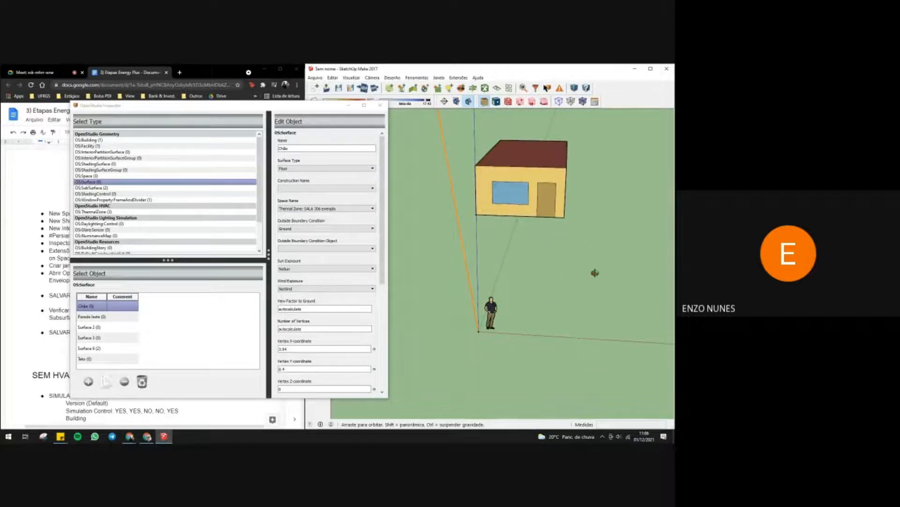
drag(593, 271, 478, 281)
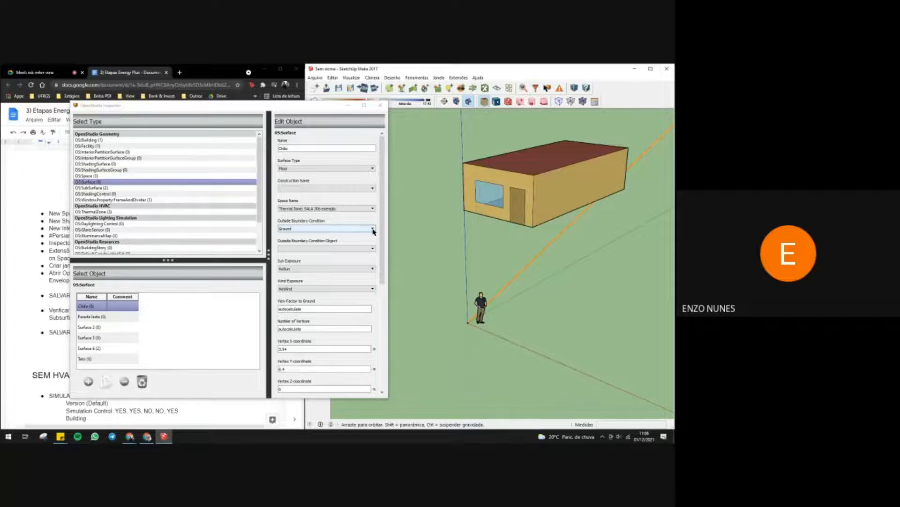
mouse_move(424, 244)
mouse_down()
mouse_move(443, 178)
mouse_move(418, 205)
mouse_up()
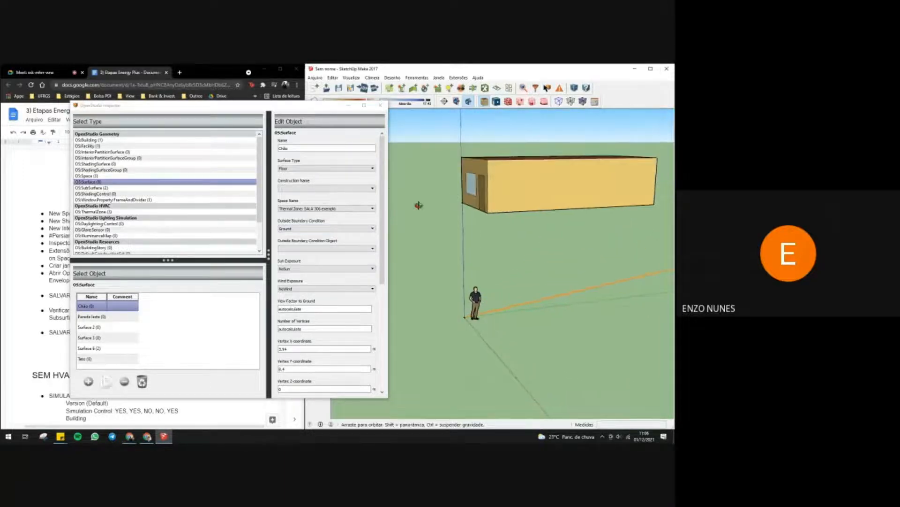
click(373, 229)
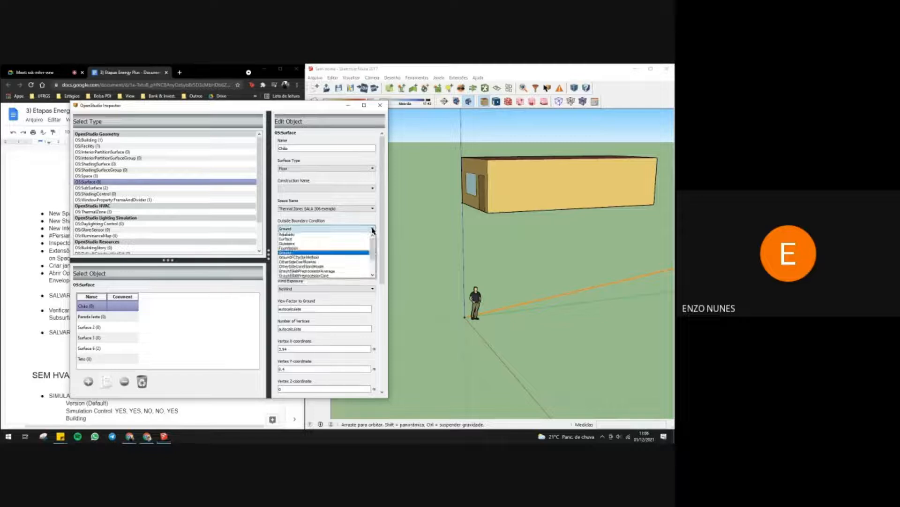
click(341, 237)
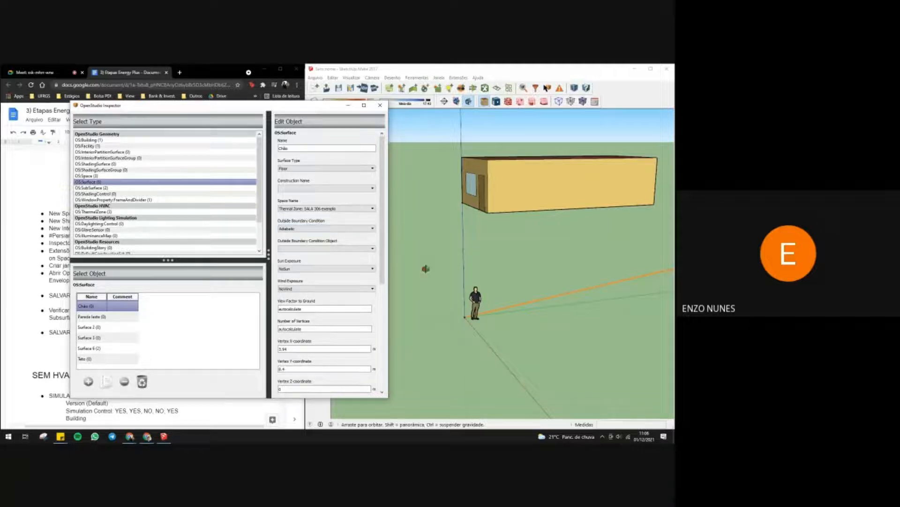
mouse_move(424, 267)
mouse_down()
mouse_move(439, 215)
mouse_move(509, 195)
mouse_move(502, 216)
mouse_move(476, 209)
mouse_up()
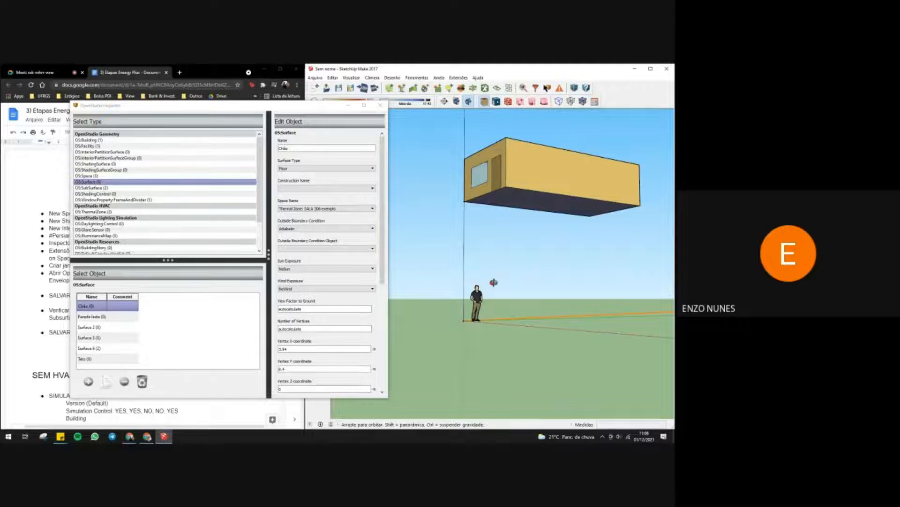
mouse_move(494, 282)
mouse_down()
mouse_move(497, 290)
mouse_move(519, 276)
mouse_move(521, 235)
mouse_up()
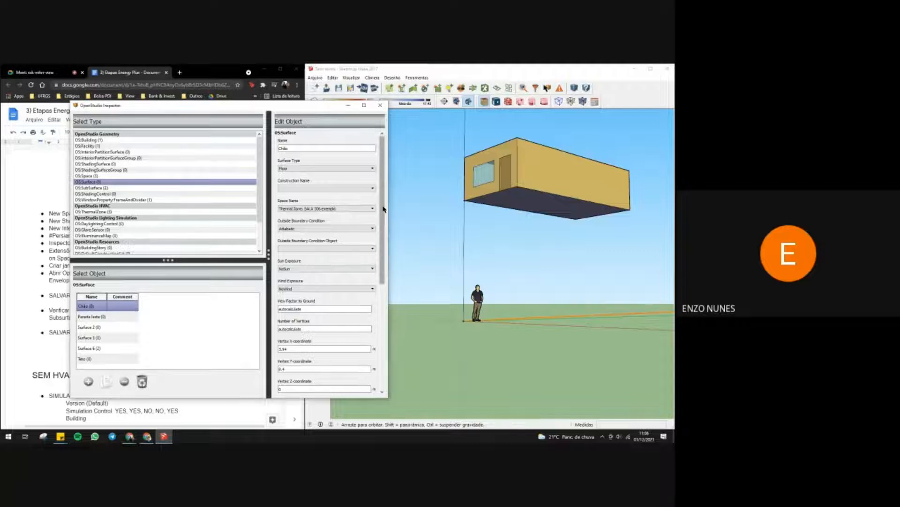
drag(382, 207, 384, 211)
scroll(384, 210, up, 1)
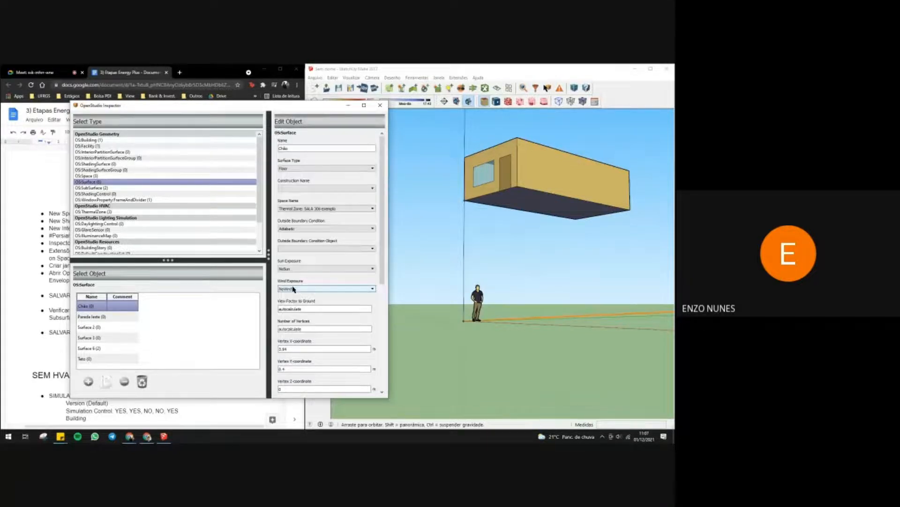
- Set the Construction Name of the Parede leste surface to blank and review its boundary and exposure fields
click(98, 317)
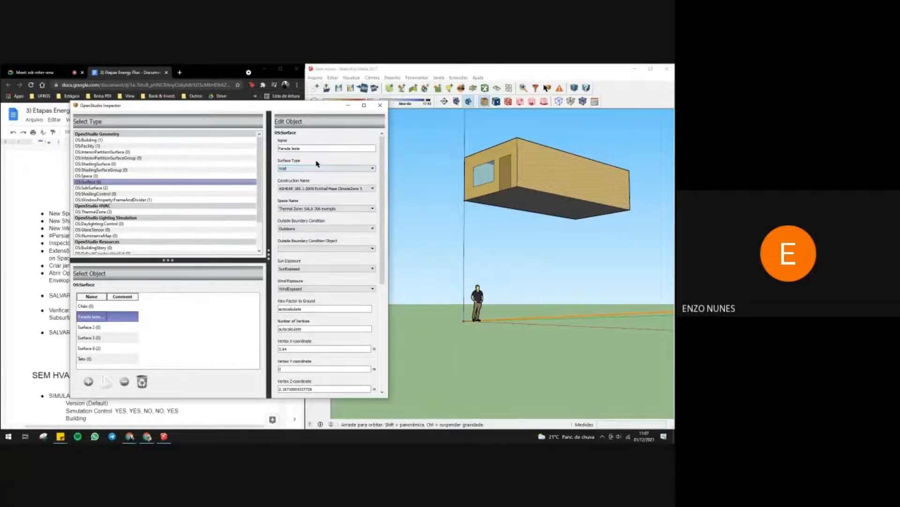
click(330, 189)
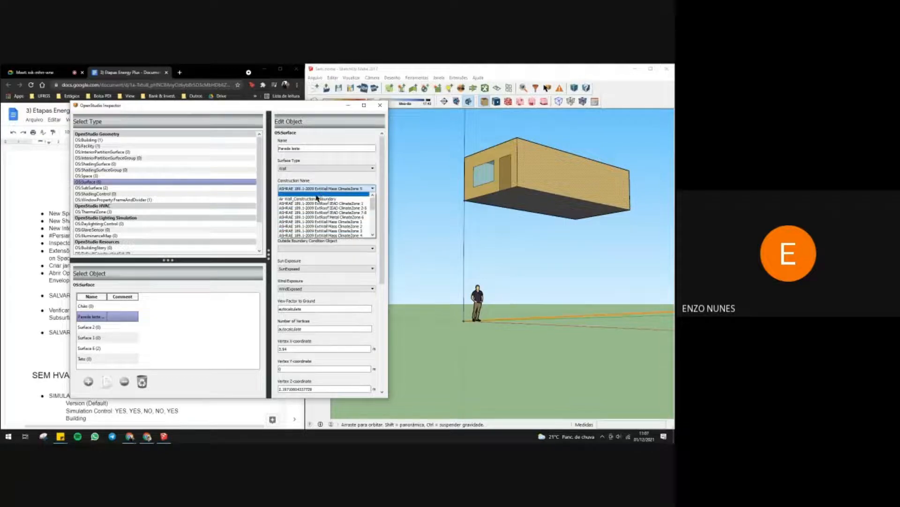
click(314, 195)
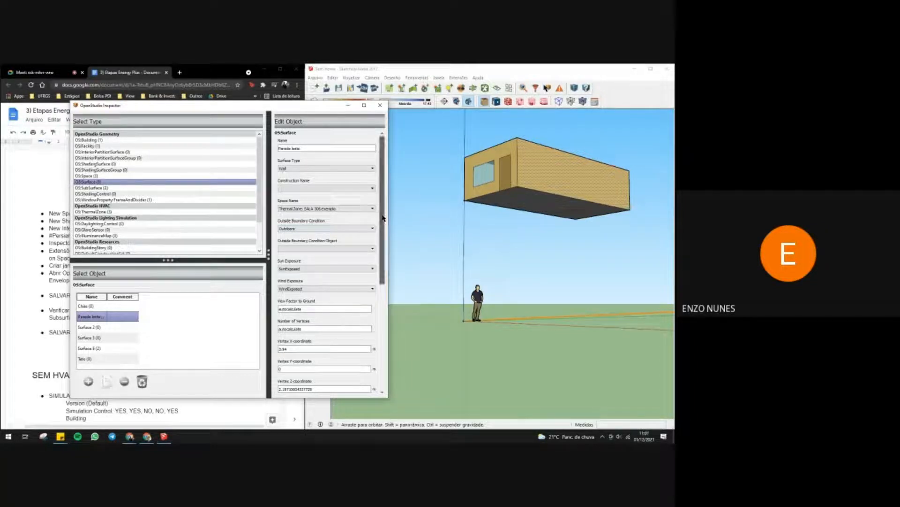
drag(383, 217, 382, 231)
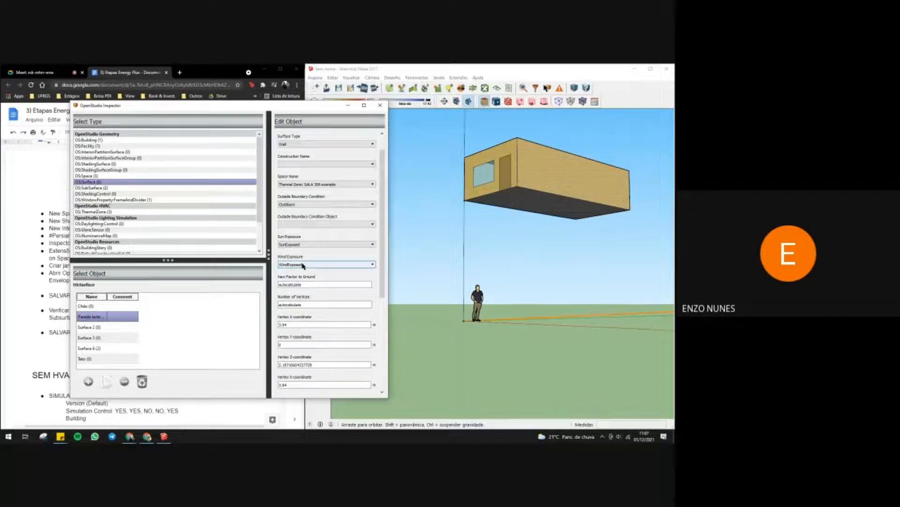
- Set the Construction Name of the Teto surface to blank
scroll(303, 265, up, 1)
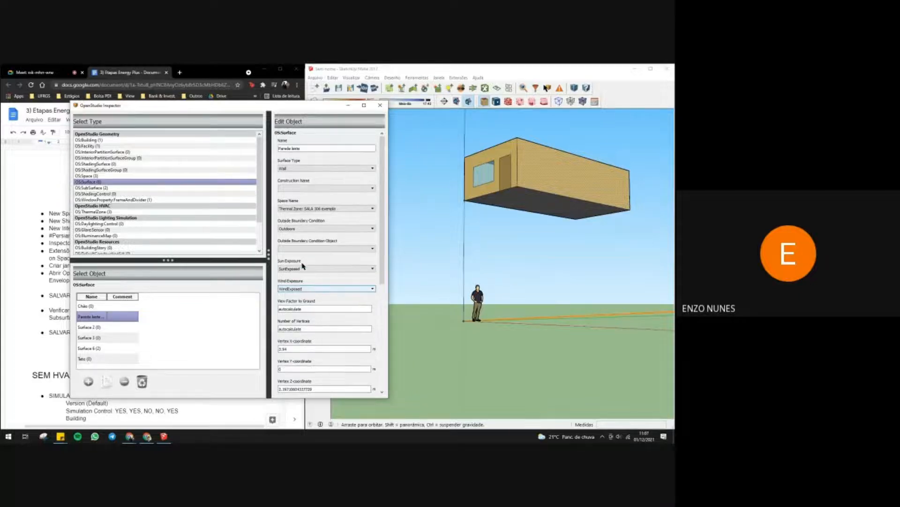
click(94, 358)
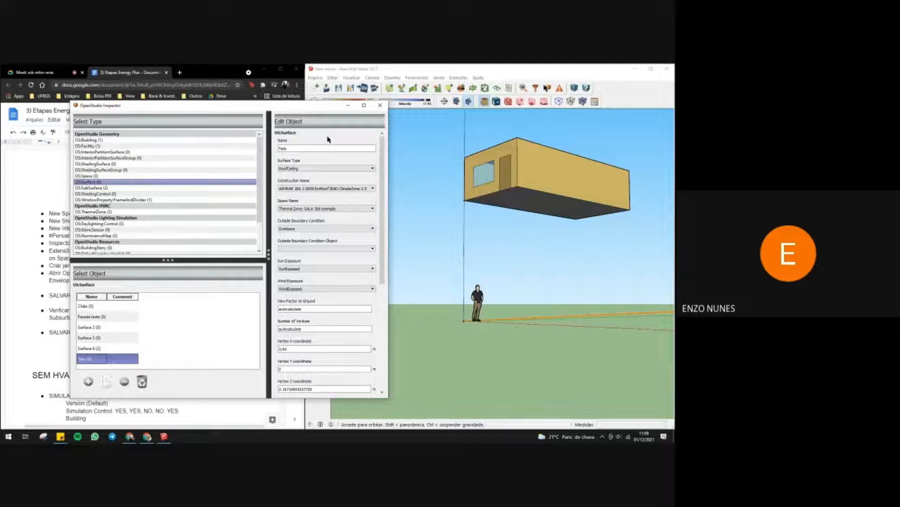
click(320, 188)
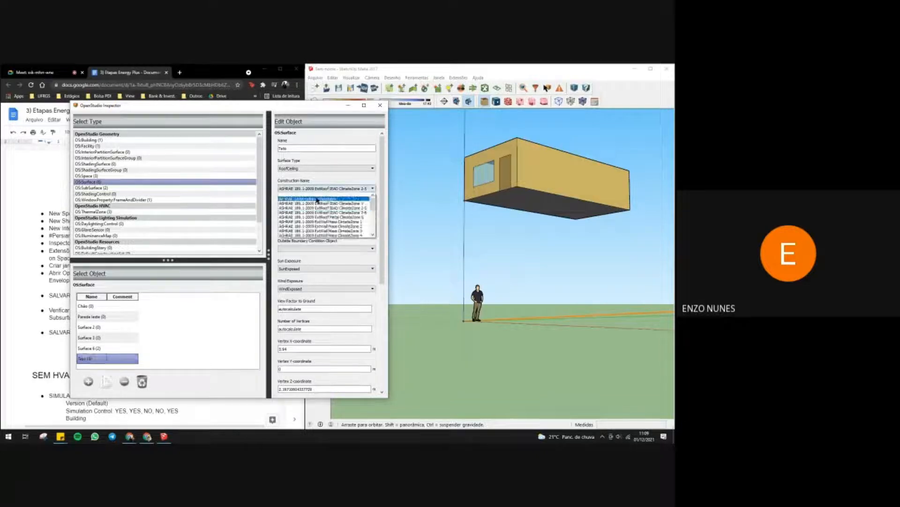
click(317, 196)
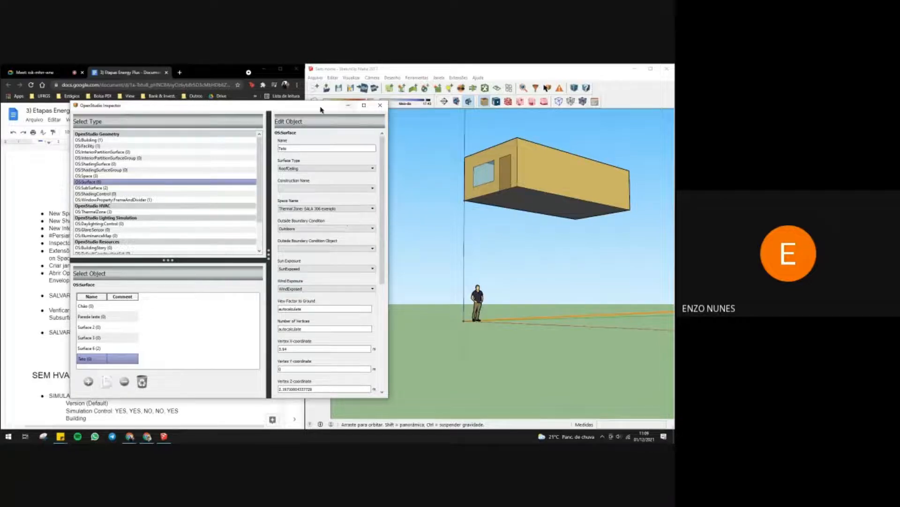
- Move the Inspector clear of the document notes, view the building's roof from above and review the Outside Boundary Condition options of the Teto surface
drag(321, 110, 321, 127)
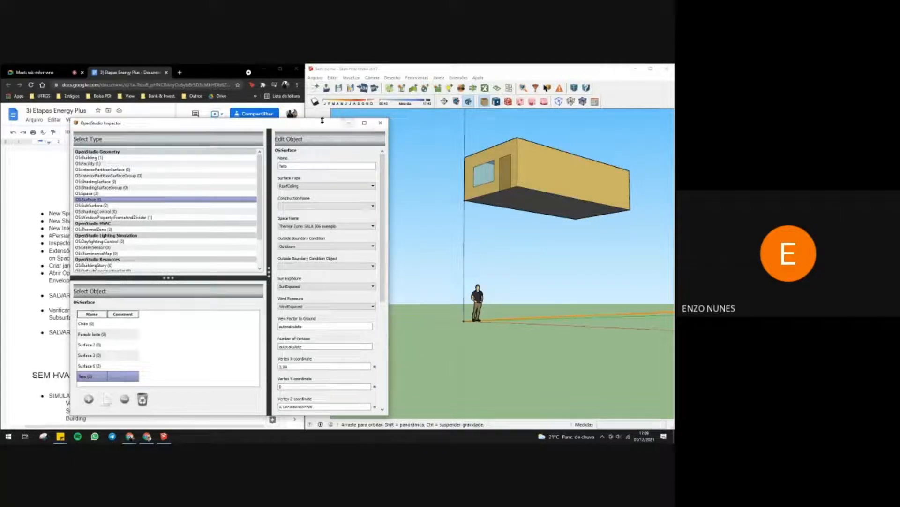
drag(237, 127, 299, 128)
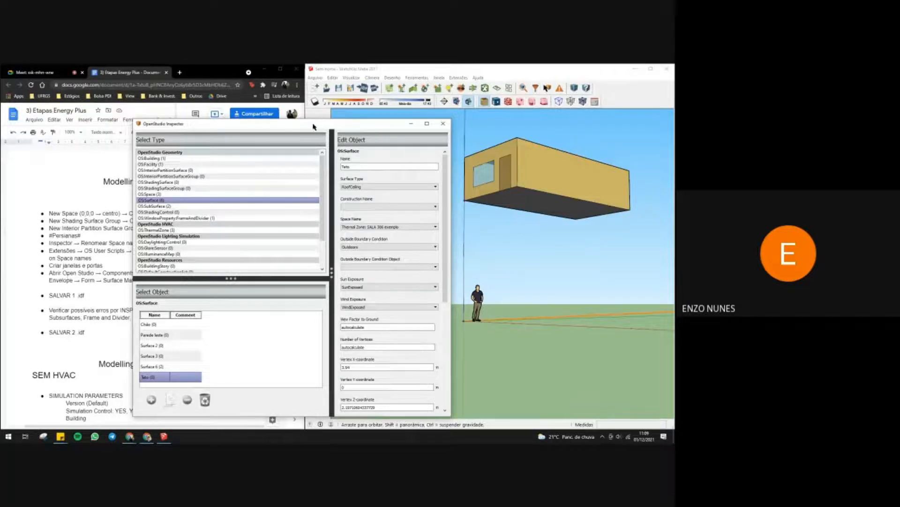
drag(315, 125, 309, 125)
drag(505, 173, 539, 273)
mouse_move(556, 200)
mouse_down()
mouse_move(586, 199)
mouse_move(579, 193)
mouse_up()
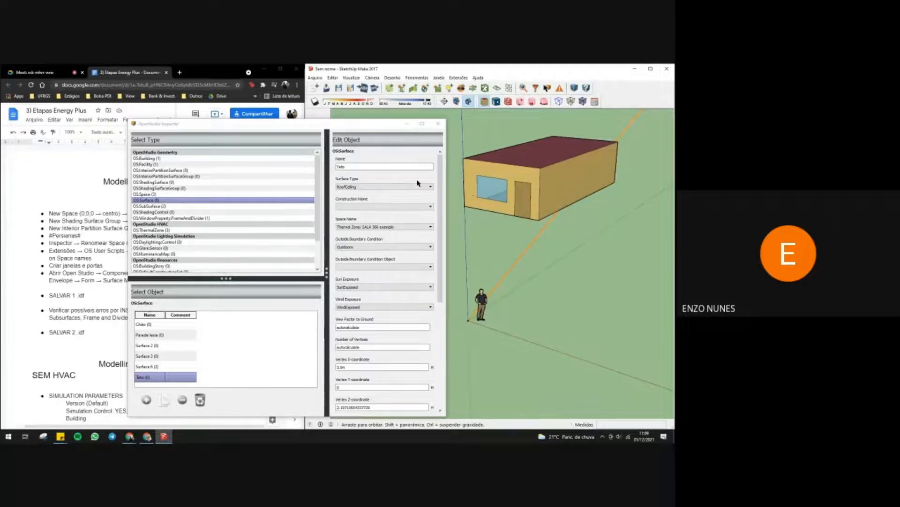
click(365, 247)
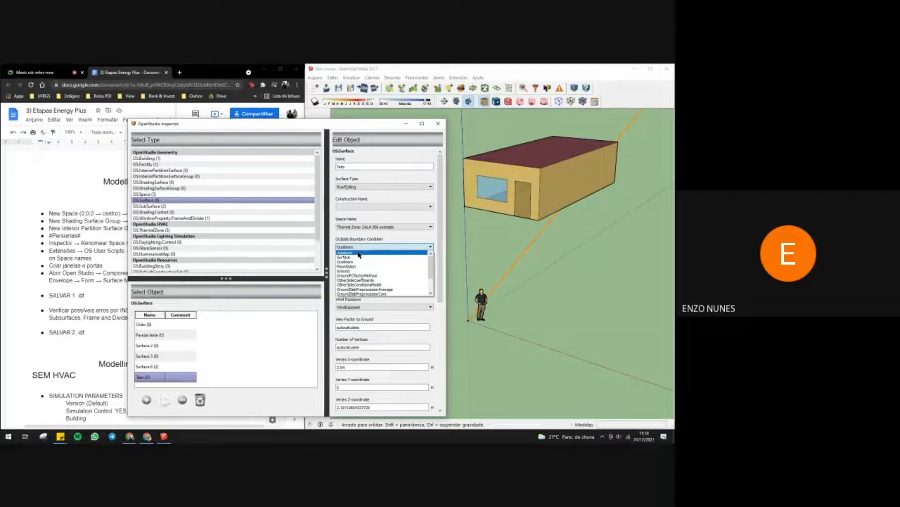
click(377, 219)
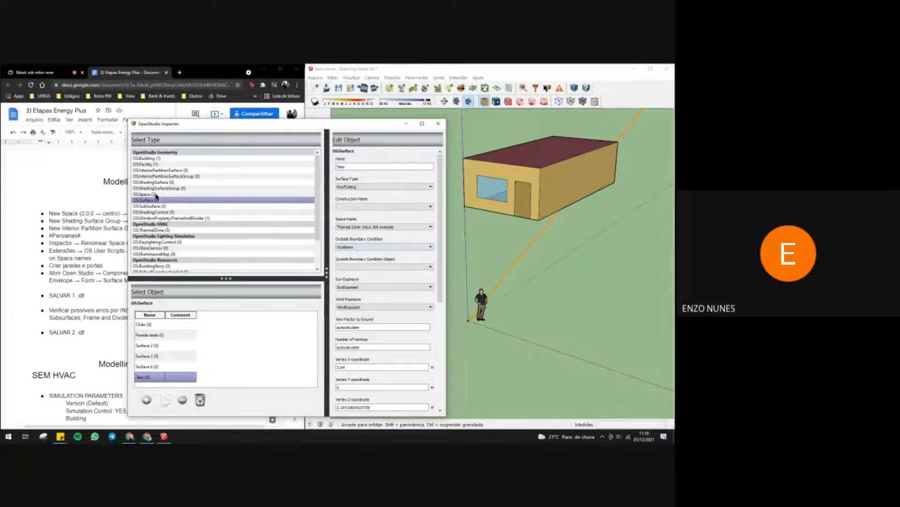
- Show the OS:SubSurface objects, view the facade with the window and door, and open the Construction Name options of Sub Surface 1
click(151, 206)
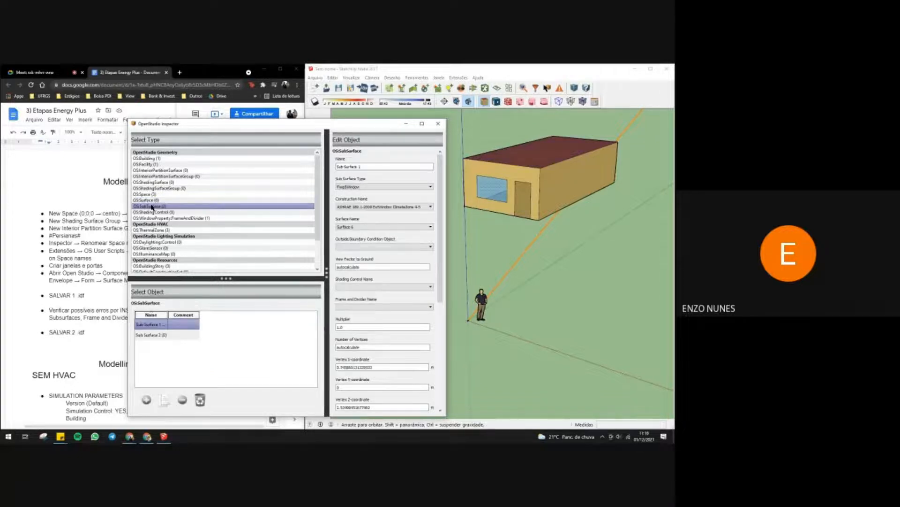
mouse_move(459, 206)
mouse_down()
mouse_move(538, 229)
mouse_move(542, 159)
mouse_move(528, 154)
mouse_up()
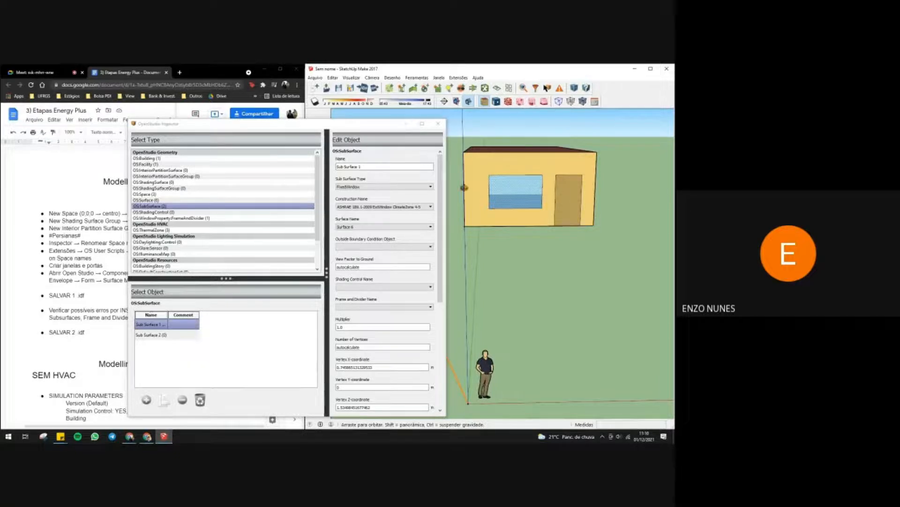
click(364, 207)
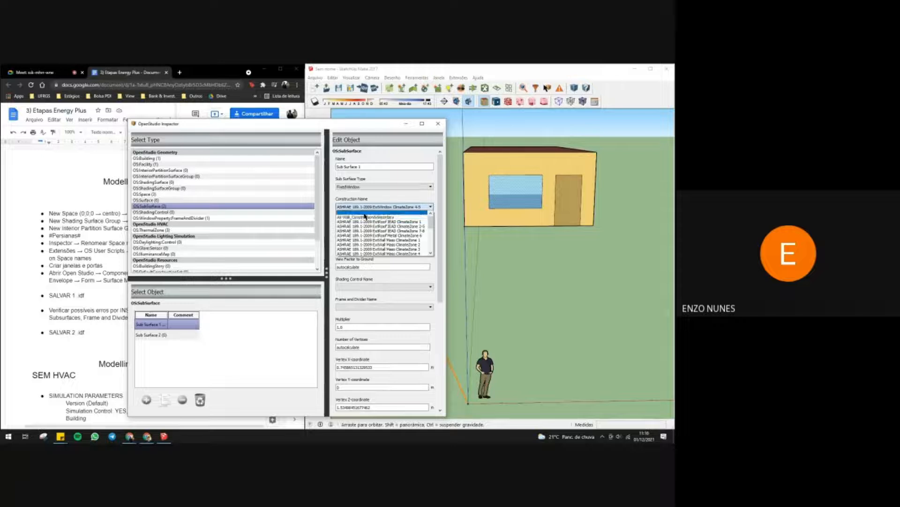
- Clear the construction name of the fixed window sub surface and rename it Janela, keeping the FixedWindow type
click(365, 212)
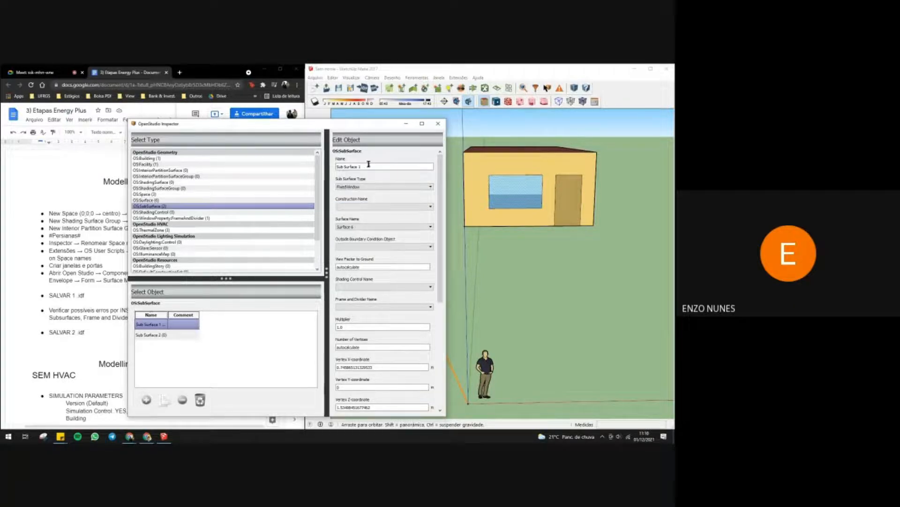
drag(366, 167, 328, 171)
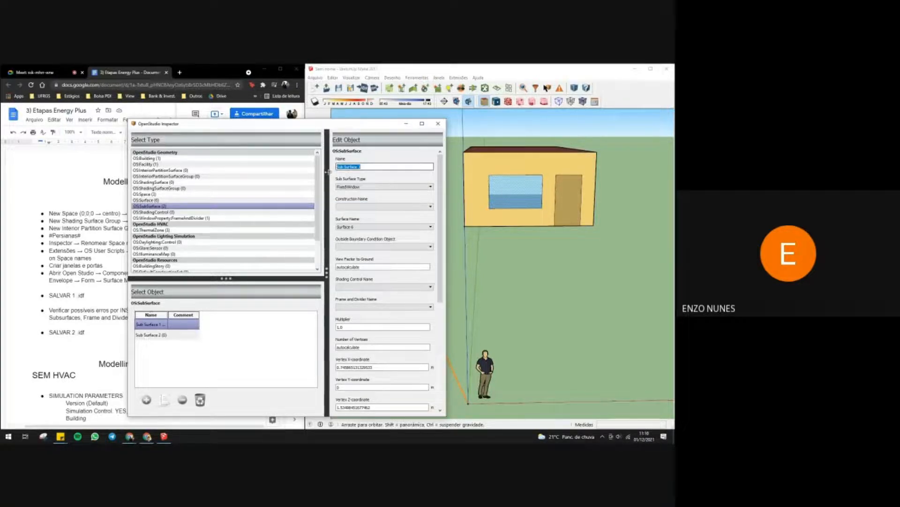
text(Janela)
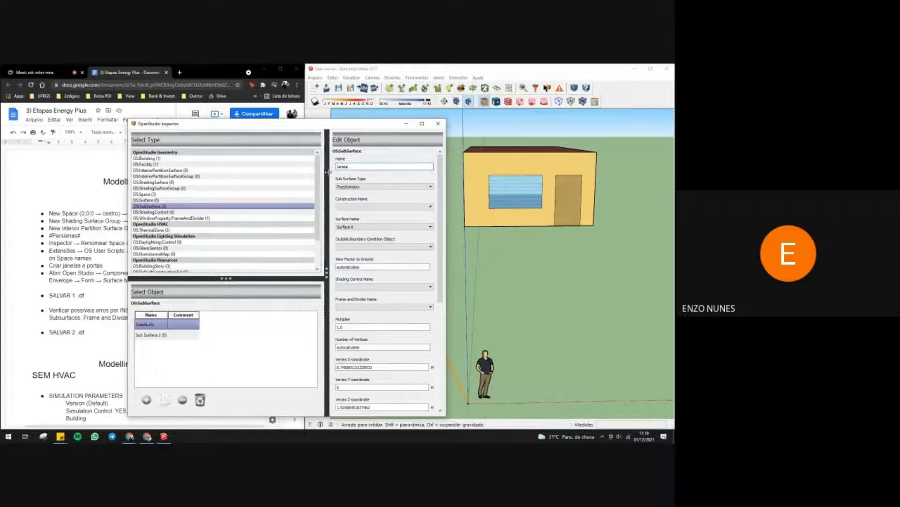
click(366, 186)
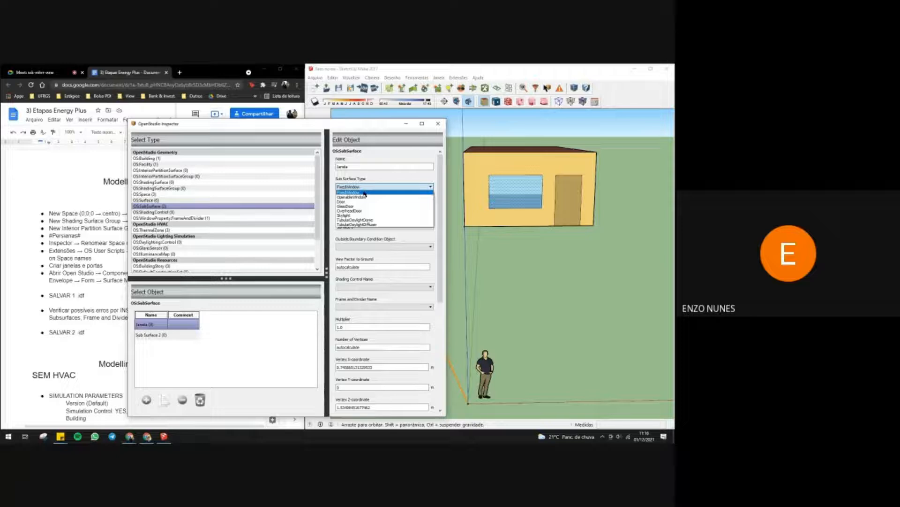
click(375, 178)
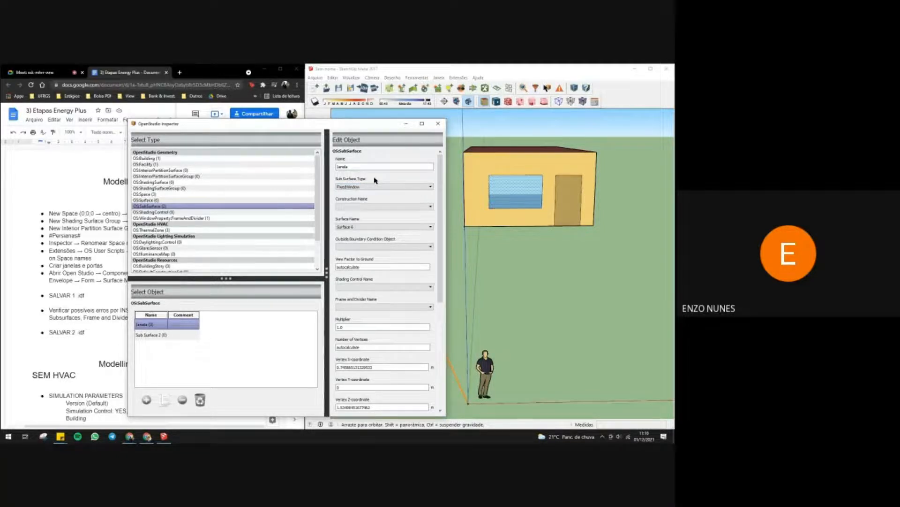
- Rename the second sub surface, the door, as Porta
click(151, 335)
drag(378, 163, 338, 164)
key(BackSpace)
text(P)
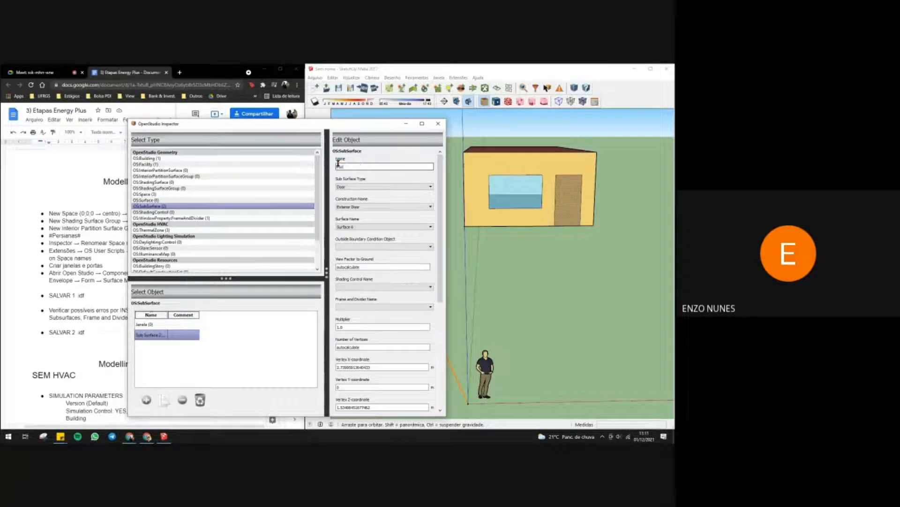
text(orta)
key(BackSpace)
key(BackSpace)
key(Return)
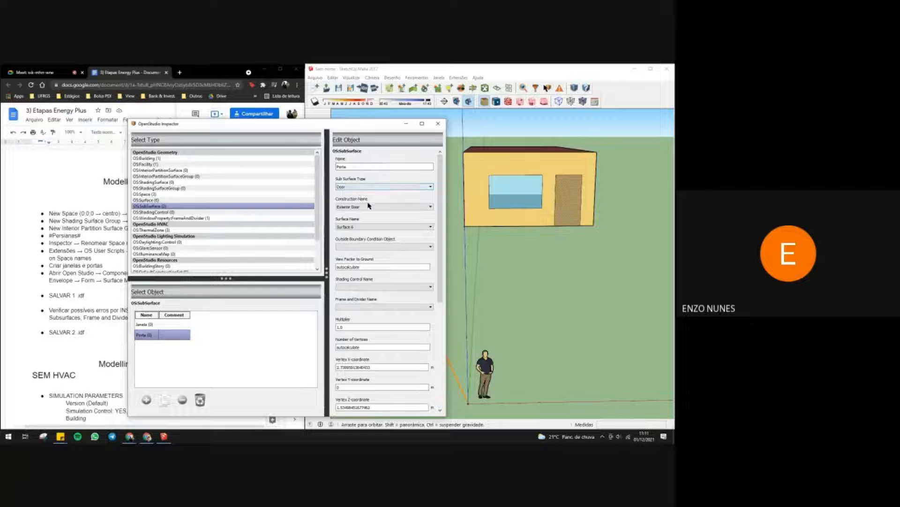
- Clear the construction name of the Porta sub surface and keep its type set to Door
click(389, 207)
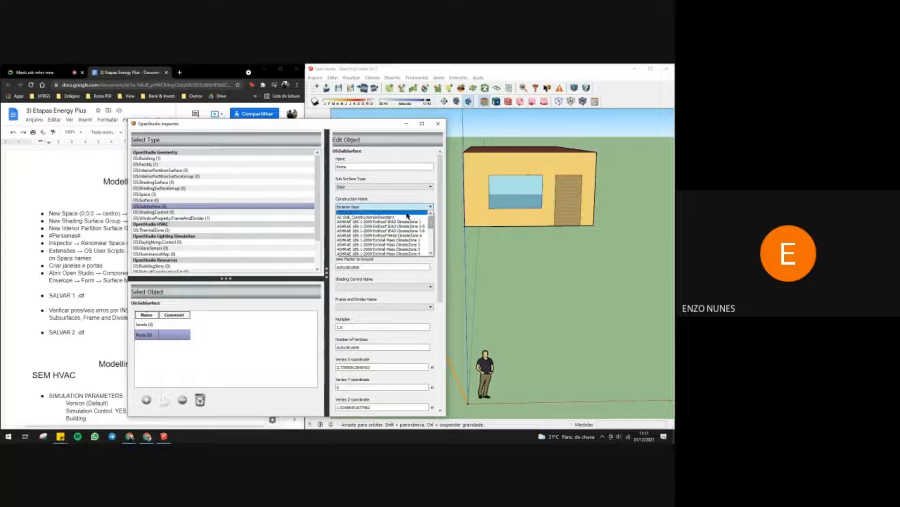
click(407, 216)
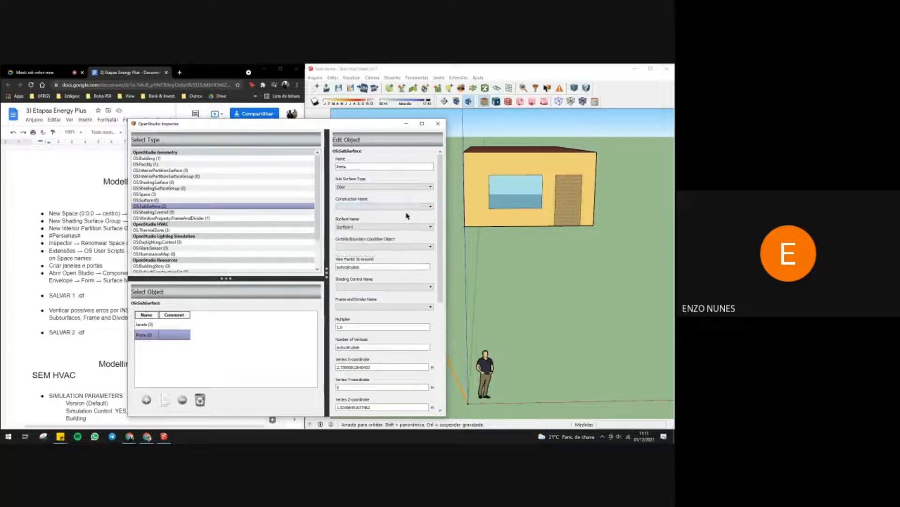
click(427, 187)
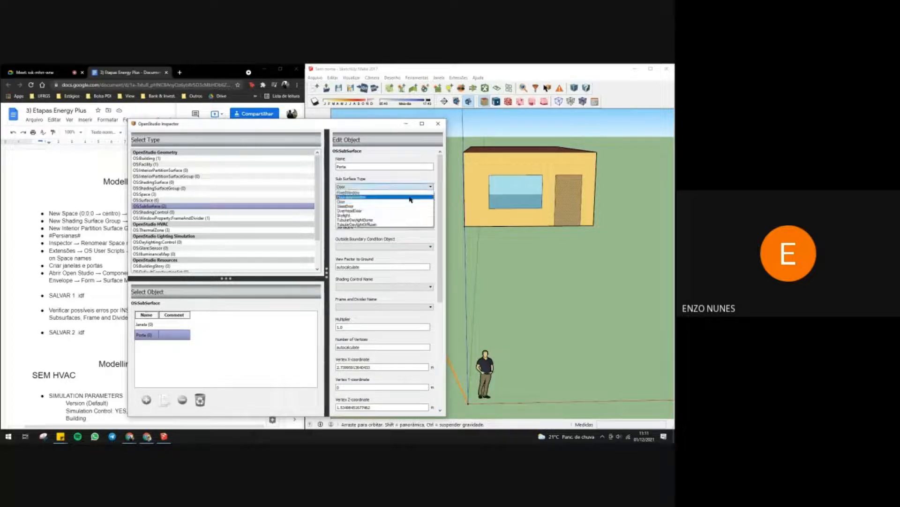
click(361, 202)
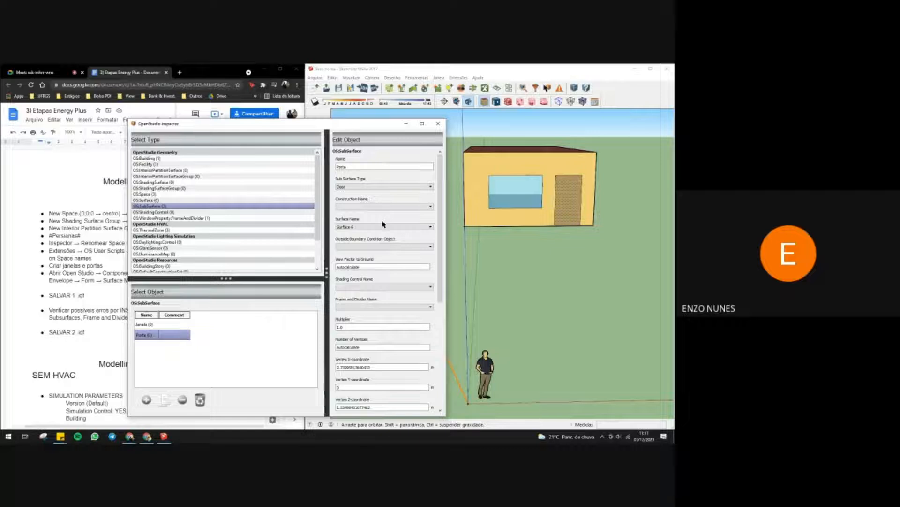
scroll(385, 220, down, 3)
scroll(385, 220, up, 3)
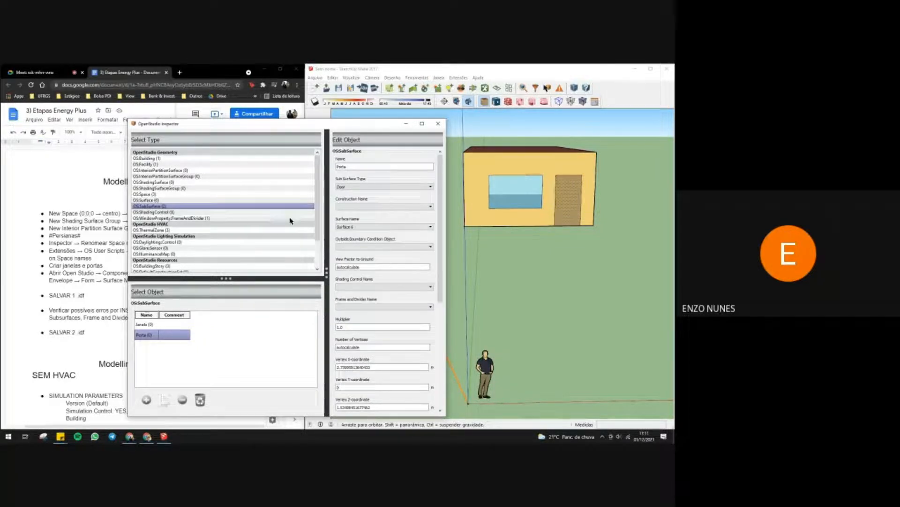
- Check the shading surface group and thermal zone objects in the OpenStudio Inspector for errors and close it
click(169, 188)
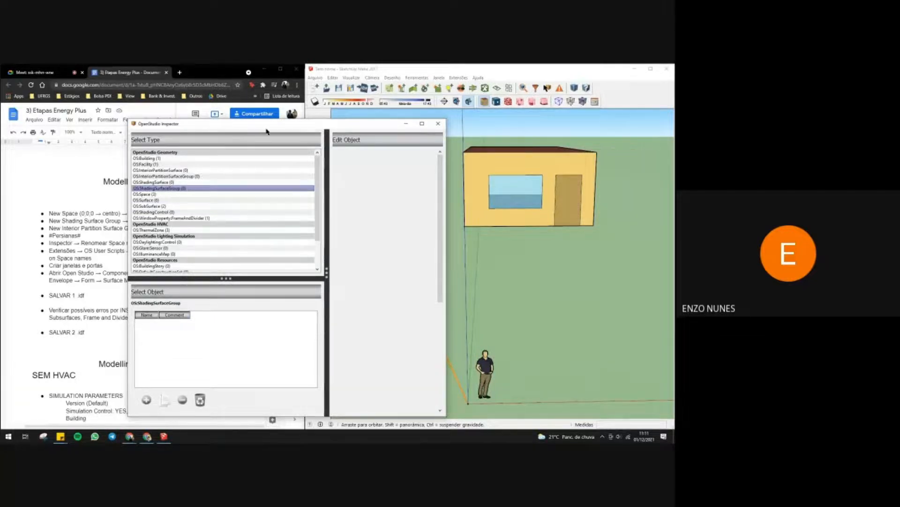
drag(266, 131, 273, 131)
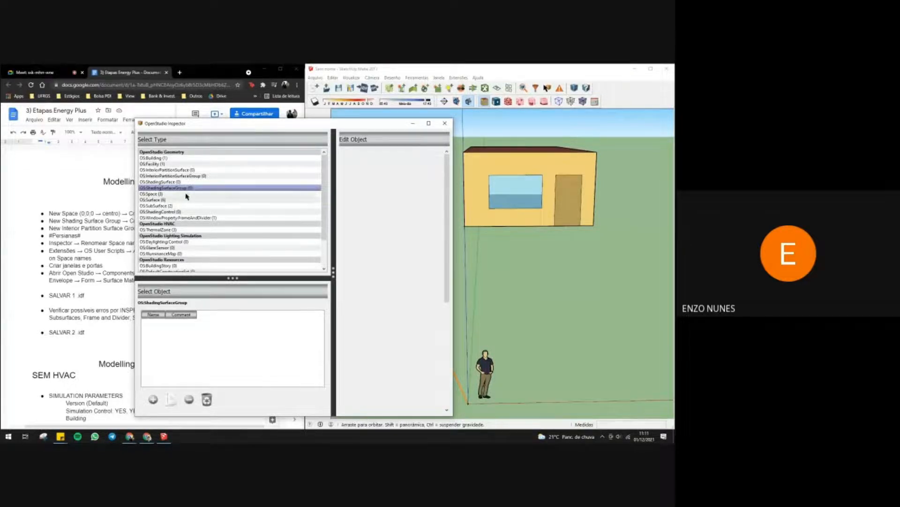
scroll(186, 195, down, 1)
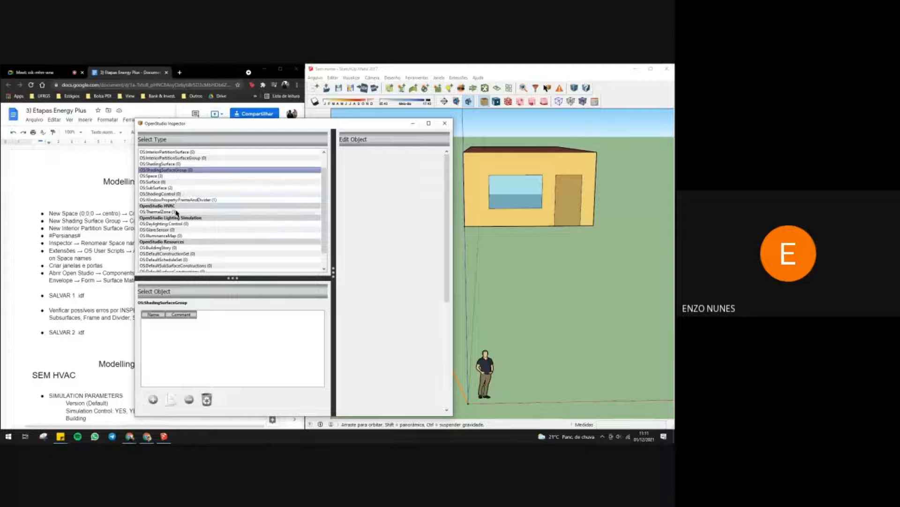
click(173, 212)
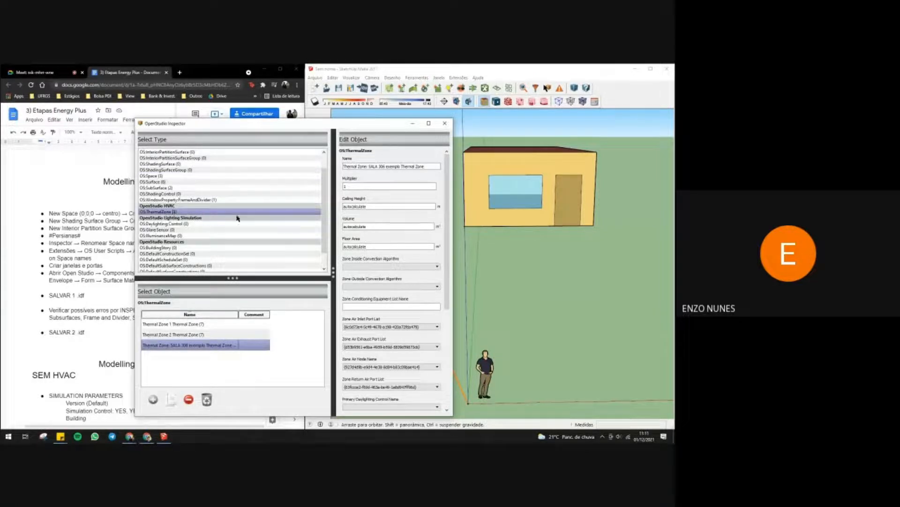
scroll(349, 228, down, 3)
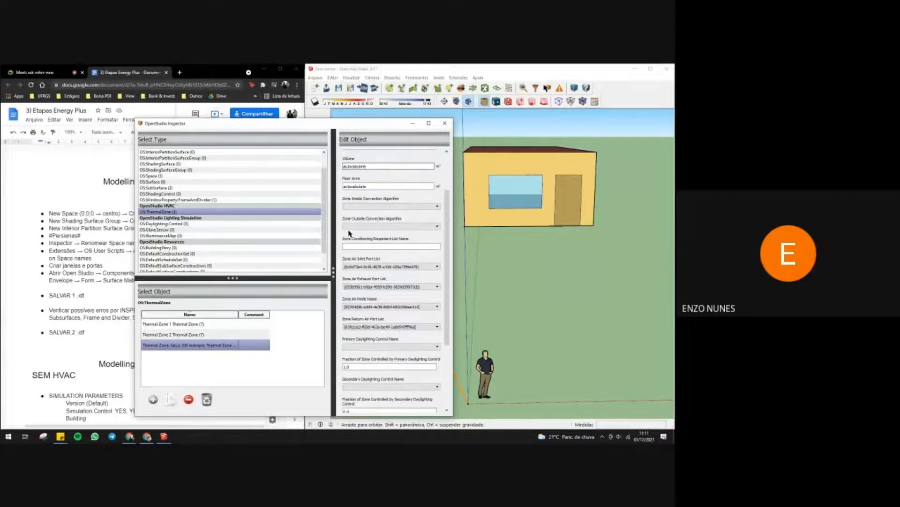
scroll(349, 233, up, 3)
scroll(237, 209, down, 1)
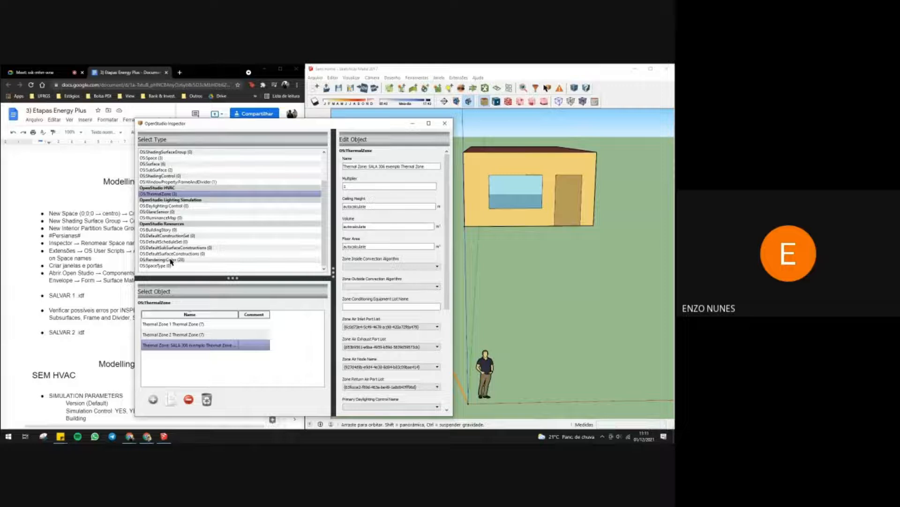
scroll(201, 244, up, 2)
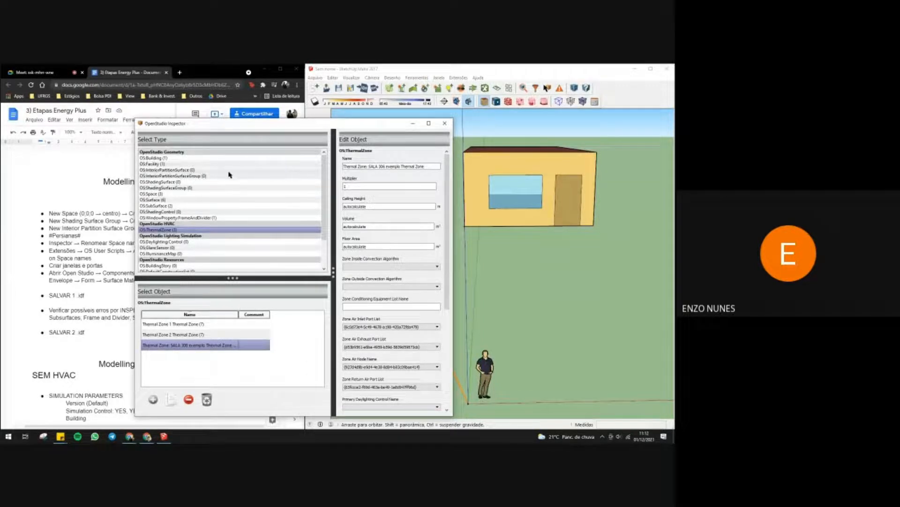
mouse_move(300, 127)
mouse_down()
mouse_move(287, 131)
mouse_move(288, 123)
mouse_up()
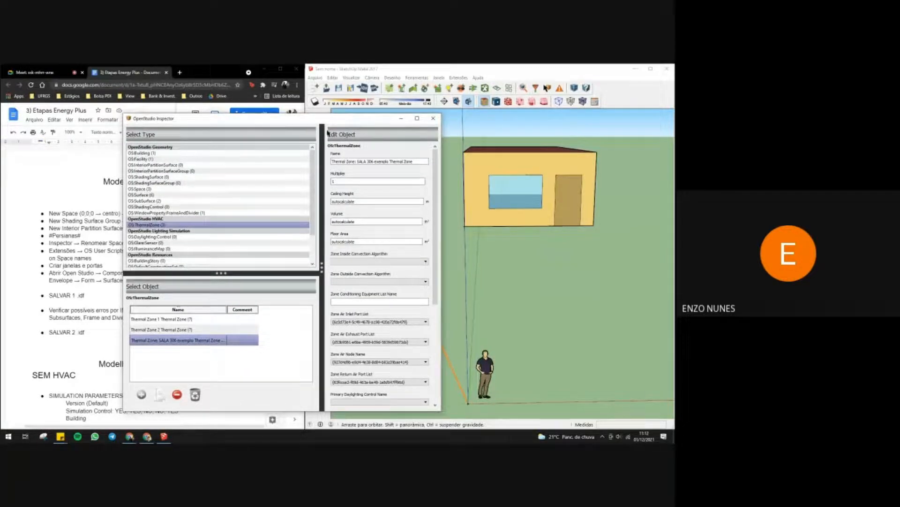
click(433, 119)
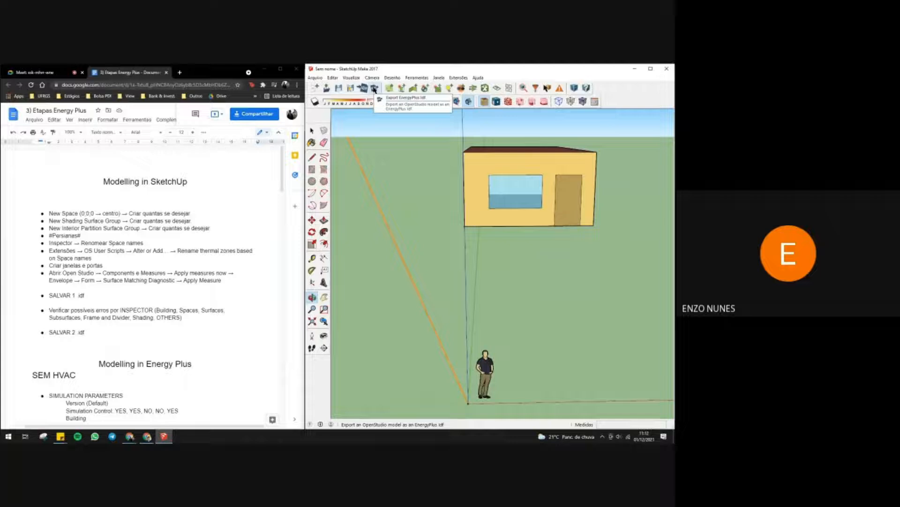
- Export the model as an EnergyPlus idf named "versão 2" in the Downloads folder and dismiss the translation warnings
click(374, 88)
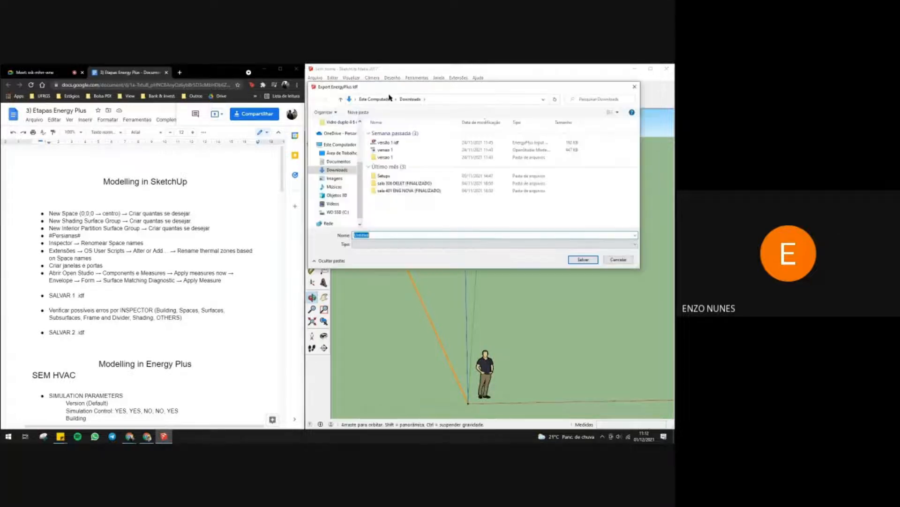
text(ve)
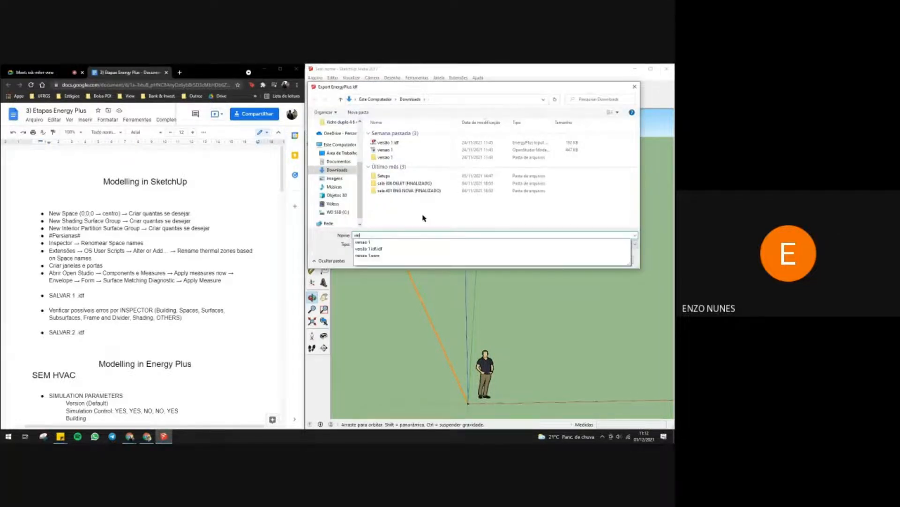
text(rsã)
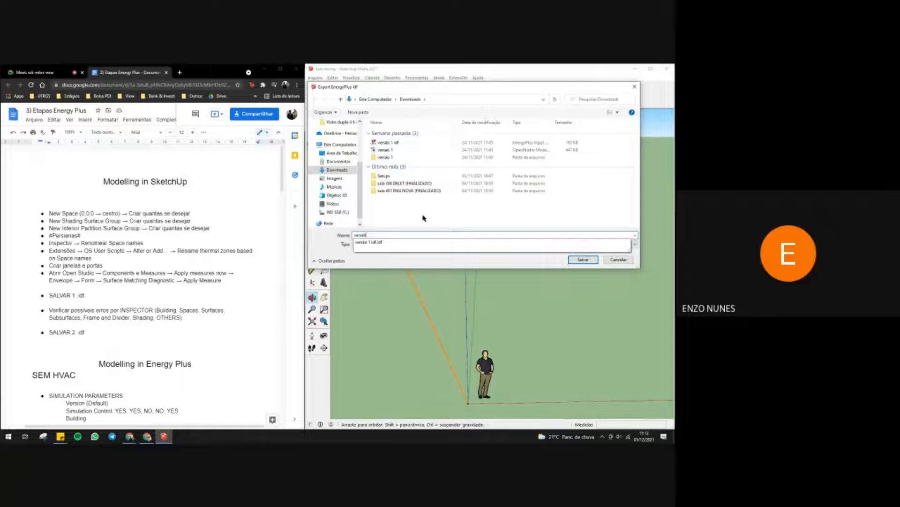
text(o 2)
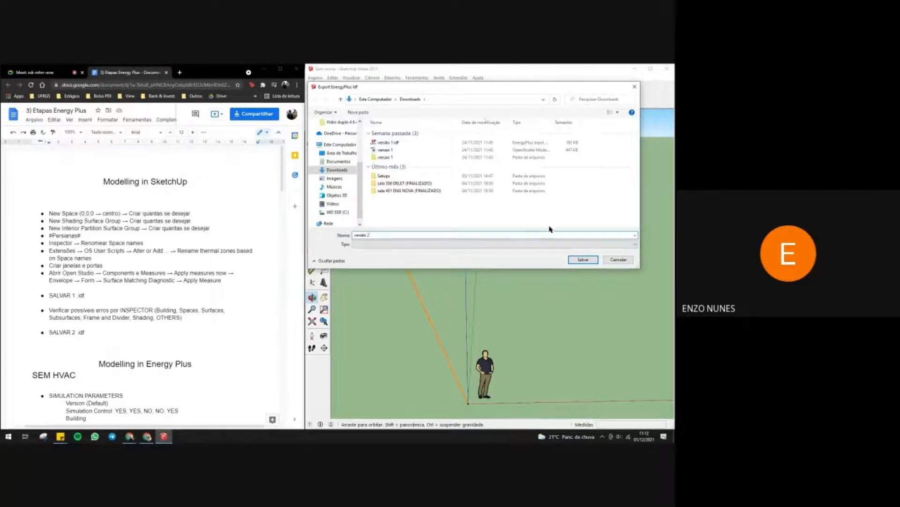
click(575, 259)
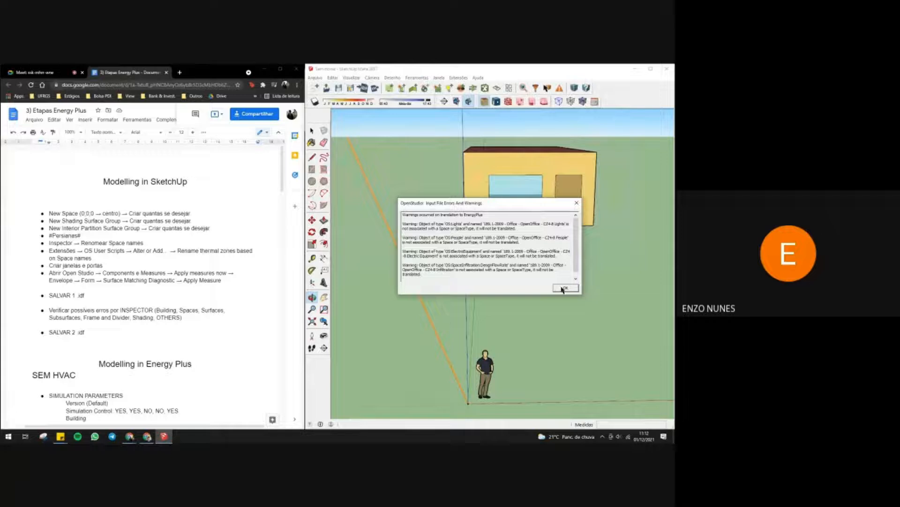
click(563, 290)
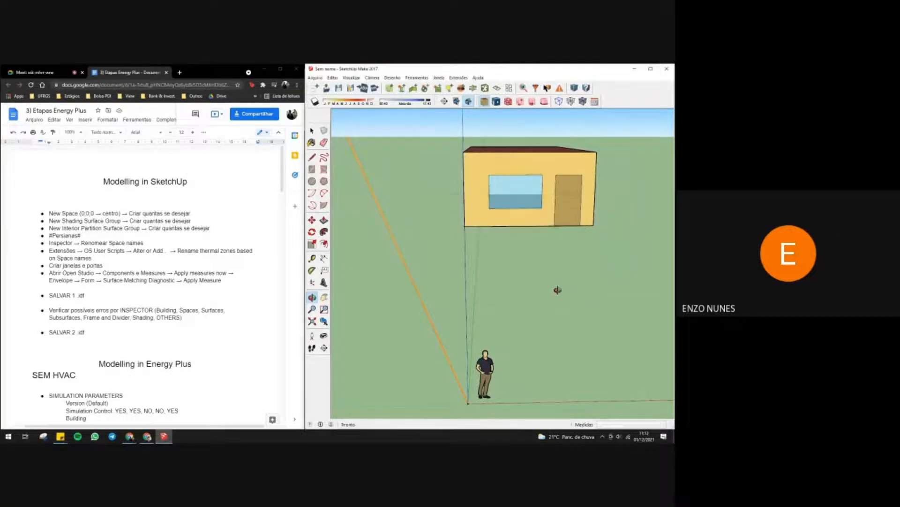
- Check the Downloads folder in File Explorer for the exported idf file and close the window
drag(521, 286, 495, 289)
click(7, 436)
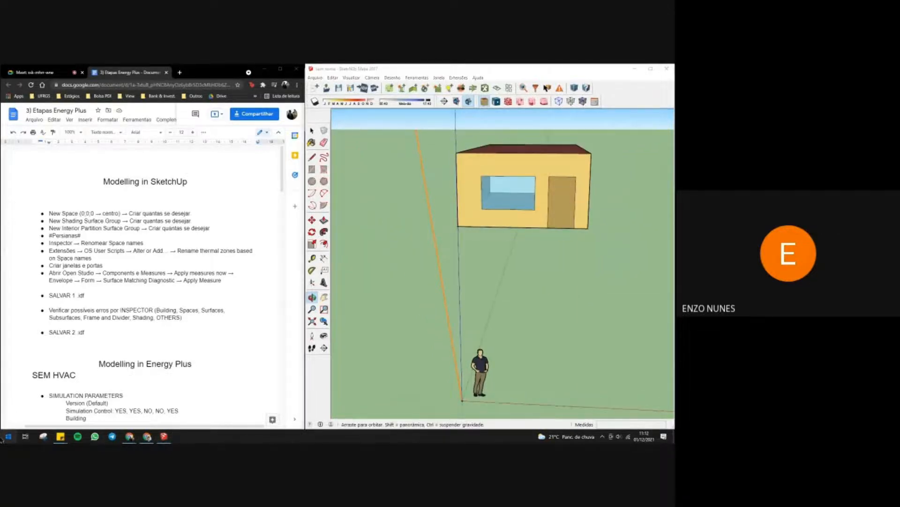
click(9, 371)
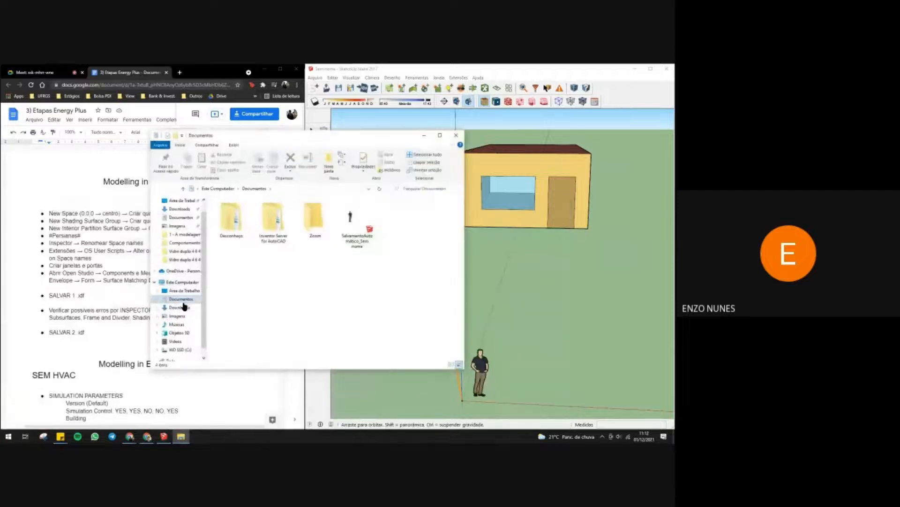
click(180, 307)
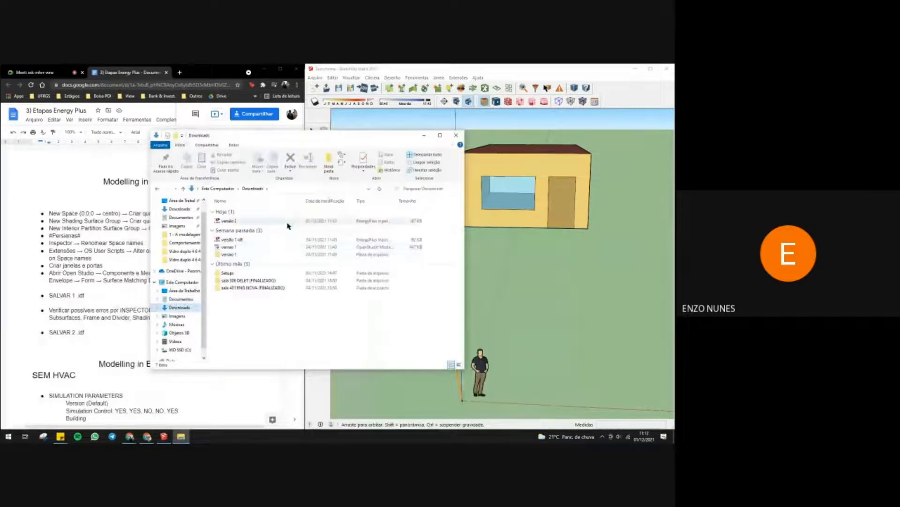
click(455, 136)
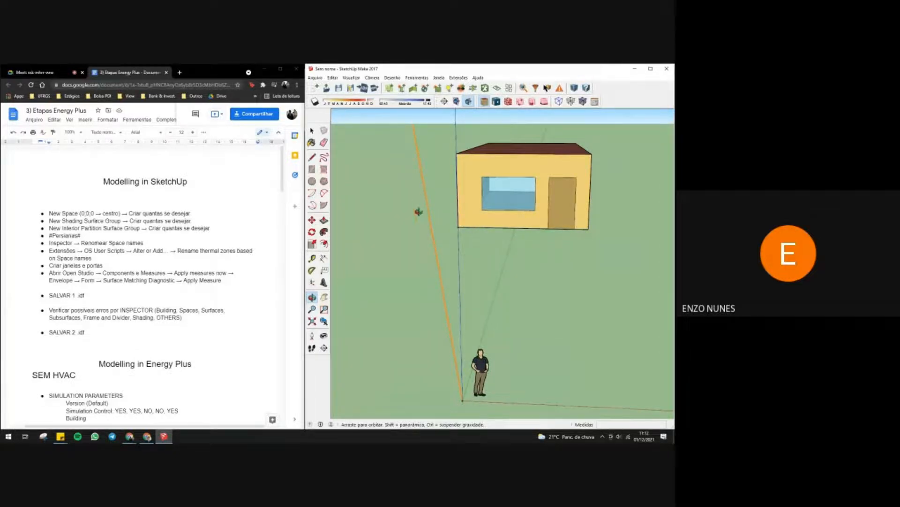
mouse_move(538, 255)
mouse_down()
mouse_move(514, 252)
mouse_move(514, 242)
mouse_move(527, 262)
mouse_move(505, 263)
mouse_move(539, 254)
mouse_move(521, 253)
mouse_up()
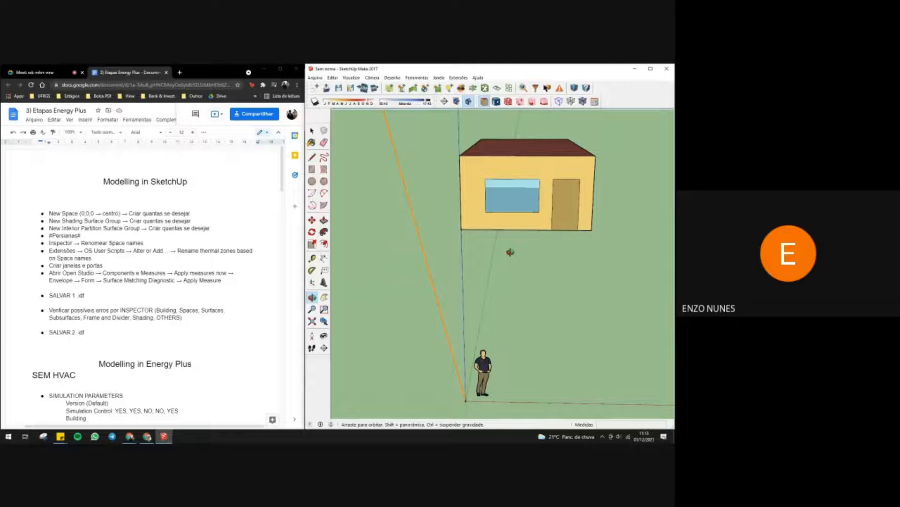
drag(509, 252, 511, 250)
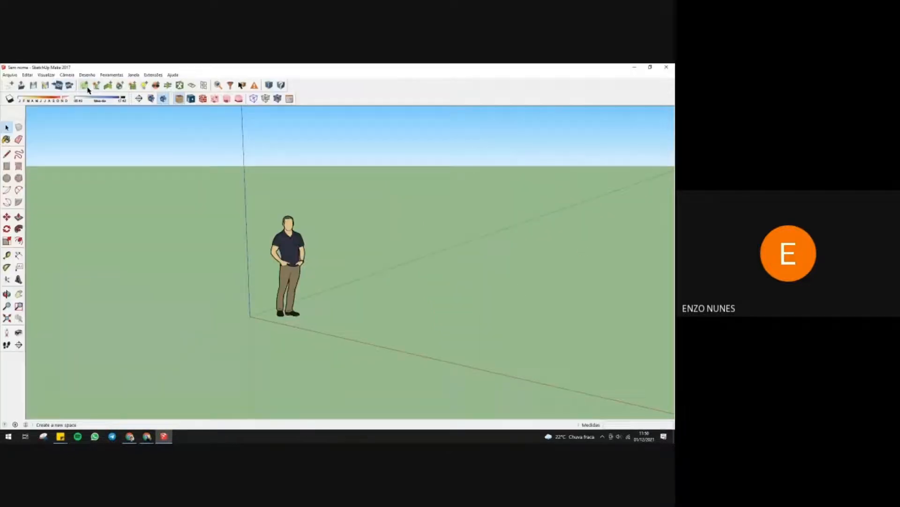
- Create a new space at the origin and draw its rectangular floor, 11.52 m along the green axis by 8.4 m along the red axis
click(85, 85)
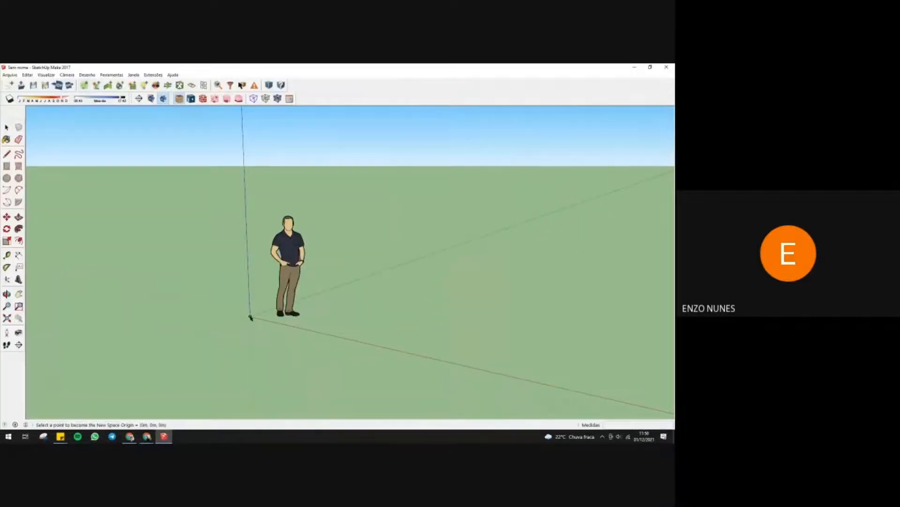
click(251, 318)
click(12, 157)
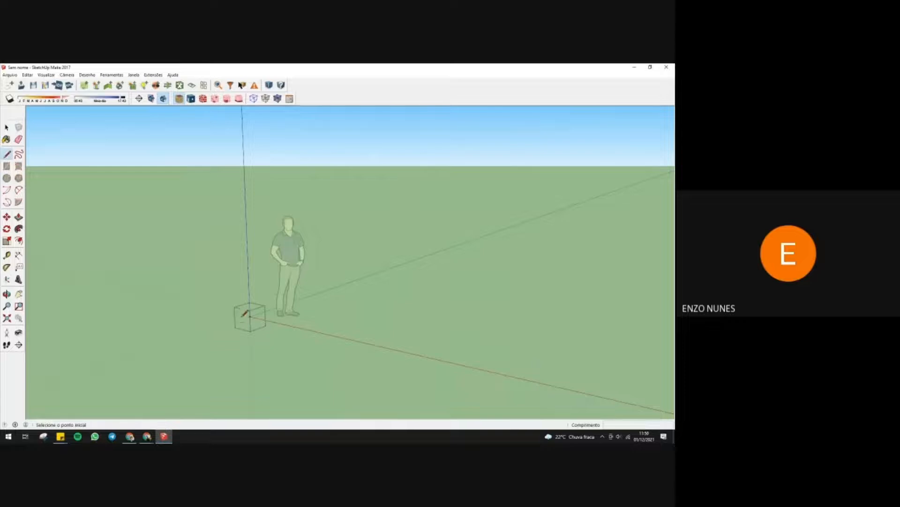
click(250, 316)
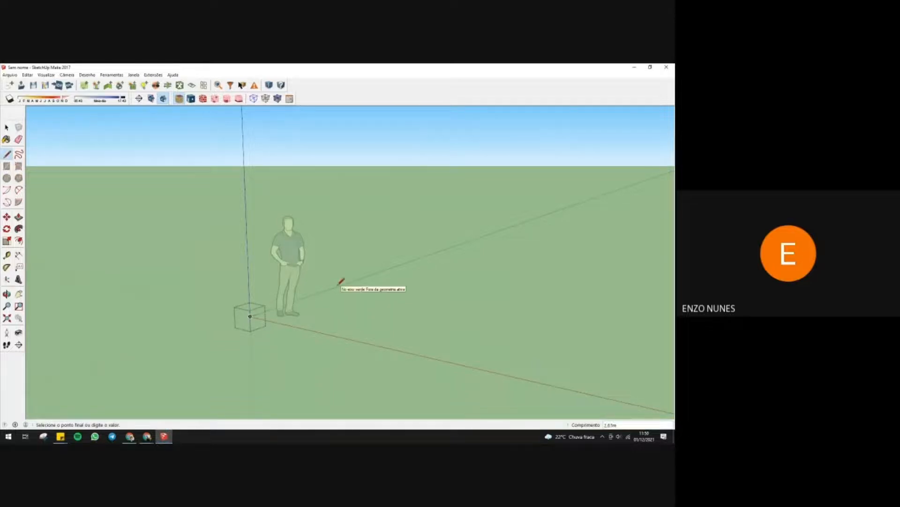
text(11,)
key(Return)
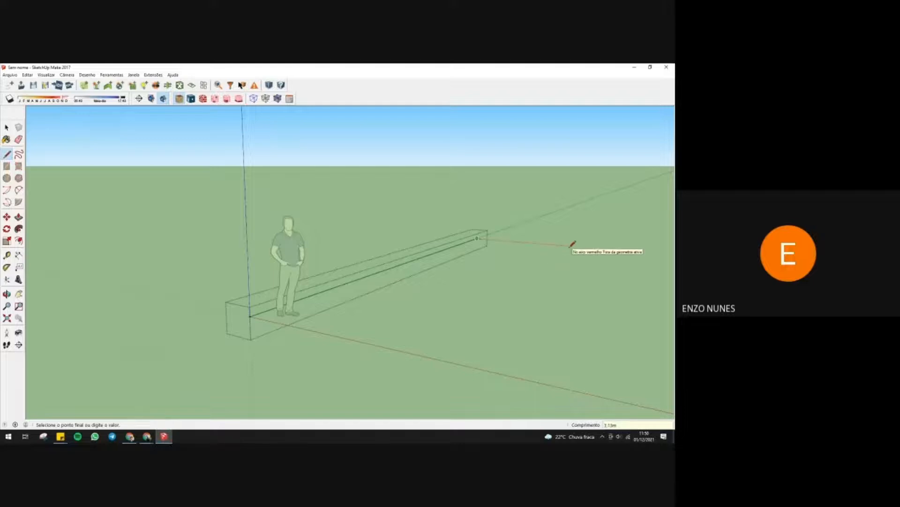
text(8,4)
key(Return)
scroll(436, 281, down, 4)
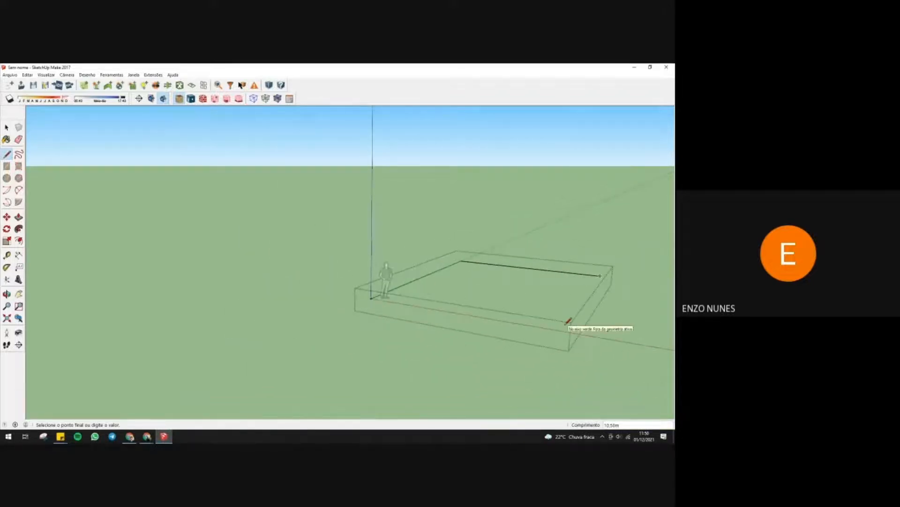
key(Return)
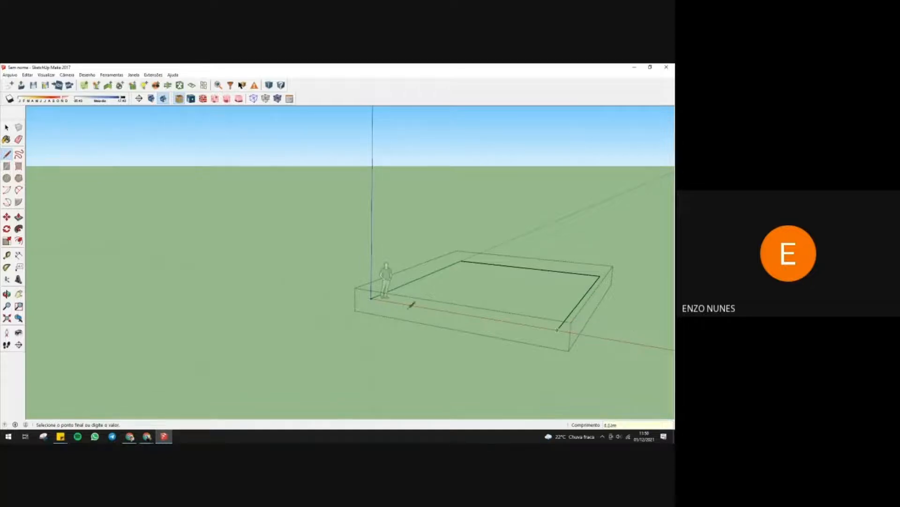
click(371, 296)
scroll(426, 317, down, 2)
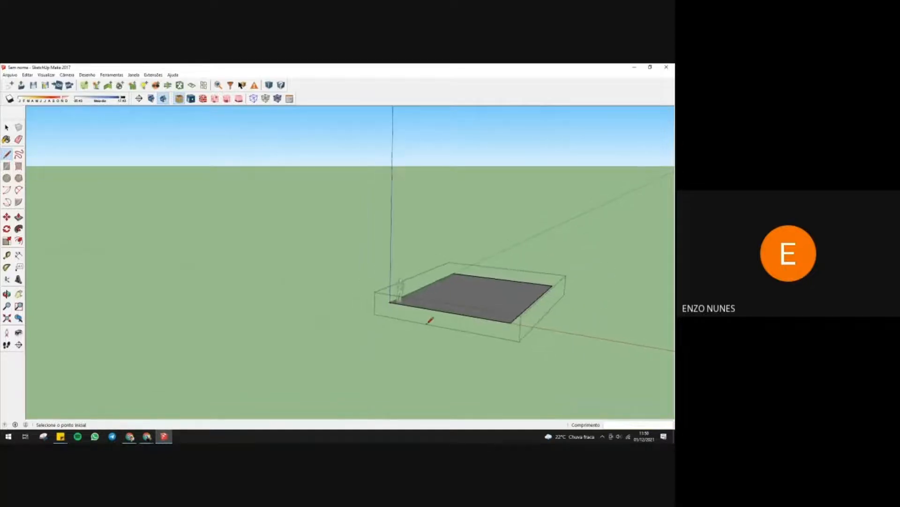
- Draw the 3.84 m high end wall on the 8.4 m floor edge farthest from the origin
middle_drag(478, 313, 613, 380)
scroll(426, 307, up, 4)
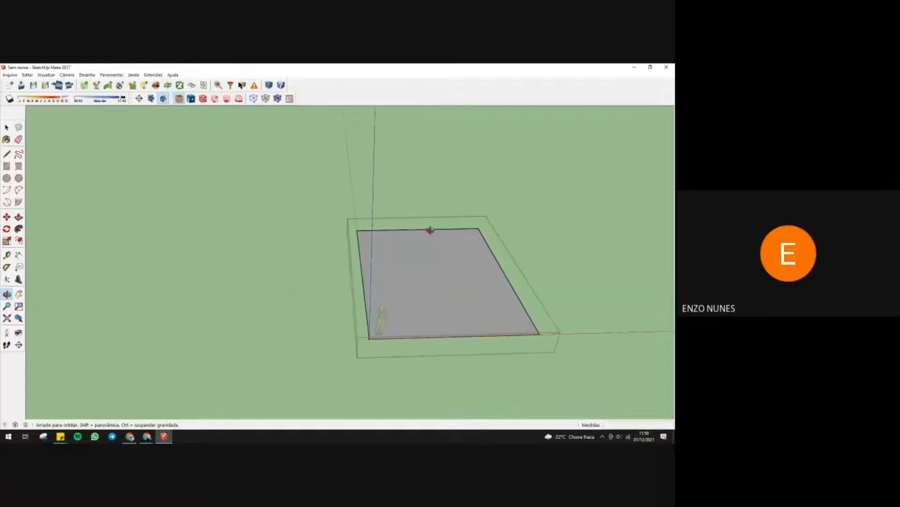
click(7, 154)
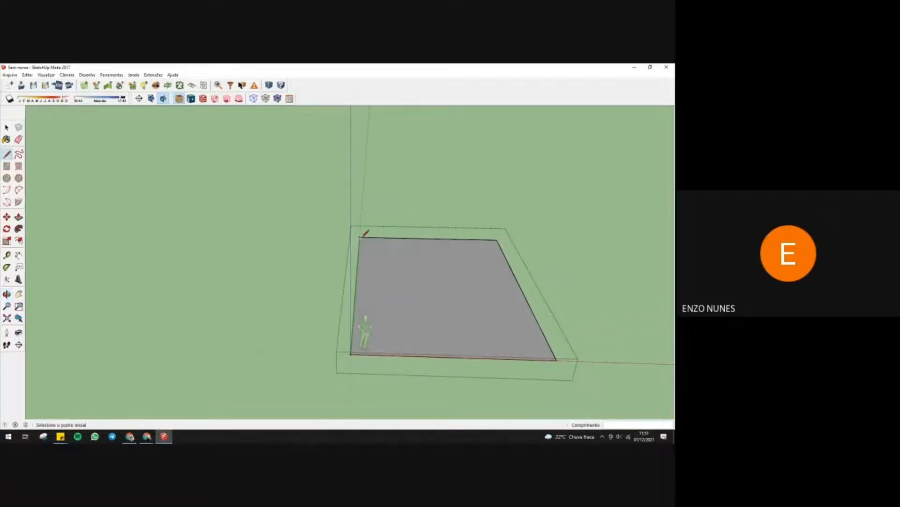
click(360, 237)
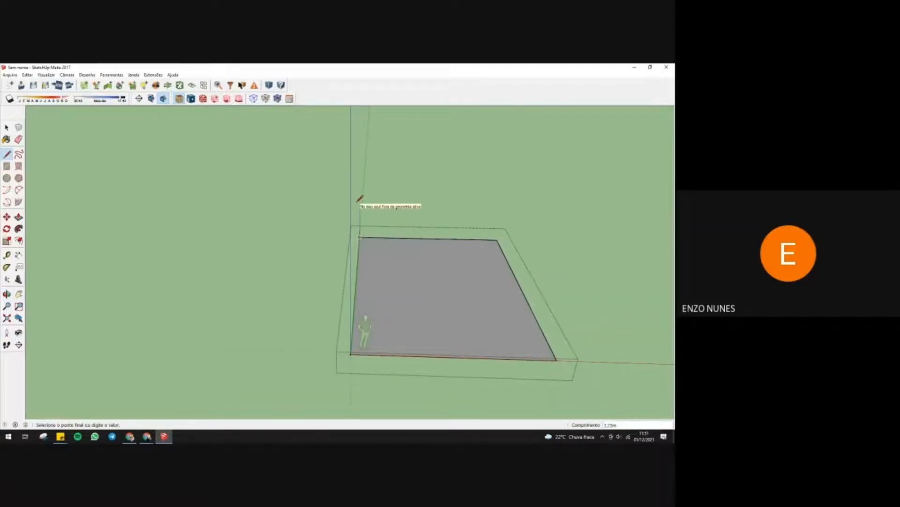
text(3.3)
key(Return)
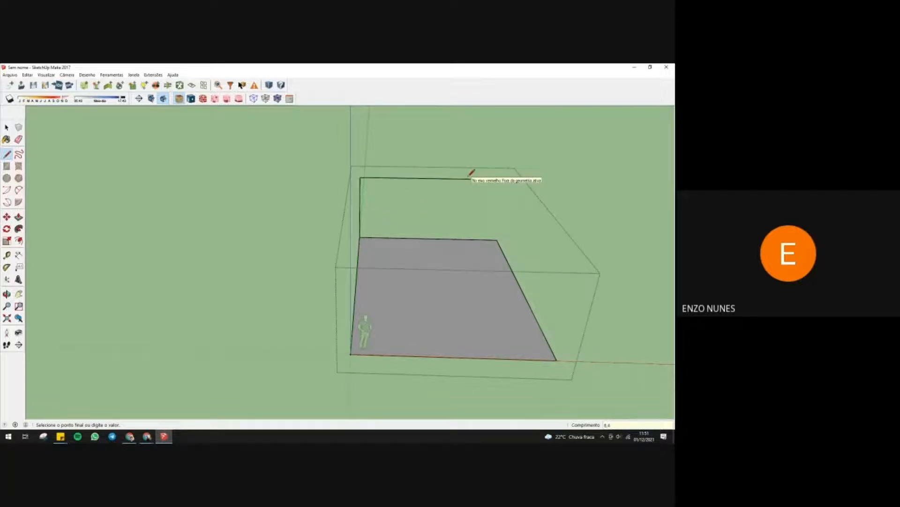
click(506, 179)
click(497, 239)
- Draw both 11.52 m side walls at the same height and close the remaining end wall and the roof
click(506, 179)
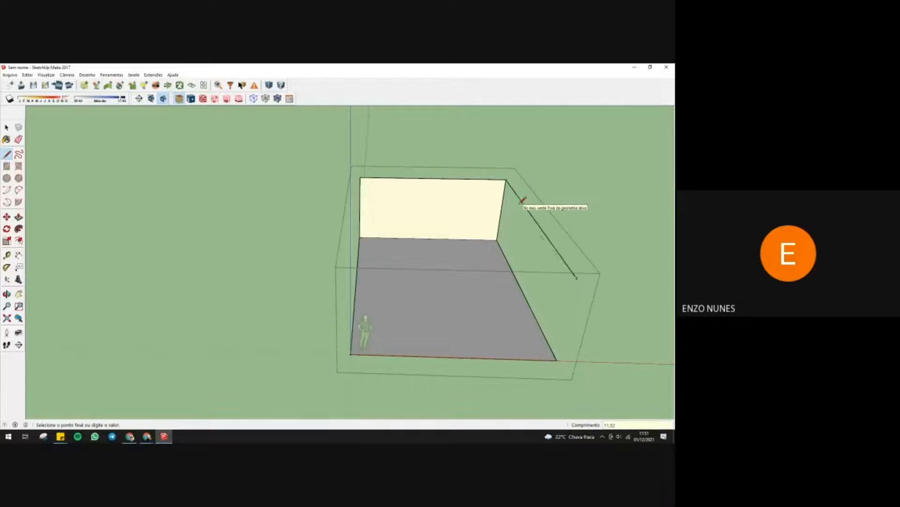
click(577, 279)
click(557, 360)
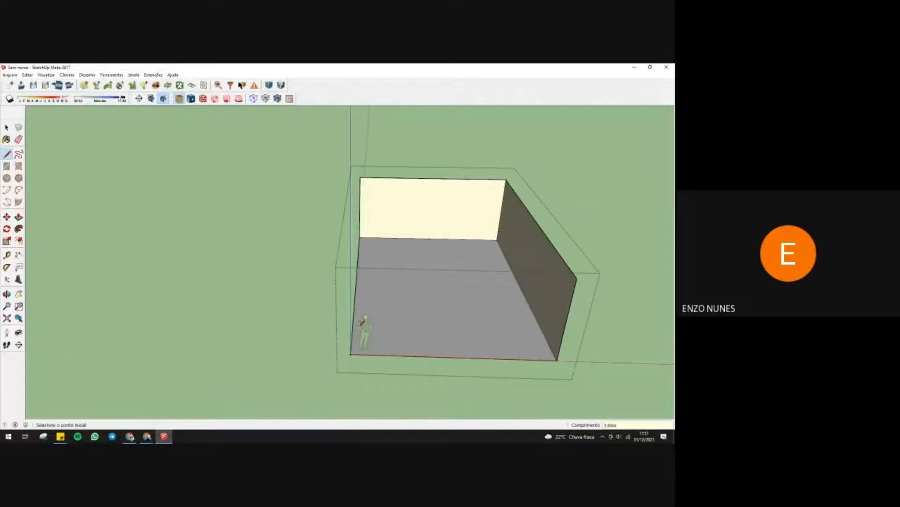
click(350, 354)
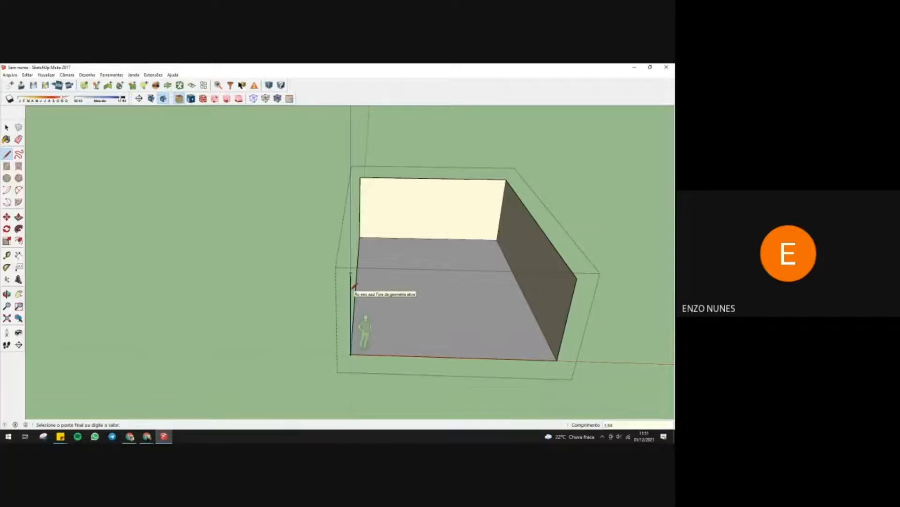
click(360, 177)
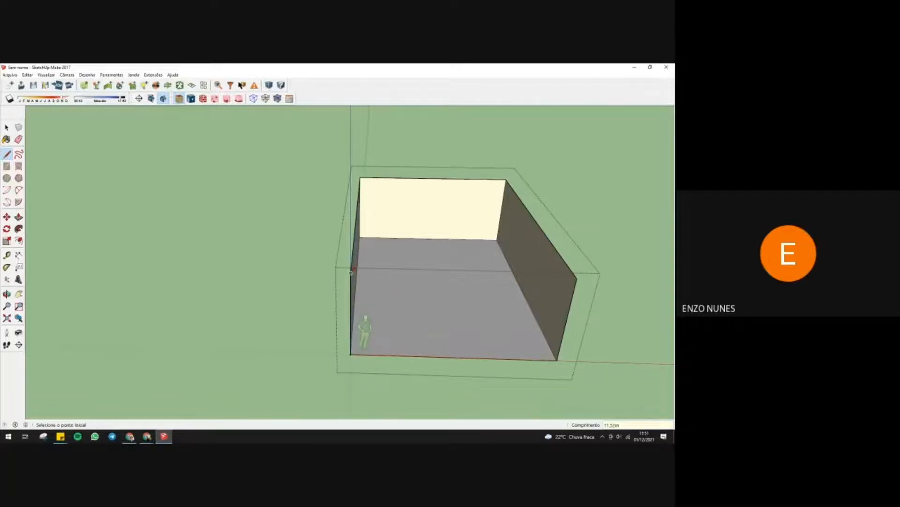
click(350, 272)
click(576, 277)
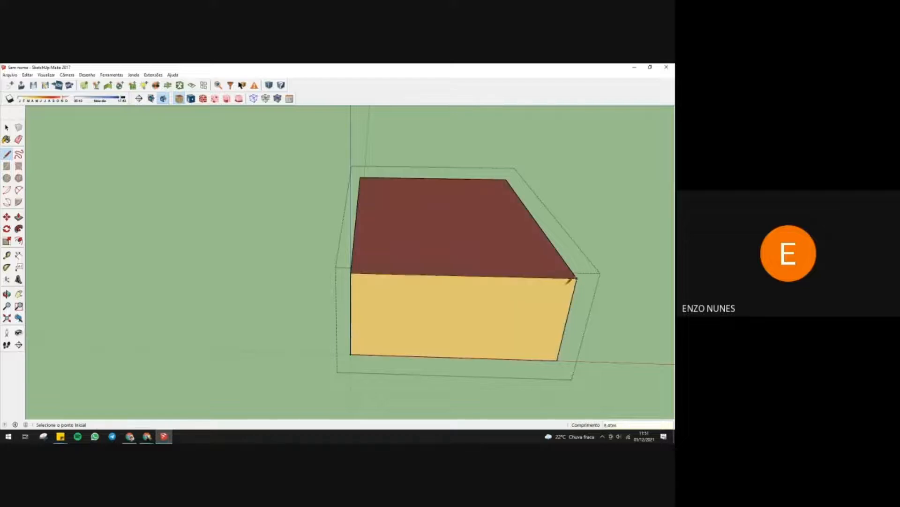
- Sketch guide lines on the long wall through the origin, marking the door's two sides with short verticals about 0.56 m high
middle_drag(435, 273, 473, 221)
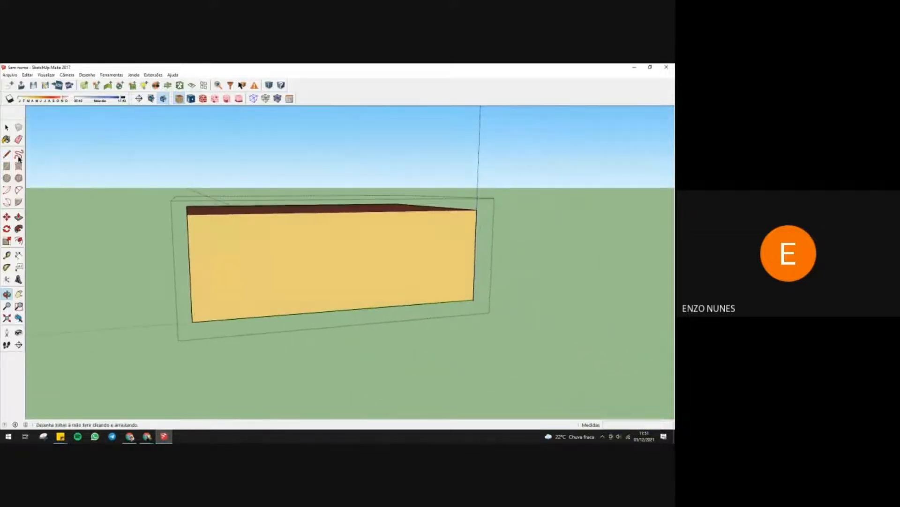
click(13, 156)
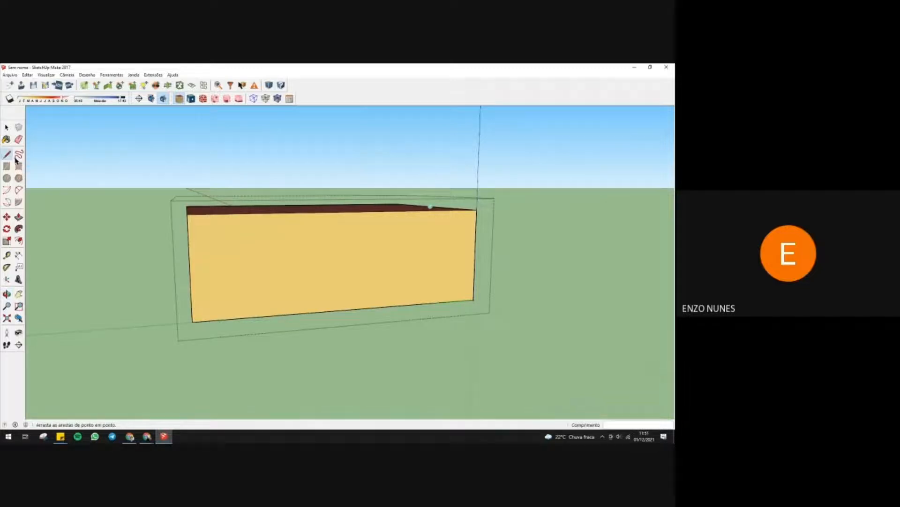
click(192, 306)
click(228, 304)
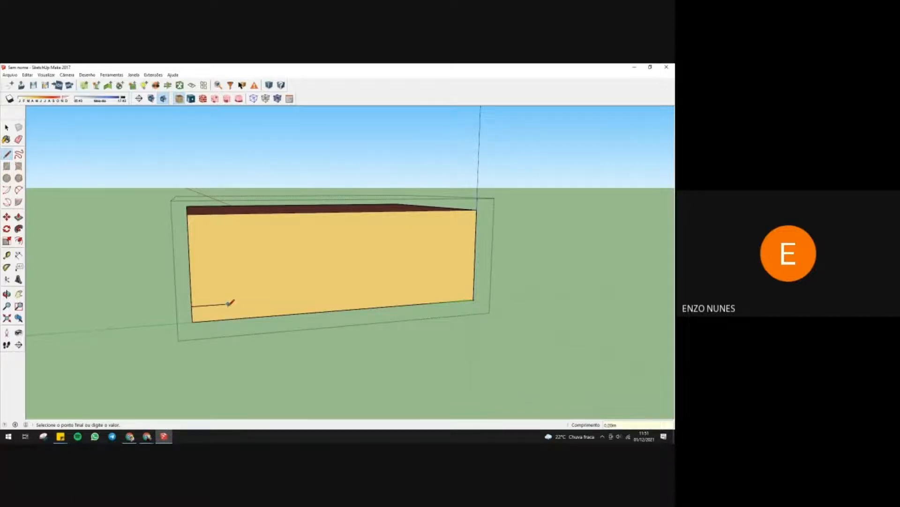
click(229, 319)
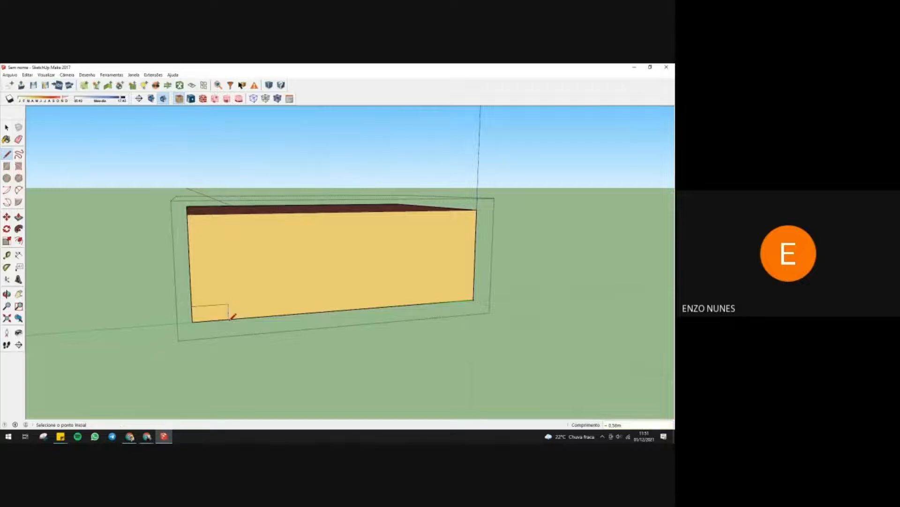
click(228, 303)
click(272, 300)
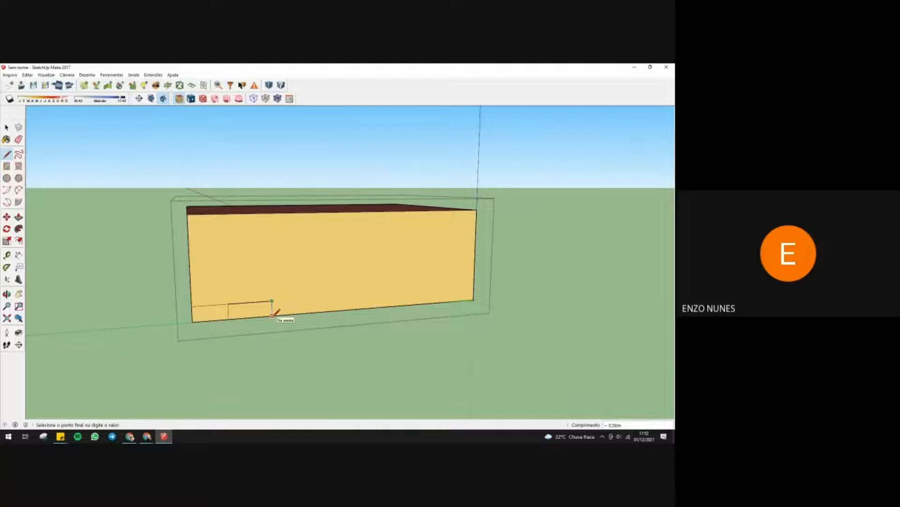
click(273, 315)
click(272, 301)
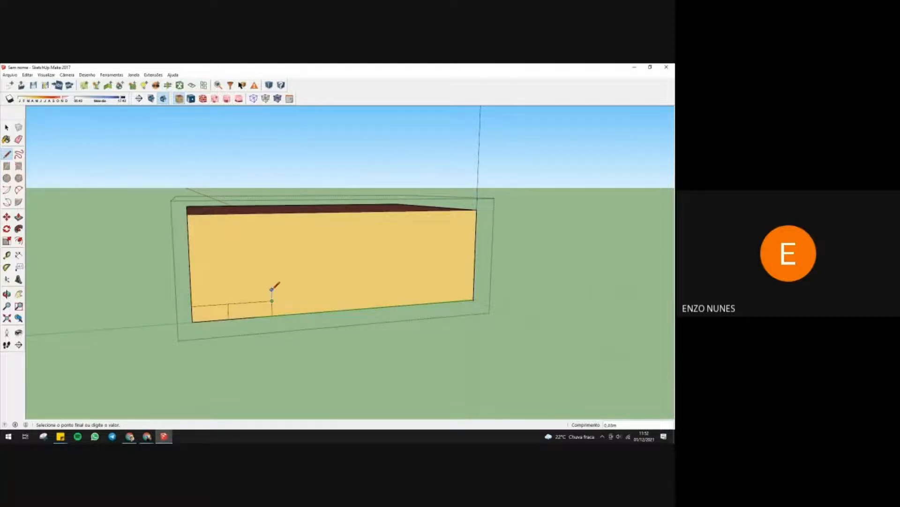
- Erase the horizontal guide lines on the long wall, leaving only the two short vertical side marks
key(Escape)
click(18, 138)
click(253, 302)
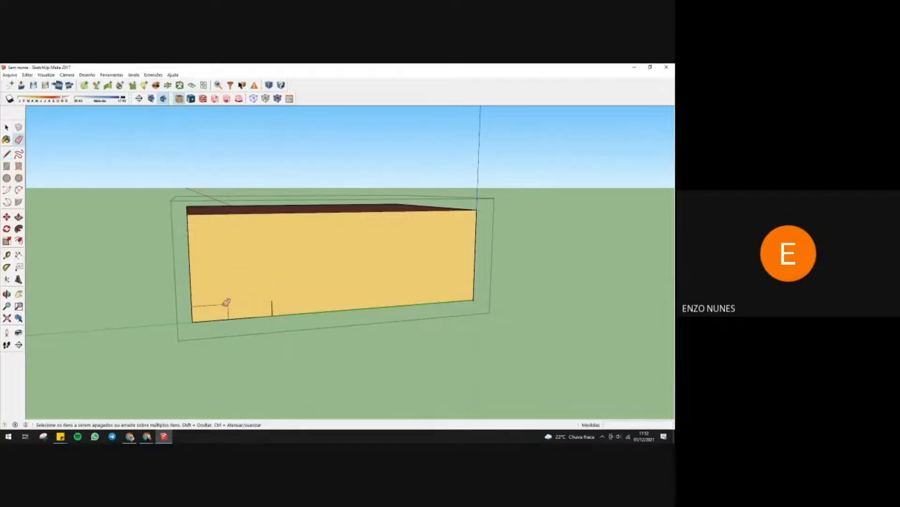
click(225, 304)
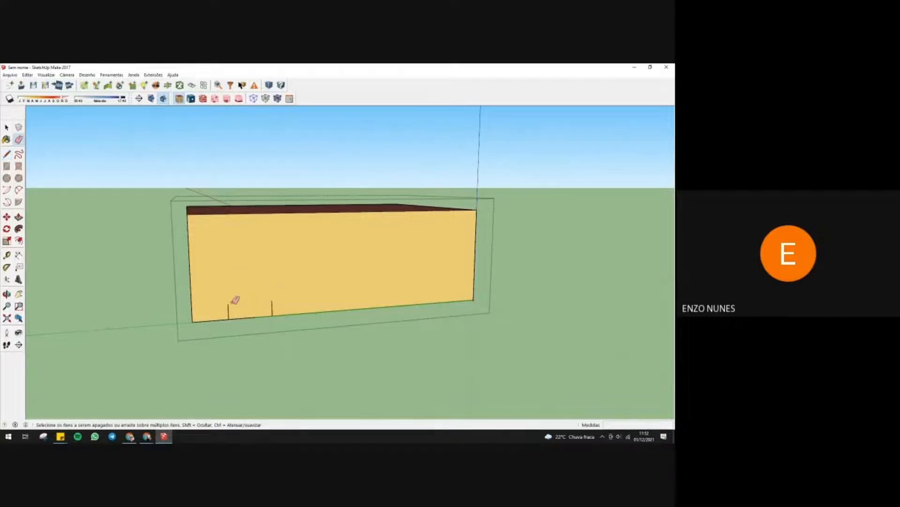
- Draw a 3.3 m vertical line up from the floor between the door marks and connect it across and down to the mark nearer the origin
click(9, 155)
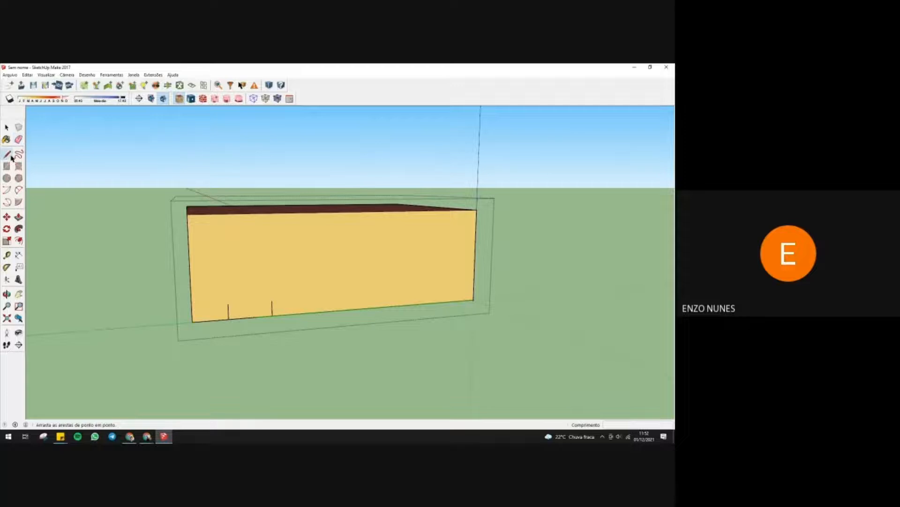
click(250, 317)
text(3,3)
key(Return)
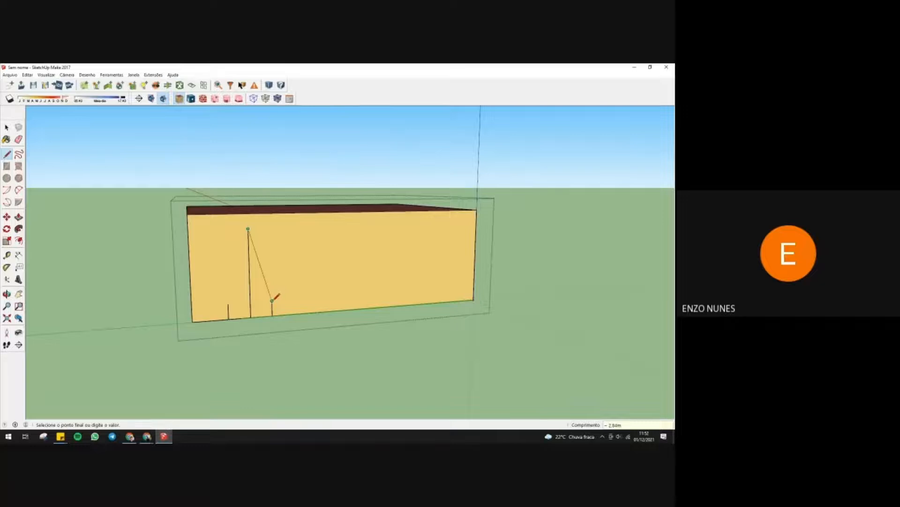
click(271, 228)
click(272, 301)
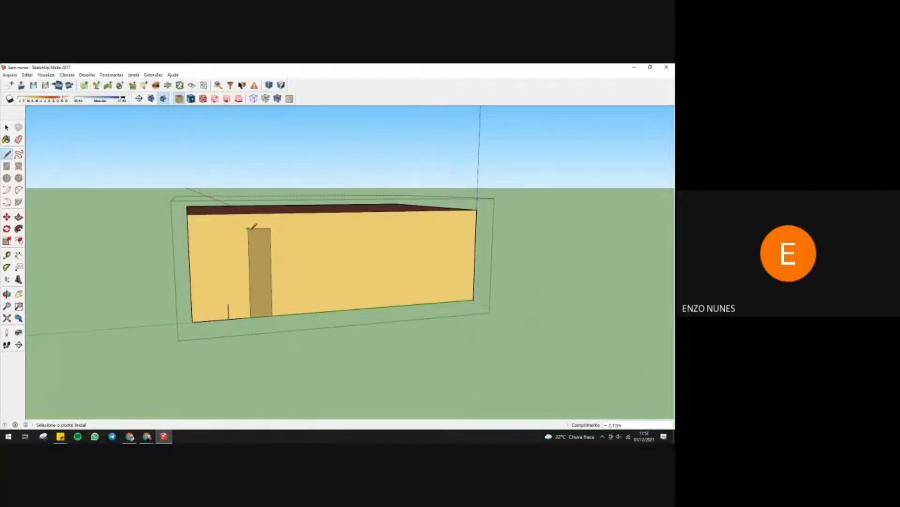
- Erase the intermediate vertical line and extend the other side mark up to the door's top edge to close the full-width door
click(19, 139)
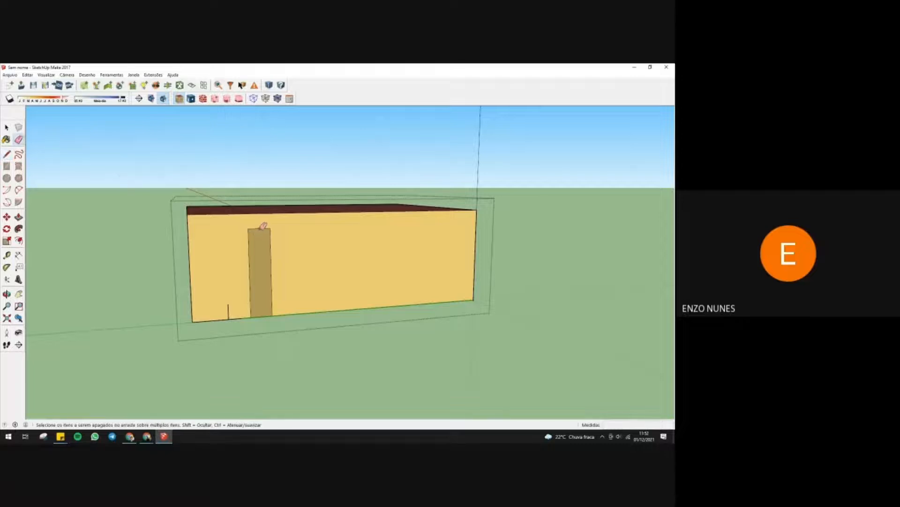
click(249, 240)
key(l)
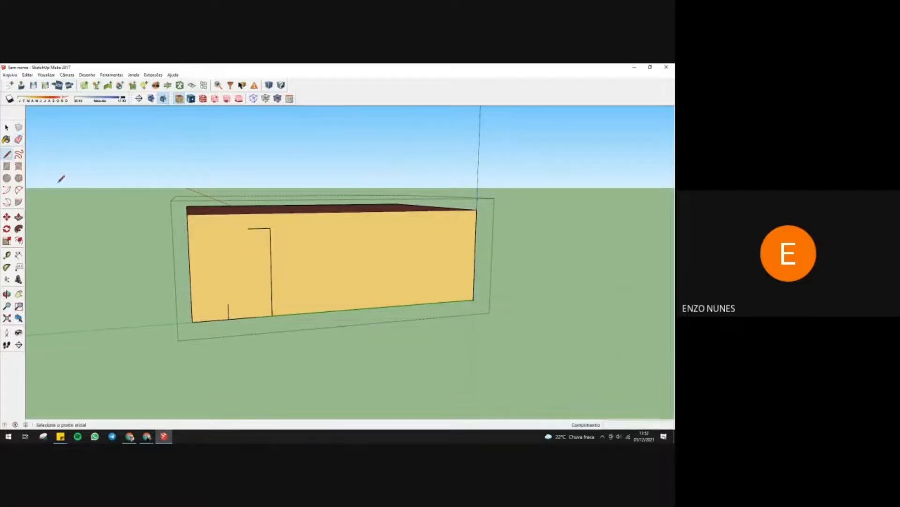
click(228, 303)
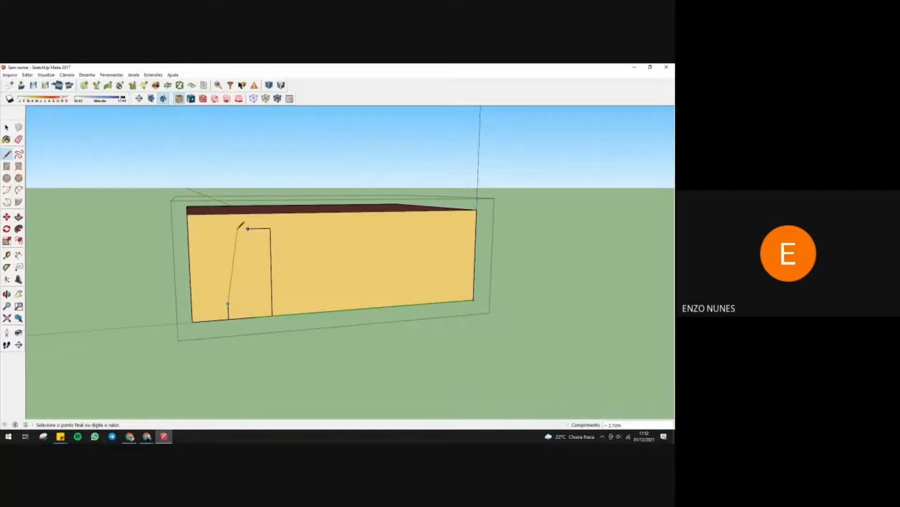
click(225, 229)
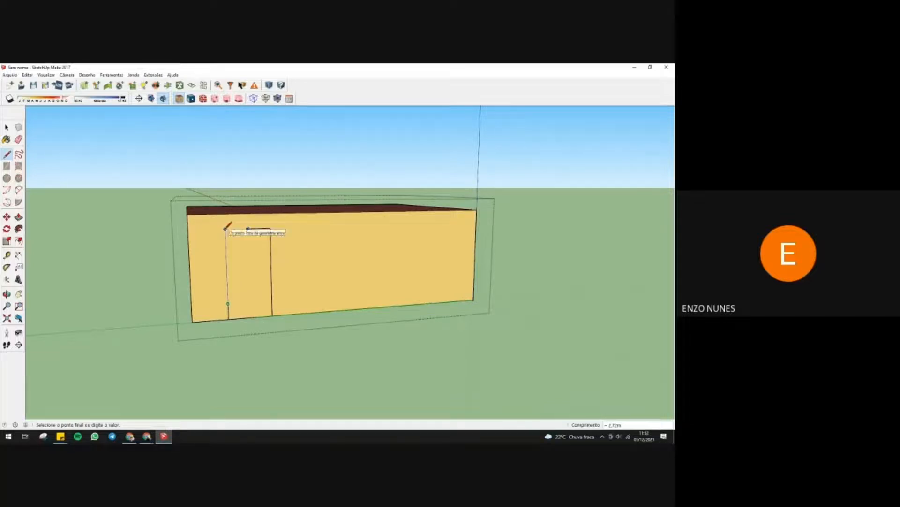
click(248, 228)
- Draw a window beside the door on the same wall, 1.6 m wide and 2.35 m high, with its top aligned to the door's top
middle_drag(318, 288, 273, 273)
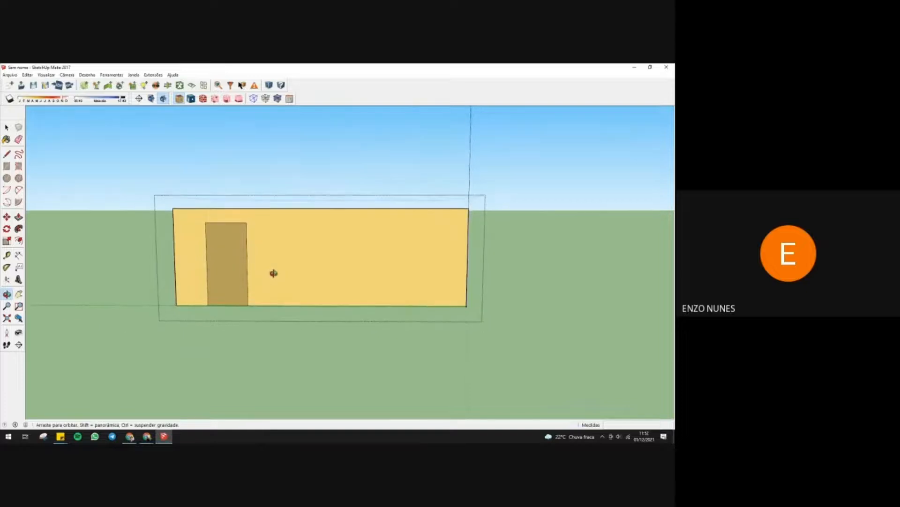
click(7, 153)
click(247, 222)
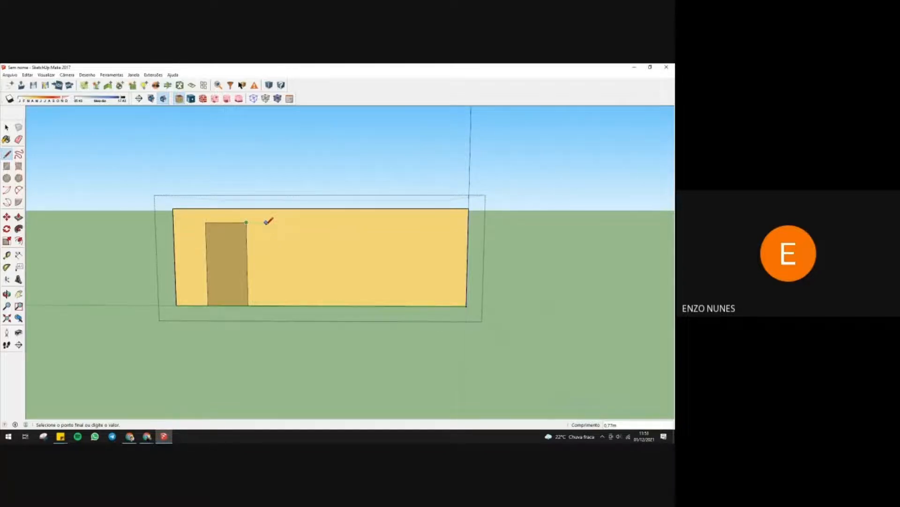
click(258, 222)
text(2,35)
key(Return)
text(1,6)
key(Return)
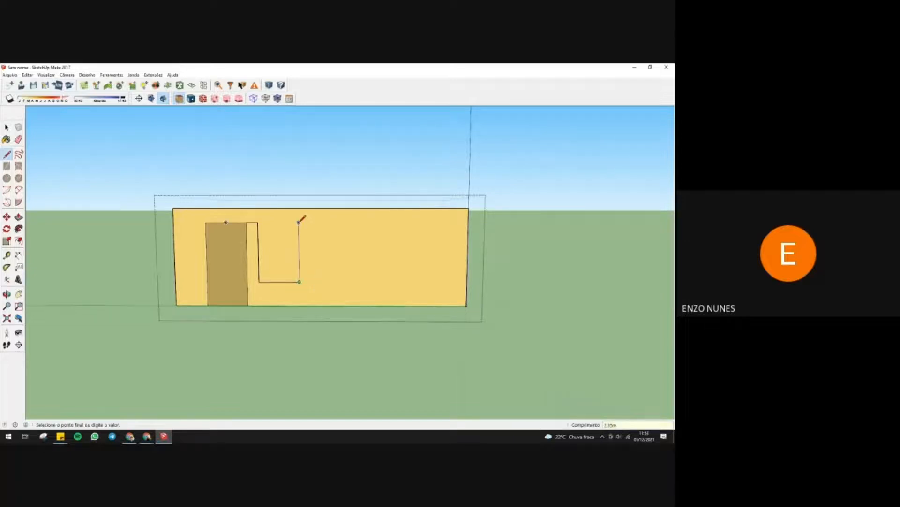
click(301, 223)
click(259, 223)
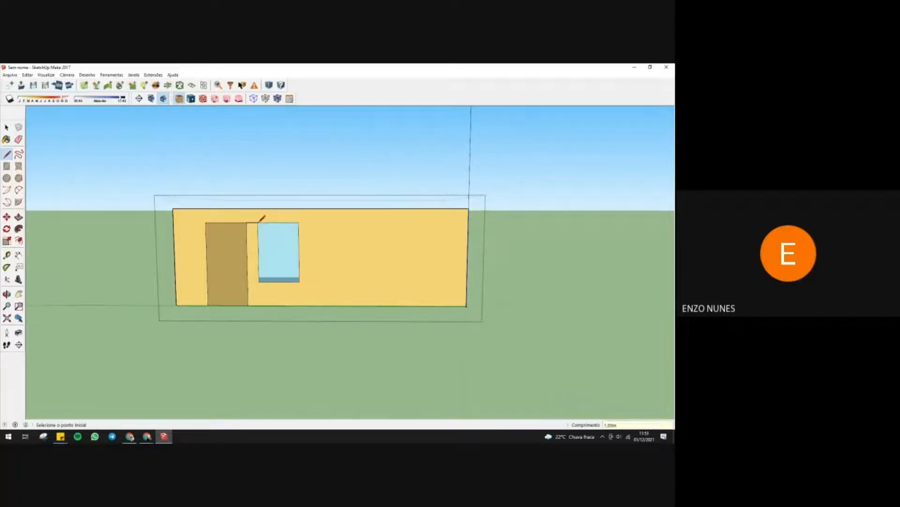
- Draw a second window 2.35 m high beside the first on the long wall, its top aligned with the first and its width matching
click(299, 222)
click(310, 222)
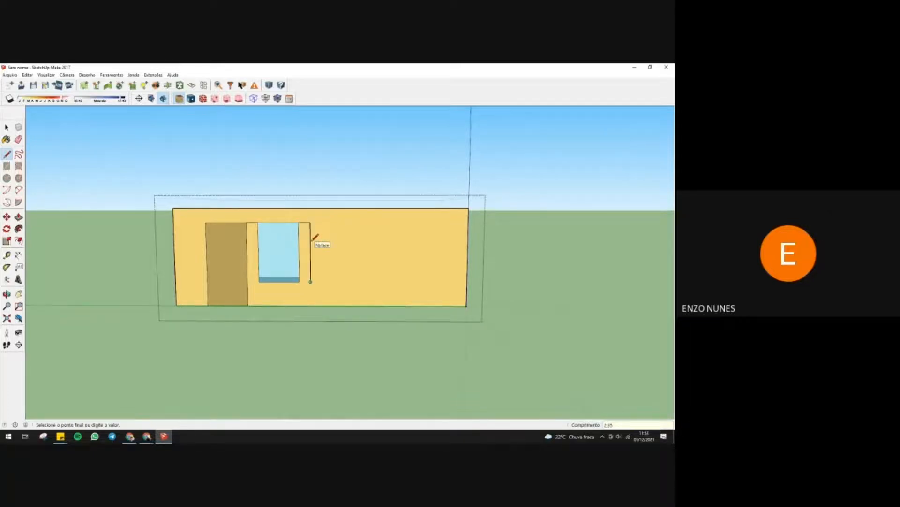
click(310, 282)
click(351, 281)
click(351, 222)
click(310, 222)
- Draw a third window 1.6 m wide farther along the long wall, level with the second window's top and bottom
click(351, 222)
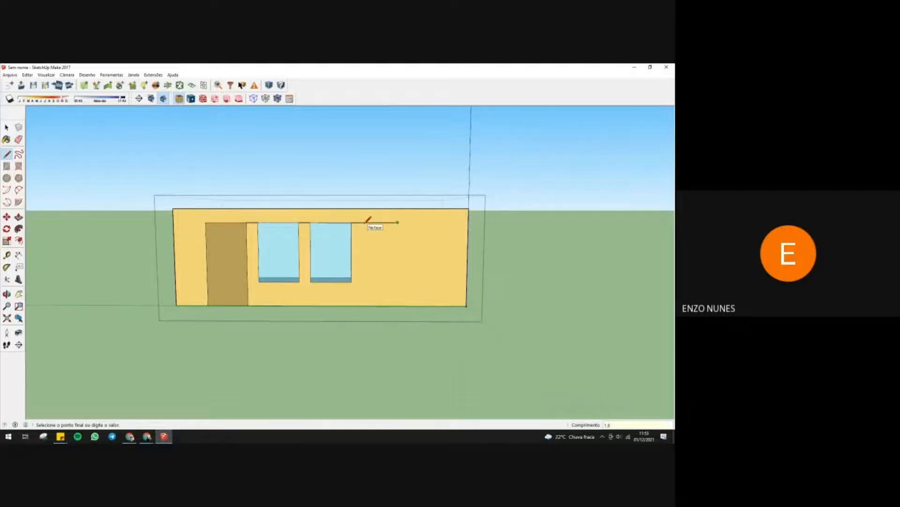
click(397, 222)
click(397, 282)
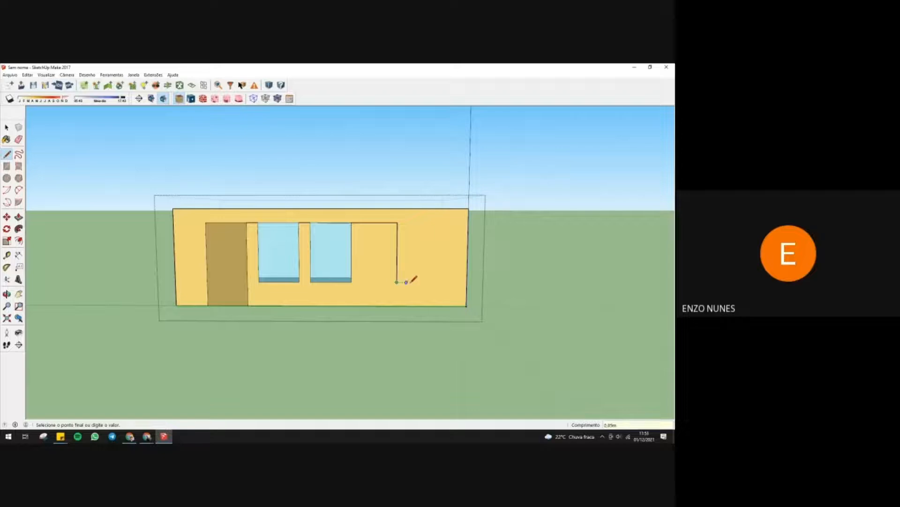
click(438, 282)
click(438, 222)
click(398, 222)
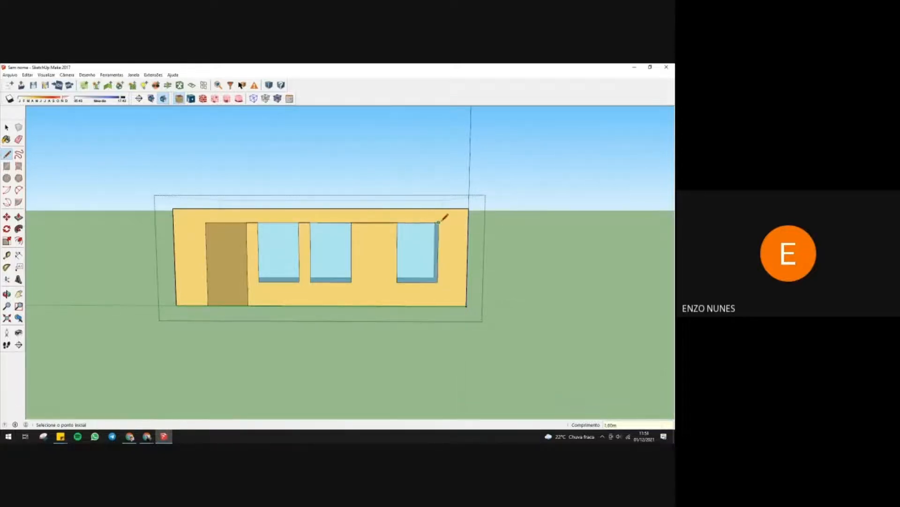
- Erase the connecting lines between the door and the windows on the long wall
click(438, 222)
key(Escape)
click(18, 140)
drag(255, 219, 373, 221)
- Extend a line from the third window's top to the wall corner and onto the adjoining short wall, erasing the long wall's helper segment
key(o)
drag(452, 237, 290, 237)
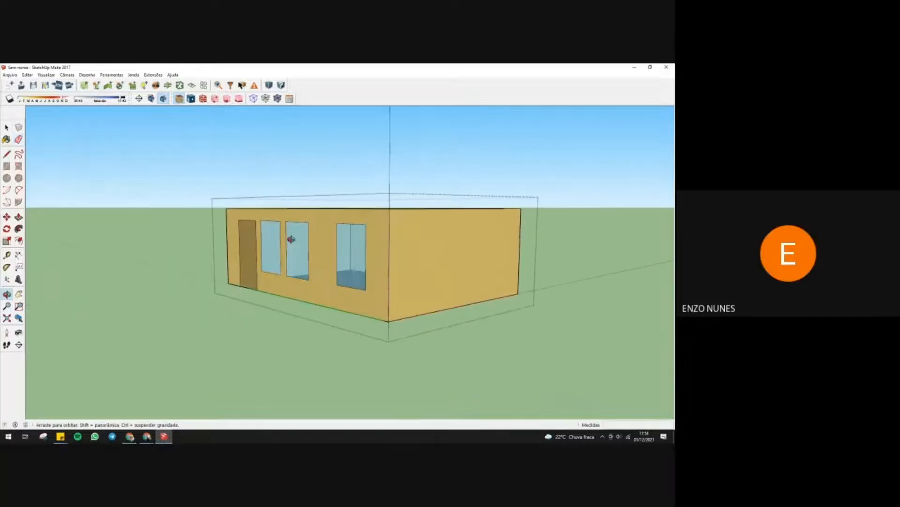
click(8, 155)
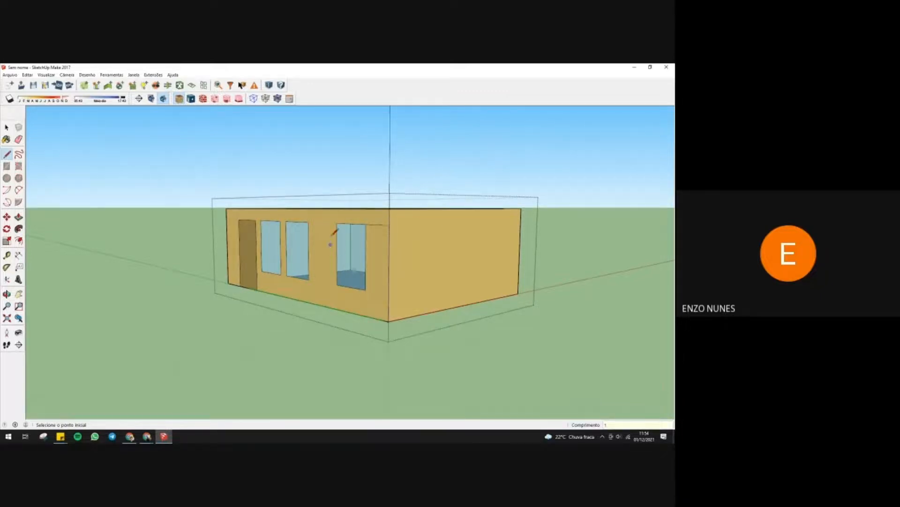
middle_drag(416, 244, 346, 246)
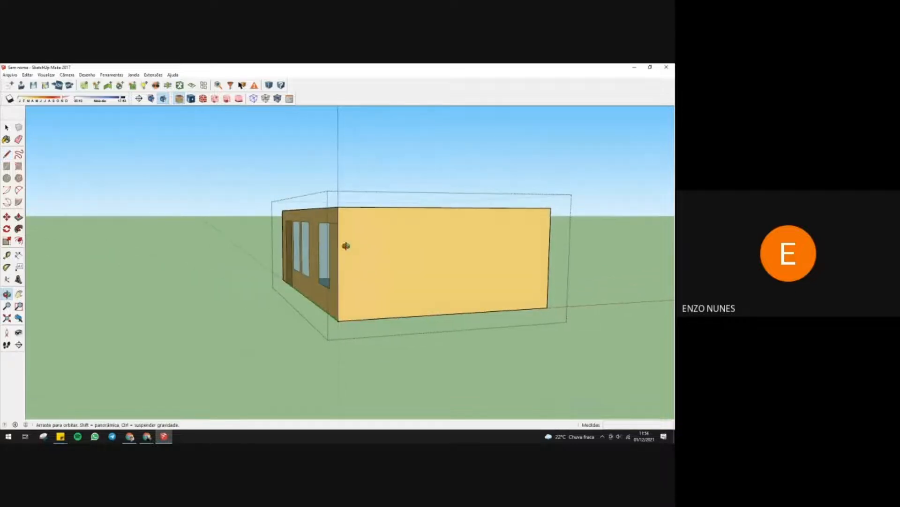
click(7, 155)
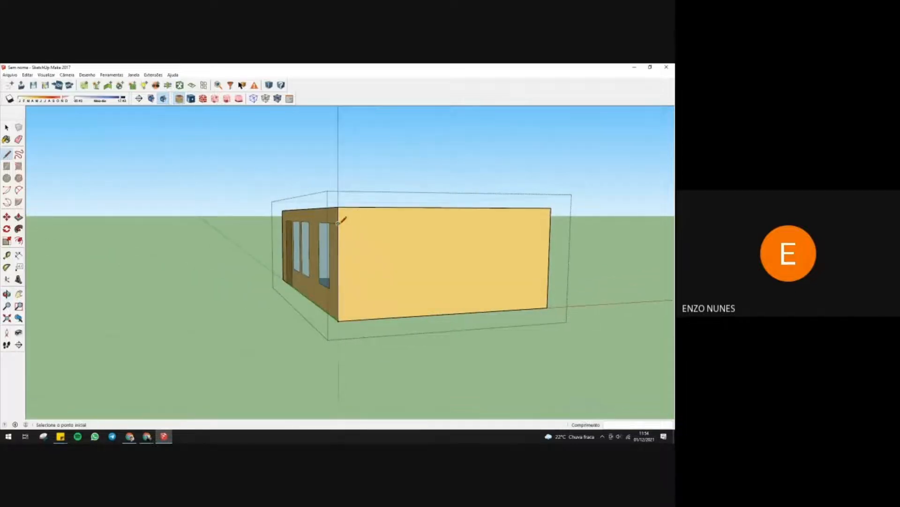
click(338, 223)
text(1,20m)
key(Return)
middle_drag(336, 228, 334, 228)
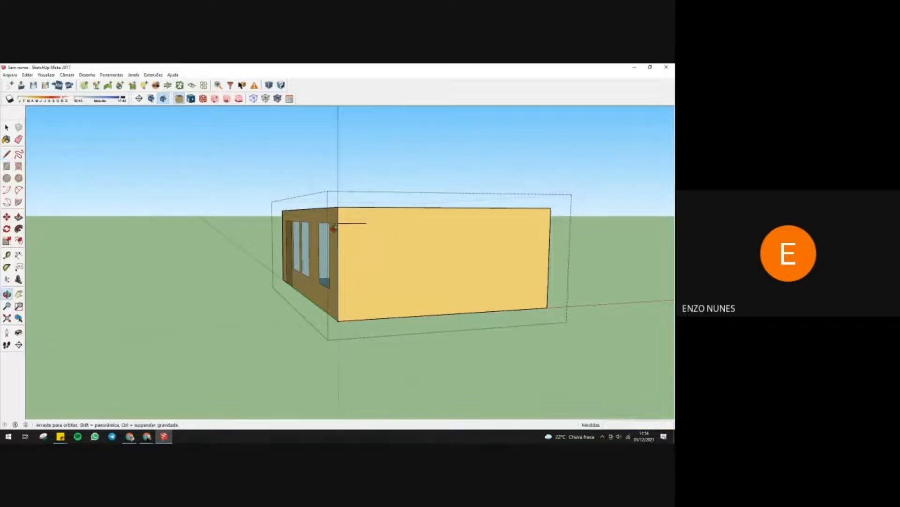
click(18, 139)
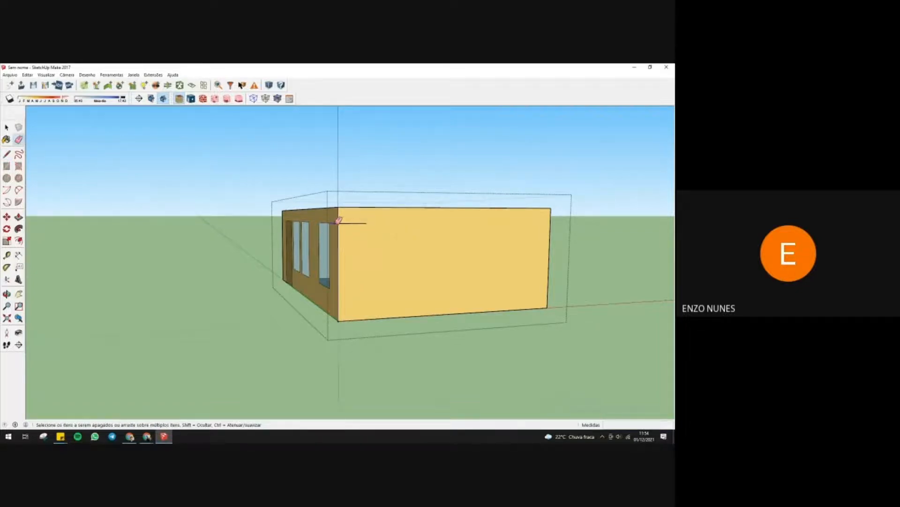
- Draw a window 1.2 m wide and 2.35 m high from the short wall's helper line, and extend a spacer line from its far top corner
mouse_move(364, 239)
middle_down()
mouse_move(453, 268)
mouse_move(265, 255)
mouse_move(291, 247)
middle_up()
key(l)
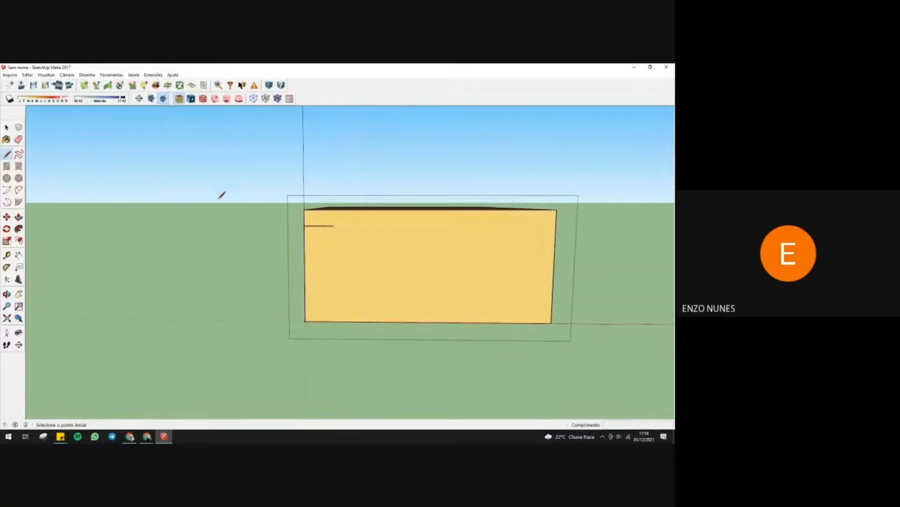
click(333, 226)
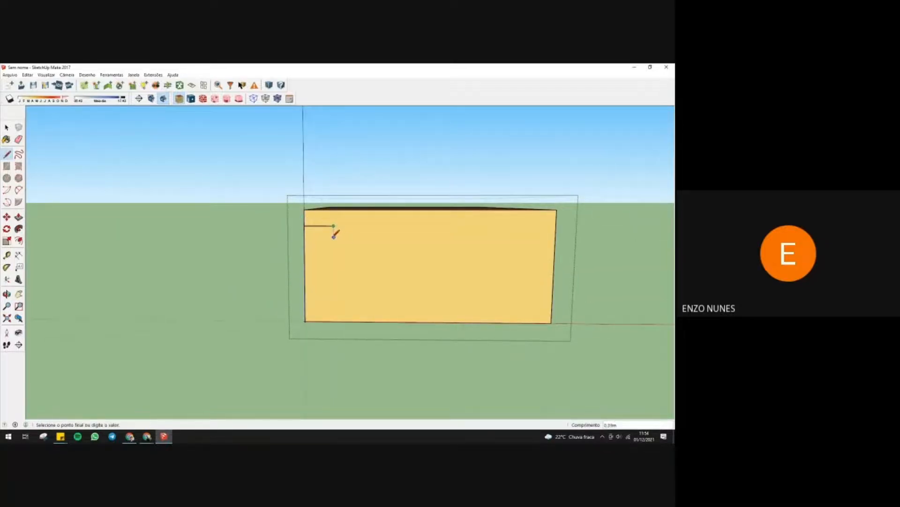
click(334, 294)
text(1,2)
key(Return)
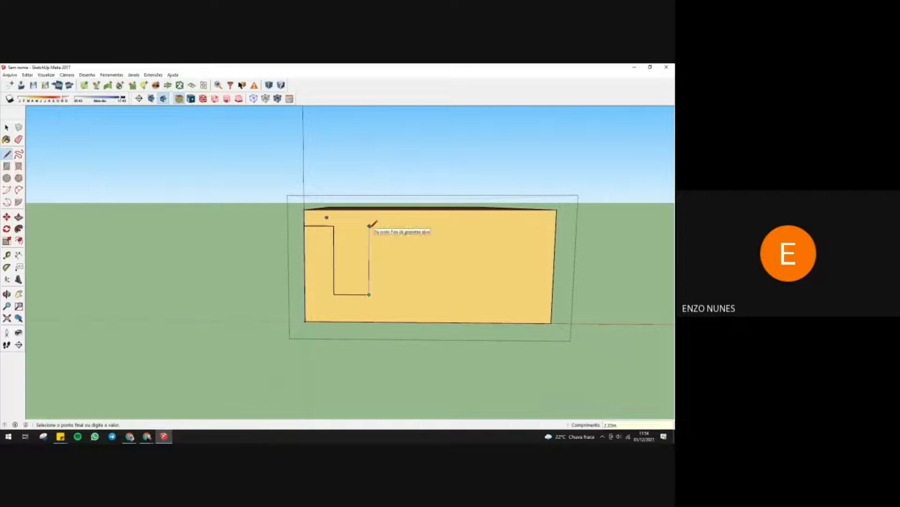
click(369, 225)
click(333, 226)
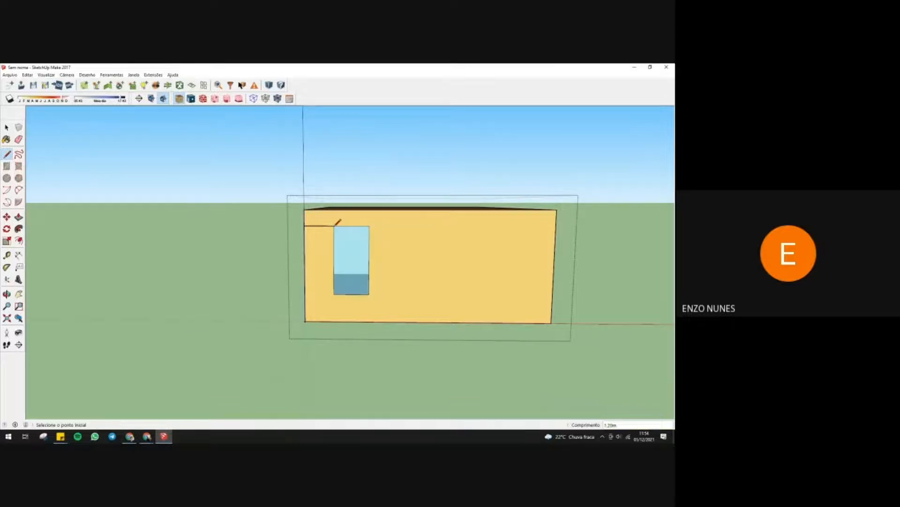
click(369, 226)
key(Return)
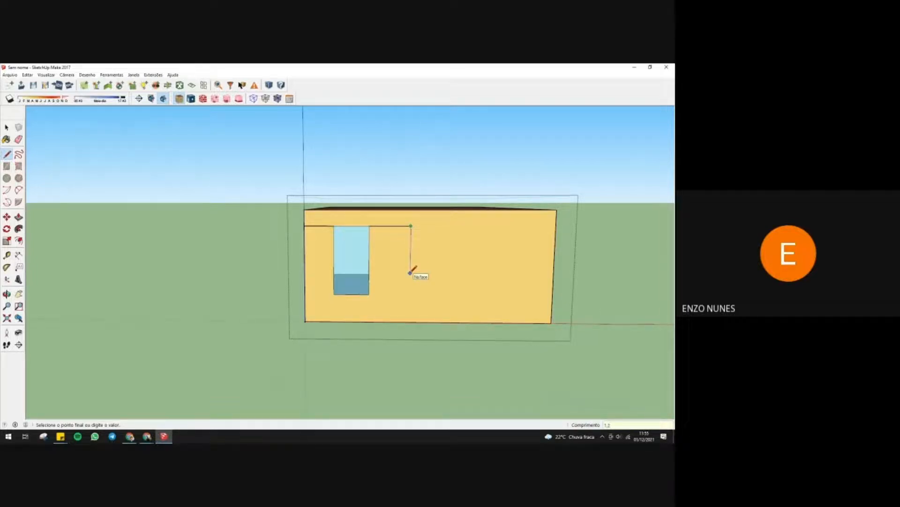
text(1,2)
key(Return)
key(ctrl+z)
- Draw a second window on the short wall from the spacer line's end, matching the first window's width and height
click(411, 225)
click(410, 294)
click(445, 295)
click(447, 224)
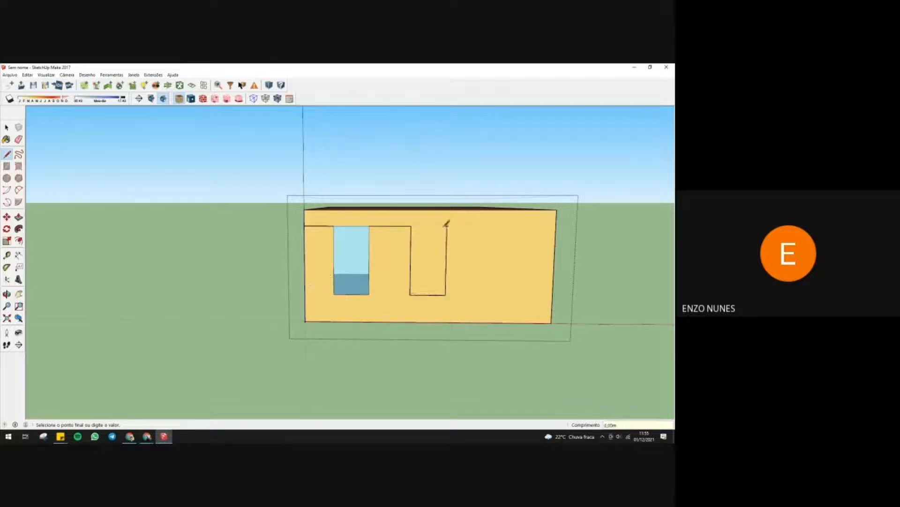
click(411, 226)
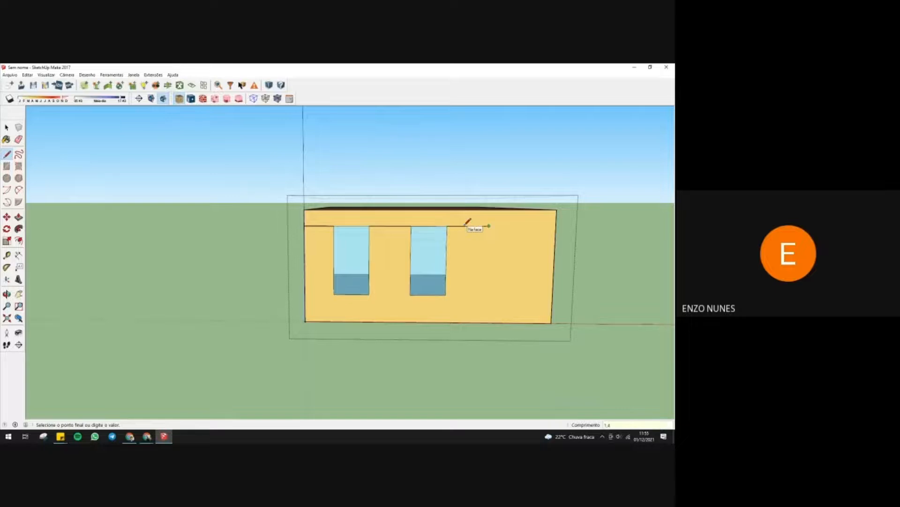
- Draw a third short-wall window 1.2 m wide, spaced 1.4 m from the second and level with its top and bottom
text(1,4)
key(Return)
click(487, 295)
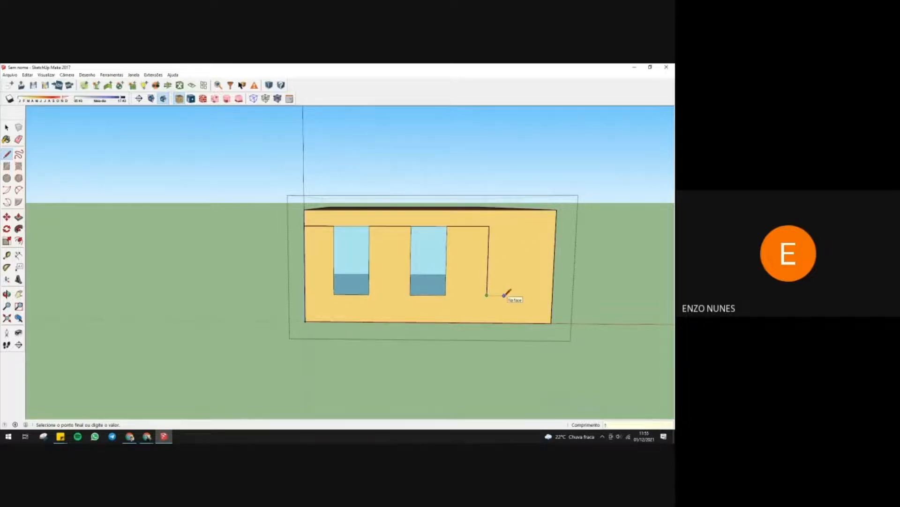
click(524, 295)
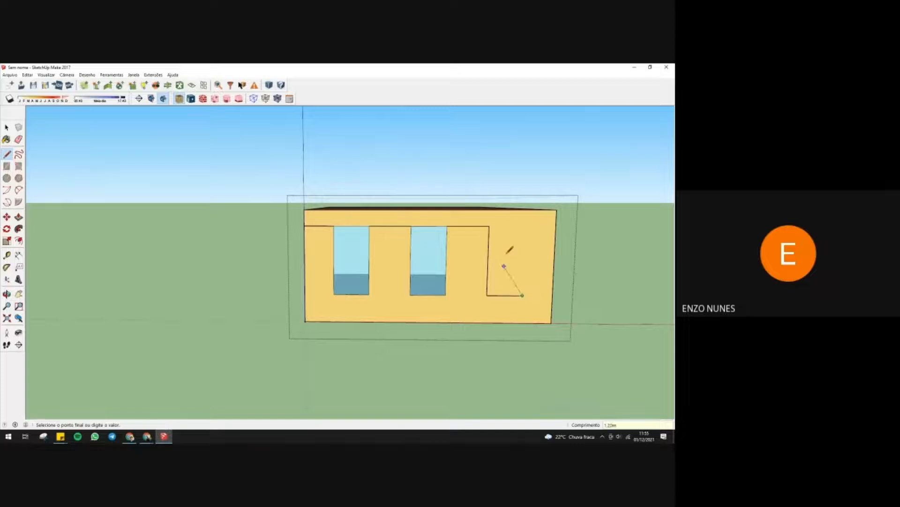
click(526, 227)
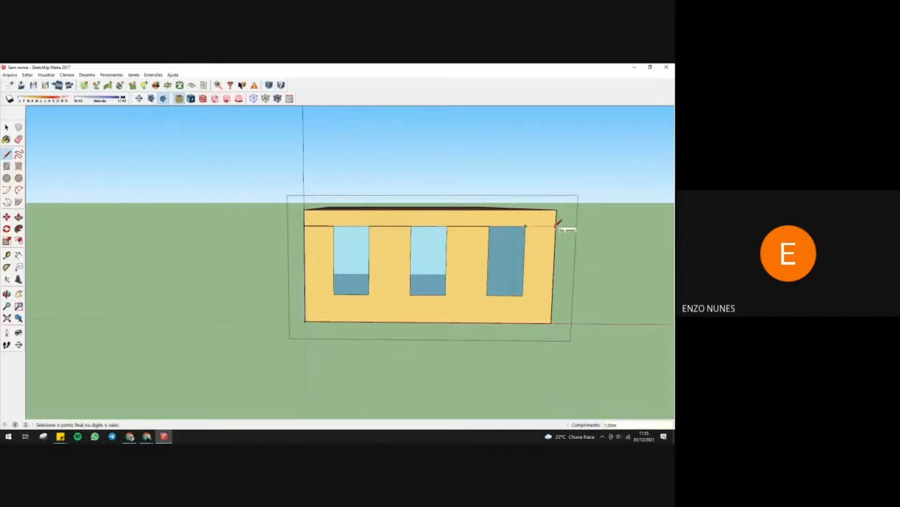
- Erase the horizontal helper lines between the short wall's corner and its three windows
click(18, 139)
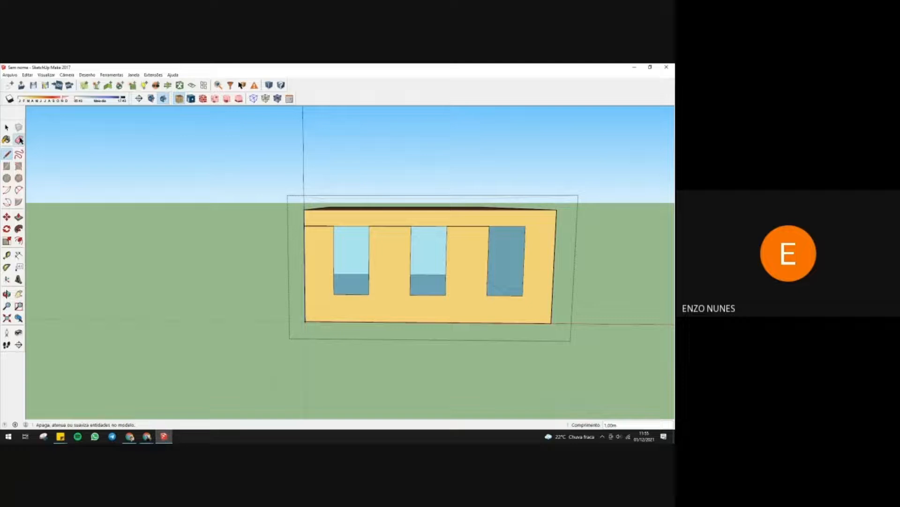
click(323, 226)
click(382, 226)
click(456, 227)
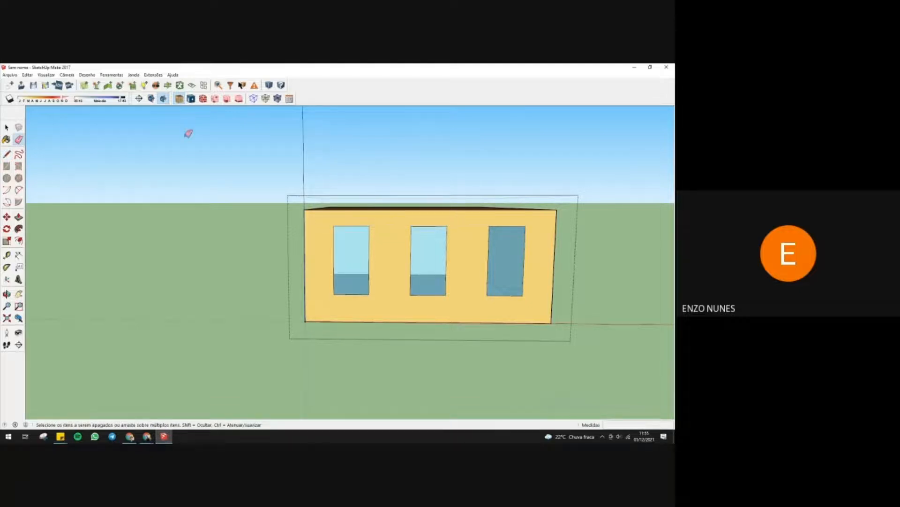
- Extend a line from the third window's top around the corner onto the blank long wall, and erase the short wall's helper segment
click(7, 128)
click(7, 154)
click(526, 226)
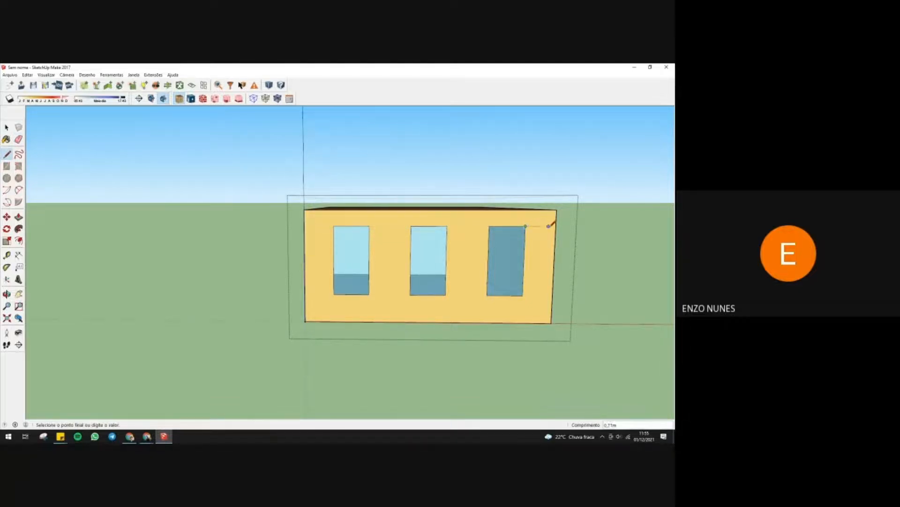
click(557, 224)
middle_drag(480, 237, 378, 243)
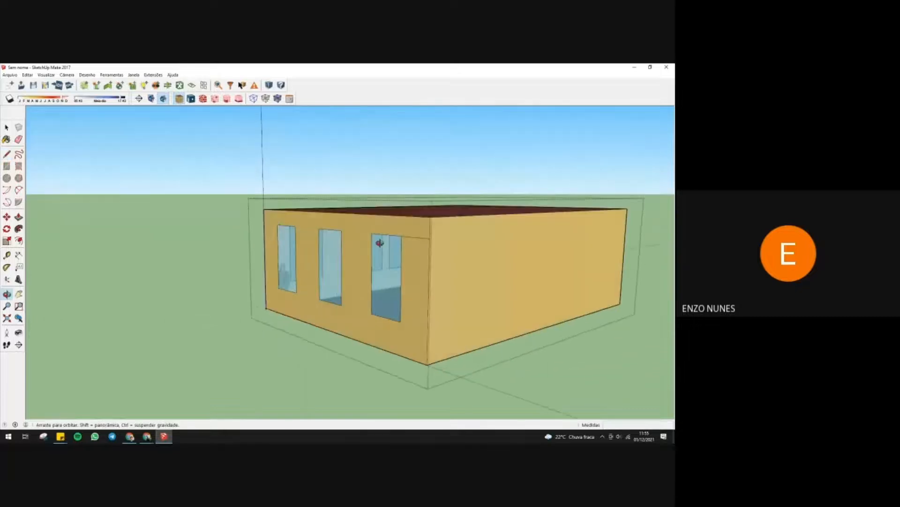
click(428, 237)
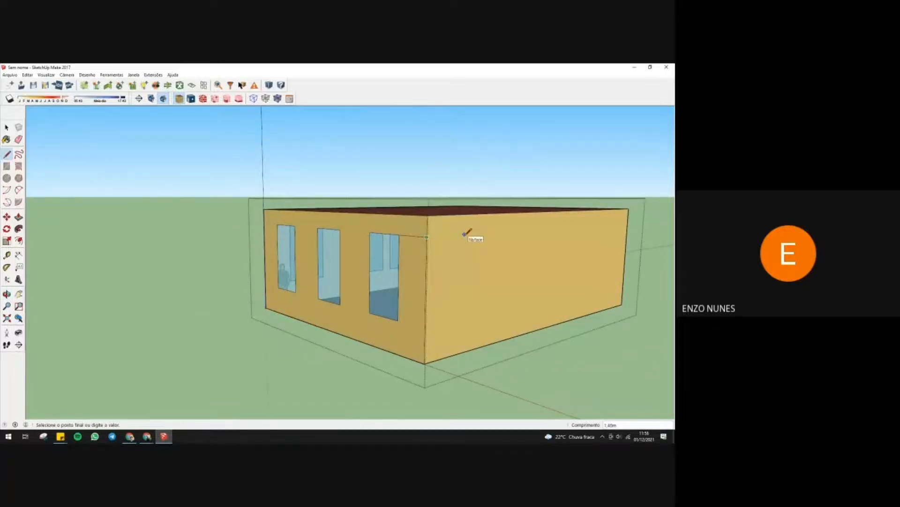
click(445, 236)
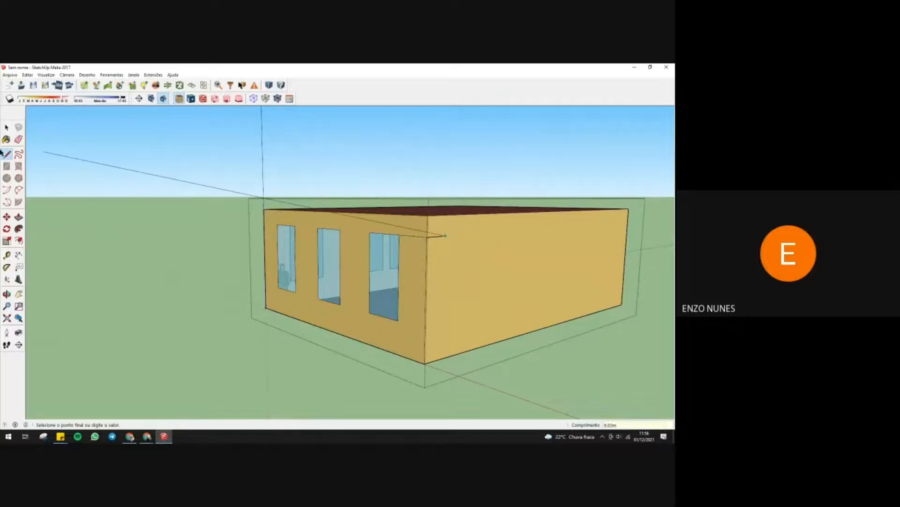
key(e)
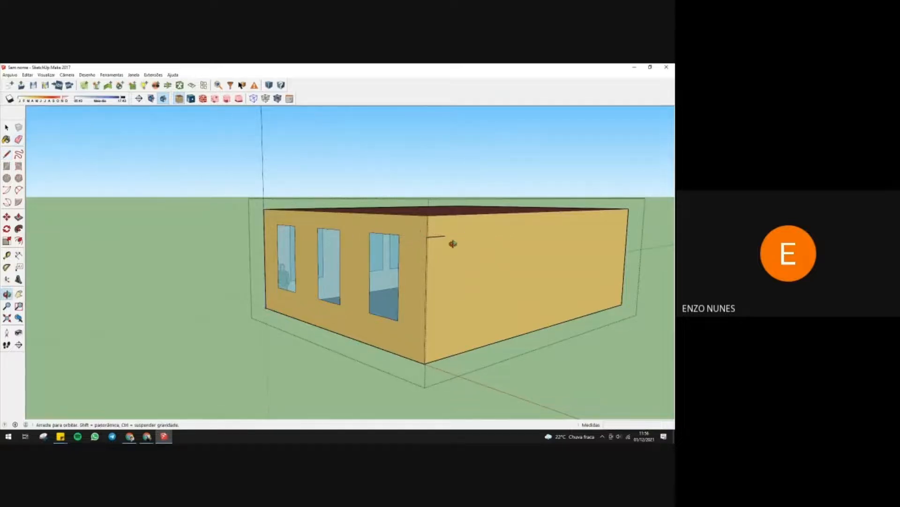
- Draw a wide window about 2.35 m high on the blank long wall, starting at the end of the corner helper line
middle_drag(452, 243, 376, 263)
key(l)
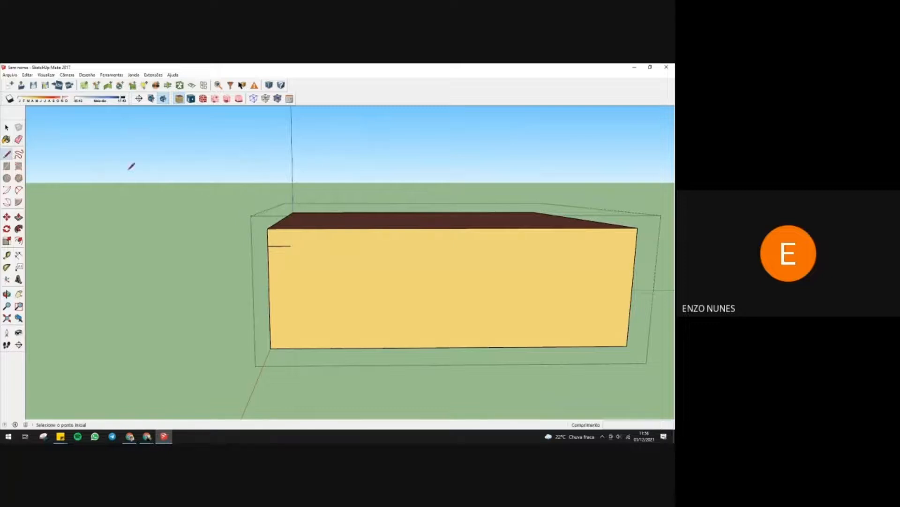
click(291, 245)
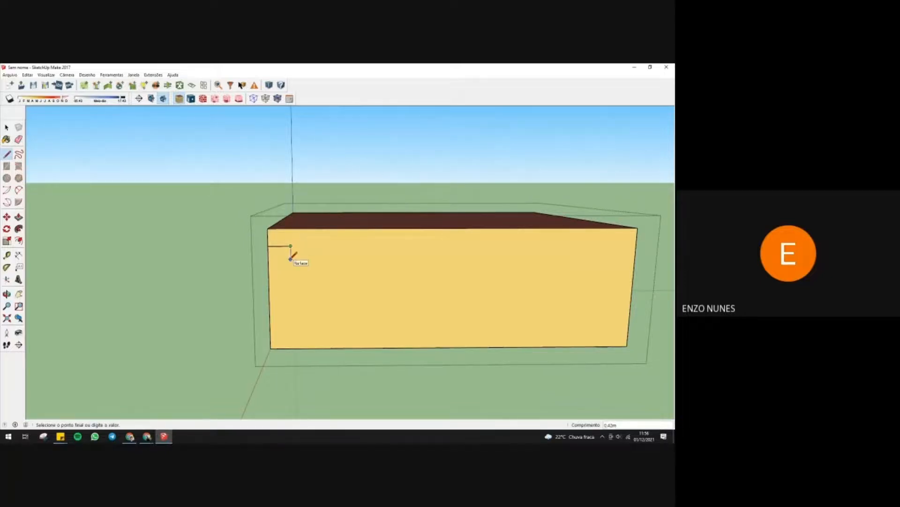
click(292, 320)
click(371, 319)
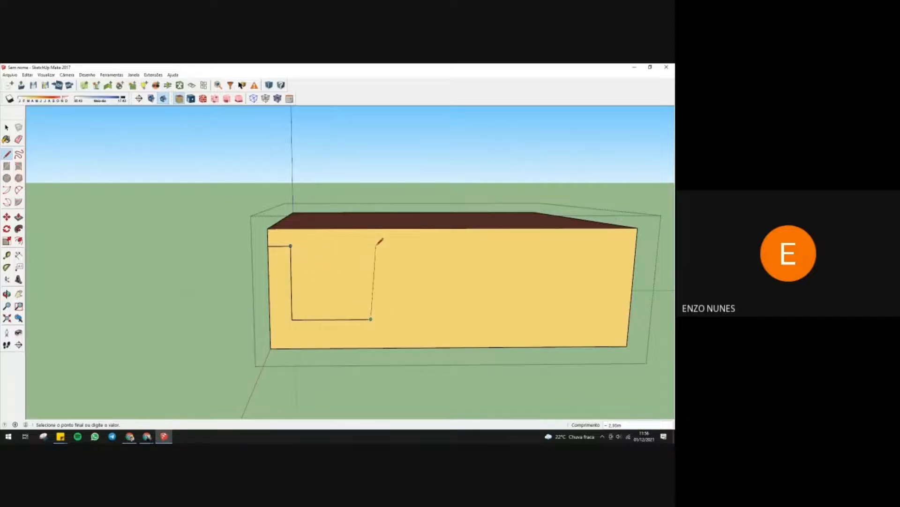
click(371, 245)
click(292, 245)
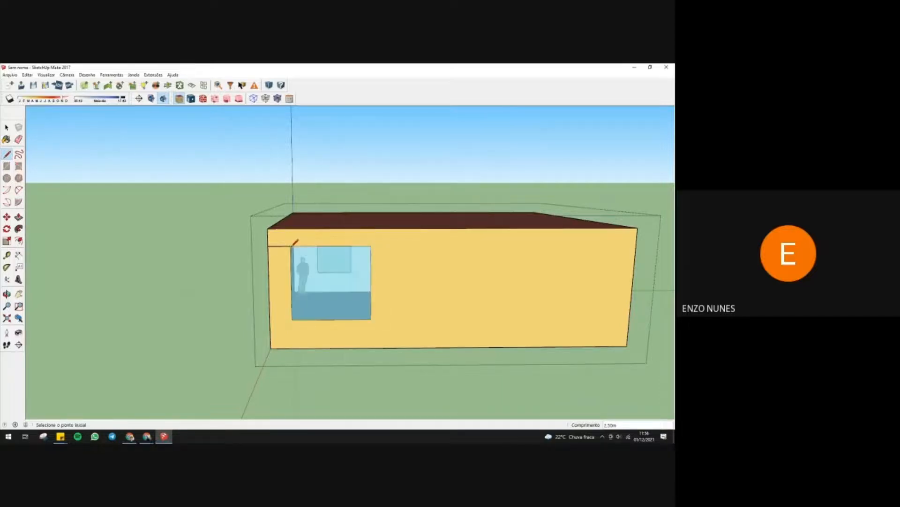
- Draw a 1.2 m wide window spaced 1.65 m from the wide window, level with its top and bottom
click(371, 245)
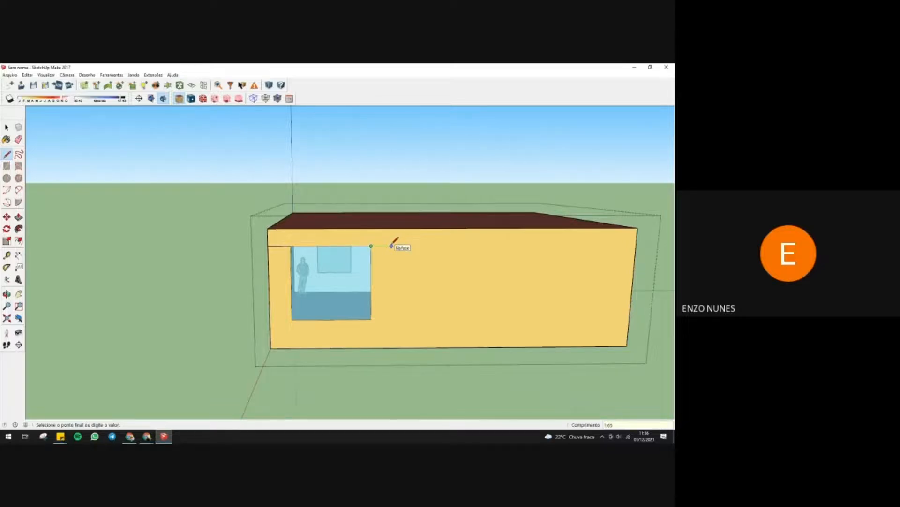
click(424, 245)
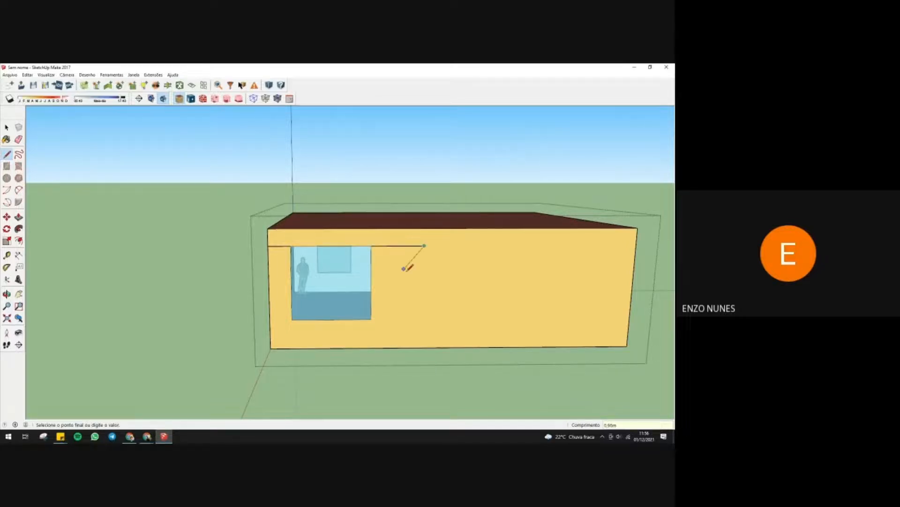
click(422, 319)
text(1,2)
key(Return)
click(461, 245)
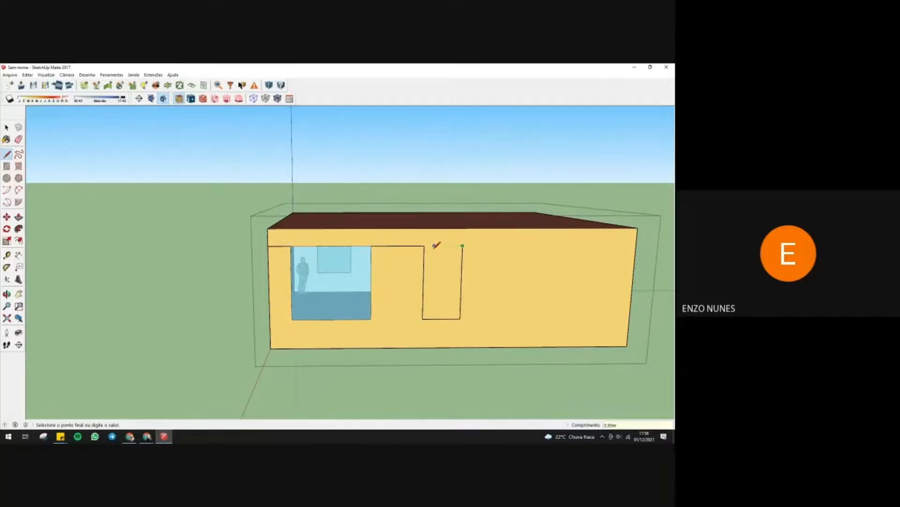
click(425, 245)
- Draw a third window 1.2 m wide on the long wall, level with the top and bottom of the other two
click(462, 245)
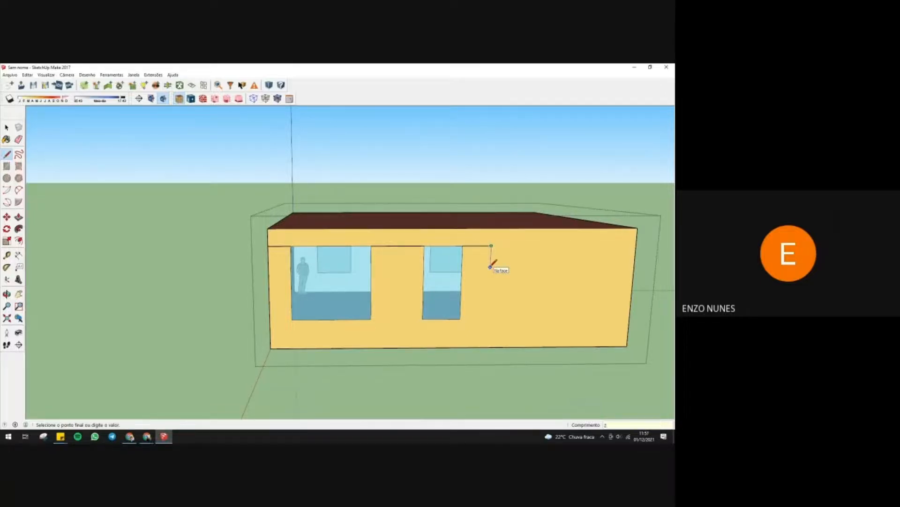
text(2)
key(Return)
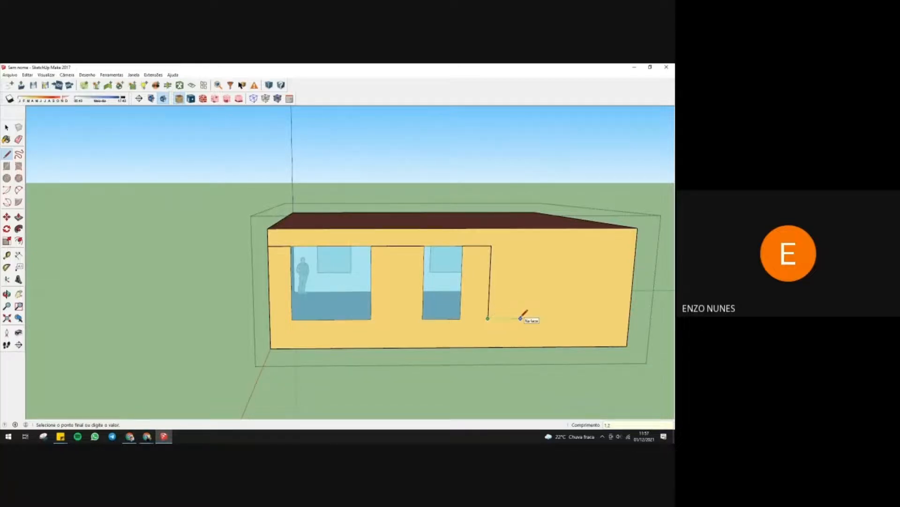
text(1,2)
key(Return)
click(492, 245)
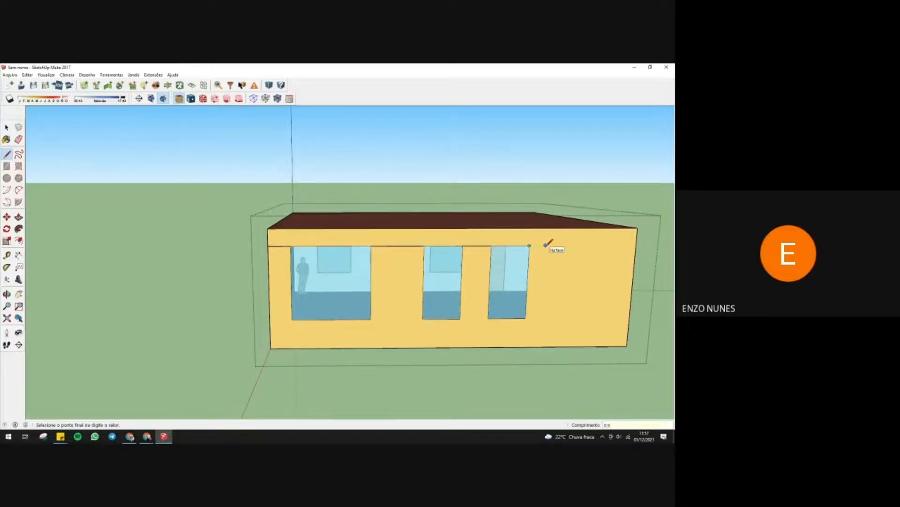
- Draw a fourth window 1.2 m wide, spaced 0.9 m from the third and level with it, and check its distance to the wall's end
click(558, 245)
click(557, 277)
key(Escape)
click(557, 244)
click(553, 318)
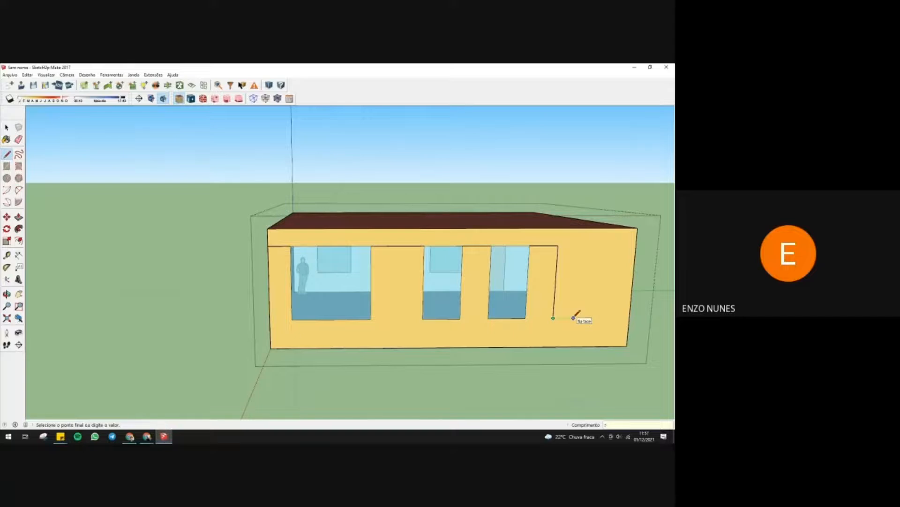
click(591, 318)
click(595, 245)
click(562, 244)
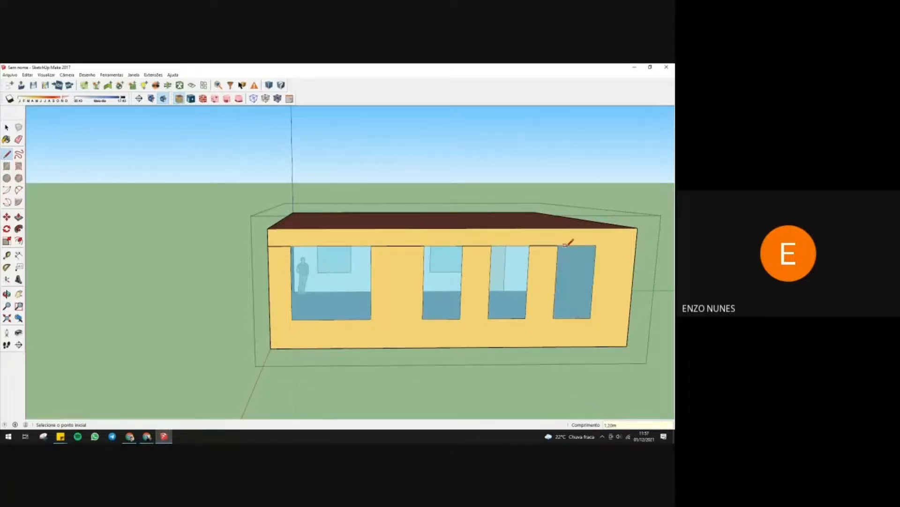
click(595, 245)
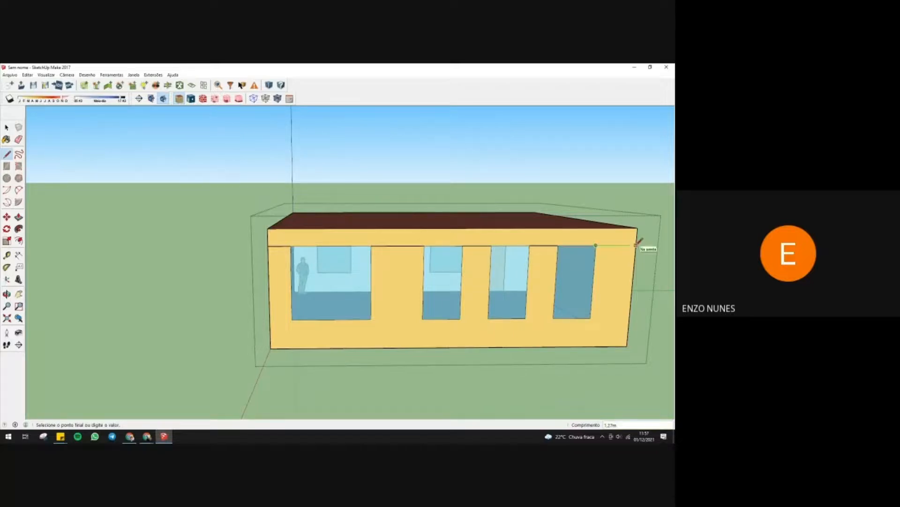
- Erase the horizontal helper lines beside and between the four windows on the long wall, and exit the space
key(e)
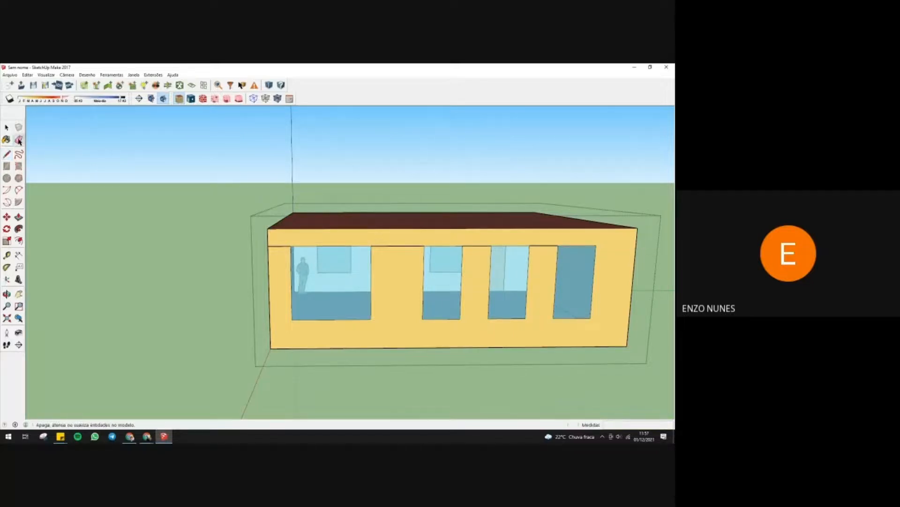
click(287, 244)
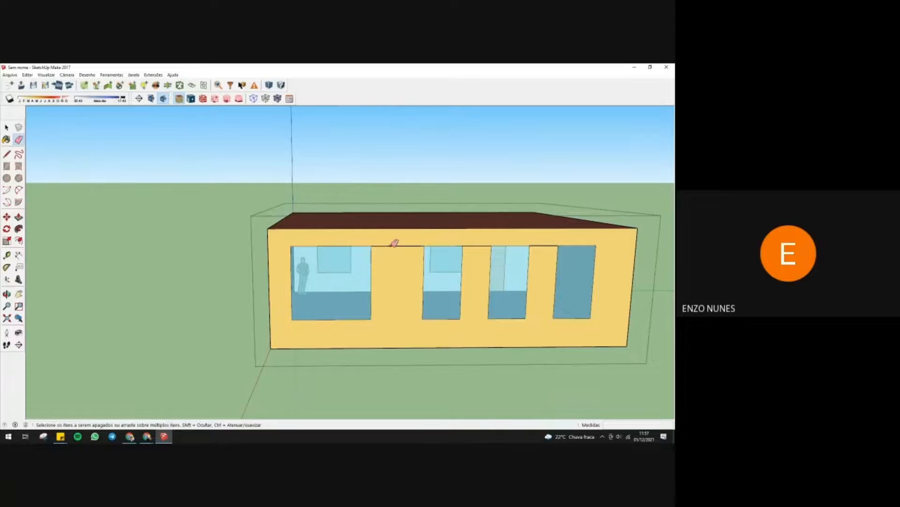
click(394, 244)
click(546, 244)
key(o)
mouse_move(572, 249)
mouse_down()
mouse_move(561, 262)
mouse_move(181, 262)
mouse_move(474, 261)
mouse_move(314, 298)
mouse_move(273, 337)
mouse_move(289, 346)
mouse_up()
key(space)
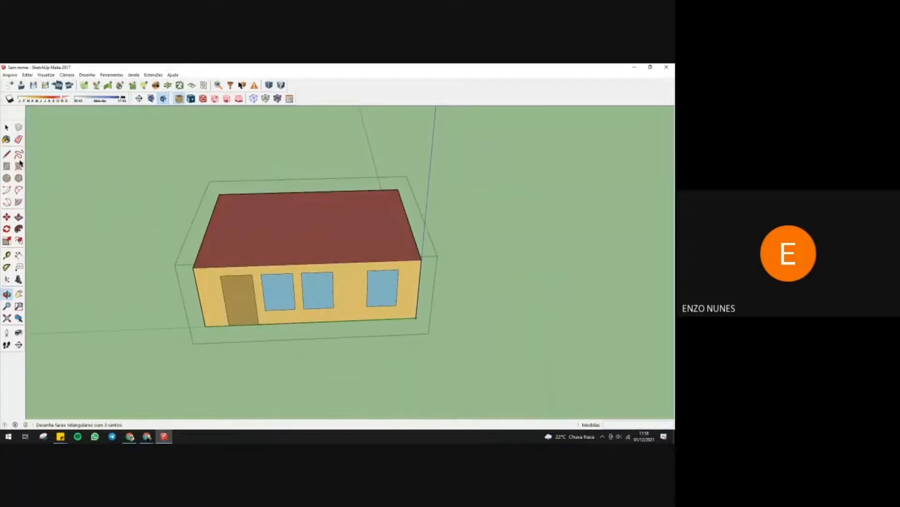
click(113, 205)
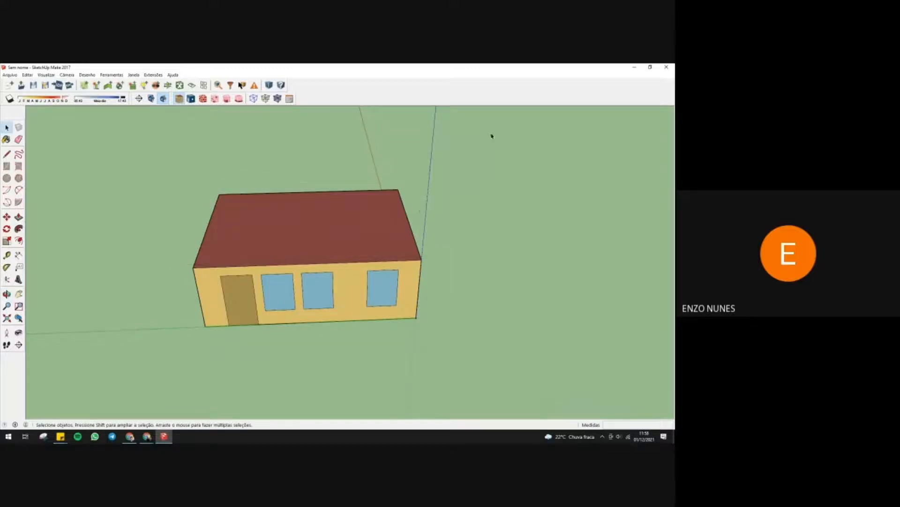
- Switch to Chrome, open 3) Etapas Energy Plus from the Materiais produzidos folder in Drive, and review its New Shading Surface Group instruction
mouse_move(147, 436)
click(146, 415)
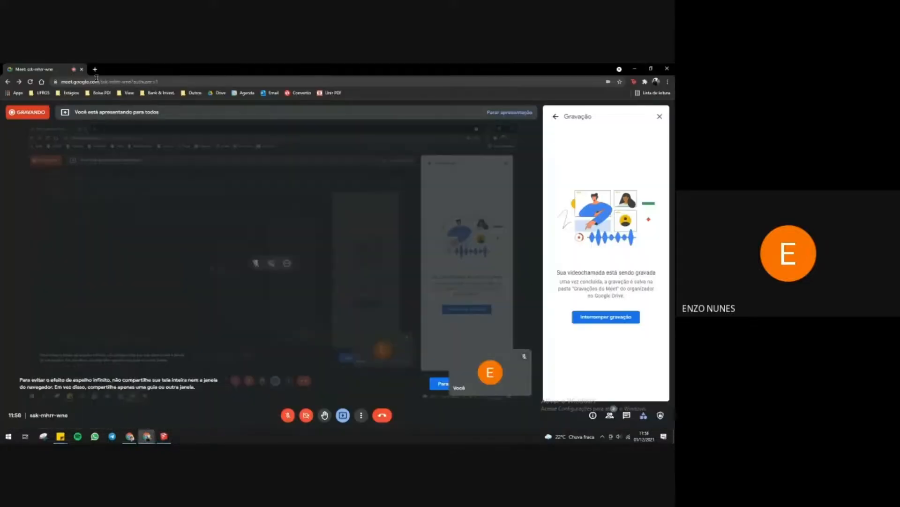
click(94, 69)
click(102, 92)
click(101, 105)
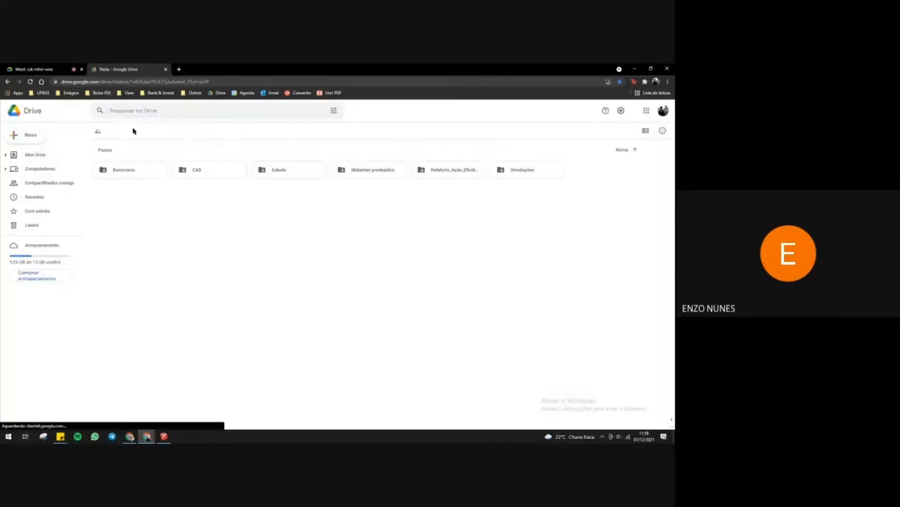
double_click(343, 167)
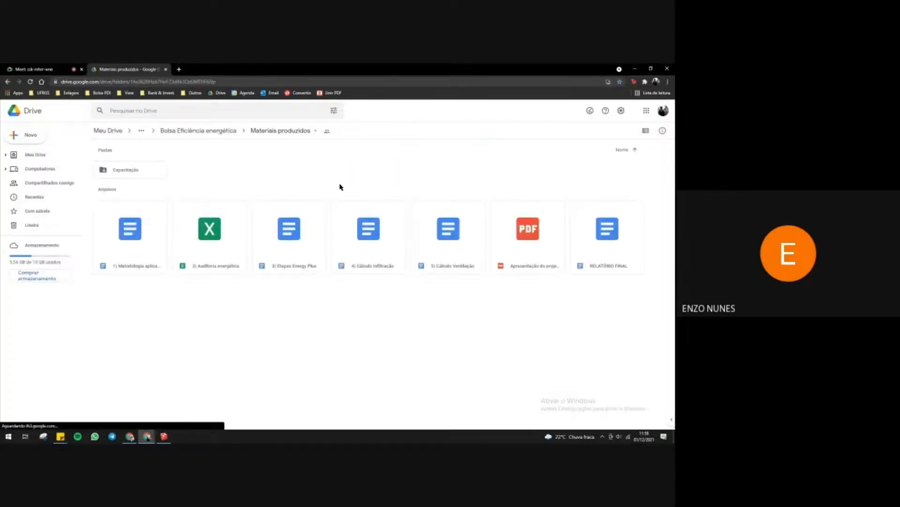
double_click(311, 264)
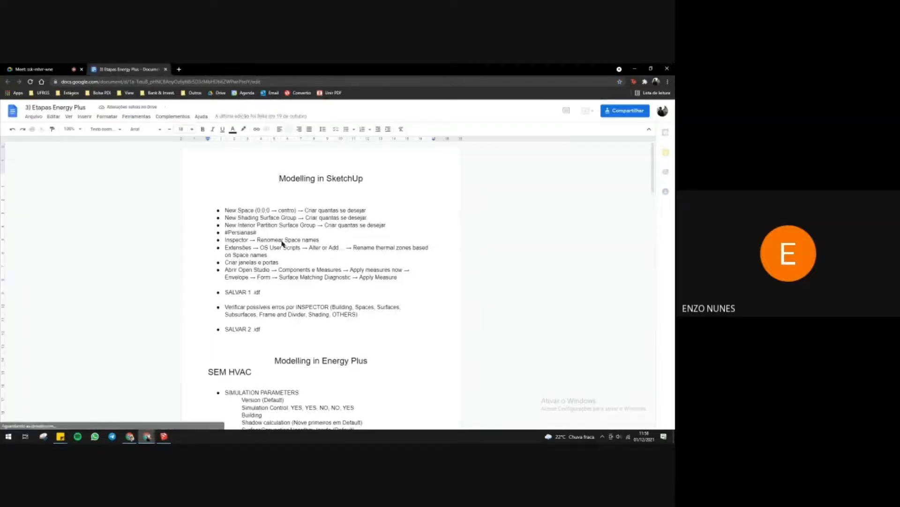
drag(370, 217, 227, 216)
click(377, 217)
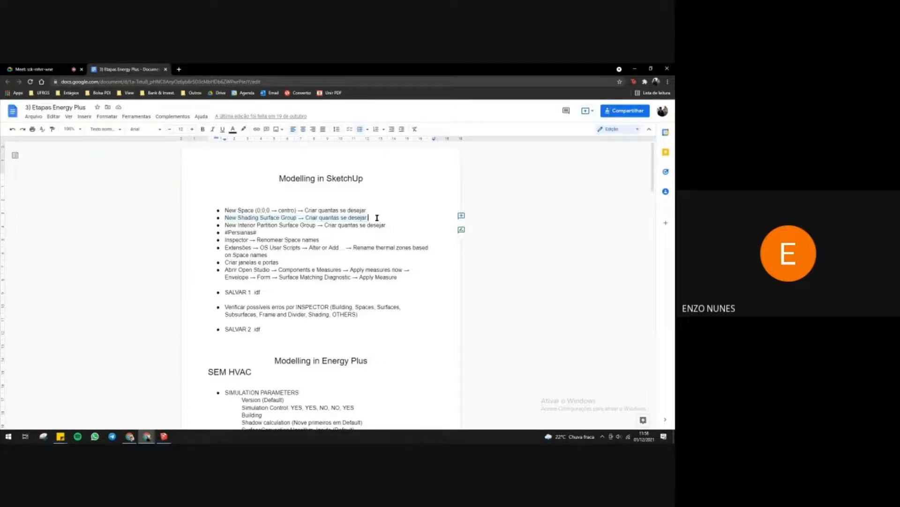
- Return to SketchUp and add a new shading surface group to the space, placed at the roof corner nearest the door
click(636, 69)
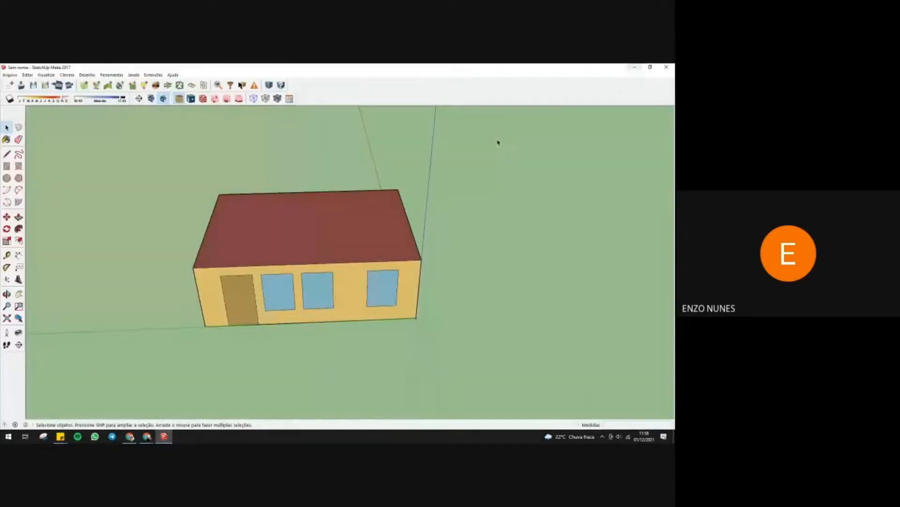
middle_drag(444, 223, 40, 171)
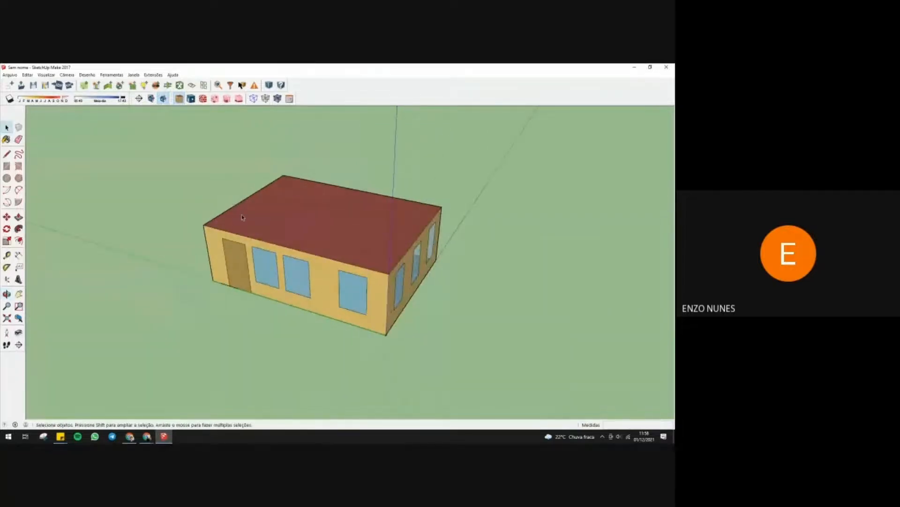
click(261, 223)
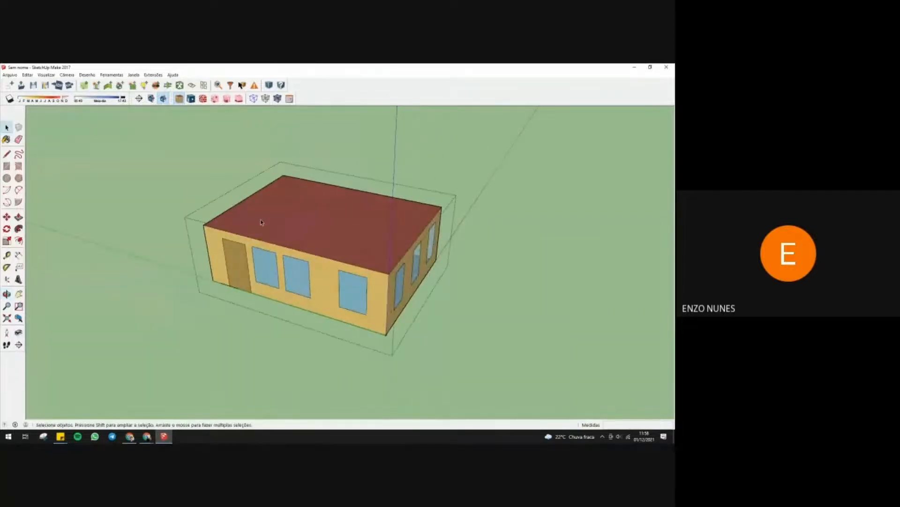
click(96, 85)
click(204, 227)
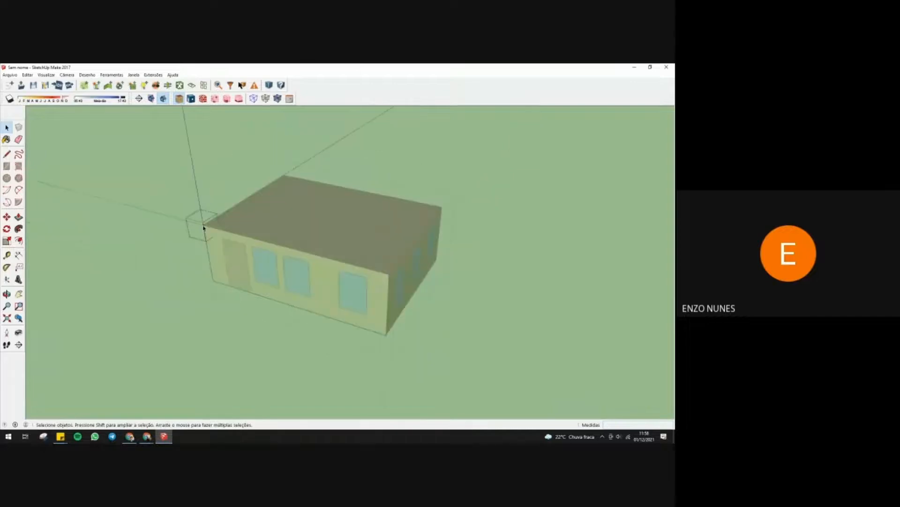
- Draw a horizontal shading overhang 3 m deep and 11.52 m long from the roof edge above the door wall, and exit the group
click(7, 153)
click(203, 224)
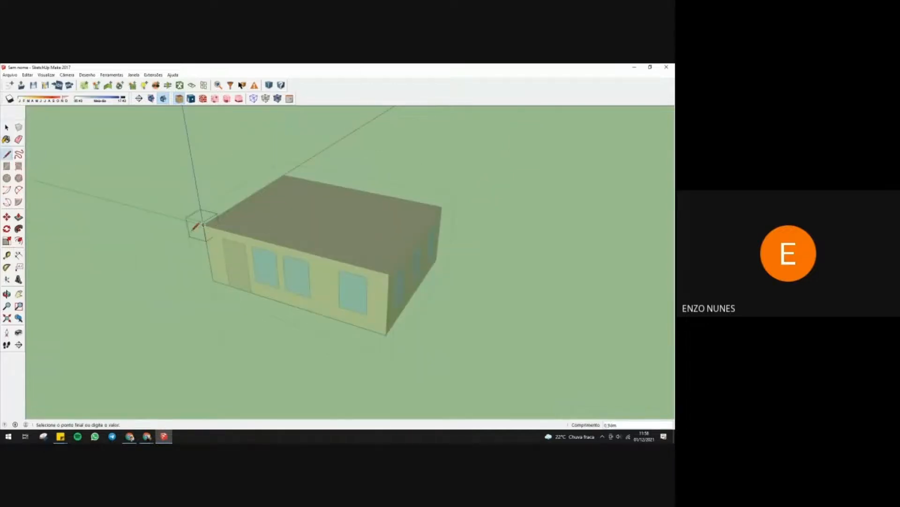
key(Return)
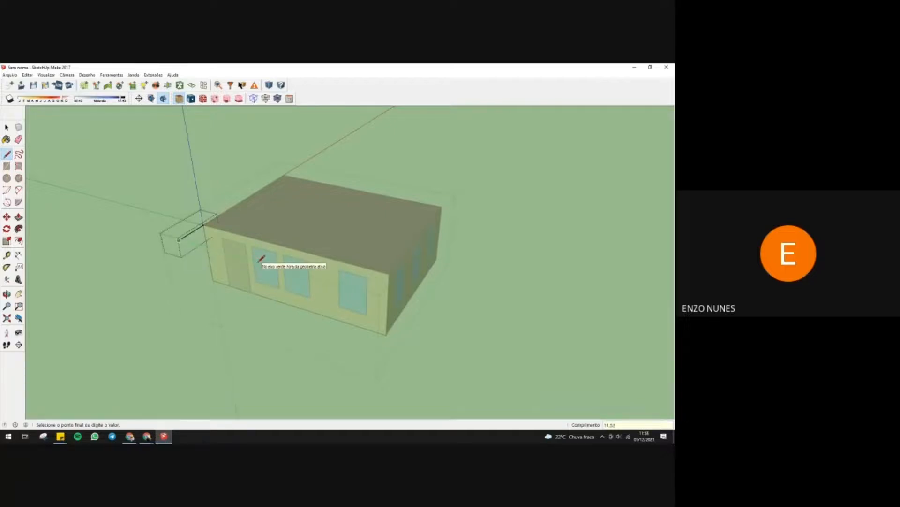
click(372, 295)
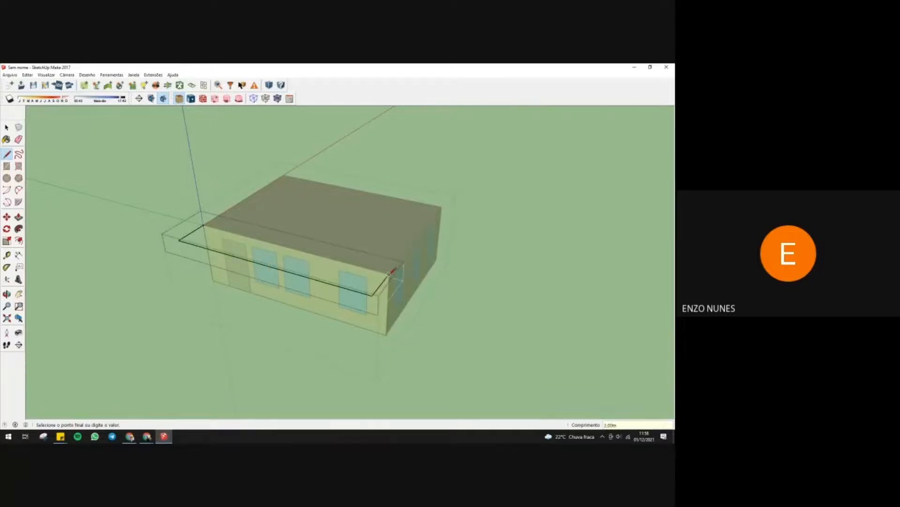
click(389, 272)
click(204, 224)
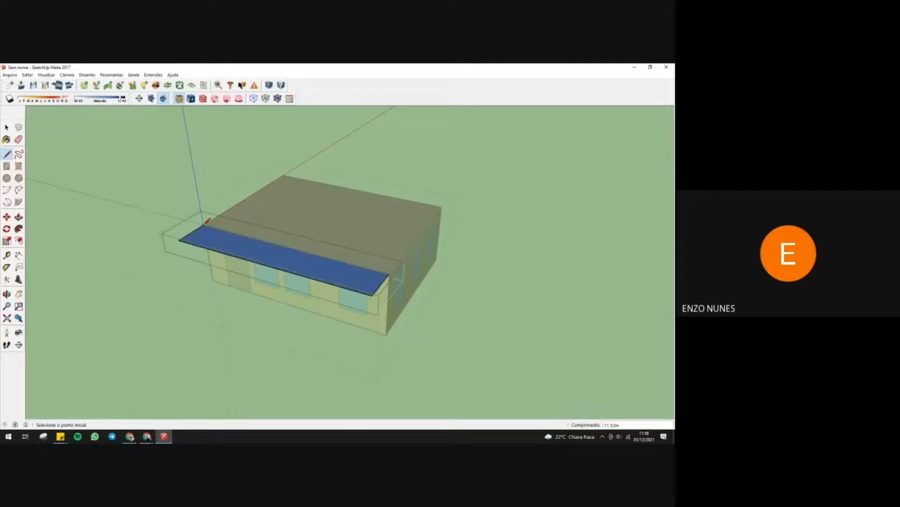
click(6, 127)
click(171, 200)
click(492, 273)
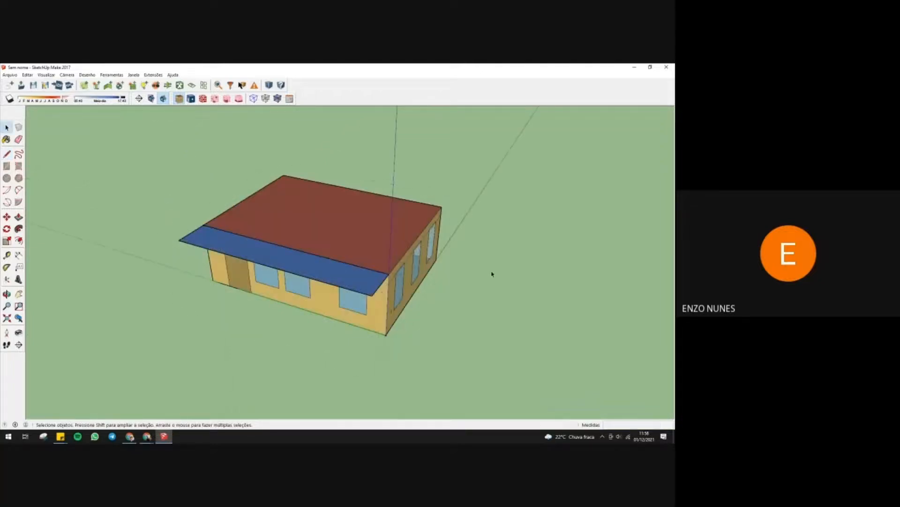
middle_drag(466, 267, 404, 161)
drag(403, 161, 313, 266)
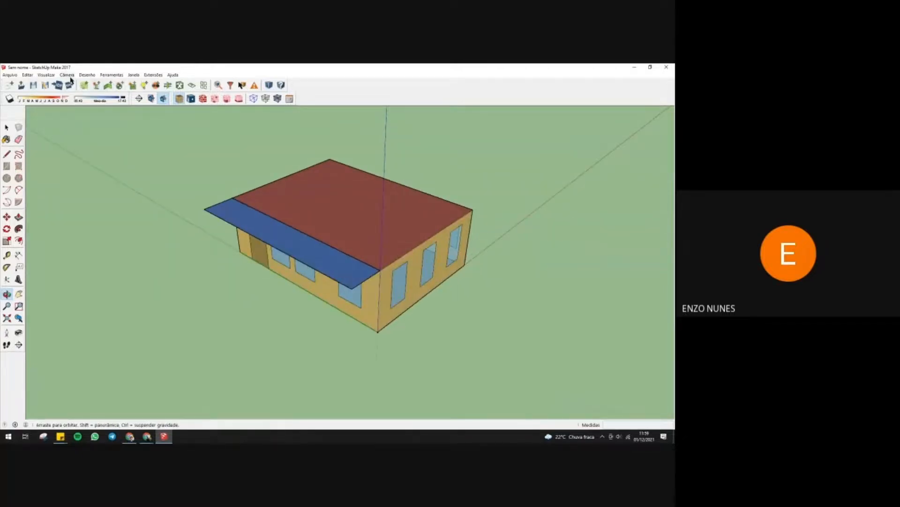
drag(218, 245, 201, 315)
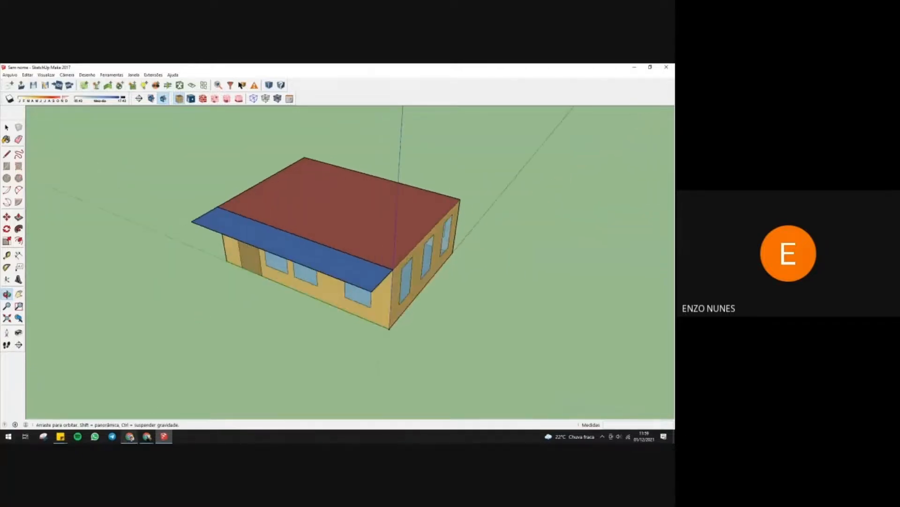
- Switch to the Etapas Energy Plus document and review the instruction for renaming spaces with the Inspector
mouse_move(129, 439)
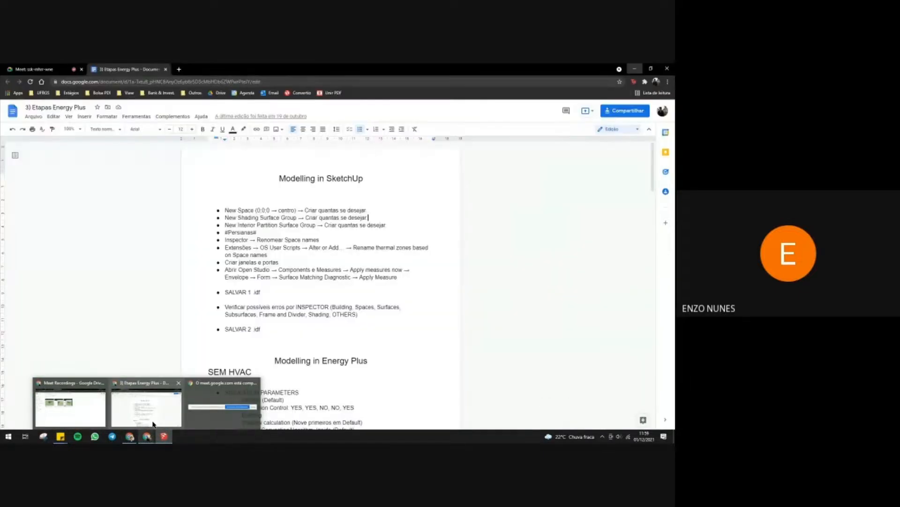
click(153, 423)
drag(320, 240, 225, 239)
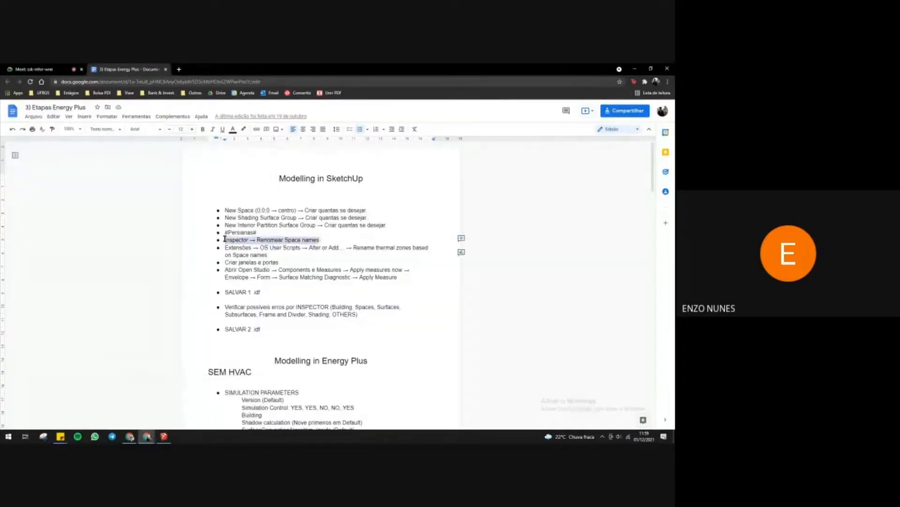
- Return to SketchUp, rename the space as Sala 308 in the OpenStudio Inspector, and clear the selection
click(635, 68)
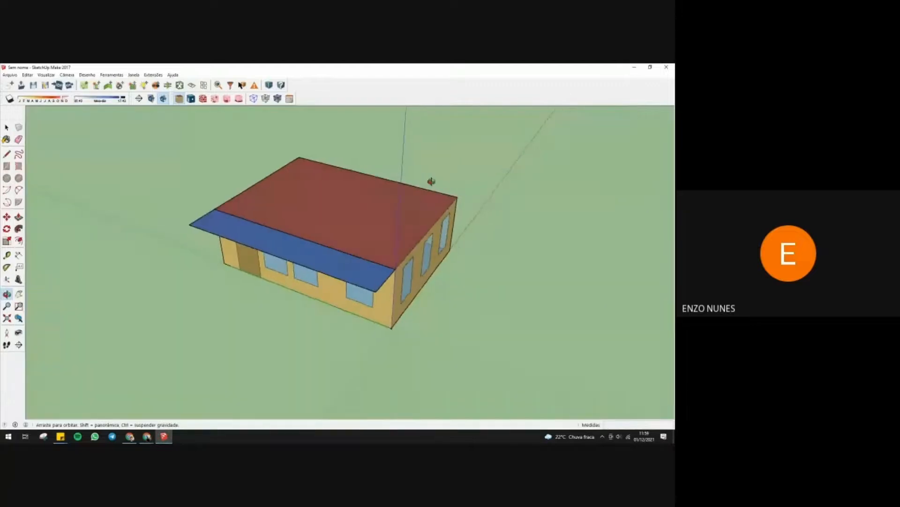
click(219, 87)
drag(130, 84, 458, 150)
drag(252, 211, 239, 378)
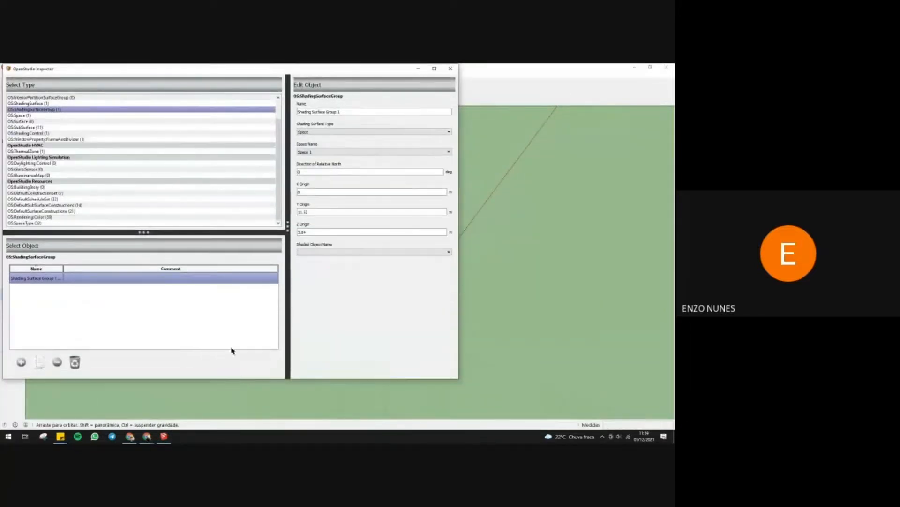
click(30, 115)
triple_click(329, 112)
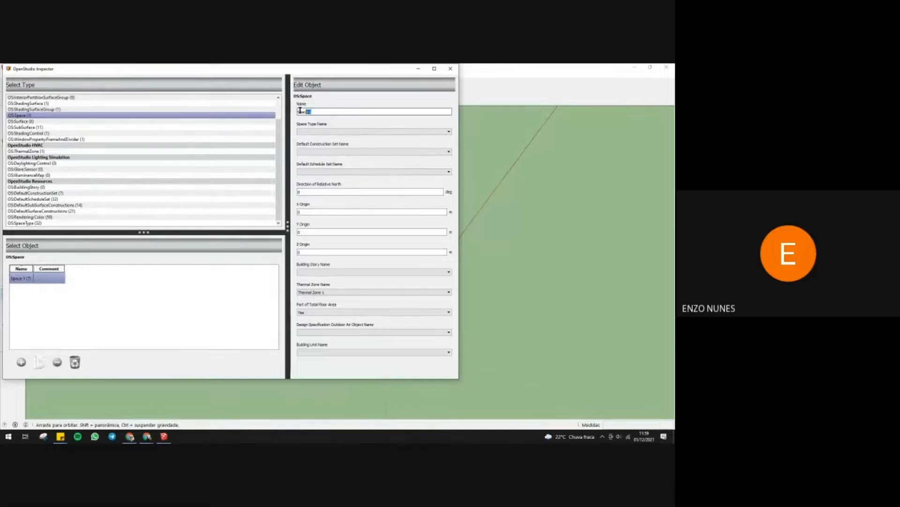
text(Sala 308)
click(450, 69)
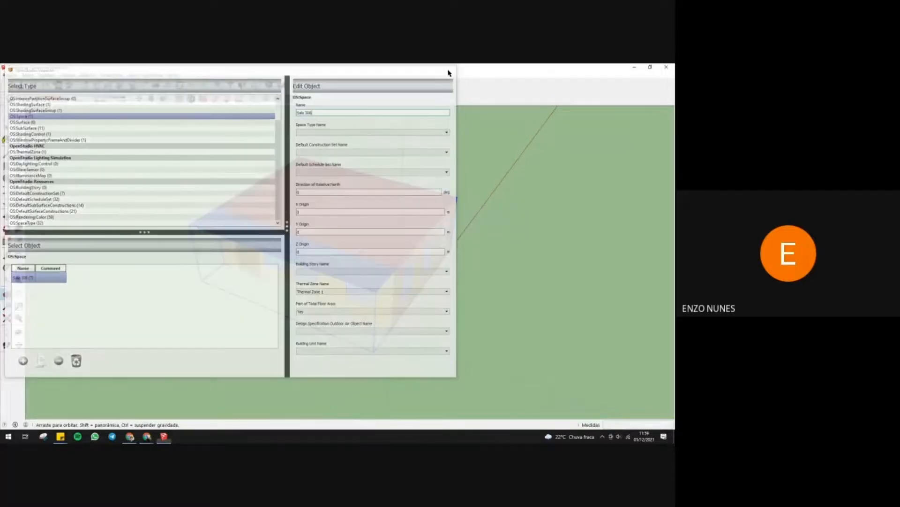
click(7, 128)
click(139, 196)
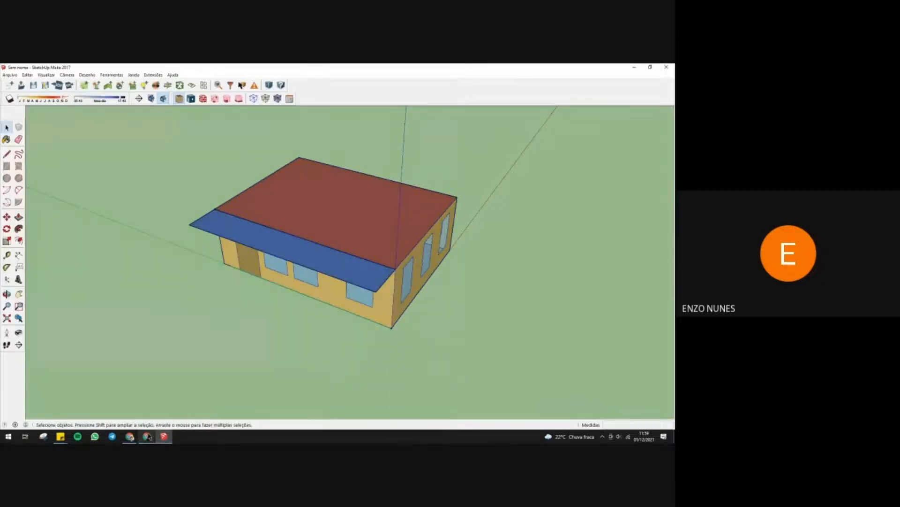
- Switch to the Etapas Energy Plus document and review the OS User Scripts instruction for renaming thermal zones based on space names
mouse_move(148, 436)
mouse_move(159, 422)
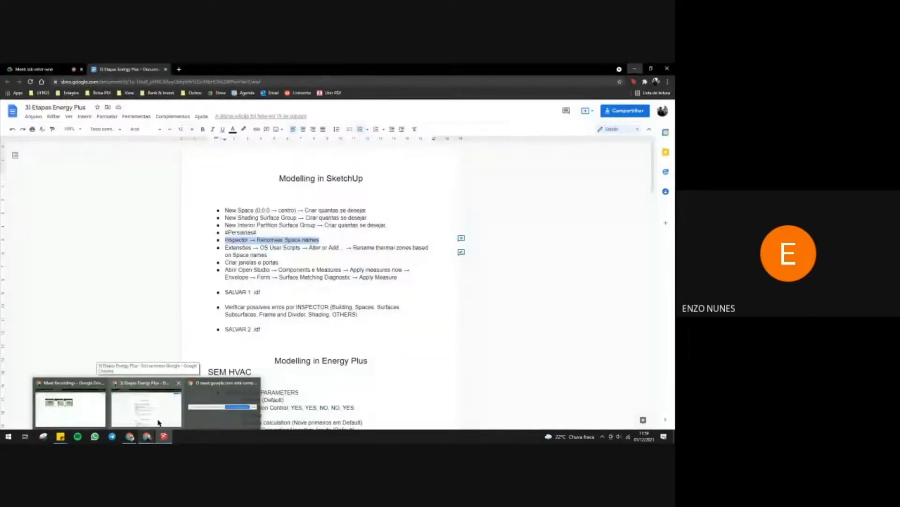
click(158, 422)
triple_click(230, 247)
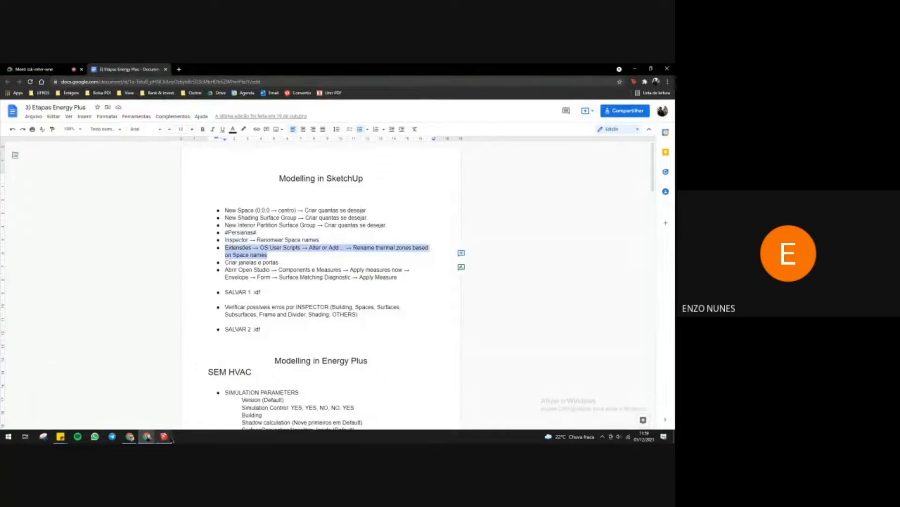
- Return to SketchUp and run the OpenStudio user script Rename Thermal Zones Based On Space Names
click(170, 439)
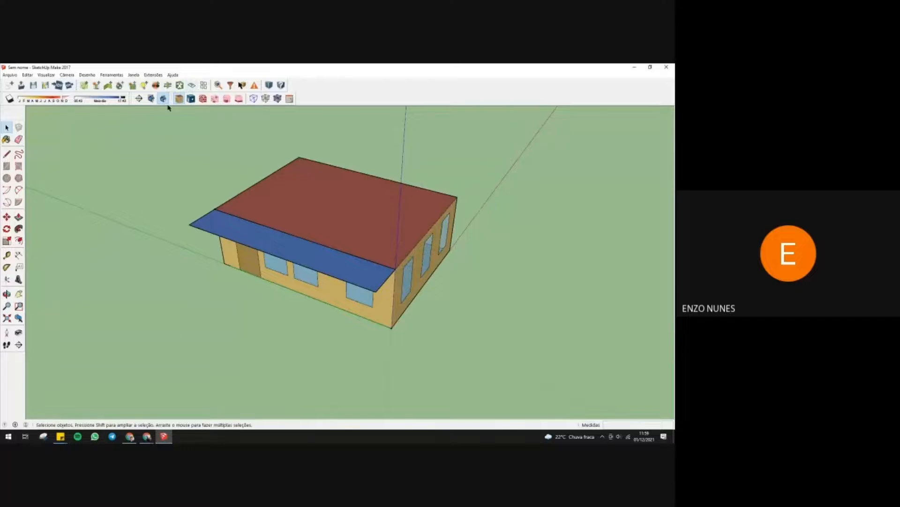
click(153, 74)
mouse_move(177, 90)
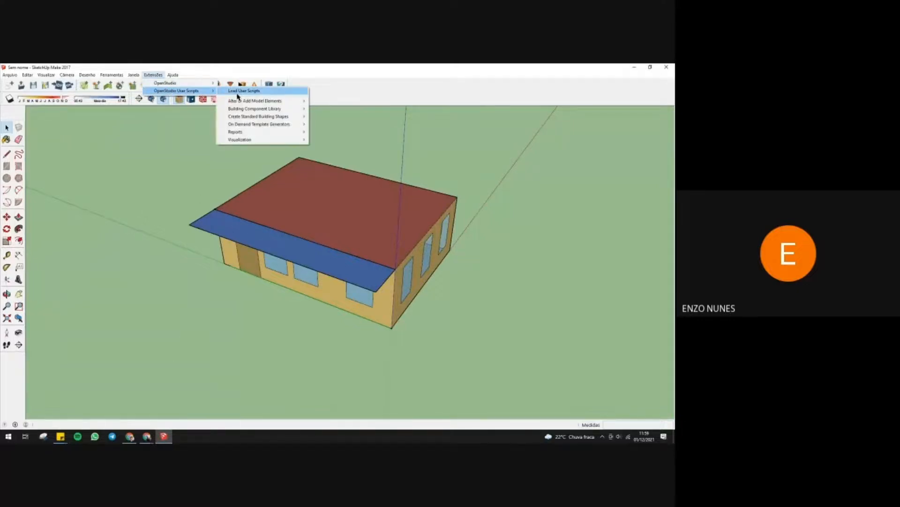
mouse_move(255, 101)
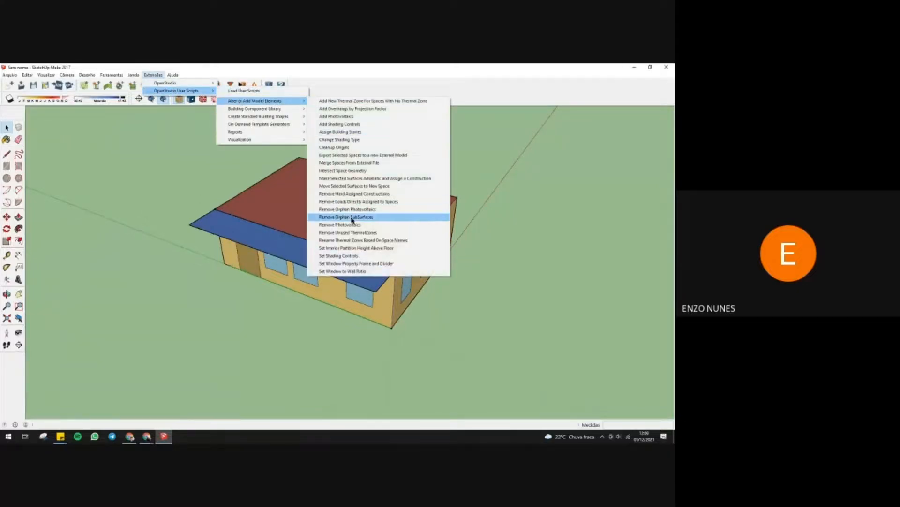
click(352, 217)
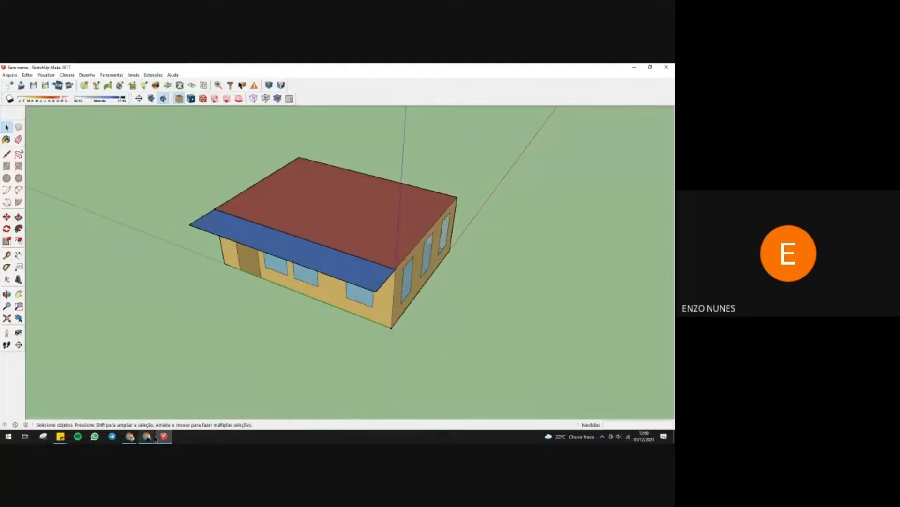
- Switch to the Etapas Energy Plus document and review the instructions for creating windows and doors and applying the Surface Matching Diagnostic measure
mouse_move(148, 437)
click(159, 403)
drag(281, 263, 226, 263)
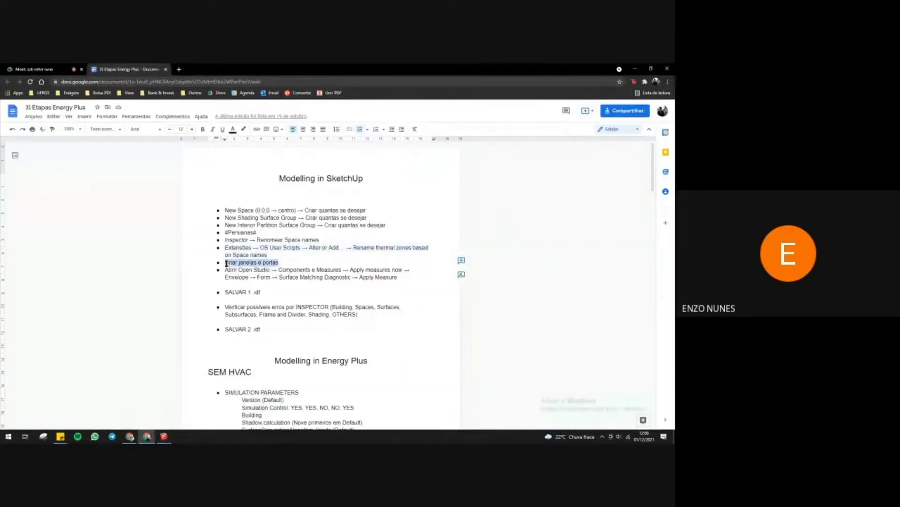
drag(397, 277, 225, 271)
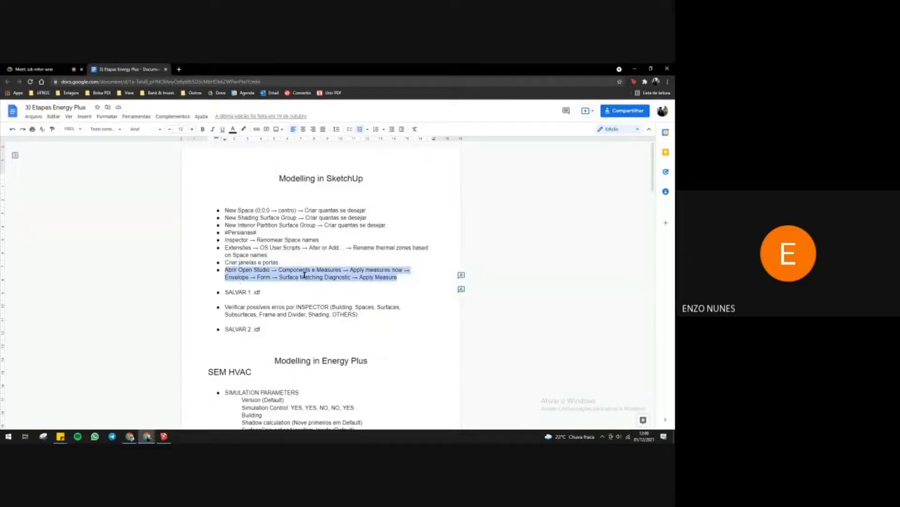
click(395, 277)
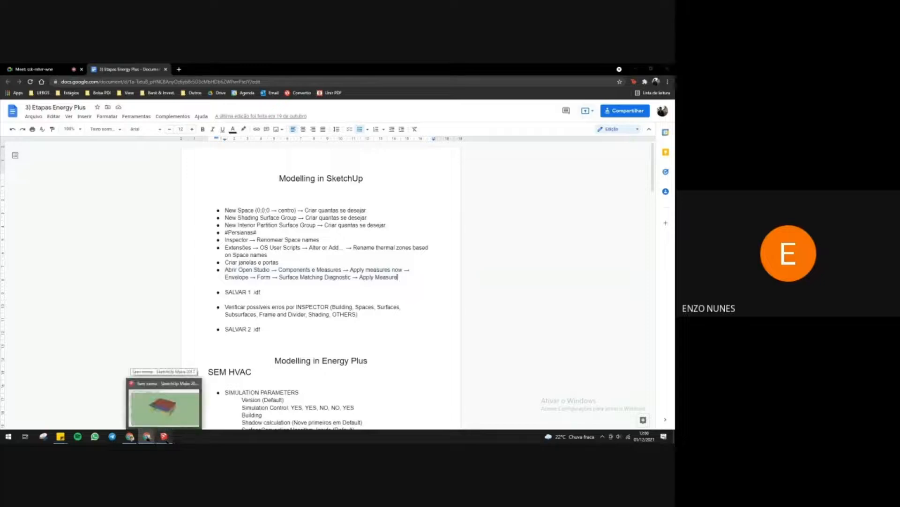
- Return to SketchUp, launch the OpenStudio application for this model, saving it as sala 306 exemplo in Downloads, and maximize its window
click(165, 437)
click(270, 85)
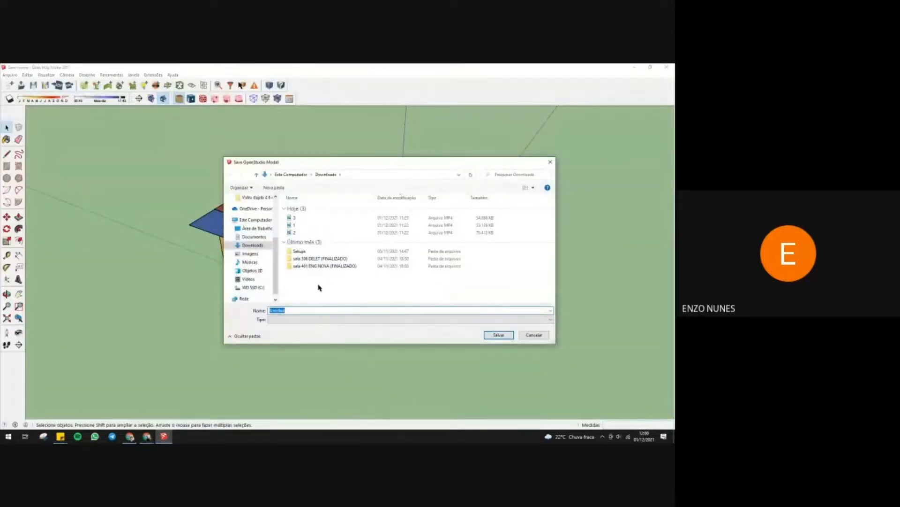
text(sala 306 exemplo)
click(511, 334)
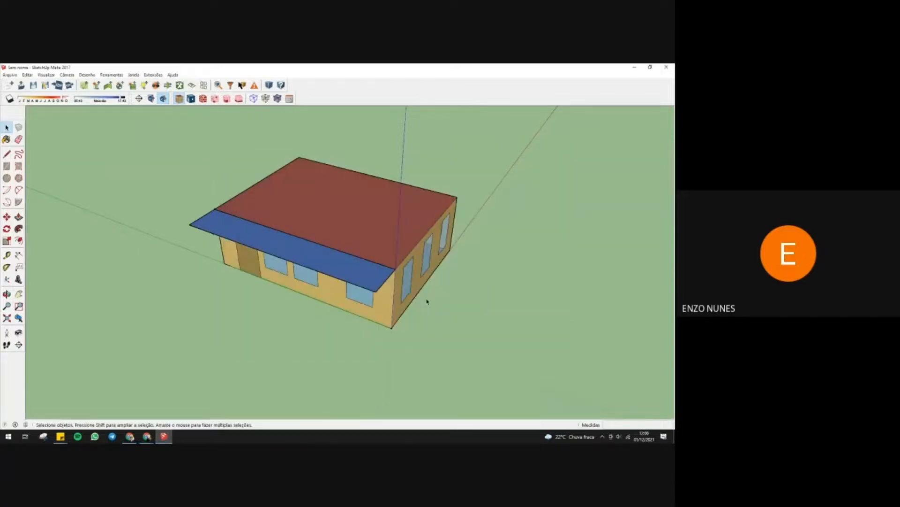
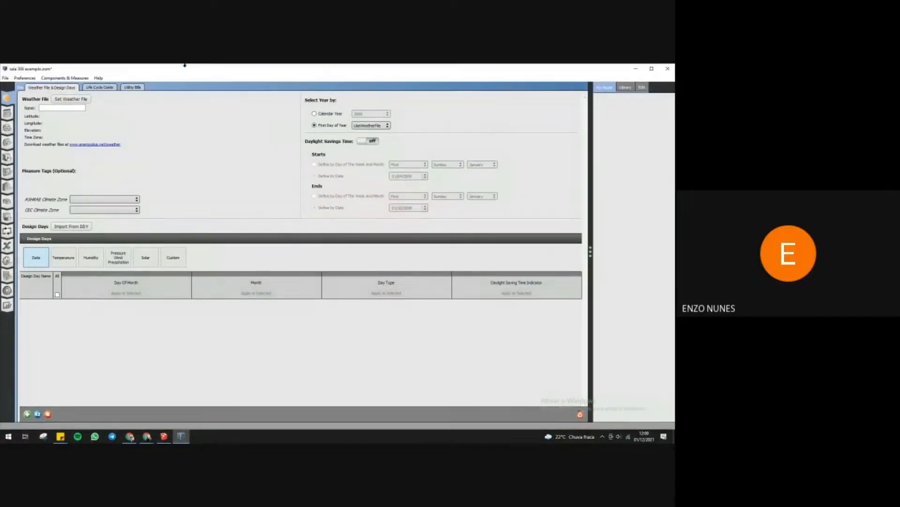
click(650, 71)
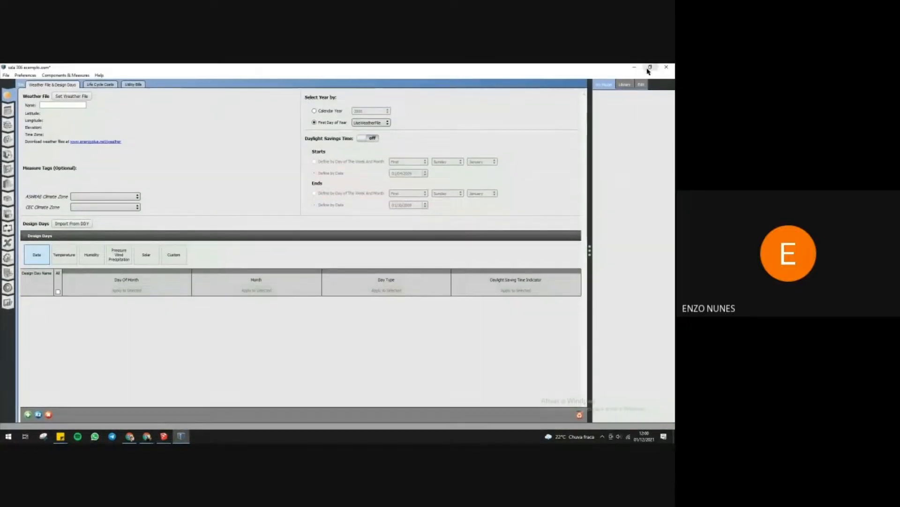
- Apply the Surface Matching Diagnostic measure from the Envelope Form category with its default inputs and accept the changes
click(66, 75)
click(64, 85)
click(354, 261)
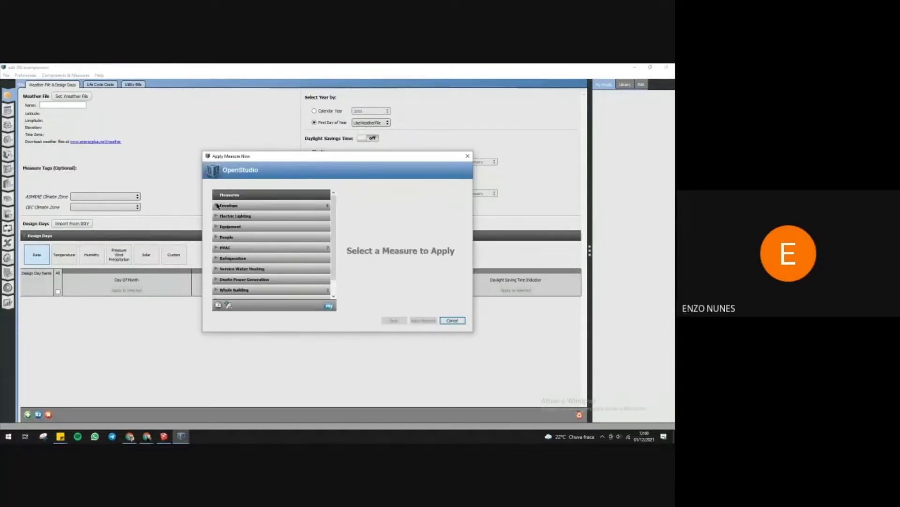
click(244, 206)
click(232, 215)
click(258, 255)
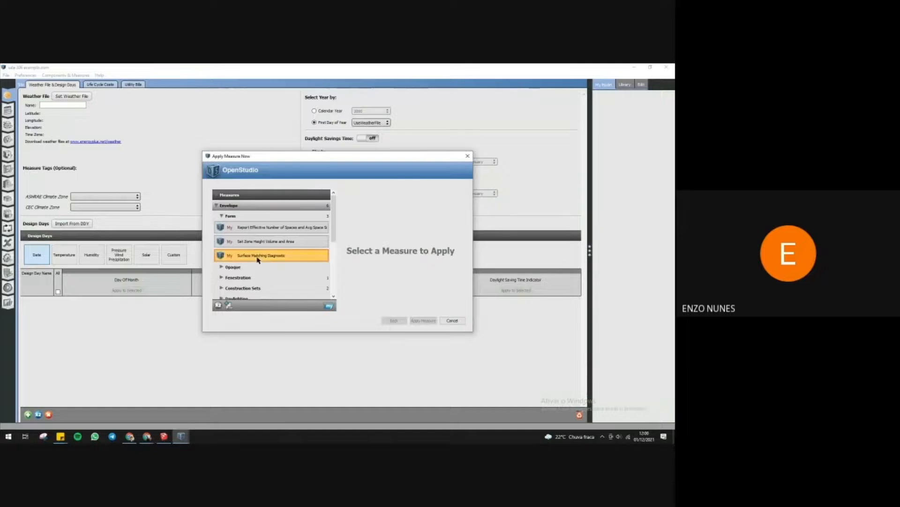
scroll(410, 293, down, 3)
scroll(409, 293, up, 5)
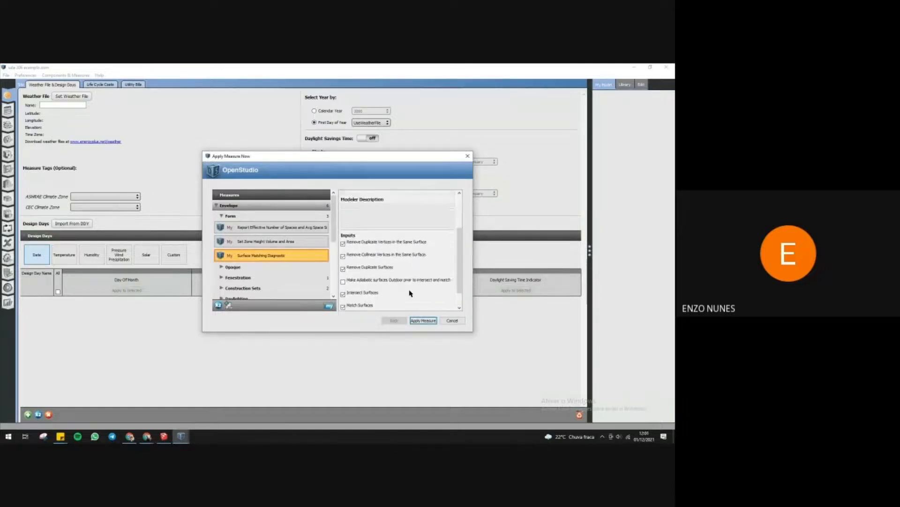
click(425, 321)
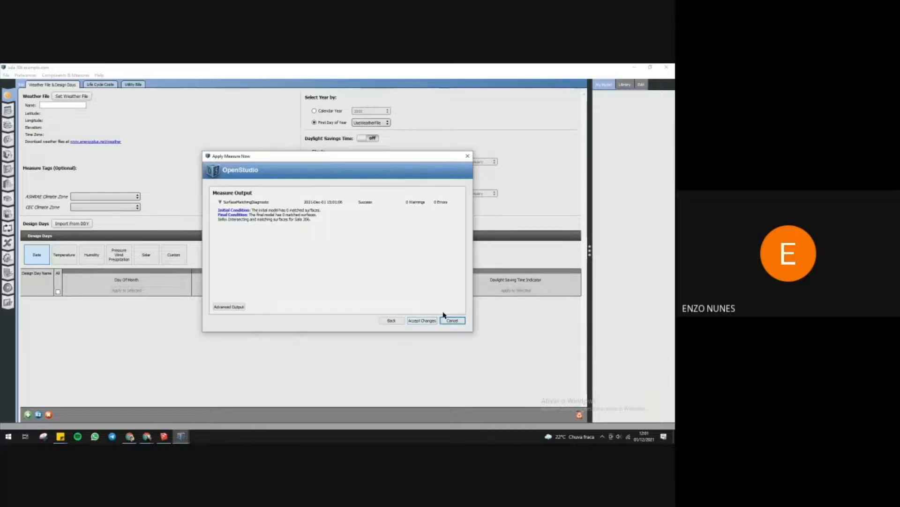
click(429, 320)
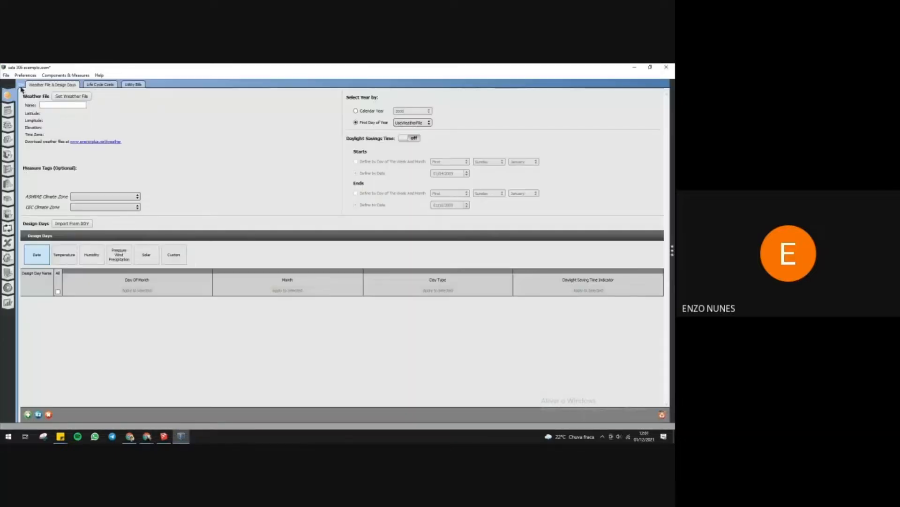
- Export the OpenStudio model as an IDF file named sala 306 exemplo idf 1 in Downloads
click(5, 75)
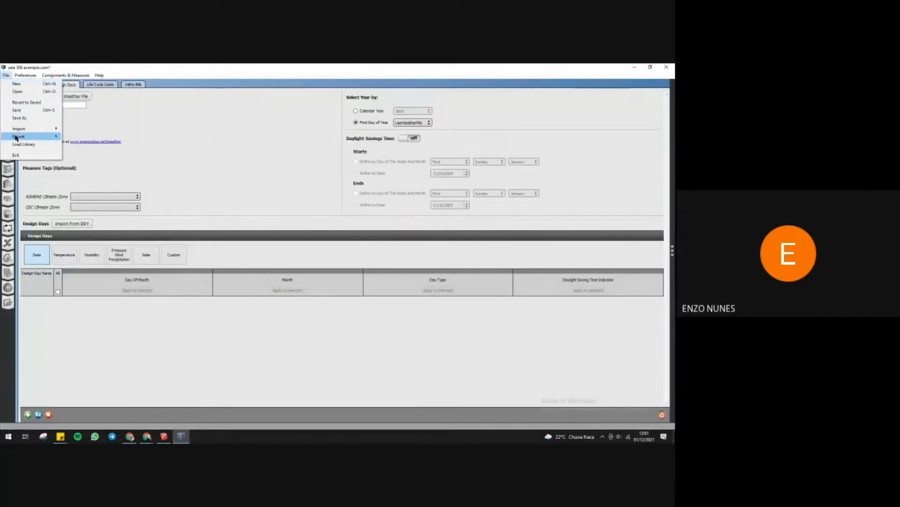
mouse_move(17, 137)
click(75, 138)
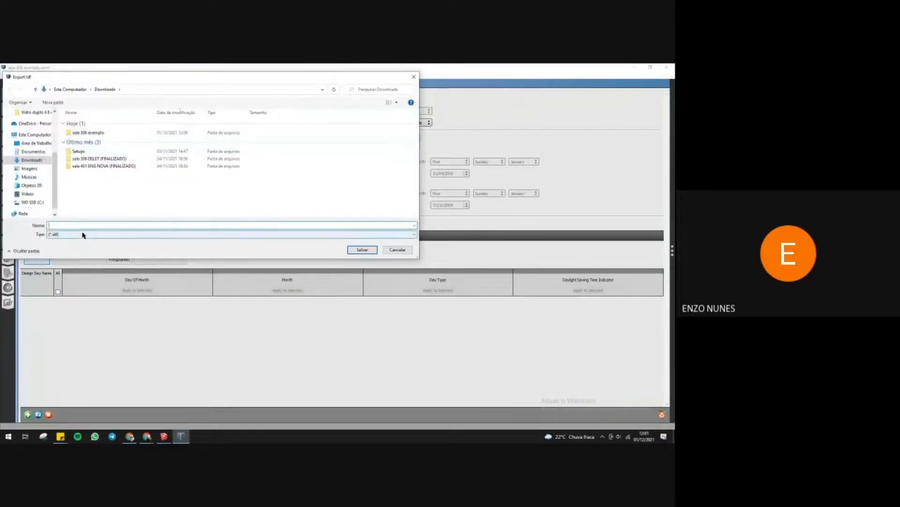
text(sala 30)
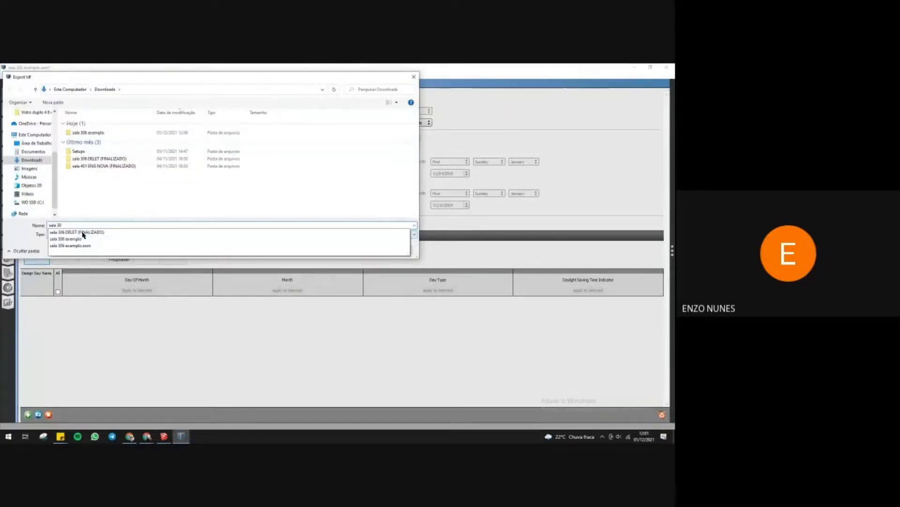
text(6 exem)
click(82, 233)
text(idf 1)
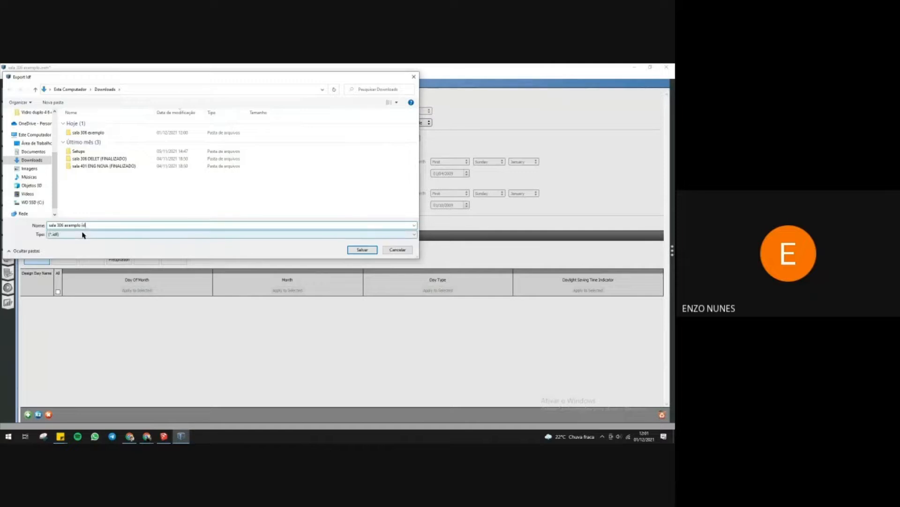
click(362, 249)
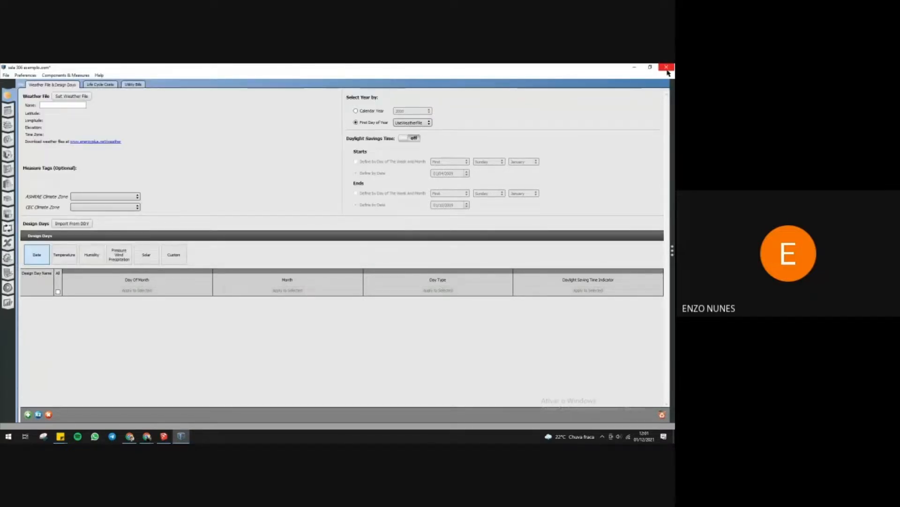
- Close the OpenStudio application and decline reloading the updated model in SketchUp
click(666, 67)
click(342, 261)
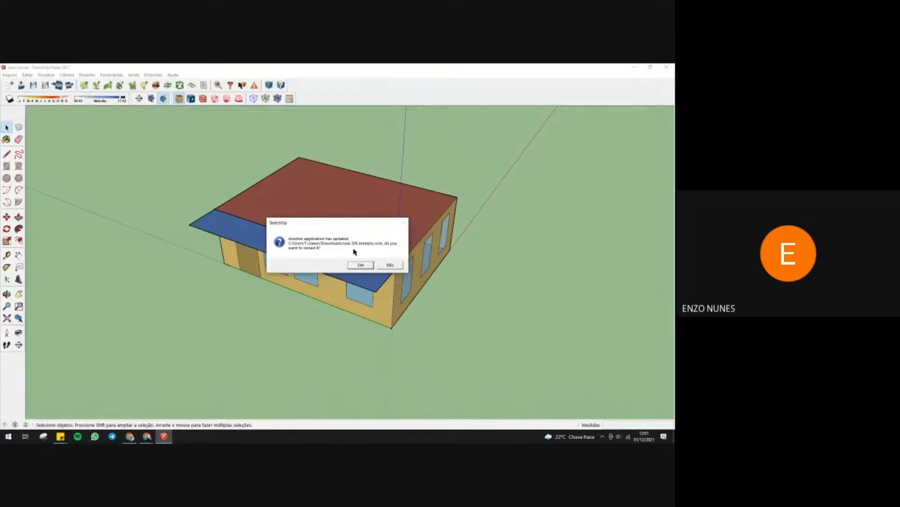
click(387, 265)
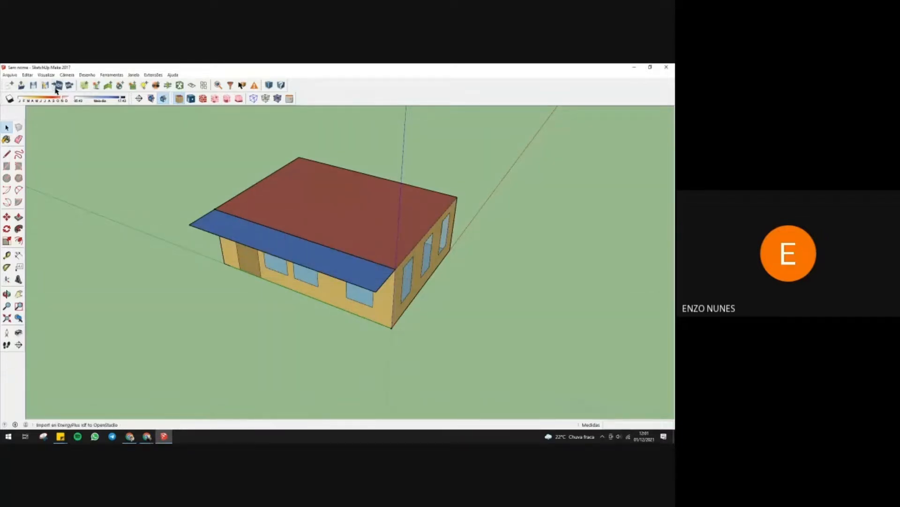
- Import the EnergyPlus file sala 306 exemplo idf 1 without saving the current model, and dismiss the import errors and warnings
click(57, 86)
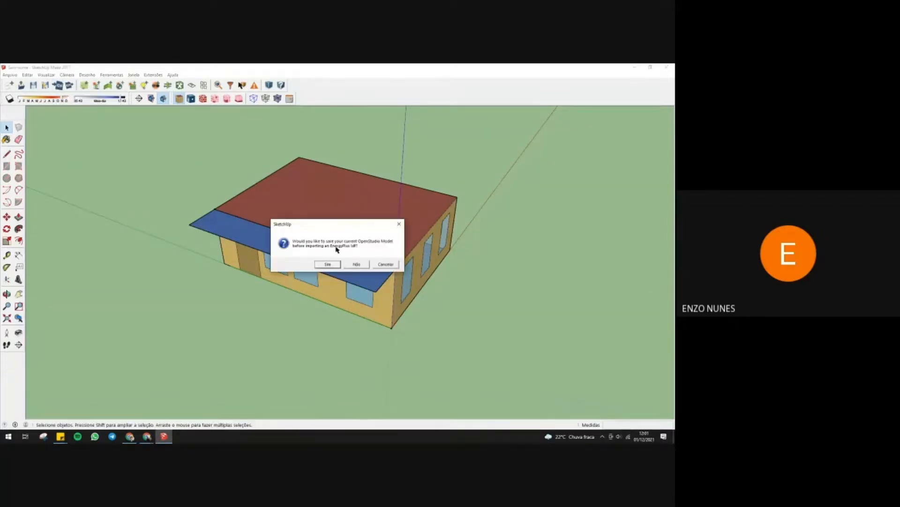
click(358, 262)
click(322, 218)
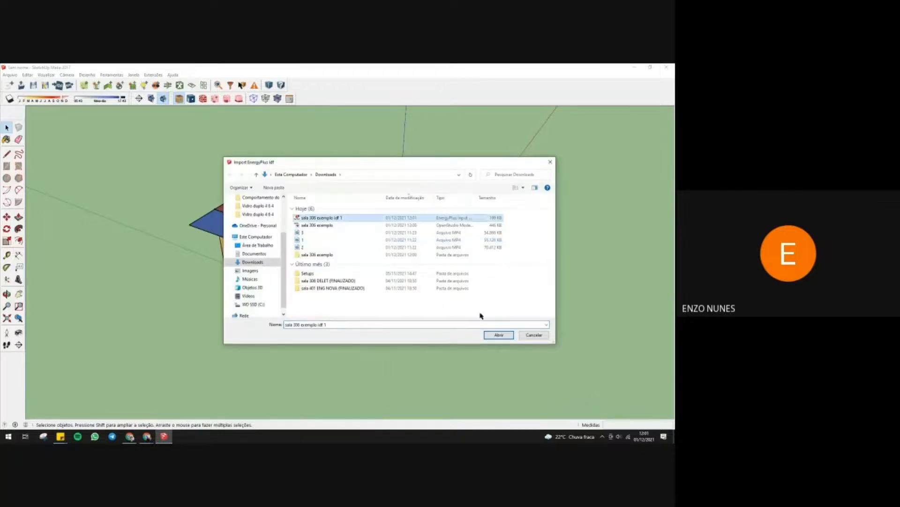
click(498, 334)
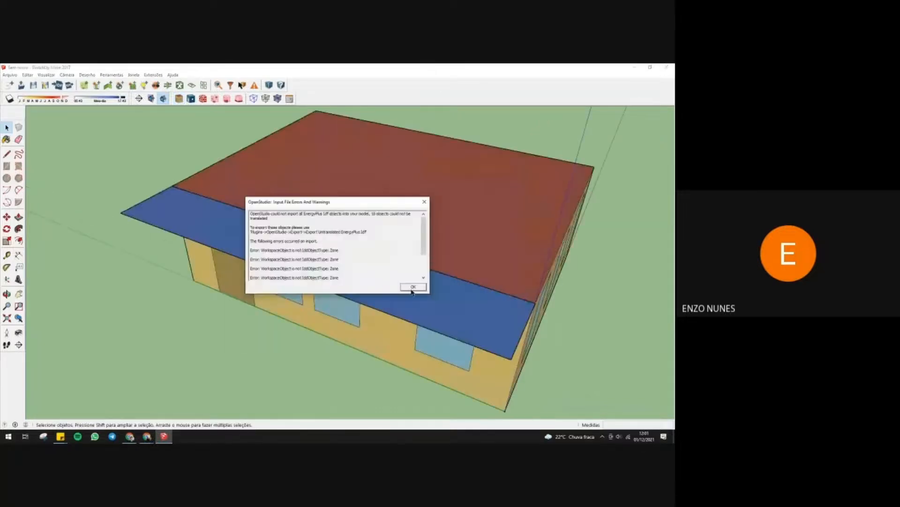
click(412, 289)
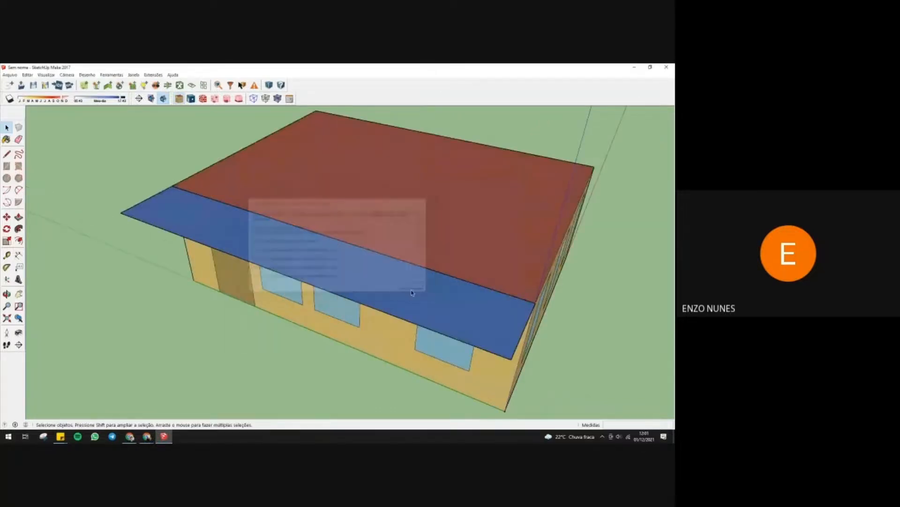
middle_click(221, 285)
scroll(225, 298, down, 5)
middle_drag(235, 323, 291, 302)
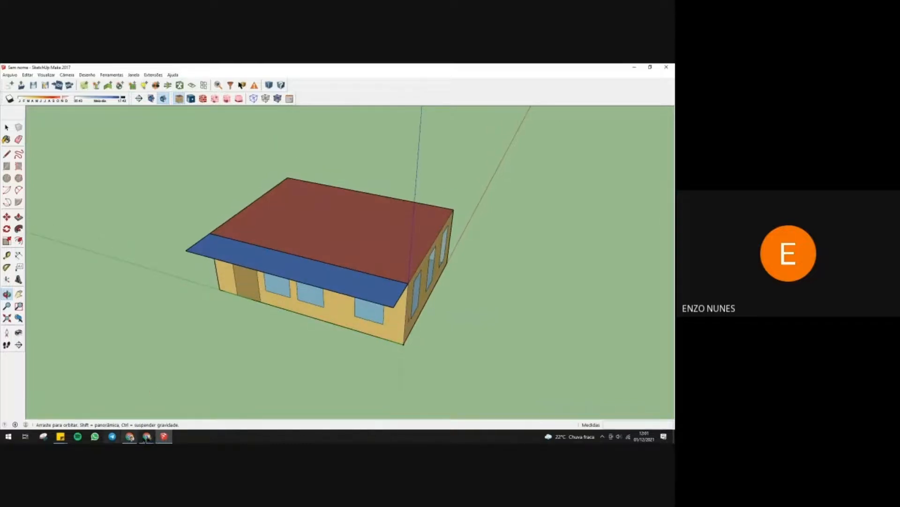
- Switch to the Etapas Energy Plus document and review the instruction for checking possible errors with the Inspector
click(147, 421)
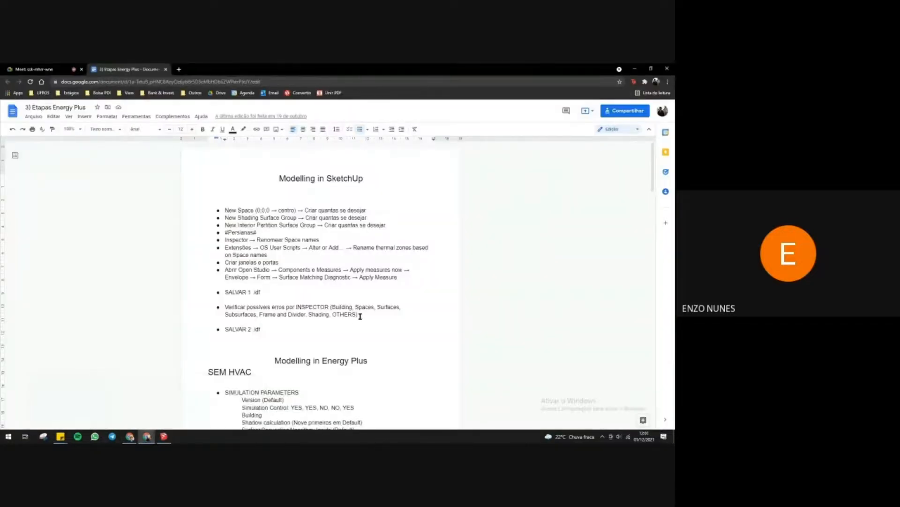
drag(358, 315, 225, 309)
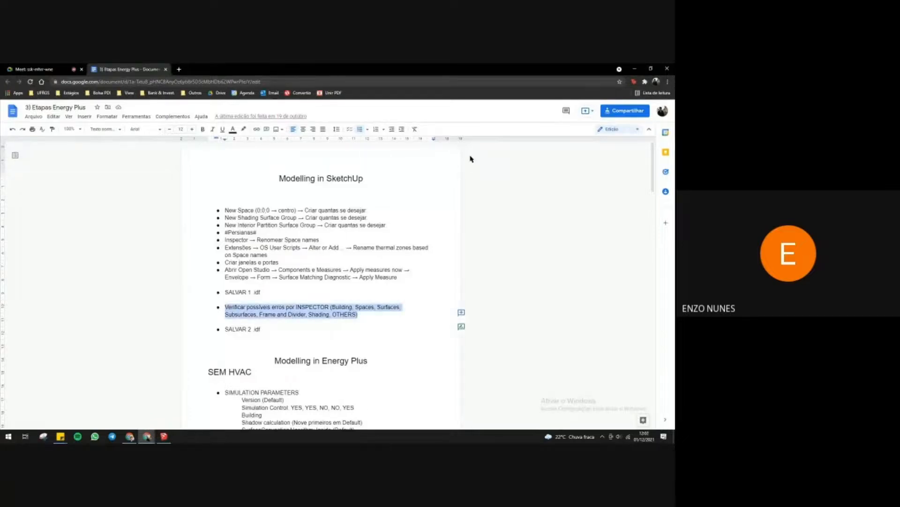
- Return to SketchUp, inspect the building in the construction and other render modes, and restore surface type rendering with X-ray mode on
click(635, 69)
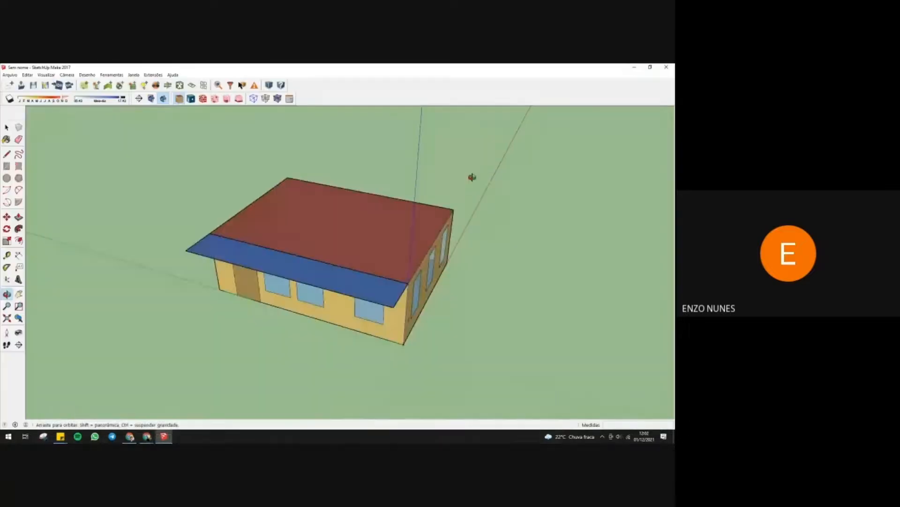
drag(470, 175, 402, 189)
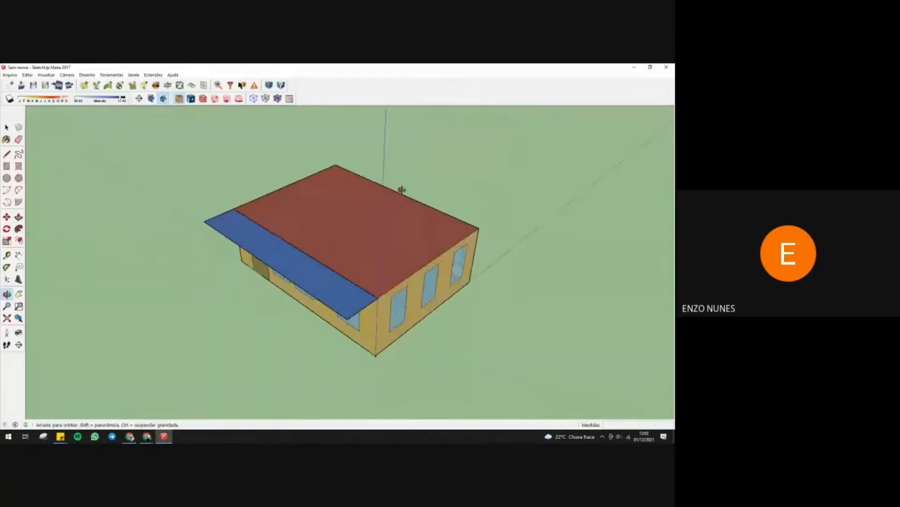
drag(193, 106, 409, 373)
click(202, 103)
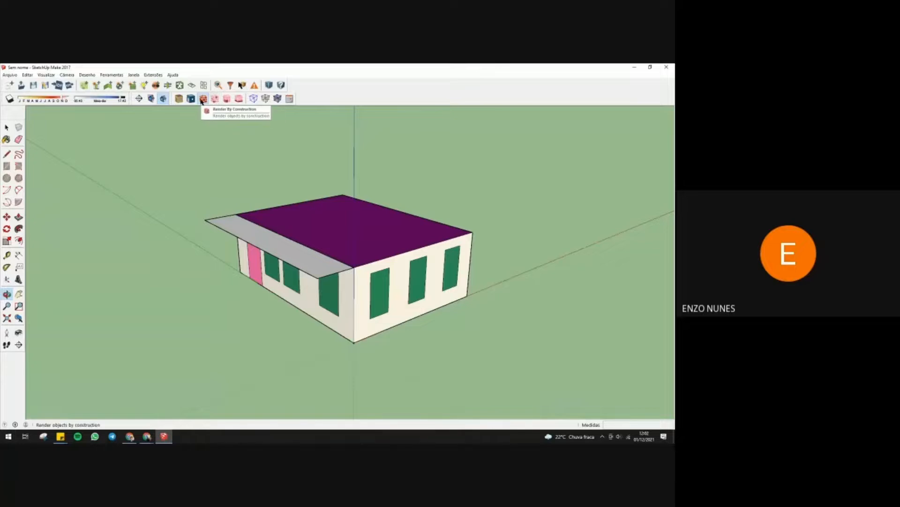
click(202, 102)
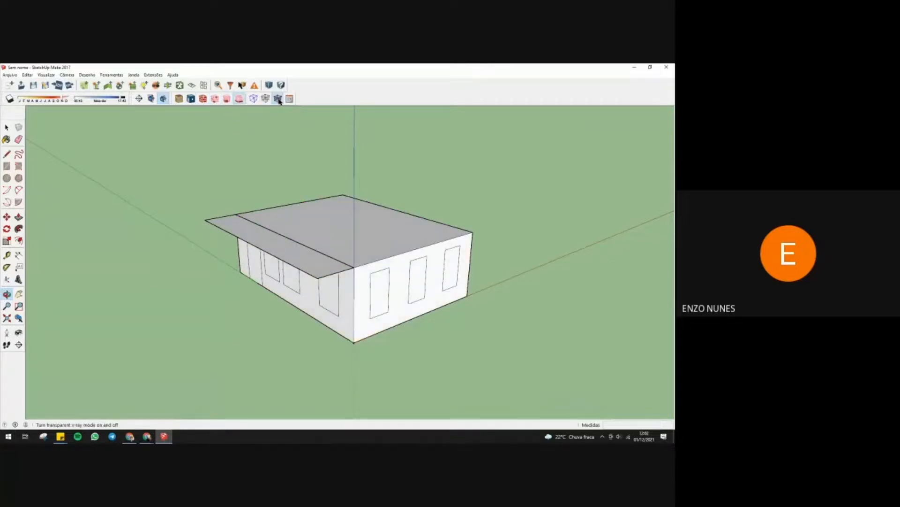
click(191, 98)
click(180, 101)
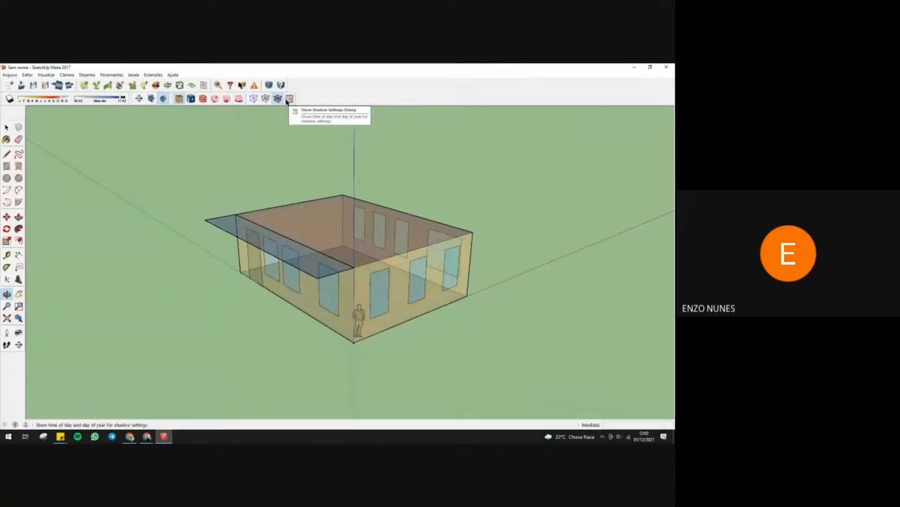
- Open the OpenStudio Inspector and arrange its window beside the building, keeping the model in X-ray view
click(279, 100)
drag(273, 149, 274, 157)
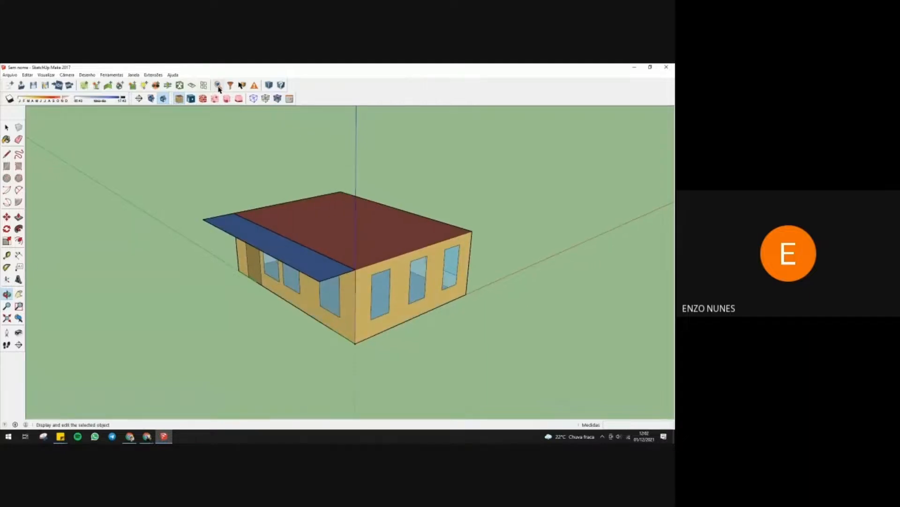
click(218, 86)
drag(459, 137, 326, 141)
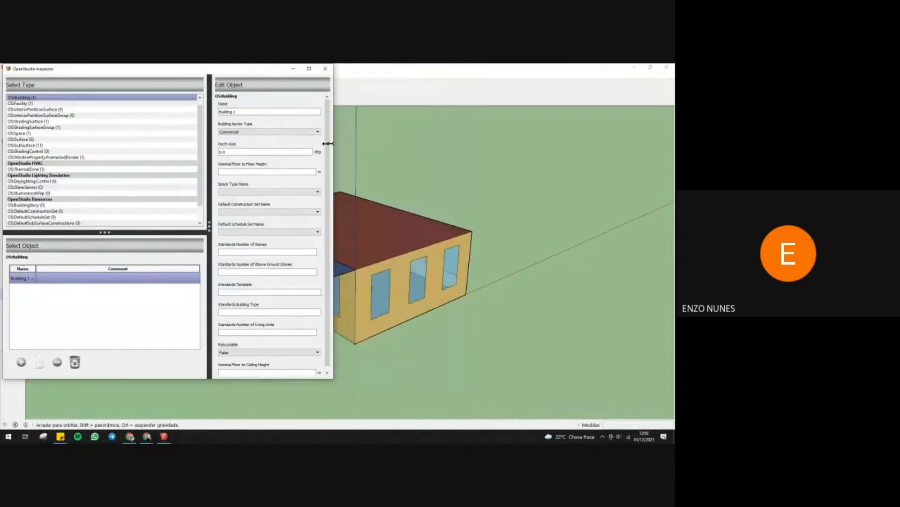
mouse_move(206, 68)
mouse_down()
mouse_move(287, 111)
mouse_move(567, 109)
mouse_up()
scroll(64, 230, down, 1)
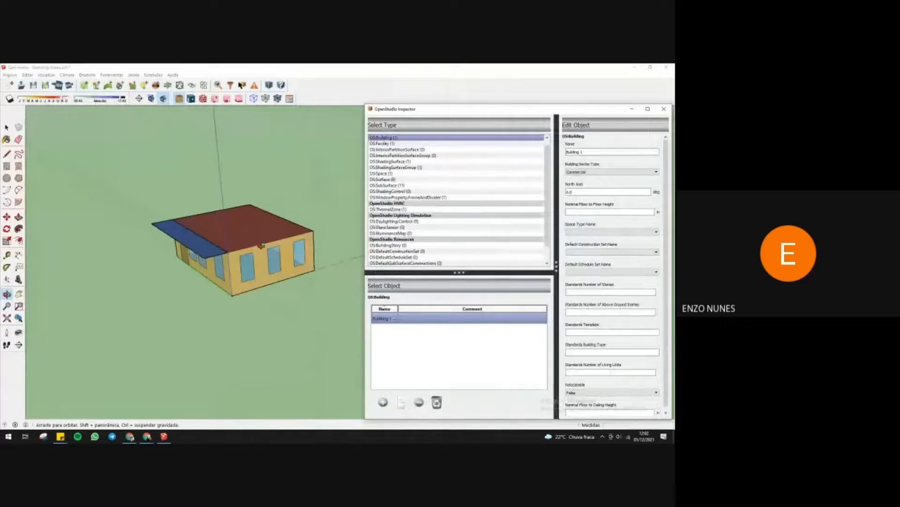
scroll(319, 268, up, 3)
scroll(113, 152, up, 1)
drag(476, 114, 460, 90)
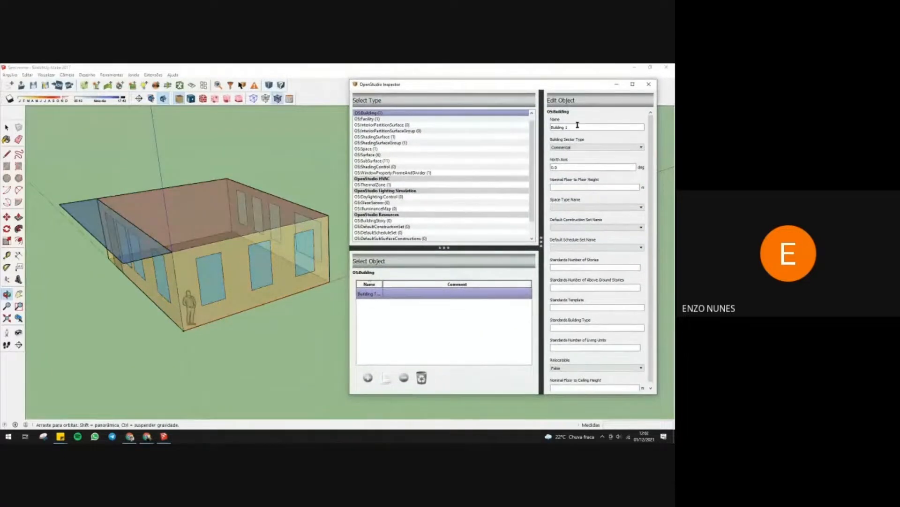
- Rename the building DELET, set its sector type to Other and its north axis to 28 degrees
triple_click(577, 124)
text(DELET)
click(584, 147)
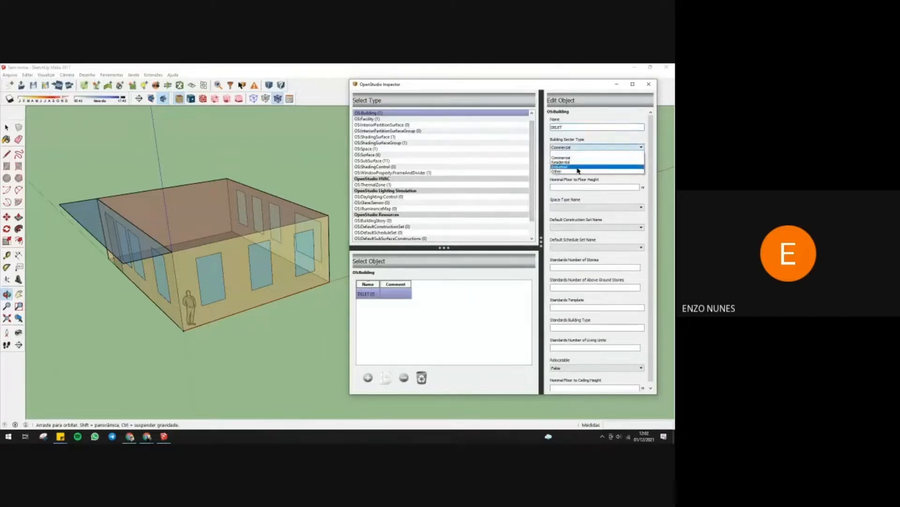
click(577, 173)
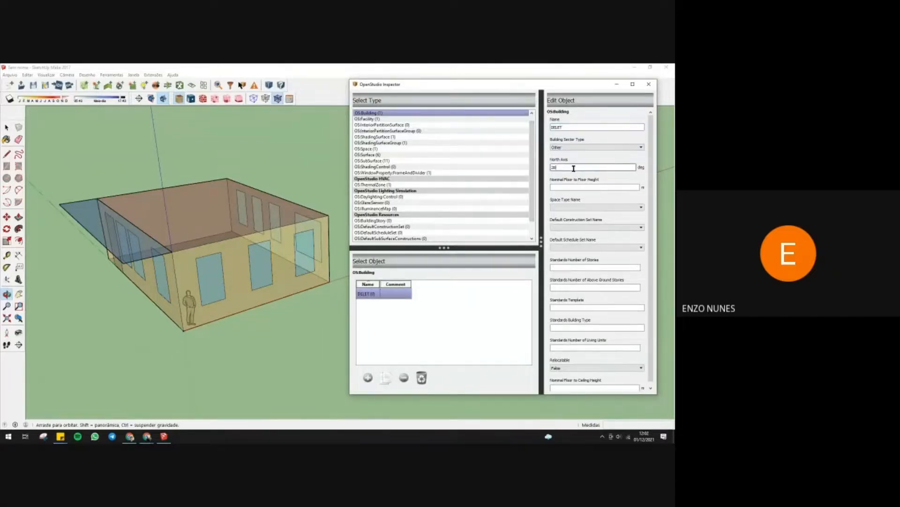
click(405, 119)
click(404, 114)
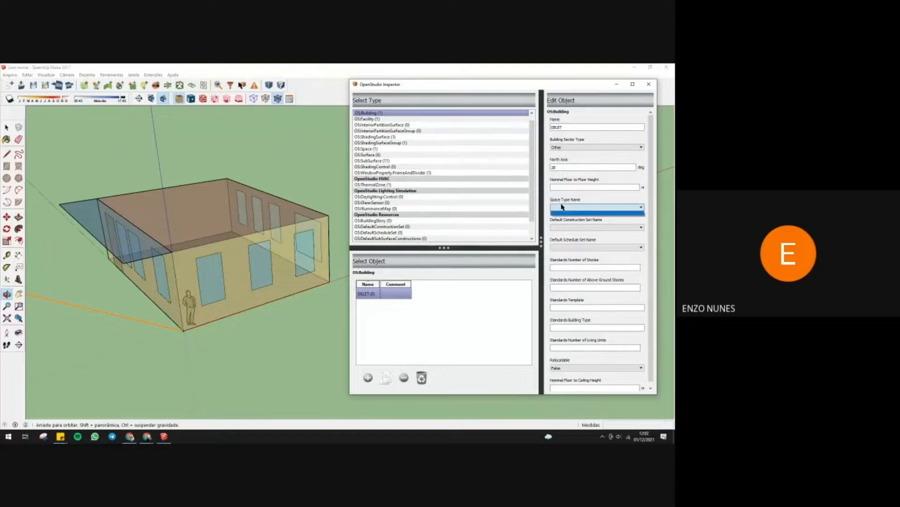
- Check the building's space type options and review the facility, interior partition surface and interior partition surface group objects
scroll(587, 198, down, 1)
click(394, 120)
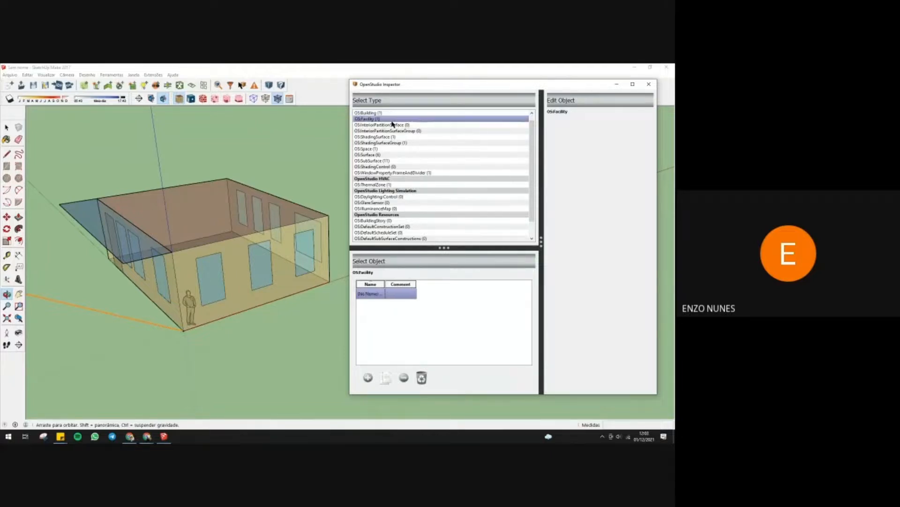
click(393, 125)
click(391, 131)
- Rename the shading surface Sombreamento and check its construction options and vertex coordinates
click(390, 136)
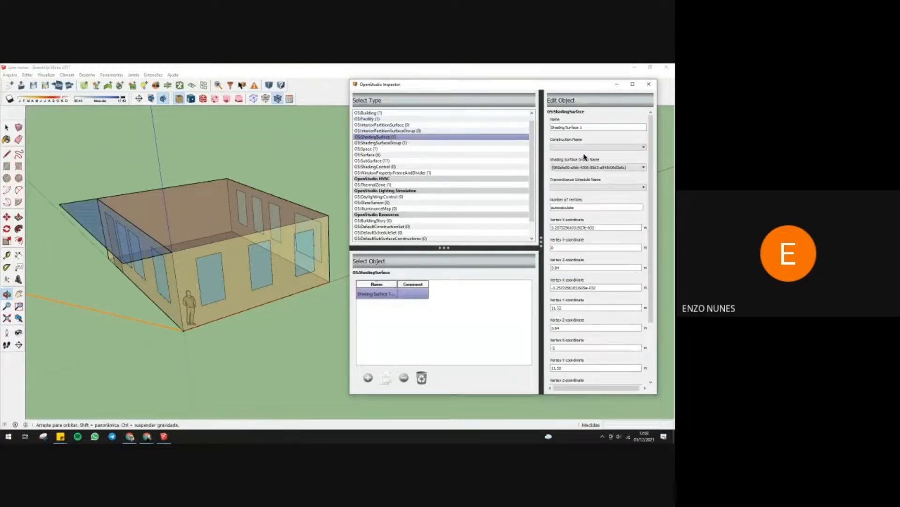
drag(597, 127, 552, 128)
text(shmbra)
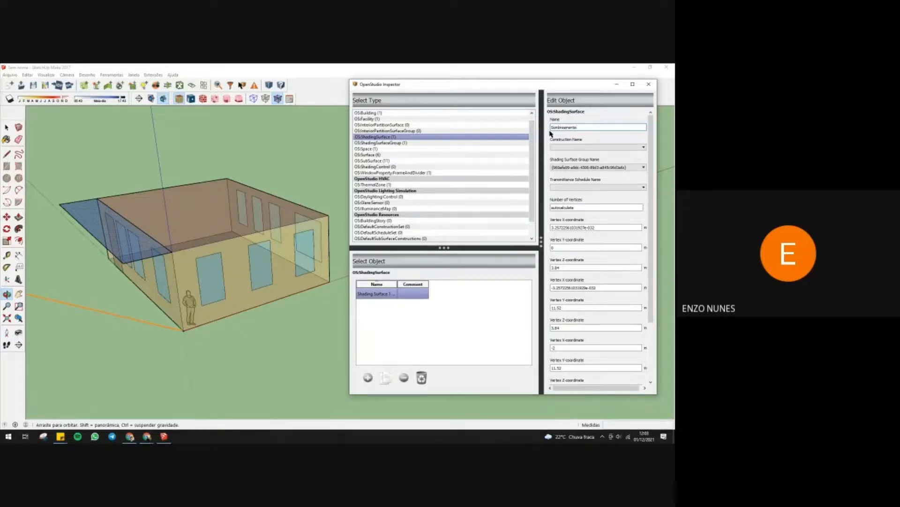
key(Return)
click(570, 147)
click(570, 154)
scroll(584, 197, down, 5)
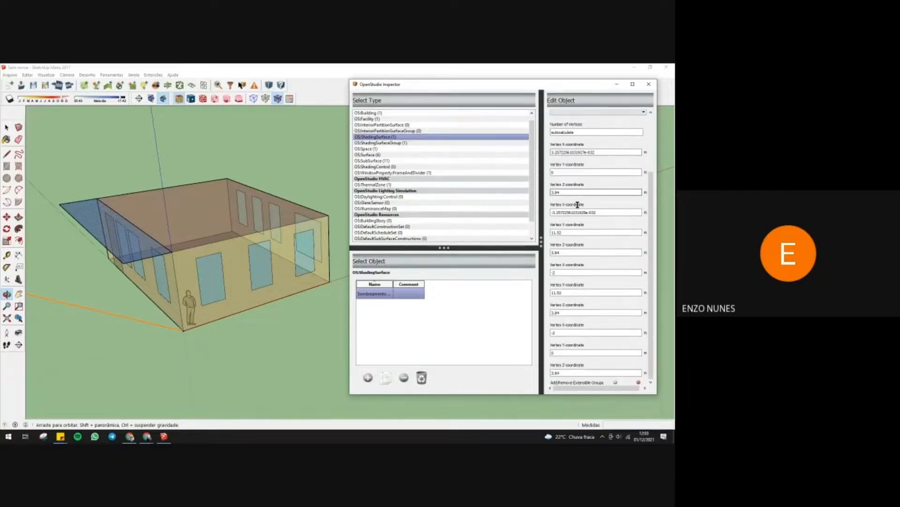
- Review the shading surface group, checking the available shading surface types and space names
click(392, 143)
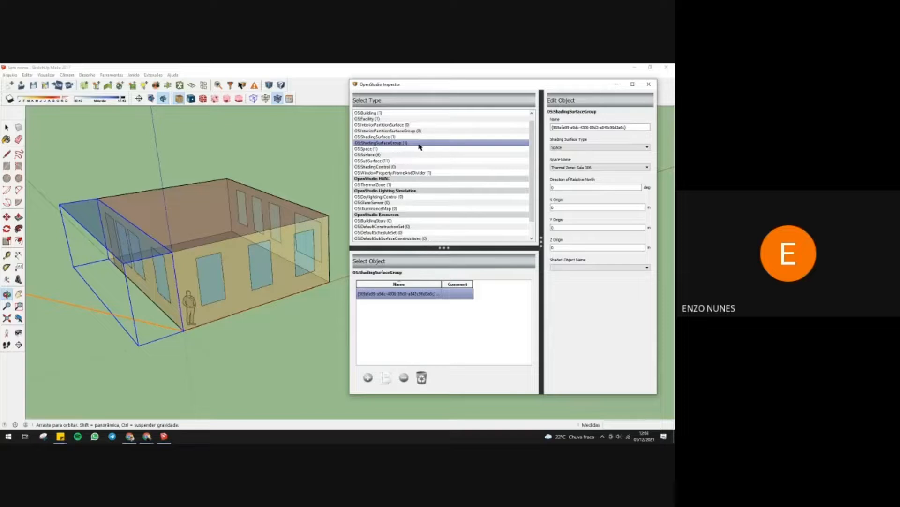
click(566, 148)
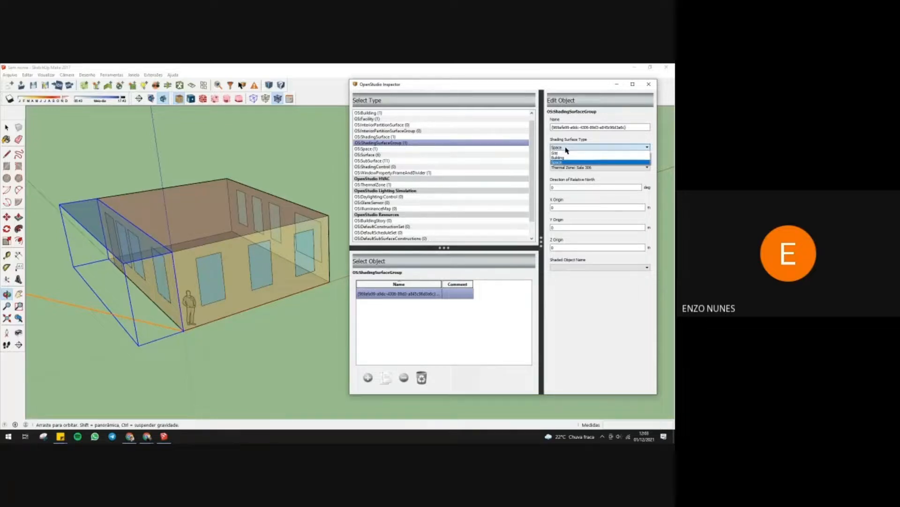
click(576, 326)
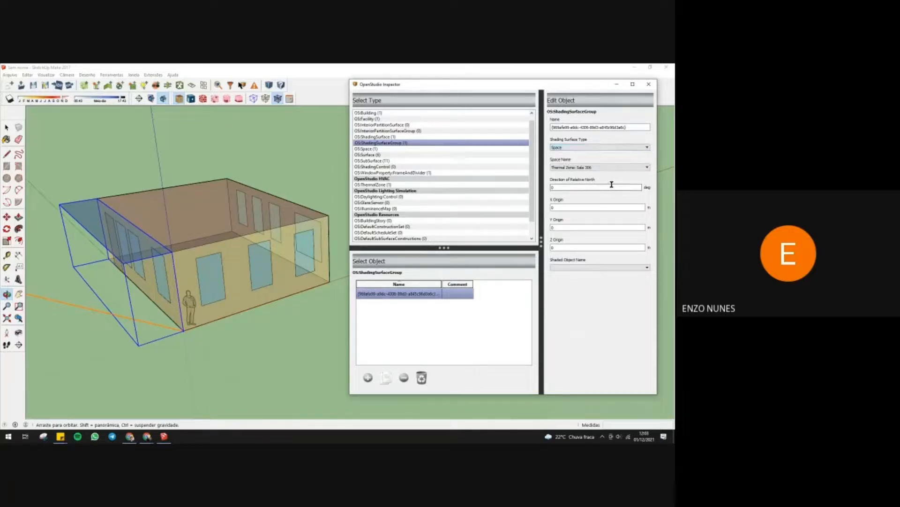
click(612, 169)
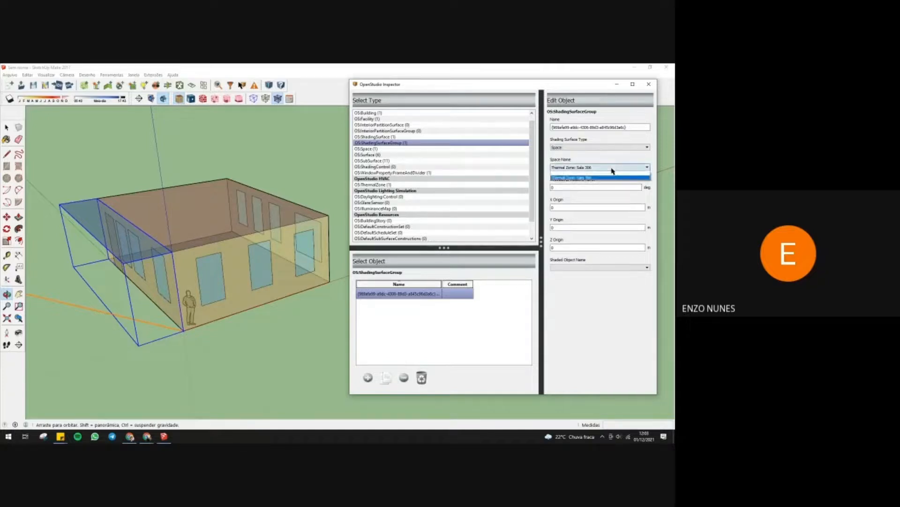
click(598, 307)
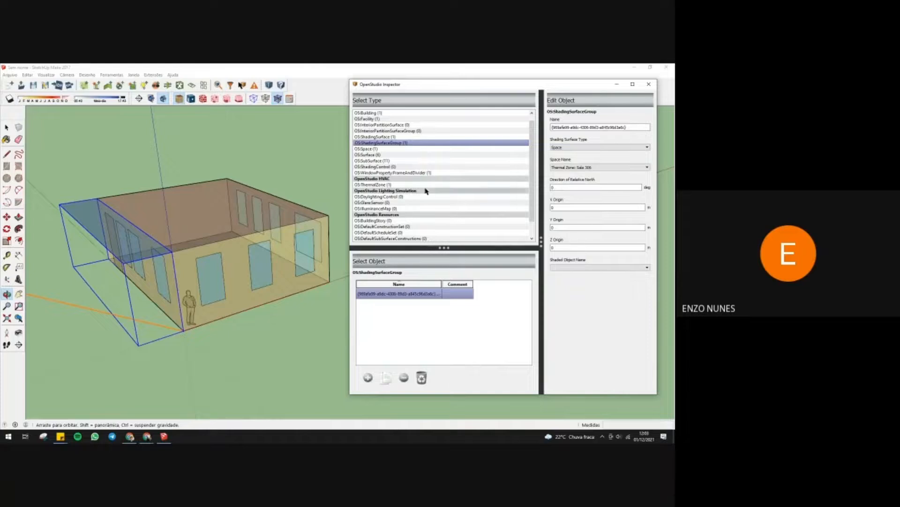
- Inspect the Sala 306 space's Z origin, switch to Chrome and open the Auditoria energética spreadsheet from the Bolsa PDI bookmarks' Drive folder
click(389, 149)
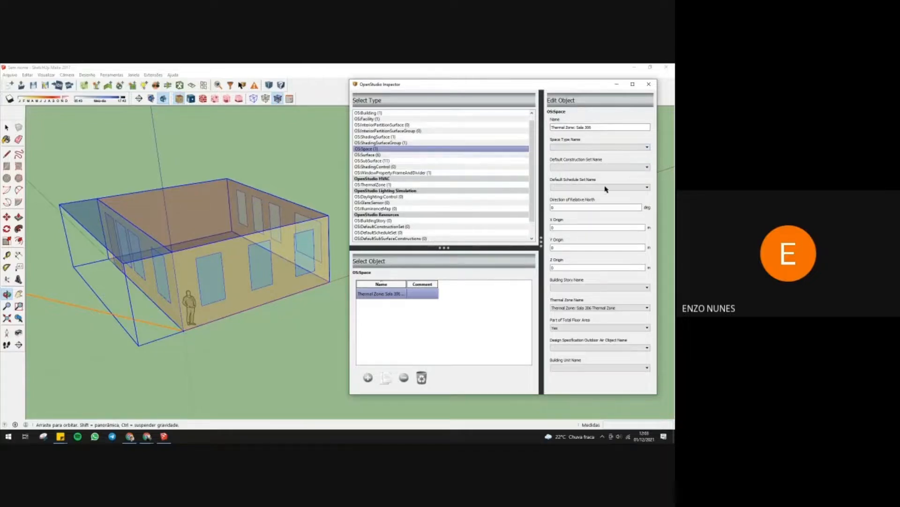
click(572, 268)
mouse_move(147, 436)
click(147, 404)
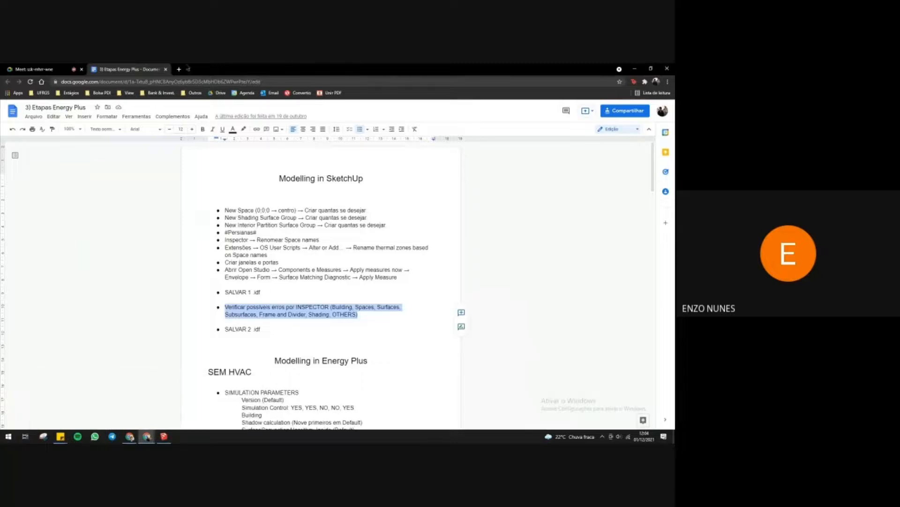
click(180, 70)
drag(188, 70, 107, 69)
click(104, 94)
click(107, 112)
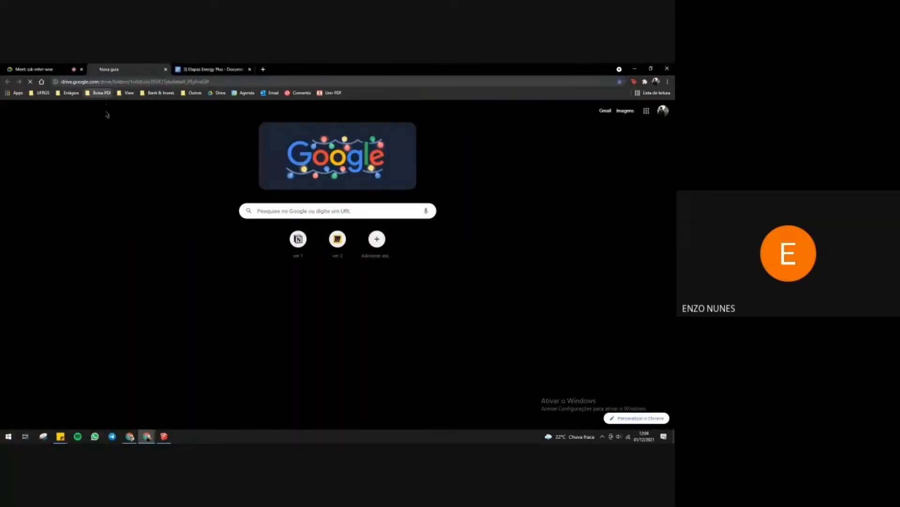
double_click(359, 165)
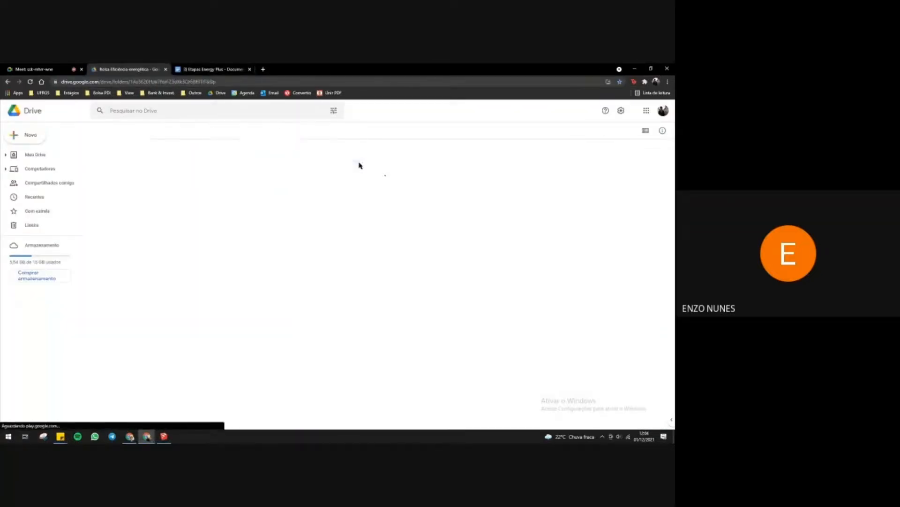
double_click(279, 254)
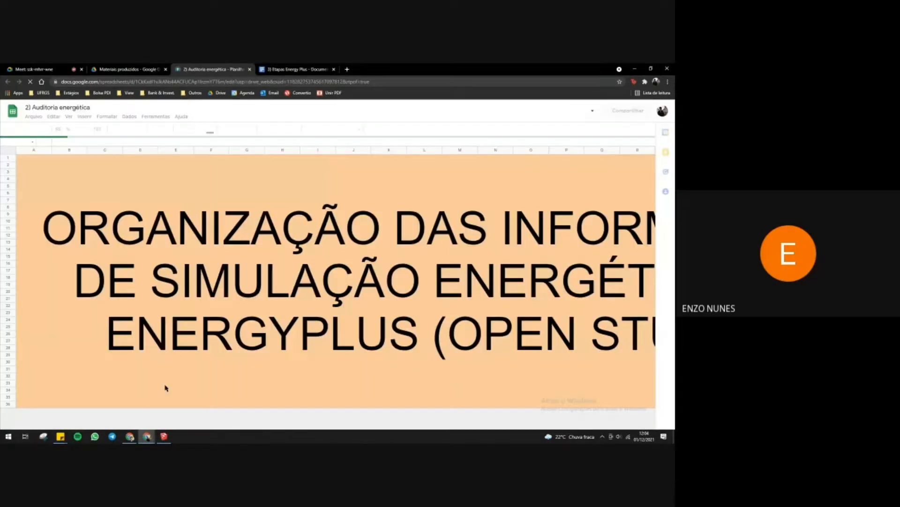
- Look up the north axis and Z origin of DELET's Sala 306 in the RESUMO sheet
click(92, 422)
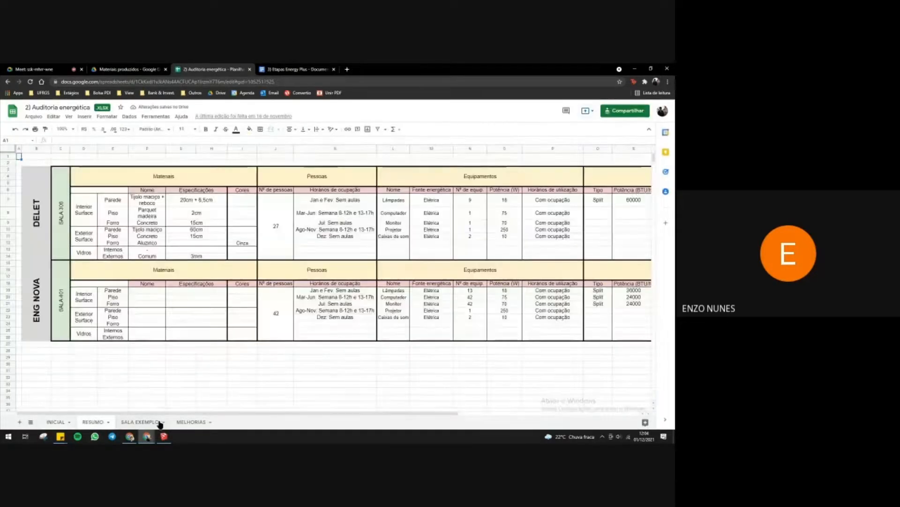
drag(157, 414, 312, 416)
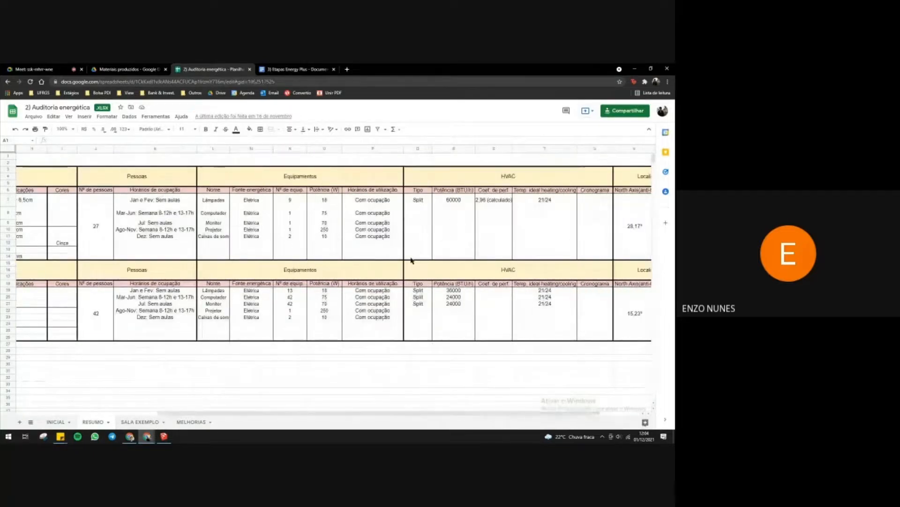
drag(472, 414, 528, 419)
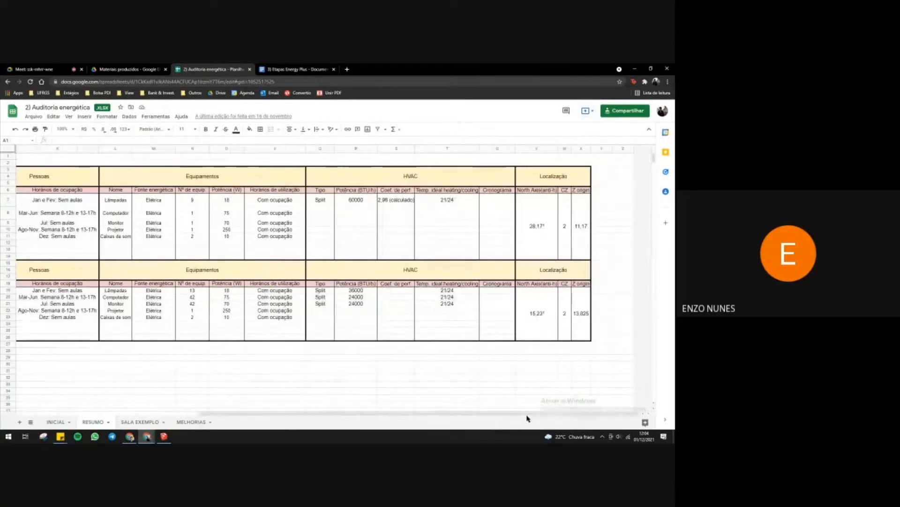
click(546, 235)
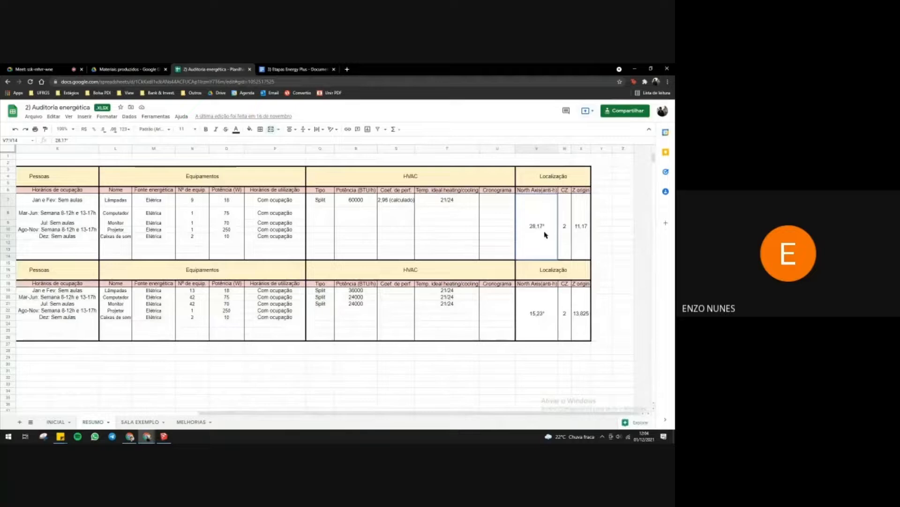
- Return to SketchUp and set the Z origin of the Sala 306 space to 11.17 m
click(635, 69)
click(402, 155)
click(401, 149)
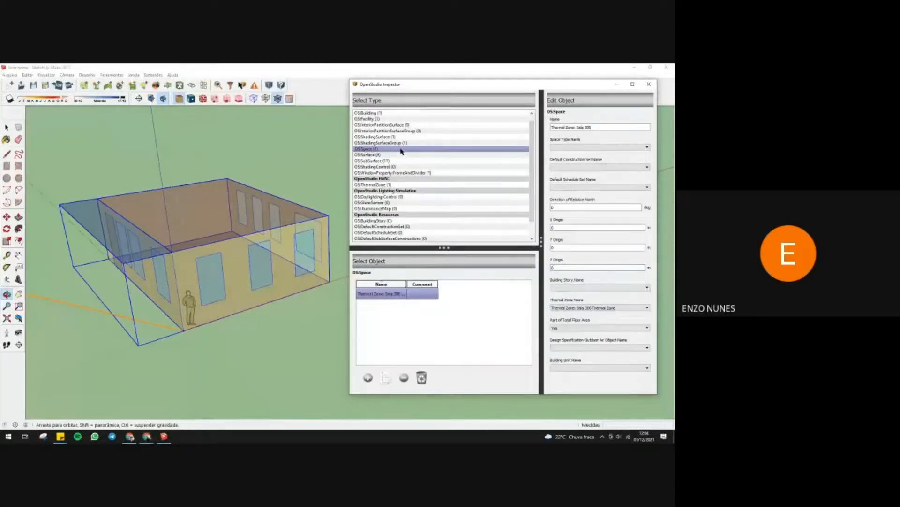
click(569, 267)
text(1117)
key(Return)
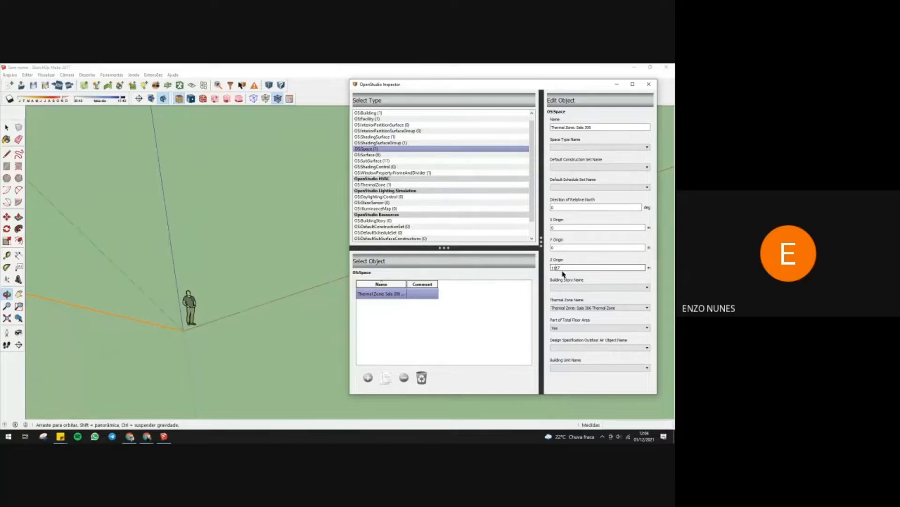
click(382, 149)
- Set the DELET building's north axis to 28.17 degrees and bring the raised room into view beside the Inspector
click(375, 113)
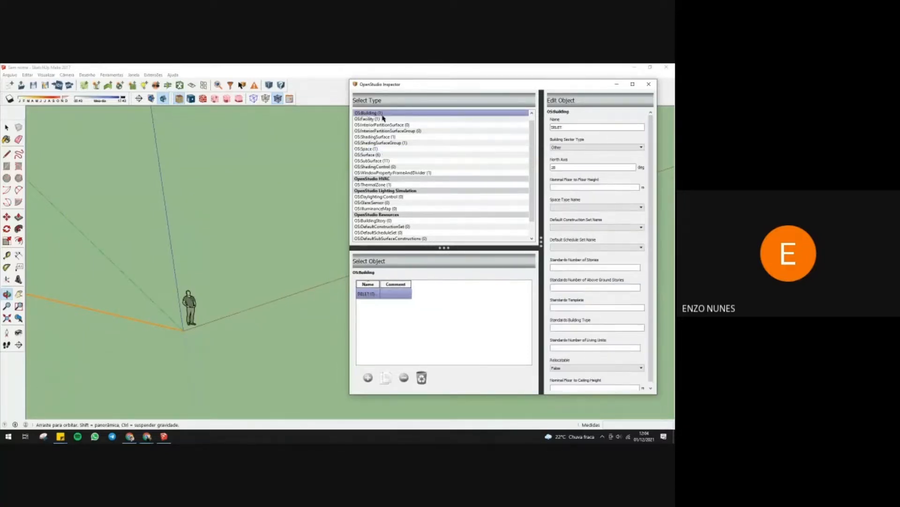
click(594, 167)
scroll(263, 218, down, 5)
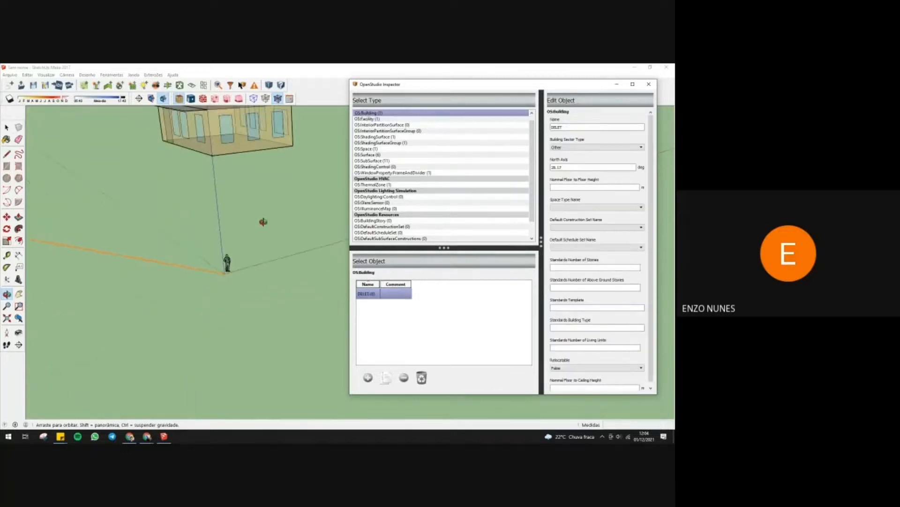
scroll(239, 255, down, 1)
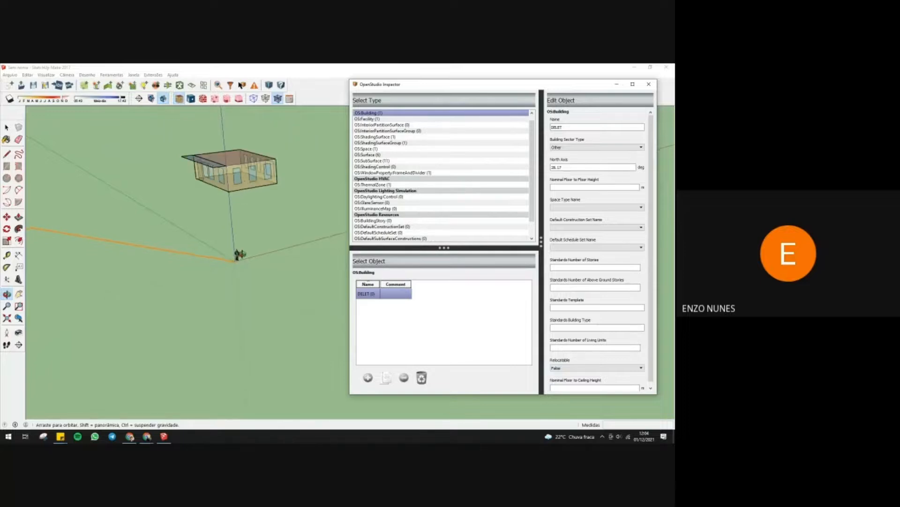
scroll(241, 144, up, 4)
mouse_move(275, 159)
mouse_down()
mouse_move(199, 187)
mouse_move(256, 161)
mouse_up()
drag(486, 84, 481, 85)
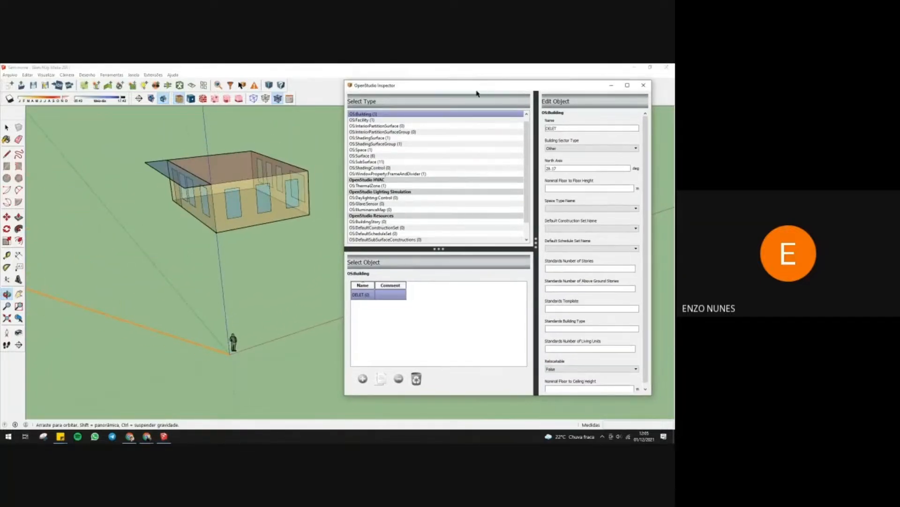
- Review the Sala 306 space properties in the Inspector and display the surface objects
click(384, 149)
click(7, 128)
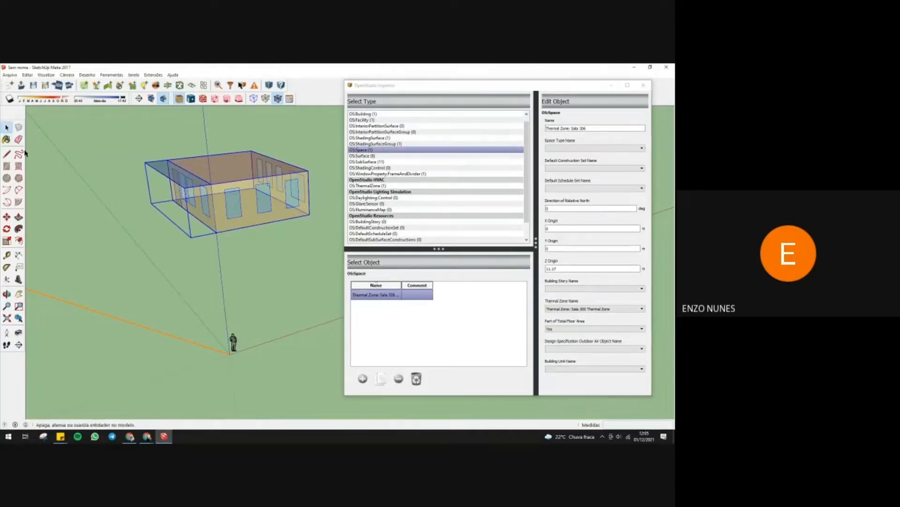
click(383, 149)
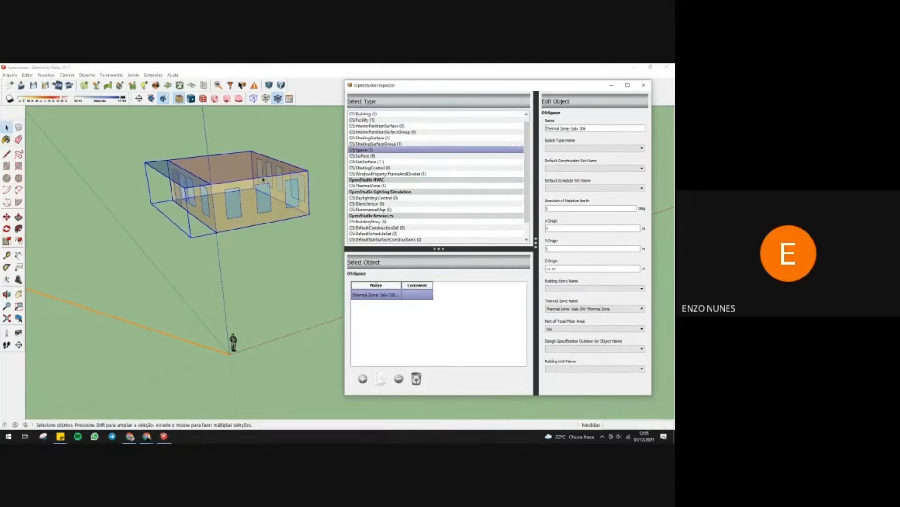
click(379, 150)
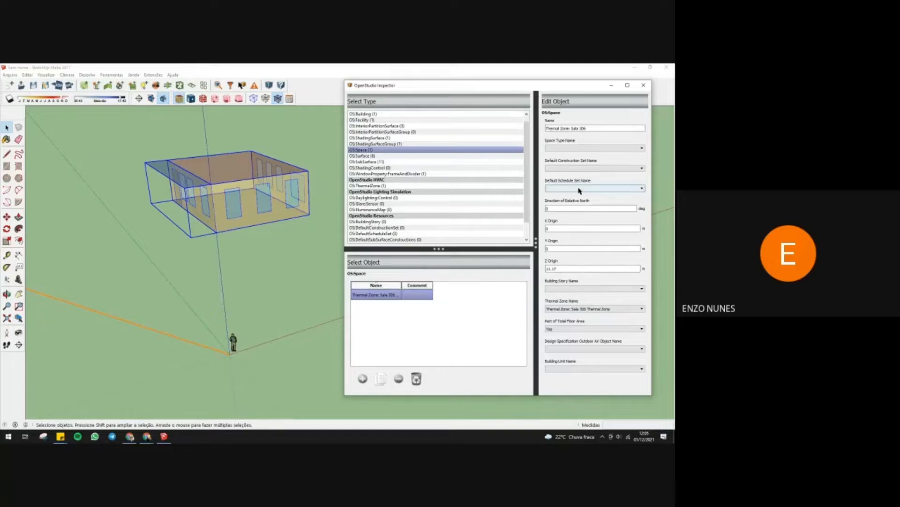
click(370, 155)
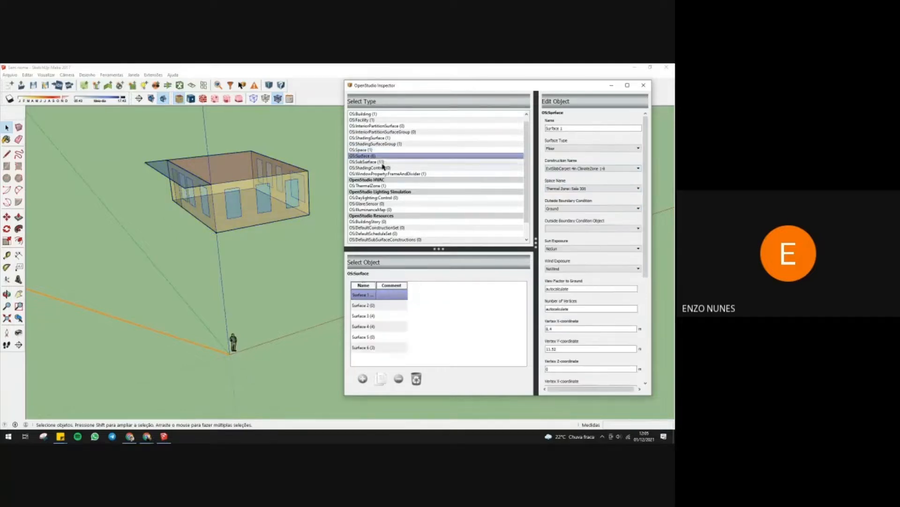
- Clear the construction assigned to the Surface 1 floor and set its outside boundary condition to Adiabatic
click(566, 167)
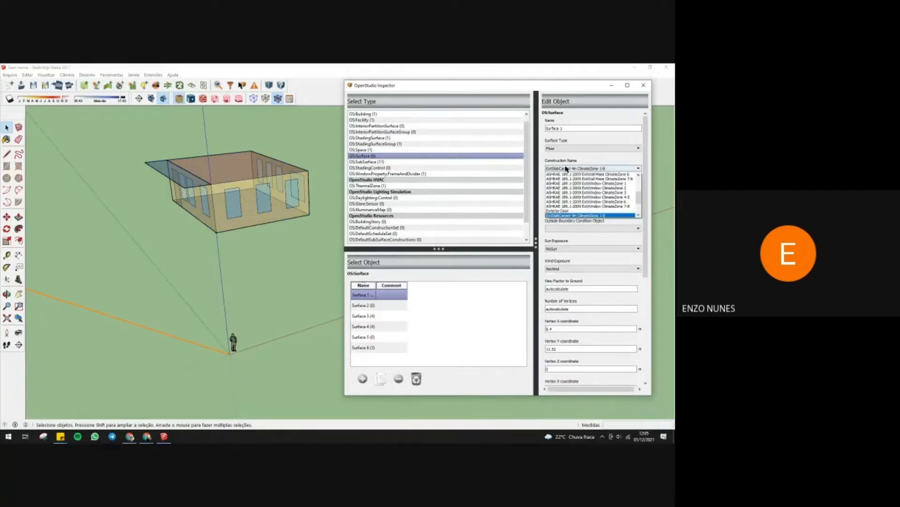
click(567, 175)
click(564, 208)
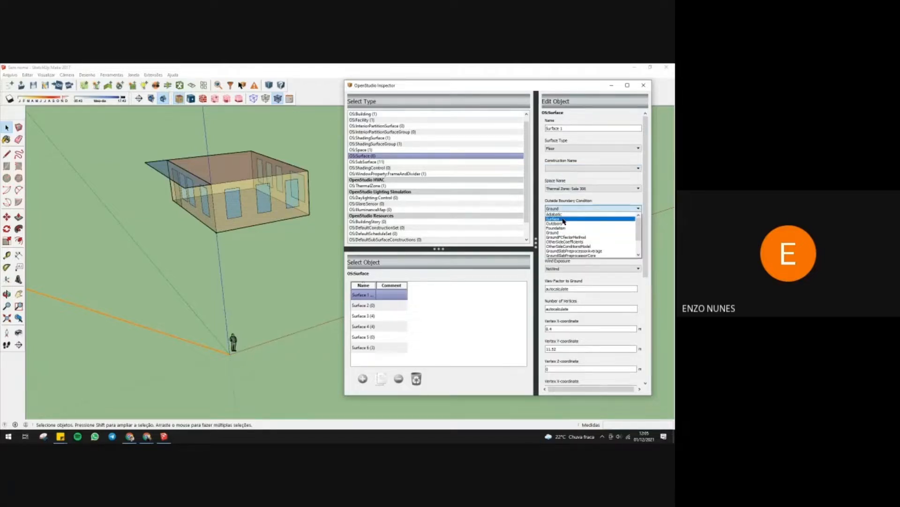
click(566, 215)
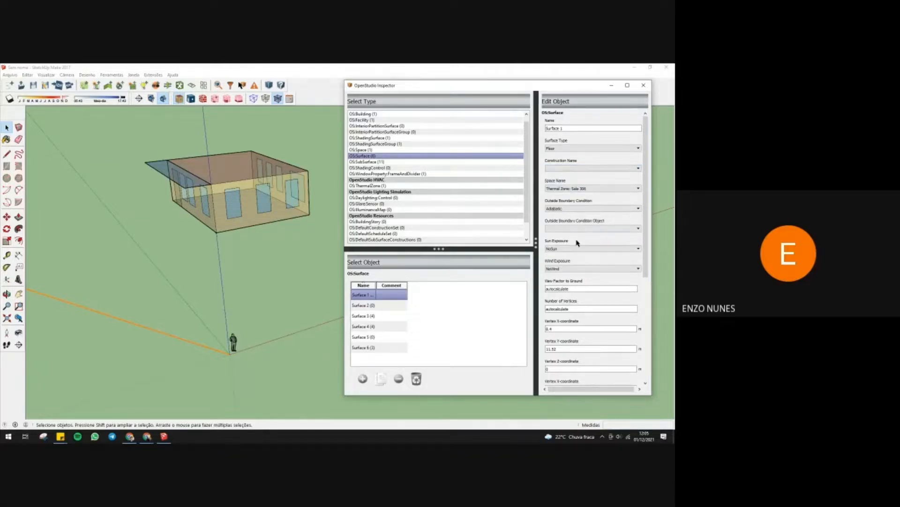
- Rename the Surface 1 floor as Piso
drag(565, 127, 533, 135)
text(Piso)
key(Return)
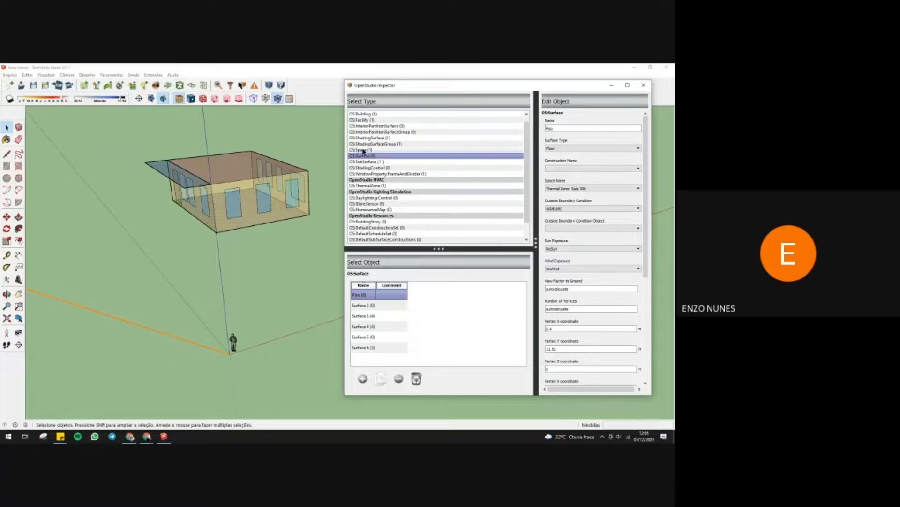
- Rename the Surface 2 wall as Parede norte and clear its assigned construction
click(366, 305)
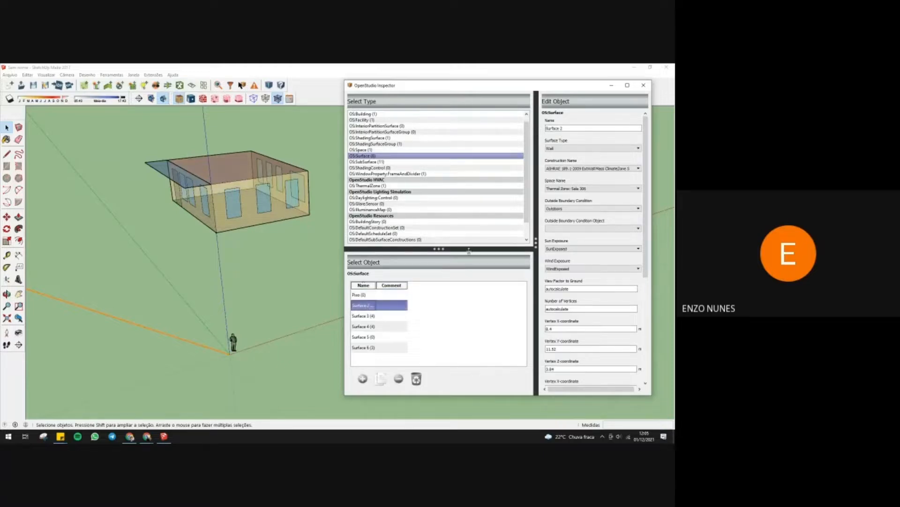
drag(581, 126, 532, 125)
text(Parede norte)
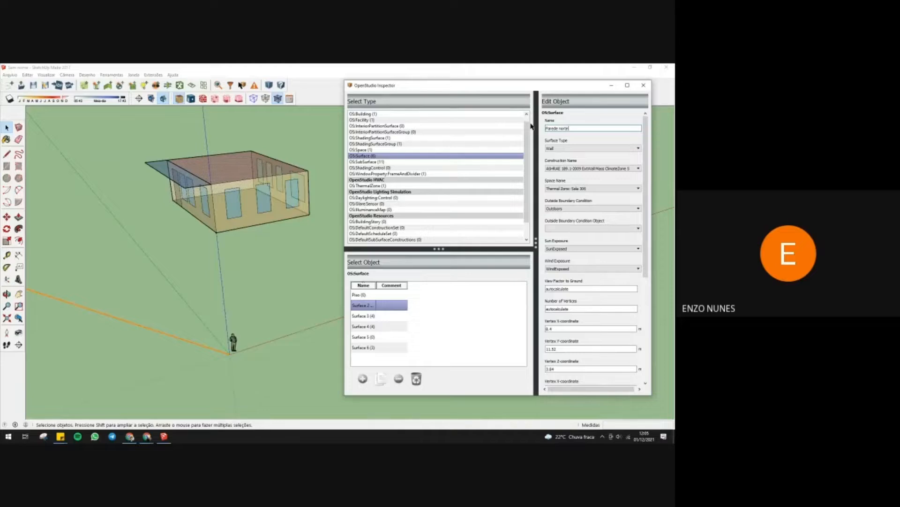
key(Return)
click(583, 169)
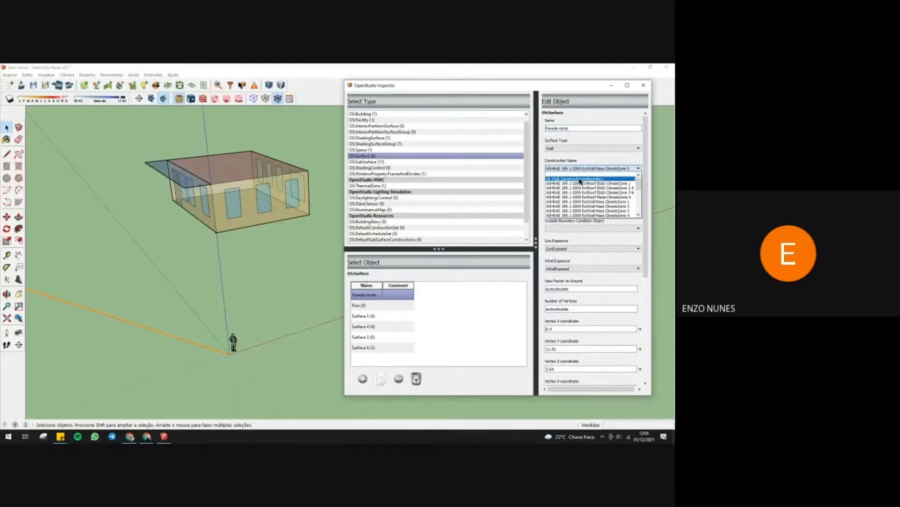
click(581, 179)
- Set Parede norte's outside boundary condition to Adiabatic, with sun exposure NoSun and wind exposure NoWind
click(577, 208)
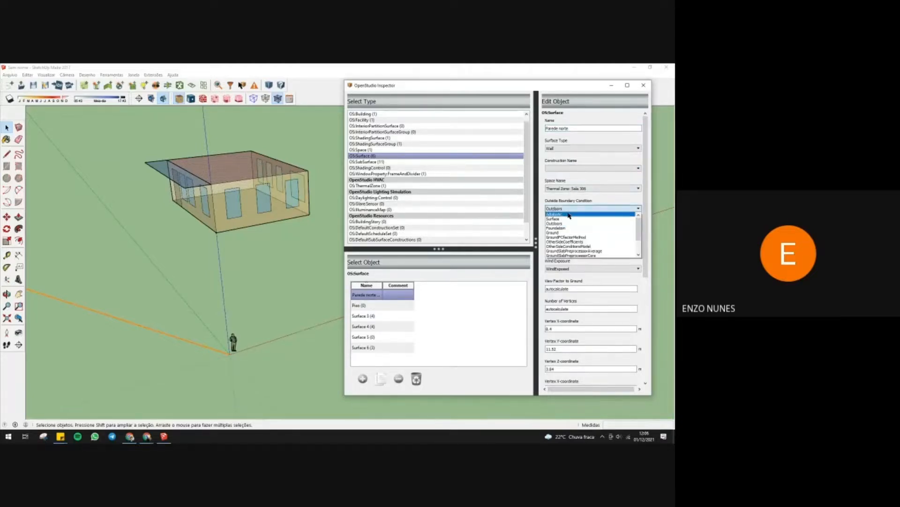
click(568, 215)
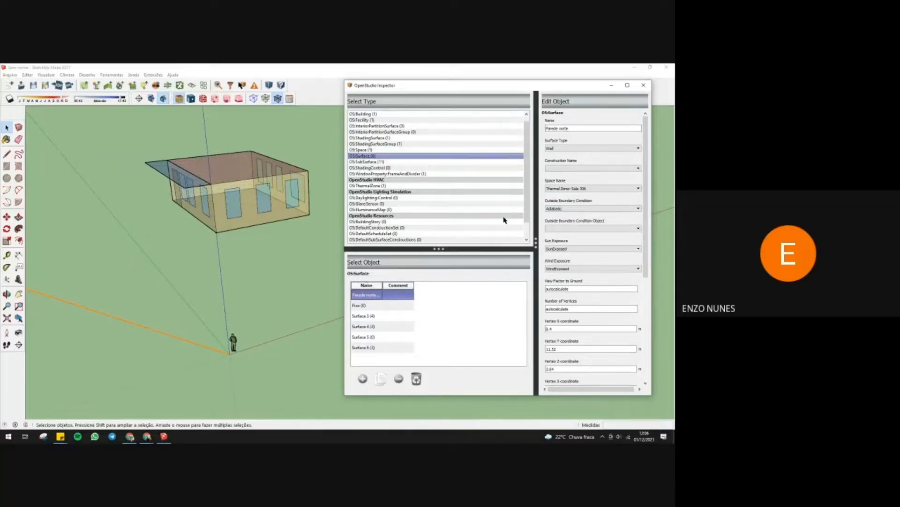
click(574, 250)
click(567, 261)
click(568, 268)
click(564, 282)
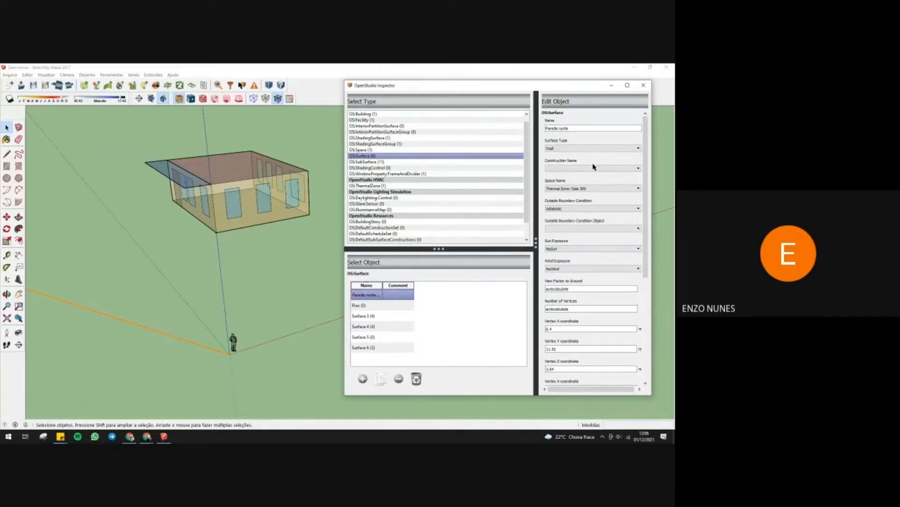
- Rename the Surface 3 wall as Parede leste and clear its assigned construction
click(378, 162)
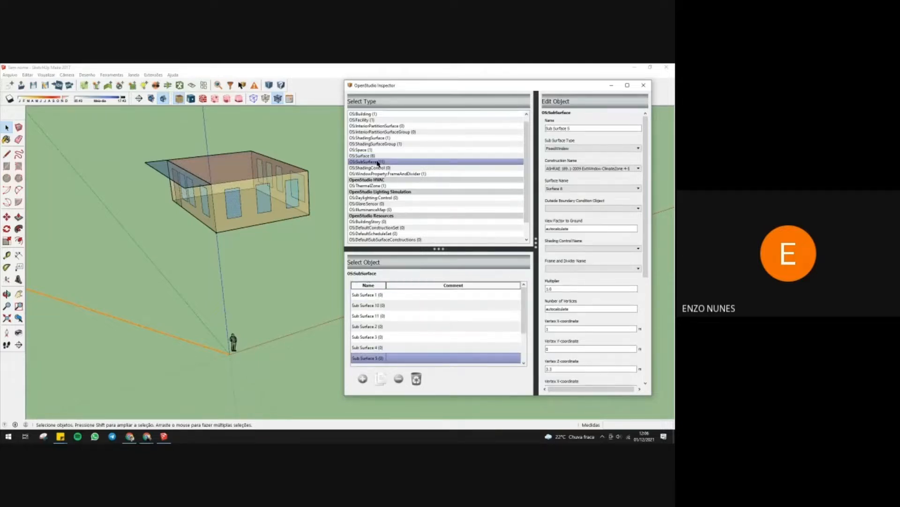
click(376, 156)
click(364, 316)
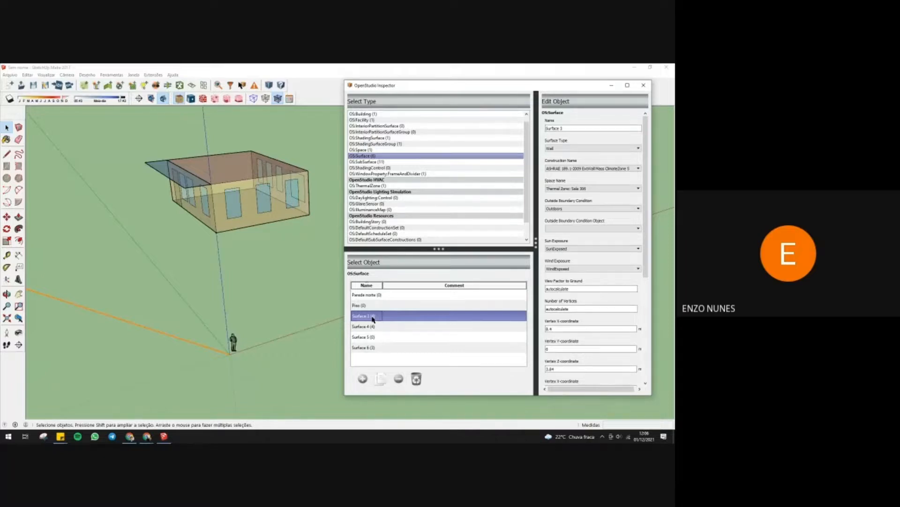
drag(567, 129, 545, 131)
text(Parede leste)
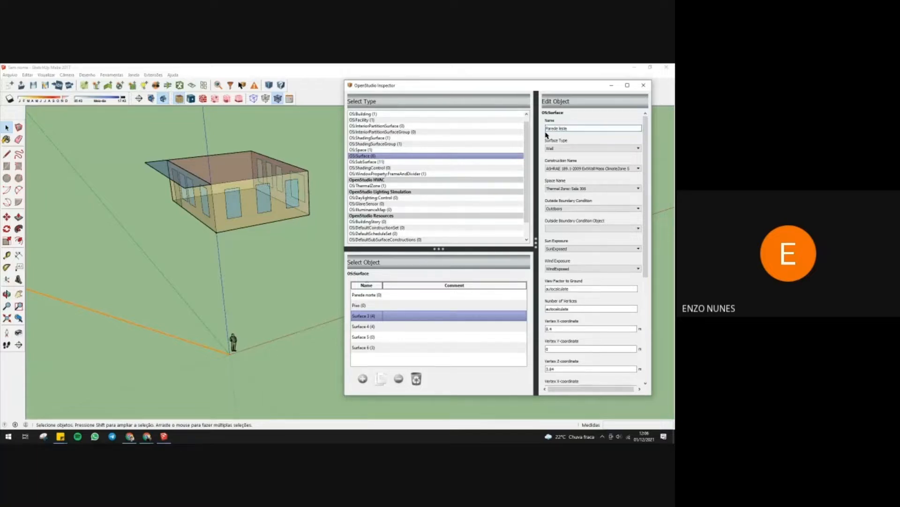
key(Return)
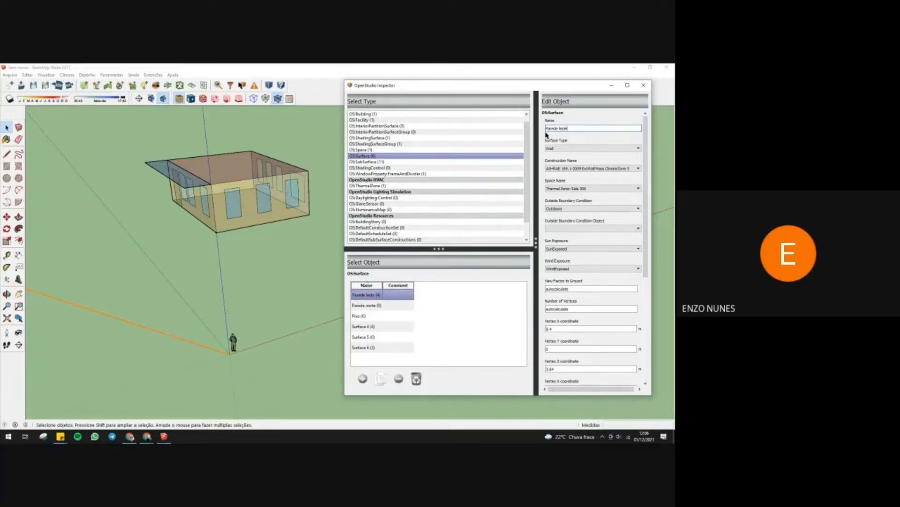
click(563, 168)
click(562, 175)
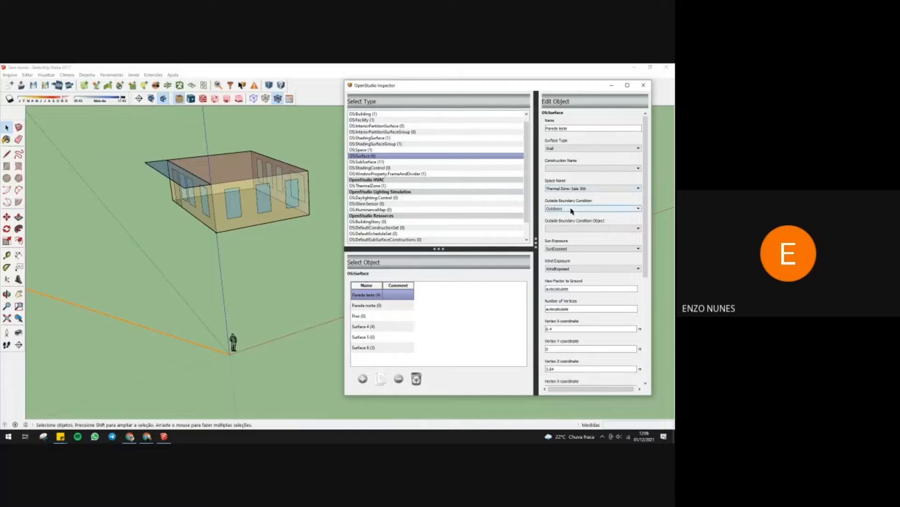
- Rename the Surface 4 wall as Parede oeste and clear its assigned construction
click(368, 327)
drag(582, 131, 522, 136)
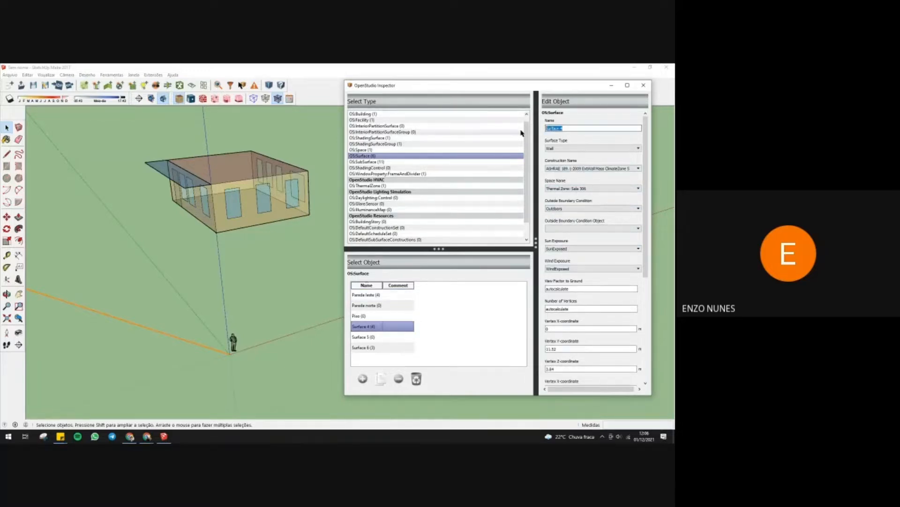
text(Parede oeste)
key(Return)
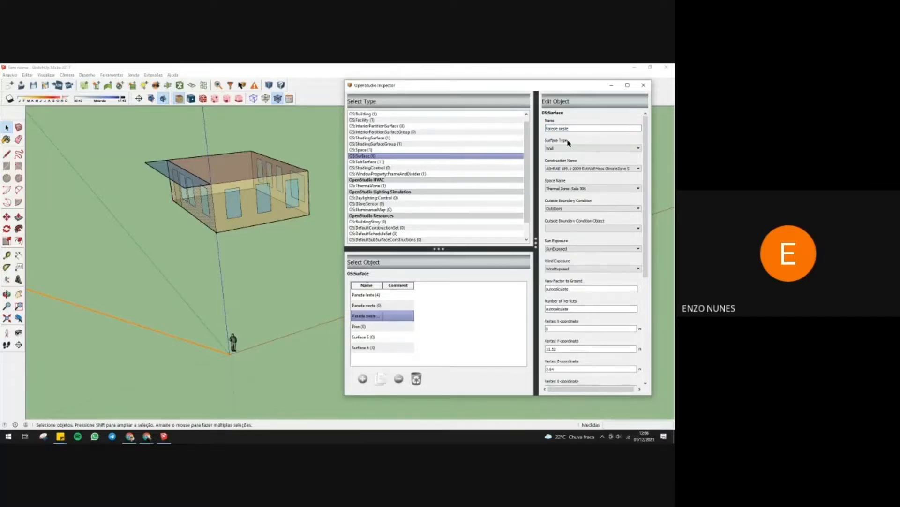
click(571, 172)
click(572, 174)
- Rename the Surface 5 roof/ceiling as Teto and clear its assigned construction
click(364, 337)
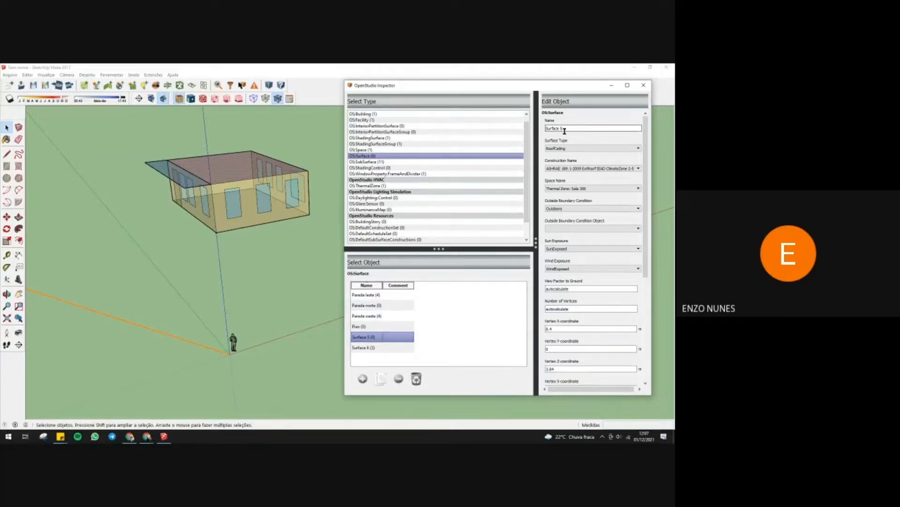
drag(565, 131, 546, 131)
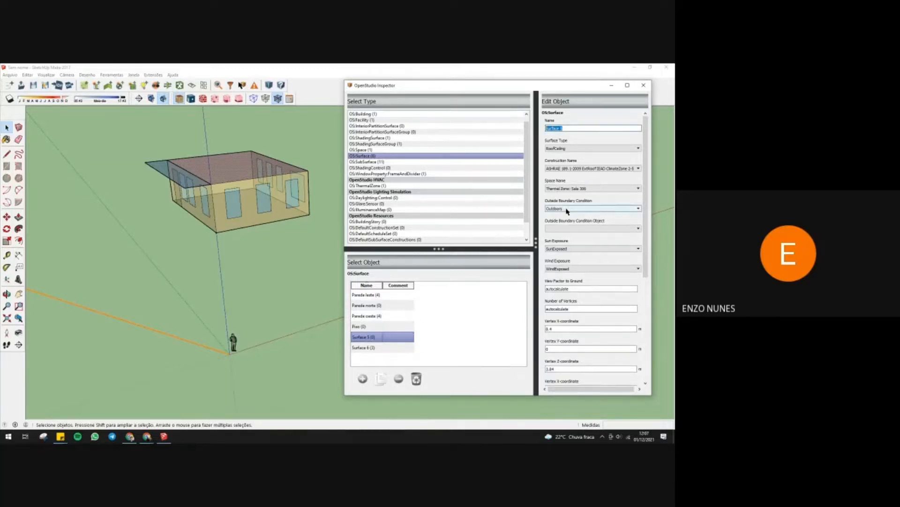
text(Teto)
key(Return)
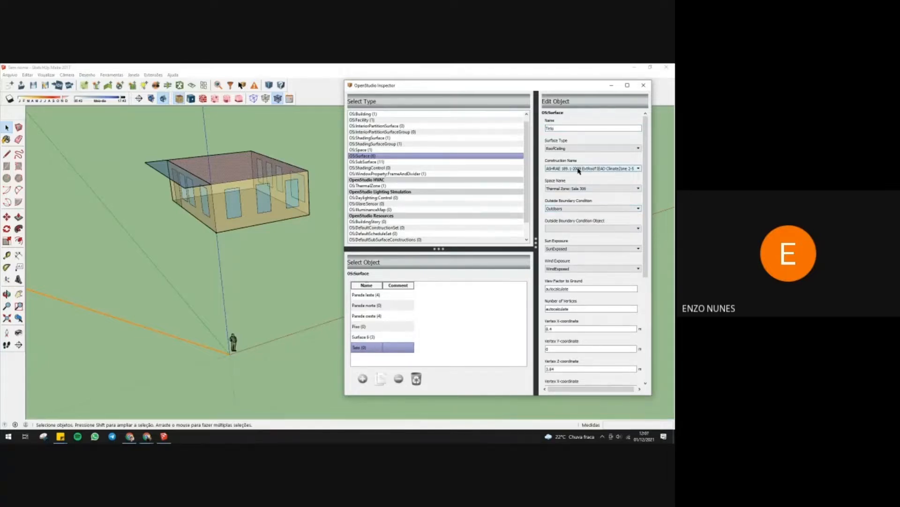
click(579, 171)
click(578, 168)
- Rename the Surface 6 wall as Parede sul and clear its assigned construction
click(363, 336)
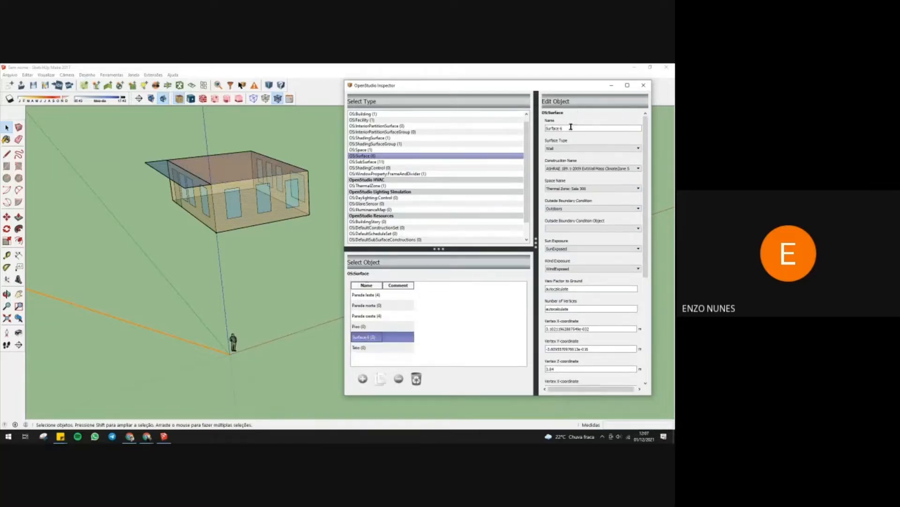
drag(571, 127, 546, 134)
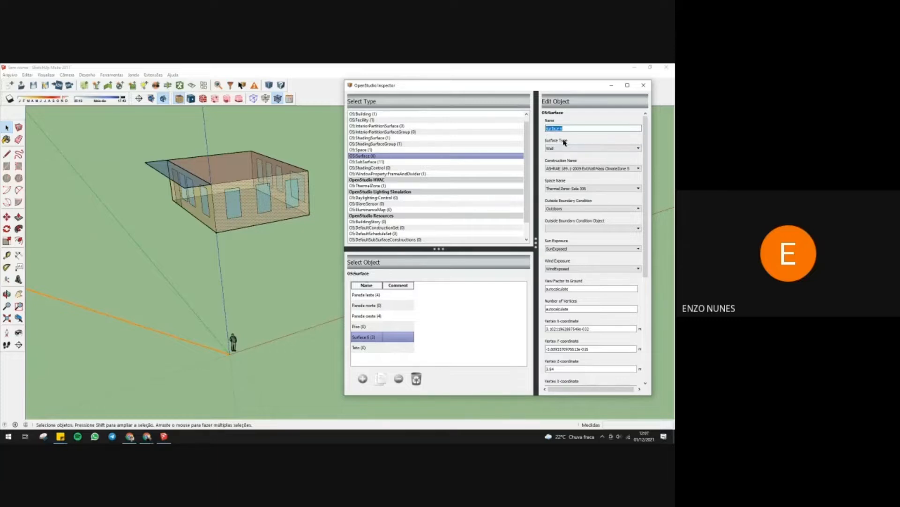
text(Parede sul)
key(Return)
click(563, 168)
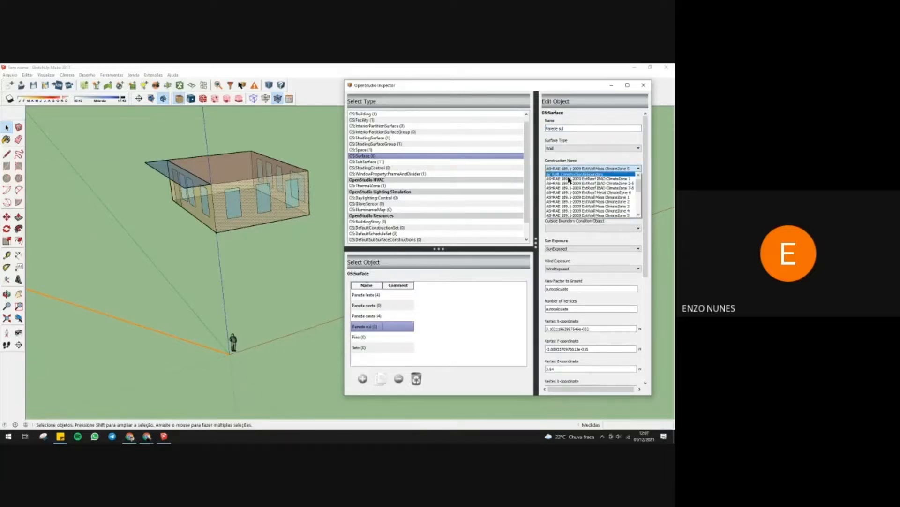
click(568, 175)
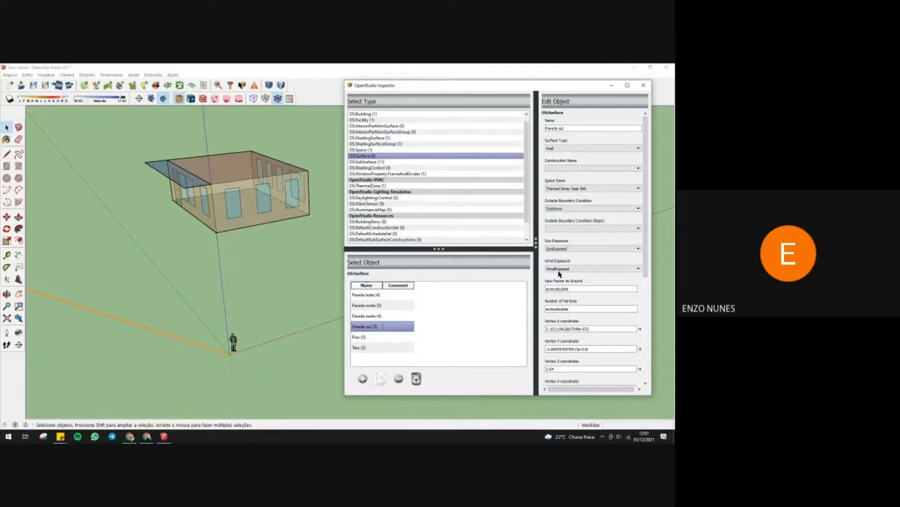
- Among the subsurfaces, rename the Sub Surface 1 door as Porta and clear its assigned construction
click(389, 162)
click(381, 295)
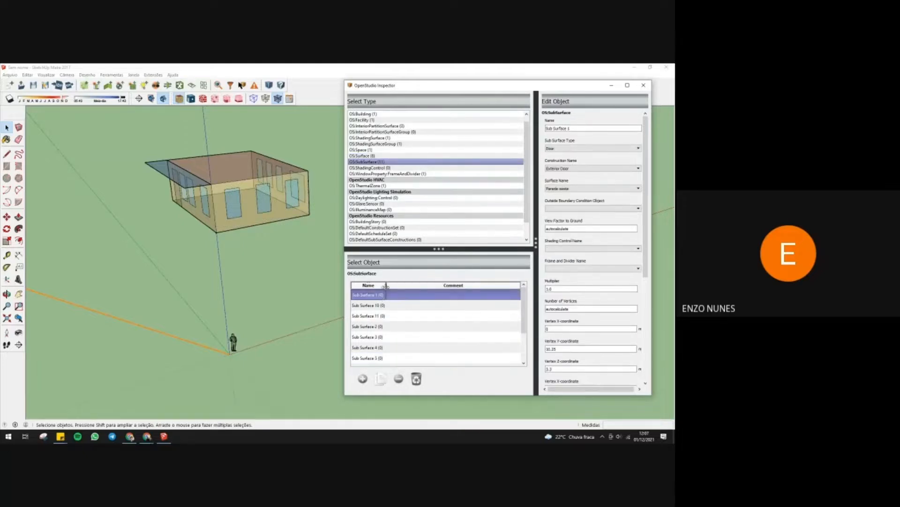
triple_click(563, 128)
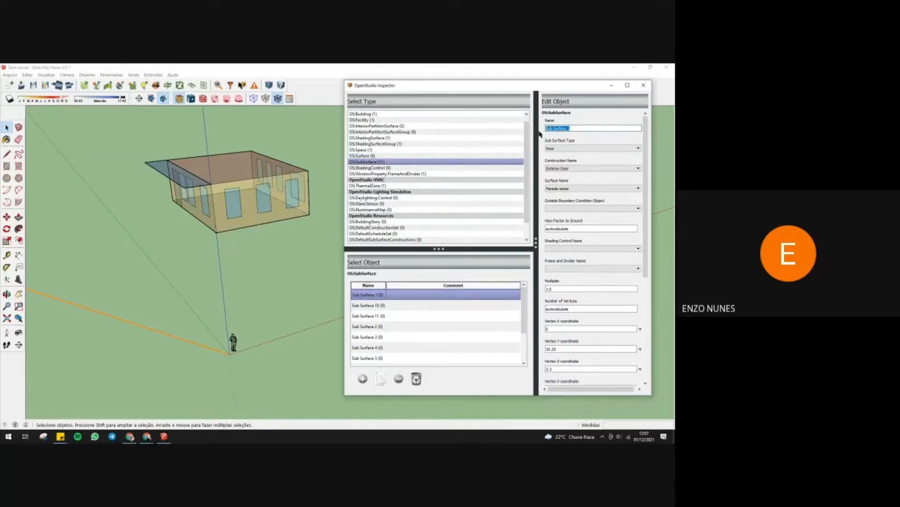
text(Porta)
key(Return)
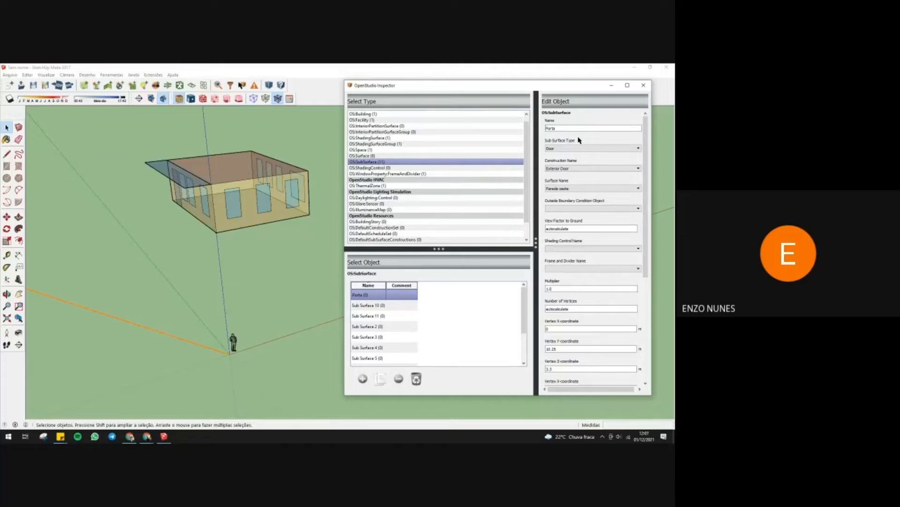
click(584, 168)
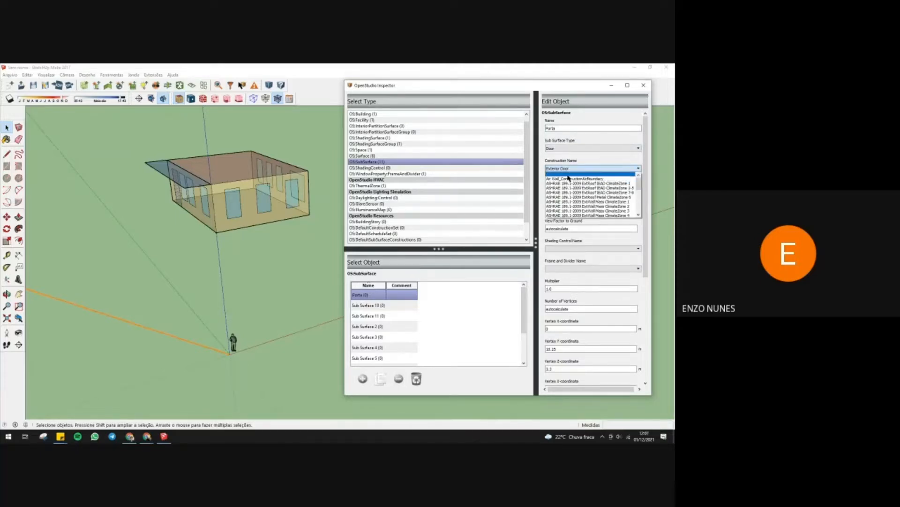
click(568, 176)
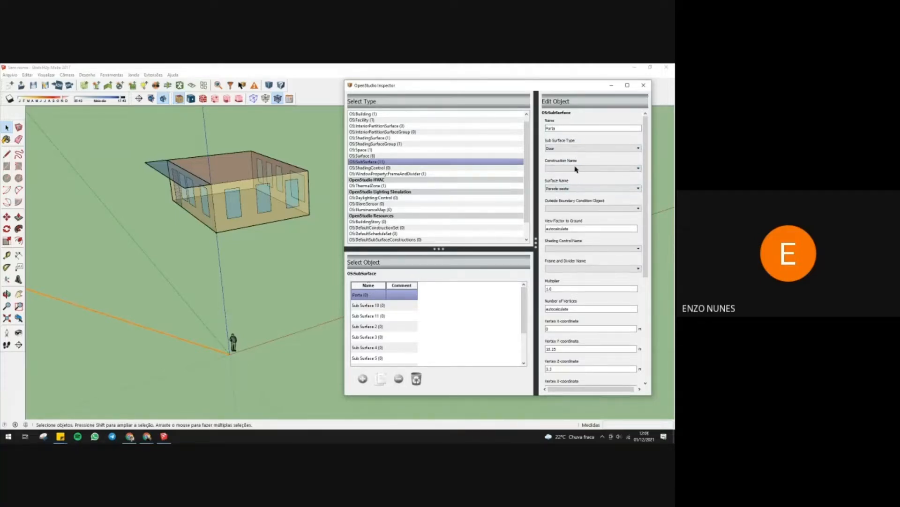
- Rename the Sub Surface 10 and Sub Surface 11 windows on Parede leste as Janela
click(368, 304)
triple_click(559, 128)
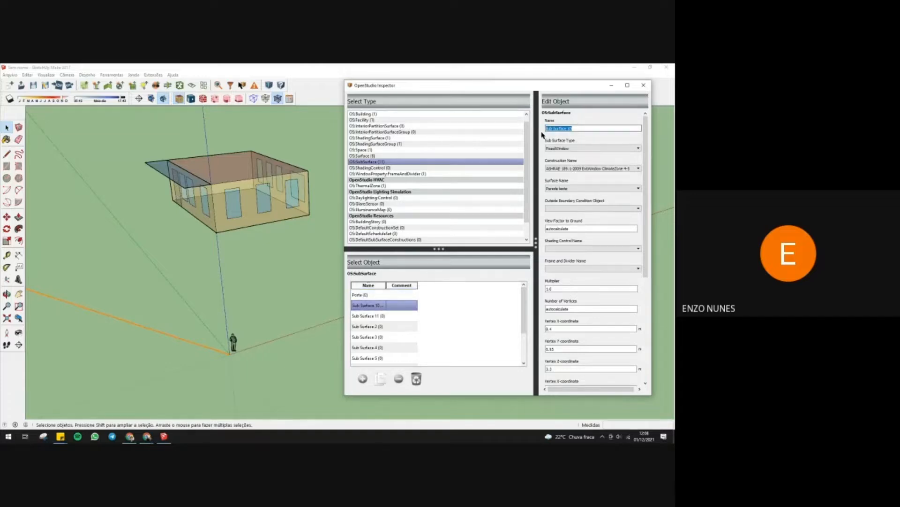
text(Janela)
key(Return)
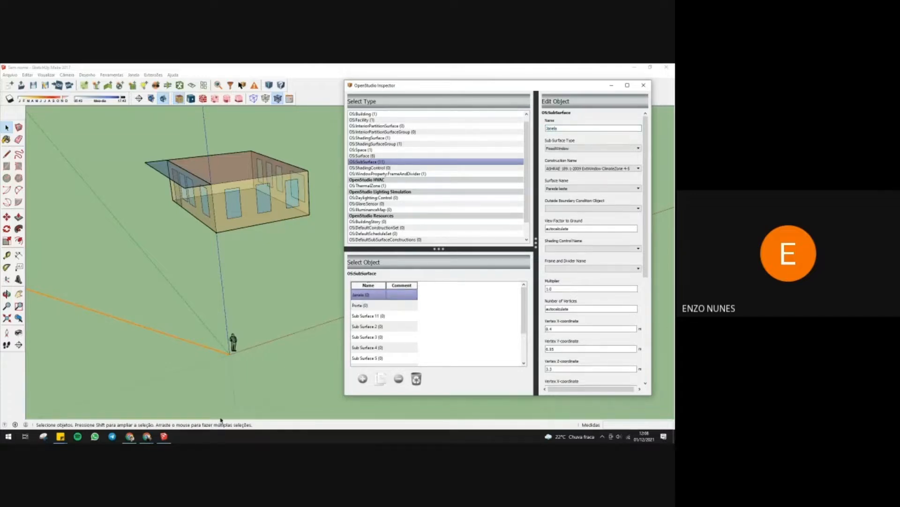
click(368, 316)
triple_click(580, 127)
text(J)
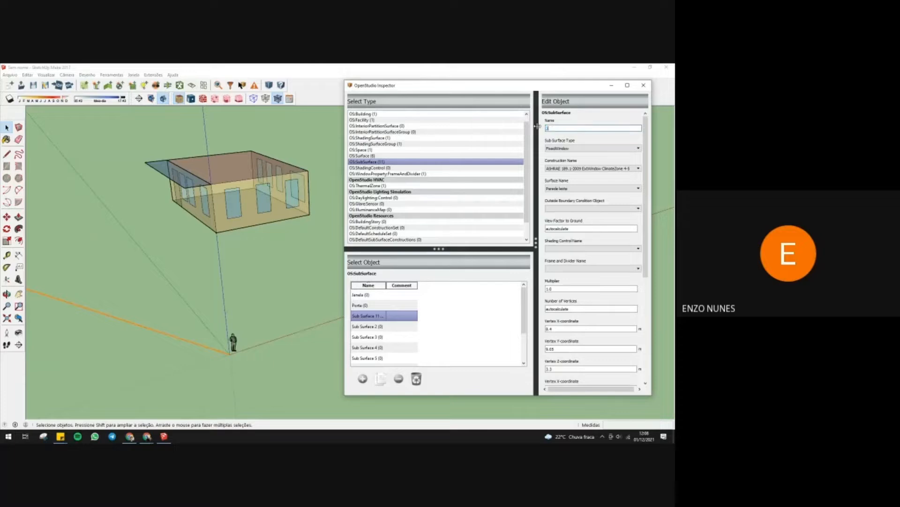
text(anela)
key(Return)
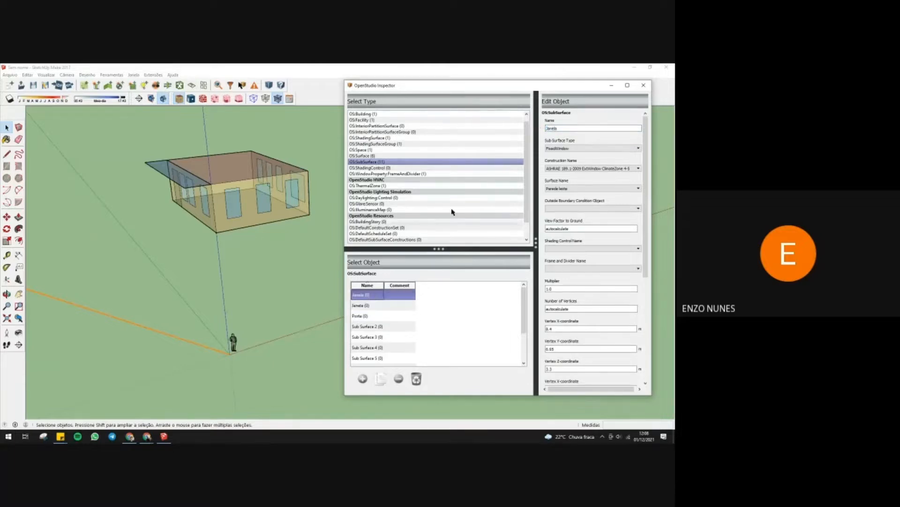
- Clear the assigned construction of both Janela windows on Parede leste
click(572, 168)
click(569, 174)
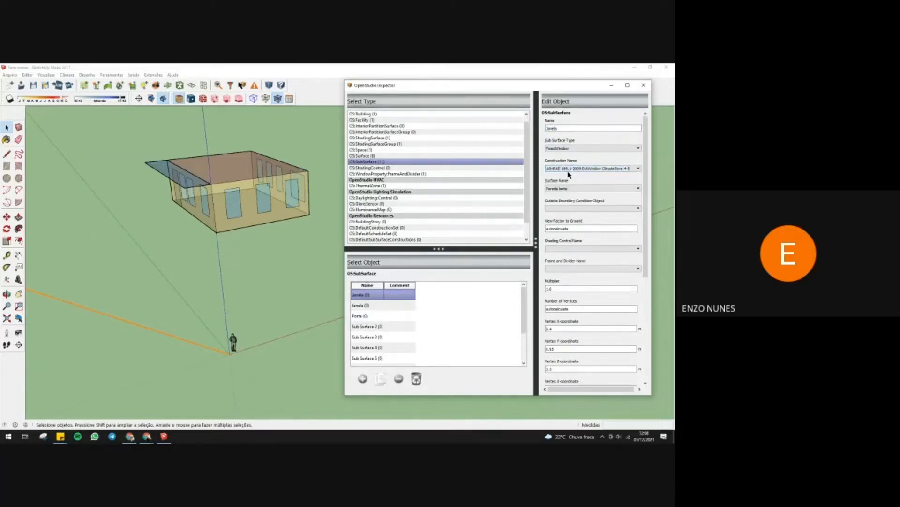
click(569, 170)
scroll(566, 175, up, 4)
click(566, 175)
click(372, 306)
click(555, 170)
click(562, 177)
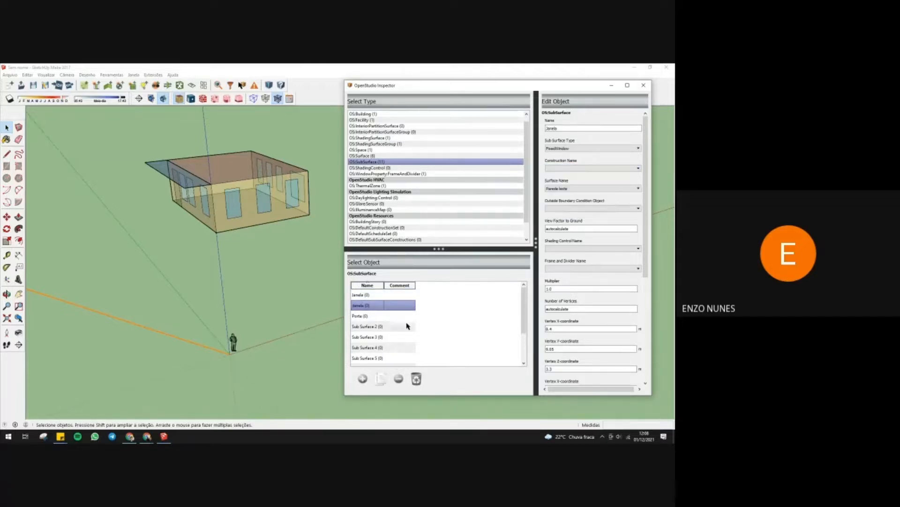
- Rename the Sub Surface 2 window on Parede oeste as Janela and clear its assigned construction
click(404, 326)
triple_click(570, 129)
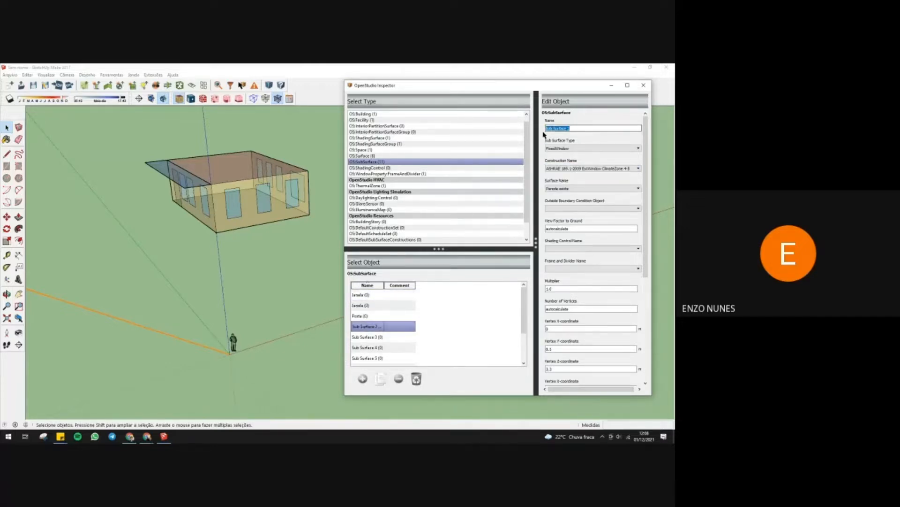
text(Janela)
key(Return)
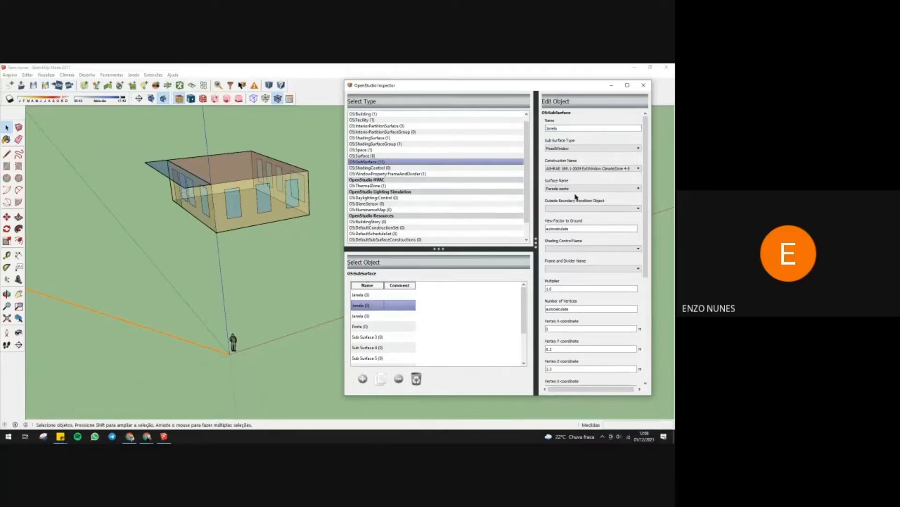
click(580, 168)
scroll(578, 176, up, 5)
click(577, 175)
- Rename the Sub Surface 3 window on Parede oeste as Janela and clear its assigned construction
click(365, 337)
triple_click(563, 128)
text(Jan)
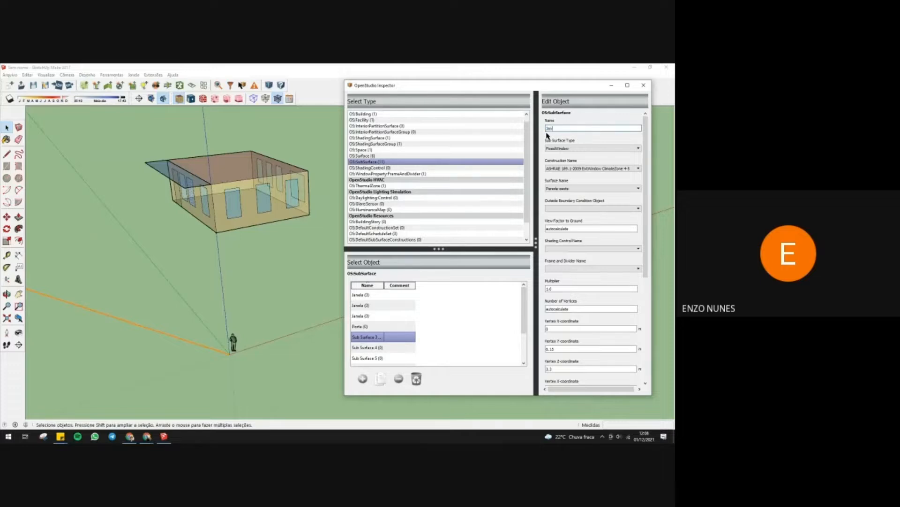
text(ela)
key(Return)
click(624, 168)
scroll(609, 180, up, 5)
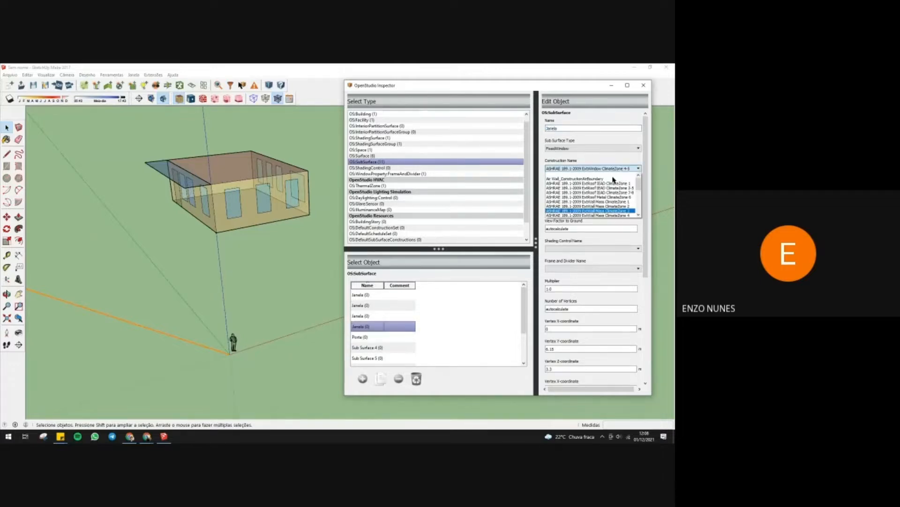
click(373, 348)
- Rename the Sub Surface 4 window on Parede oeste as Janela and clear its assigned construction
click(373, 347)
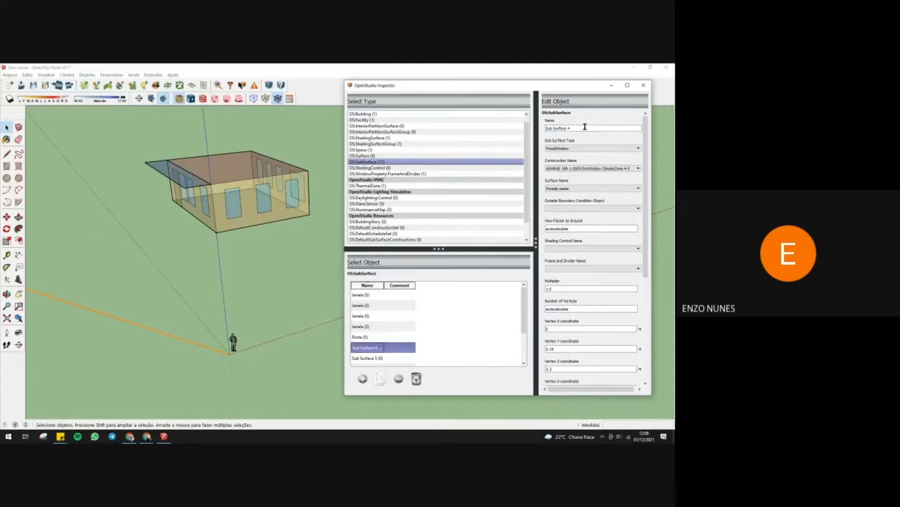
triple_click(584, 128)
text(Janela)
key(Return)
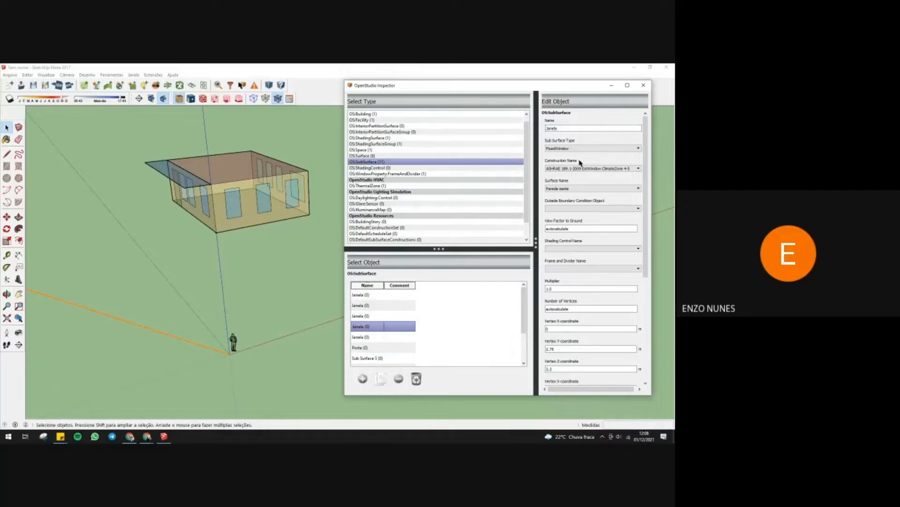
click(580, 168)
scroll(579, 183, up, 5)
key(Escape)
- Rename the Sub Surface 5 window on Parede sul as Janela and clear its assigned construction
click(365, 358)
triple_click(570, 128)
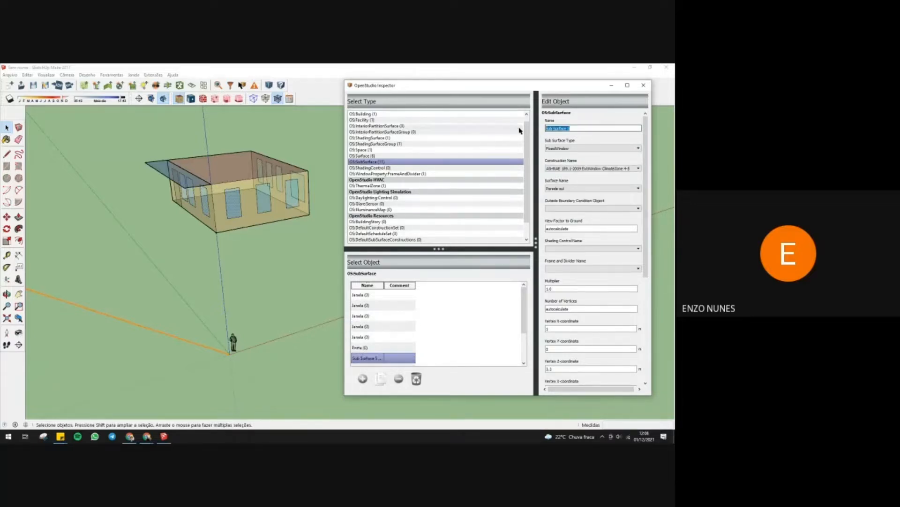
text(Janela)
key(Return)
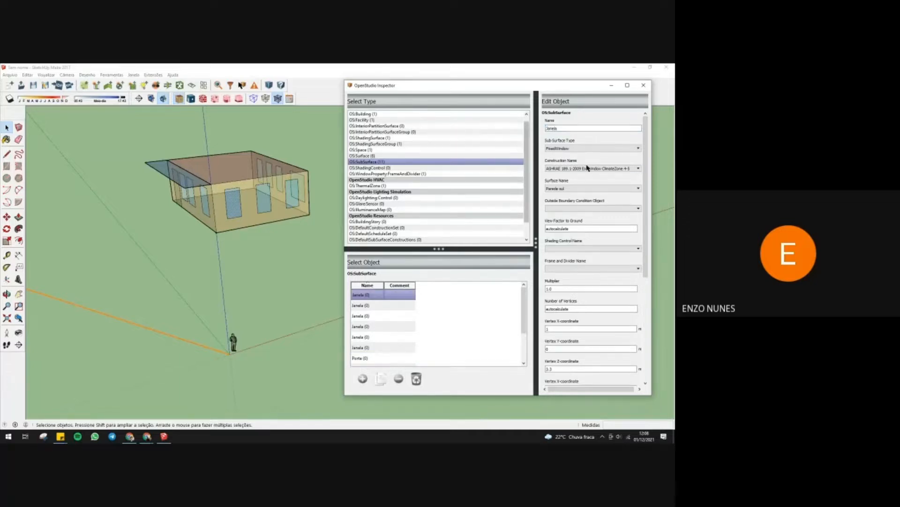
click(587, 168)
click(584, 175)
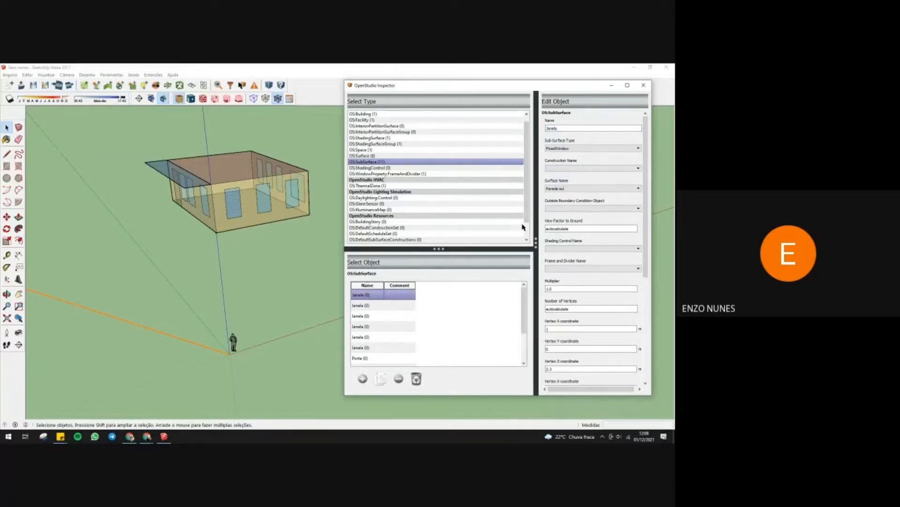
- Rename the Sub Surface 6 window on Parede sul as Janela and clear its assigned construction
scroll(422, 329, down, 2)
click(375, 329)
drag(569, 128, 542, 133)
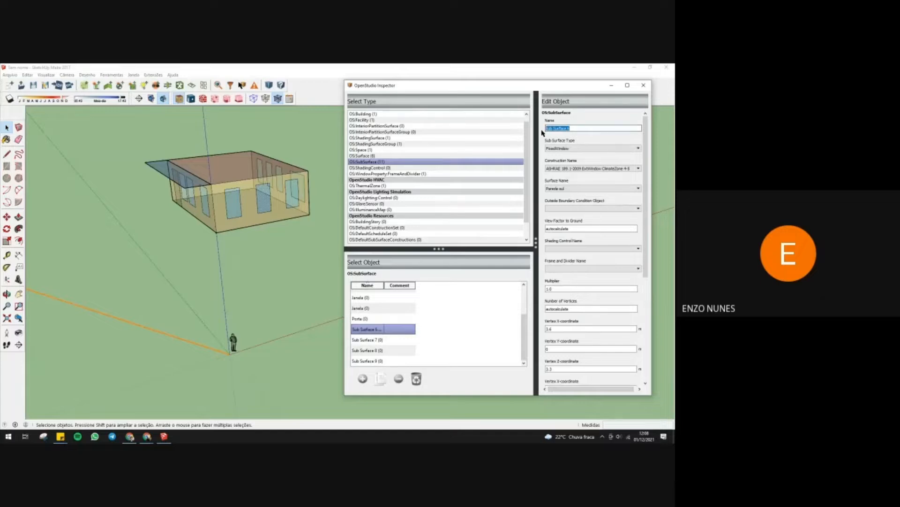
text(Janela)
key(Return)
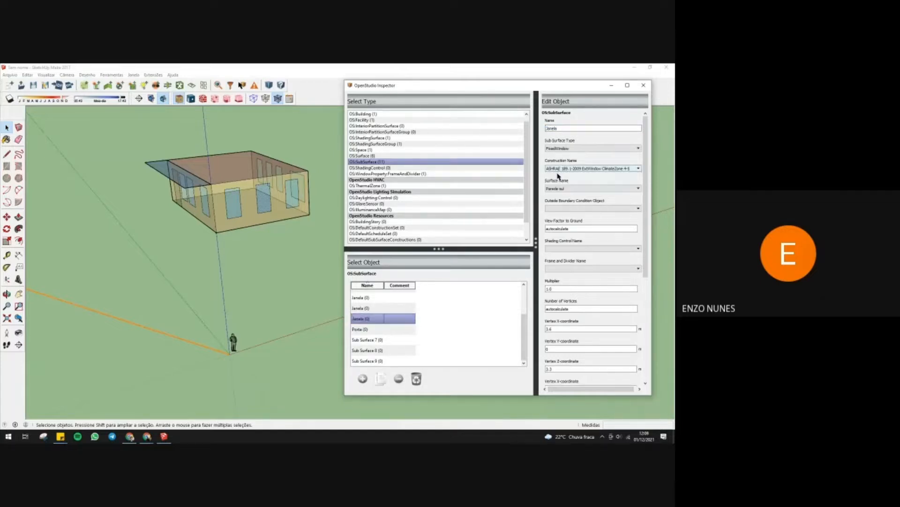
click(559, 167)
click(563, 176)
- Rename the Sub Surface 7 window on Parede sul as Janela and clear its assigned construction
click(397, 339)
triple_click(590, 128)
text(Janela)
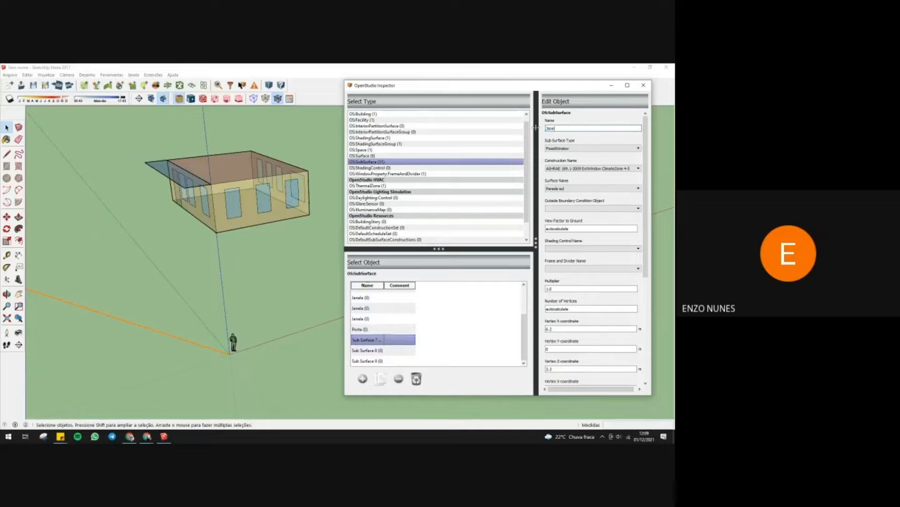
key(Return)
click(606, 168)
click(598, 173)
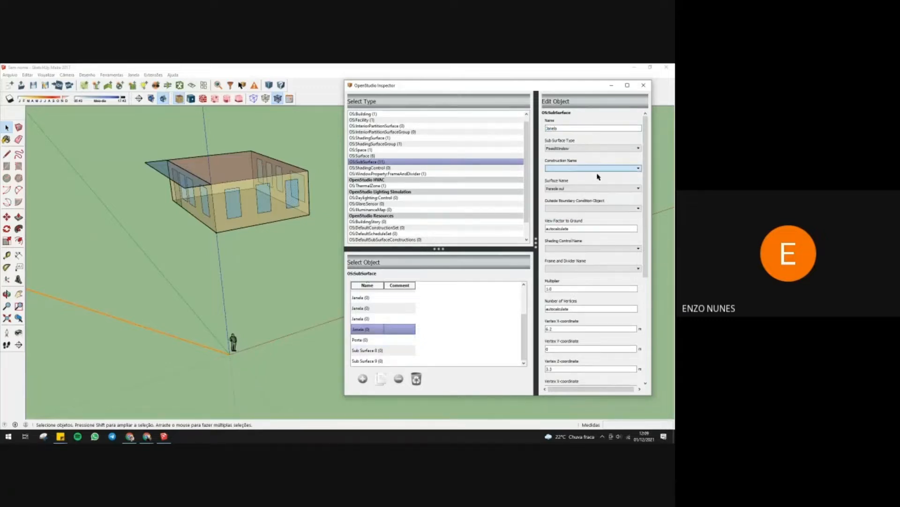
- Rename the Sub Surface 8 window on Parede leste as Janela and clear its assigned construction
click(354, 349)
drag(572, 128, 522, 131)
text(J)
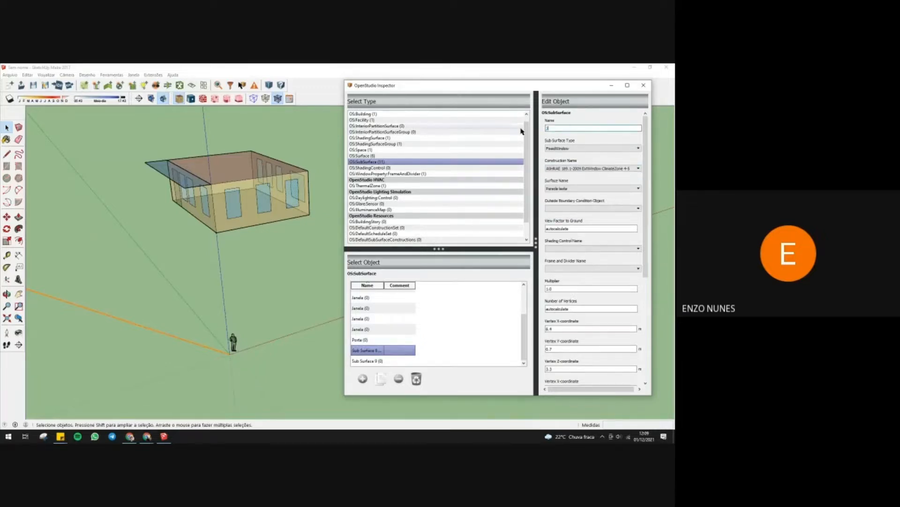
key(Return)
click(554, 169)
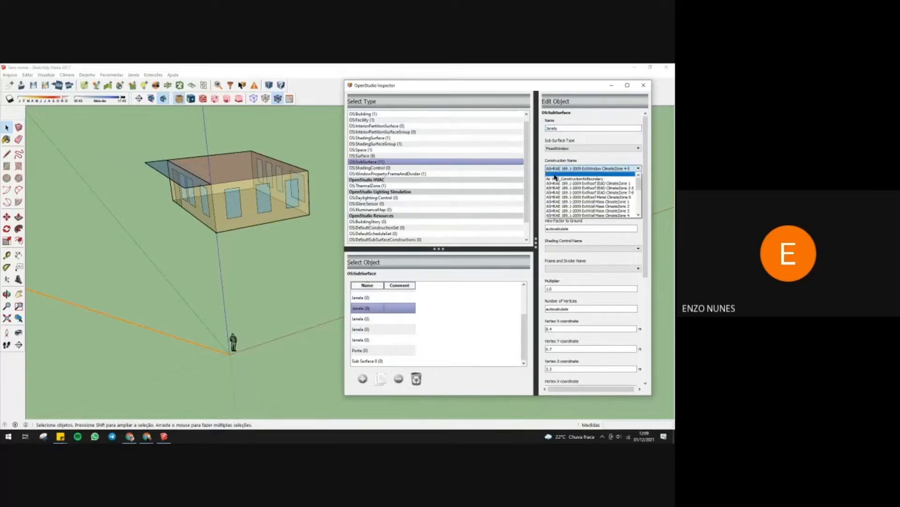
click(554, 174)
- Rename the Sub Surface 9 window on Parede leste as Janela and clear its assigned construction
click(373, 361)
drag(587, 128, 538, 129)
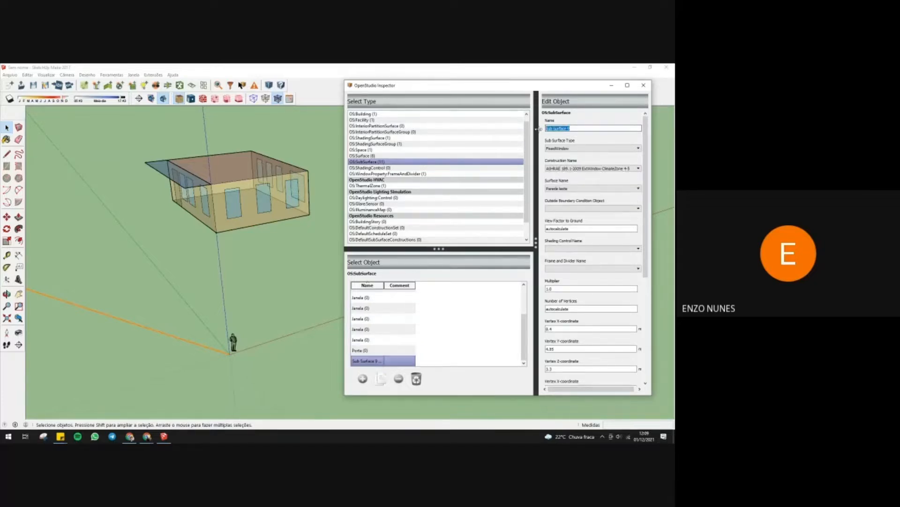
text(Janela)
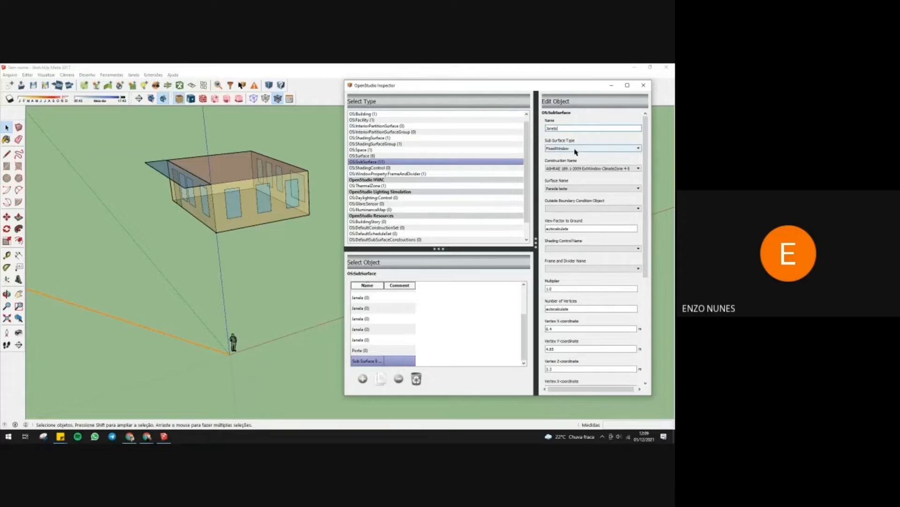
key(Return)
click(582, 168)
scroll(579, 182, up, 2)
click(580, 173)
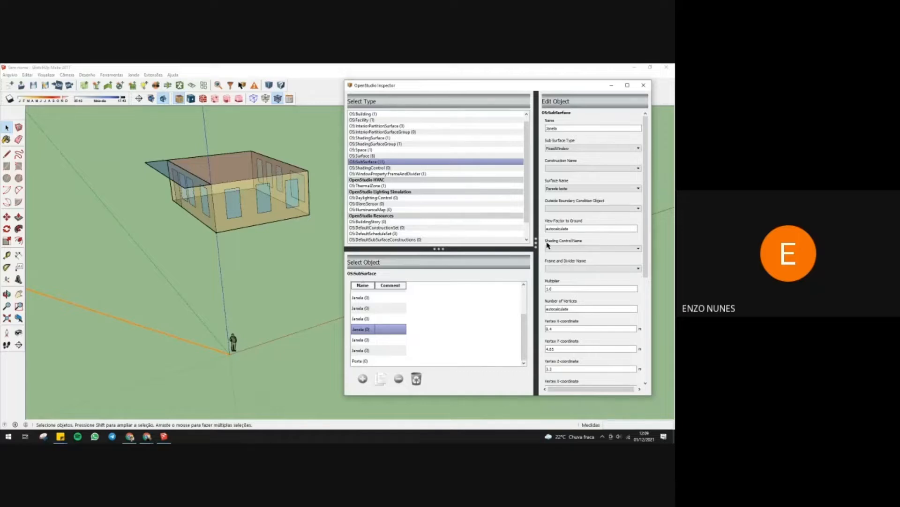
- Review the properties of the Sala 306 thermal zone and close the Inspector
click(398, 168)
click(394, 174)
click(392, 186)
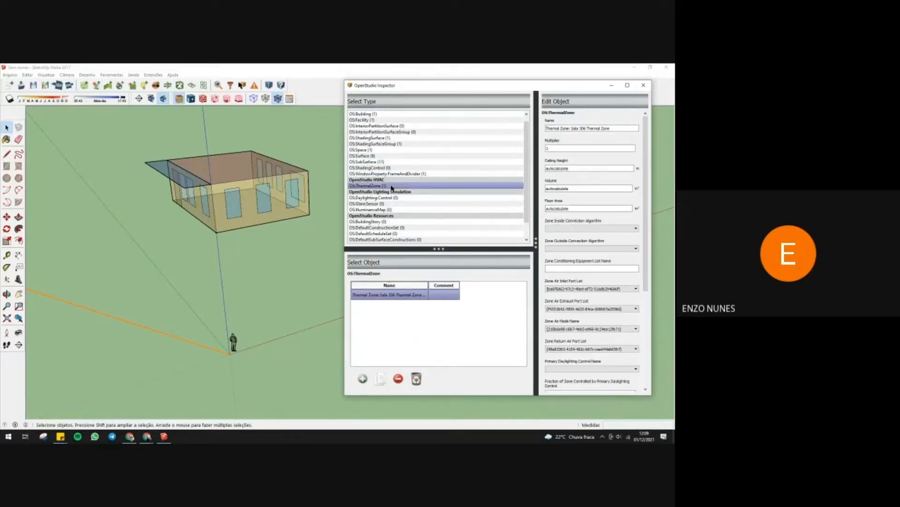
scroll(597, 223, down, 3)
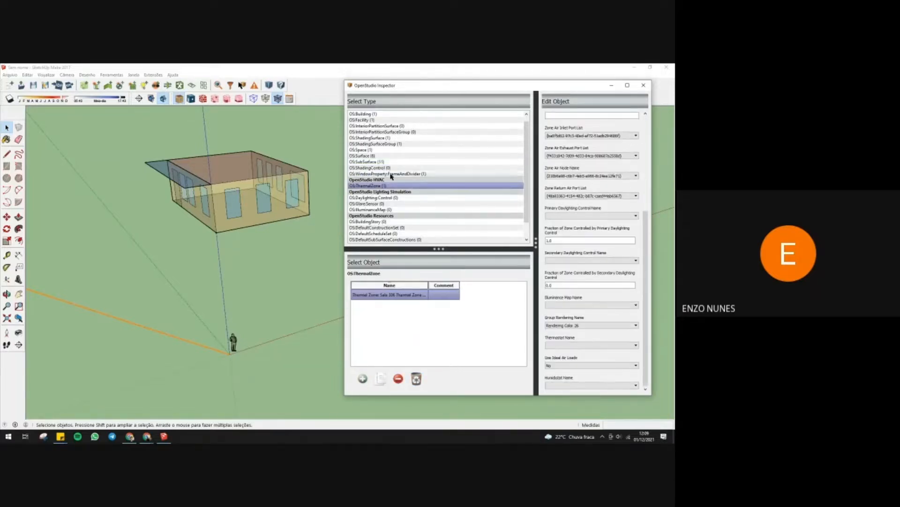
click(628, 85)
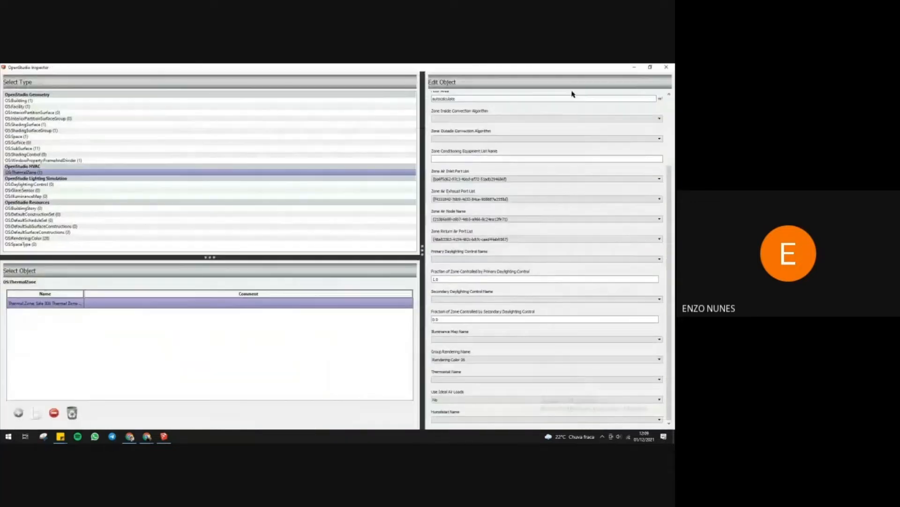
click(666, 66)
- Turn off the see-through display so the building is shown with opaque faces
middle_drag(344, 193, 452, 199)
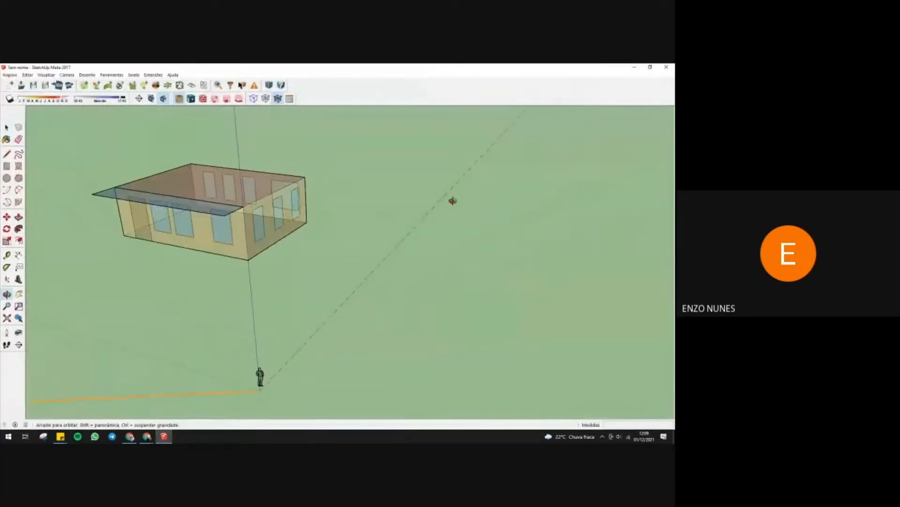
click(254, 100)
middle_drag(305, 159, 297, 174)
scroll(310, 261, down, 3)
mouse_move(190, 231)
middle_down()
mouse_move(147, 171)
mouse_move(170, 214)
mouse_move(188, 222)
middle_up()
scroll(170, 214, up, 3)
click(10, 129)
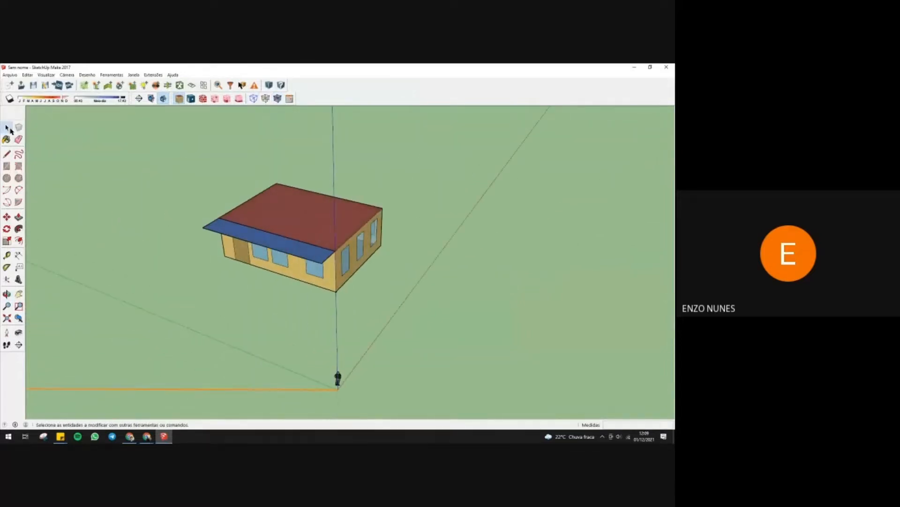
double_click(258, 213)
middle_click(264, 242)
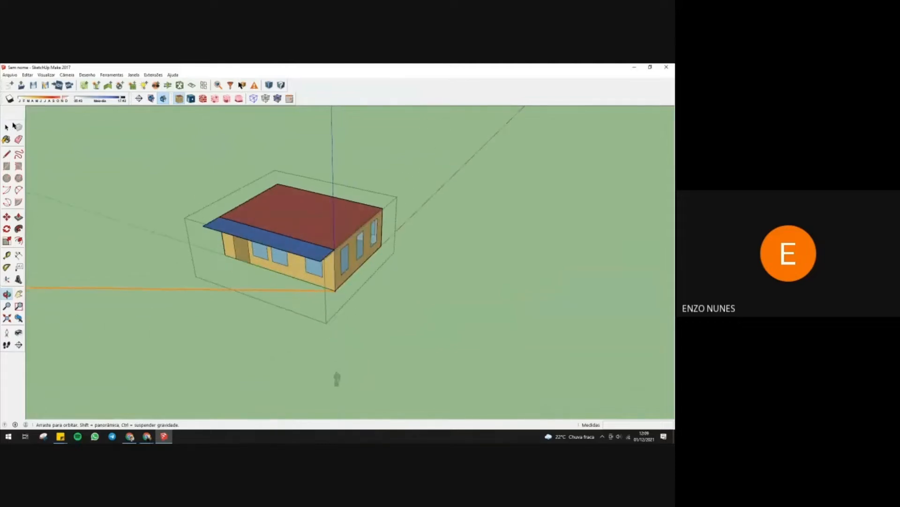
key(Escape)
- Export the model to the Downloads folder as an EnergyPlus idf named "sala 306 exemplo modelagem final"
middle_drag(390, 198, 366, 160)
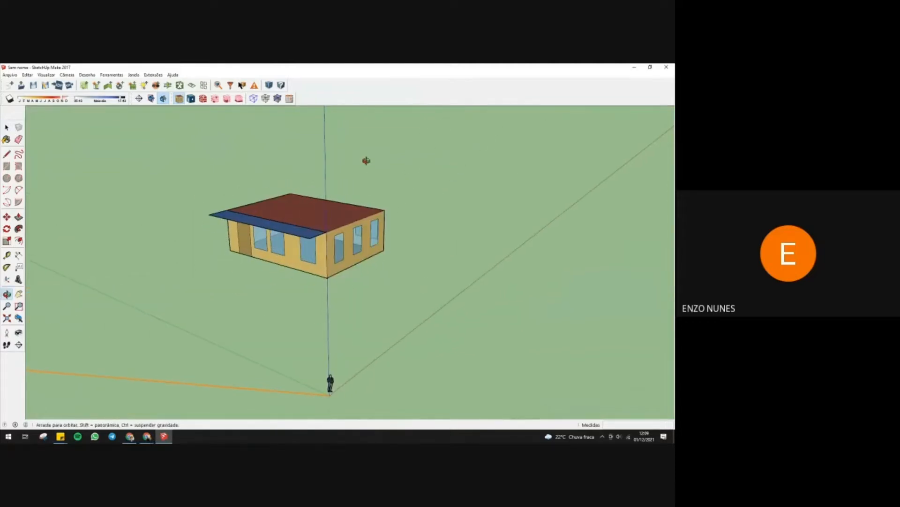
middle_drag(205, 185, 224, 207)
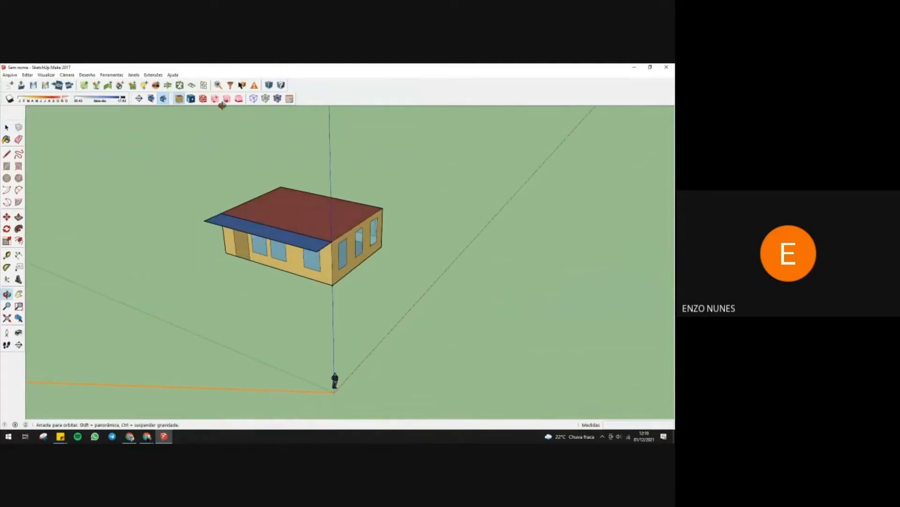
click(69, 85)
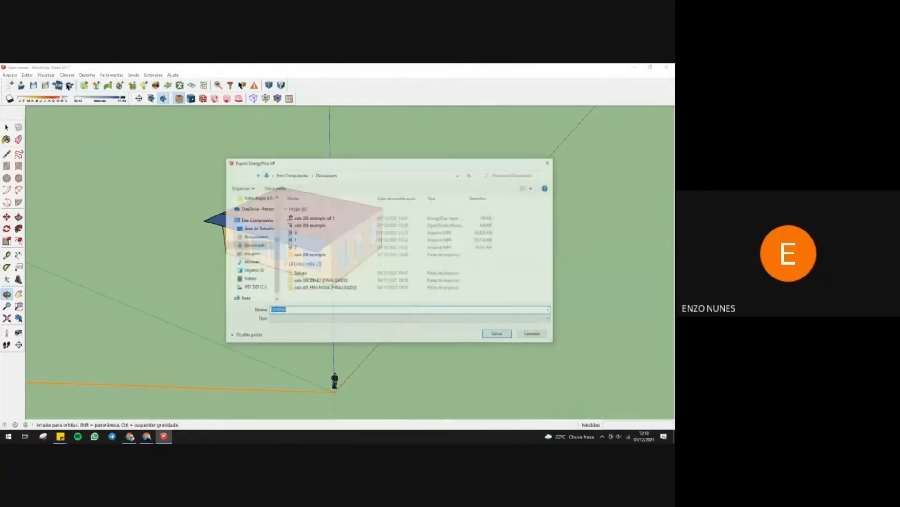
text(sala)
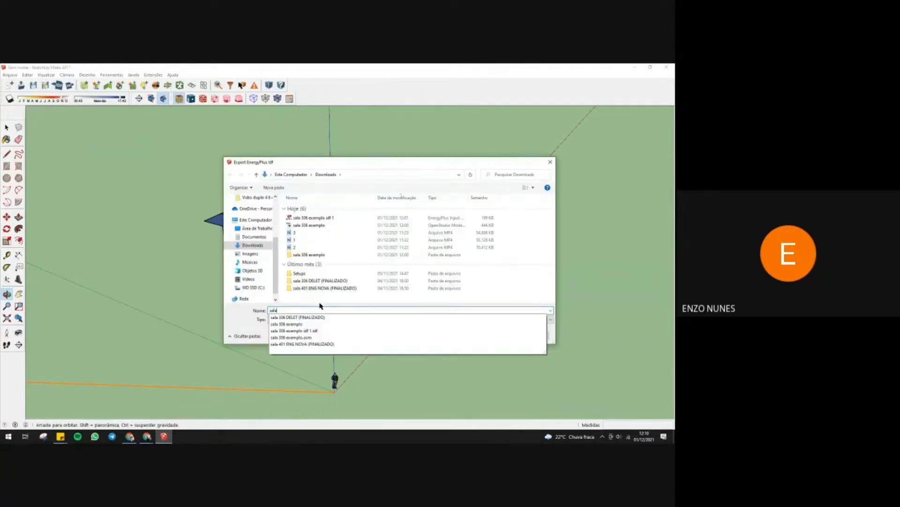
text( 306 ex)
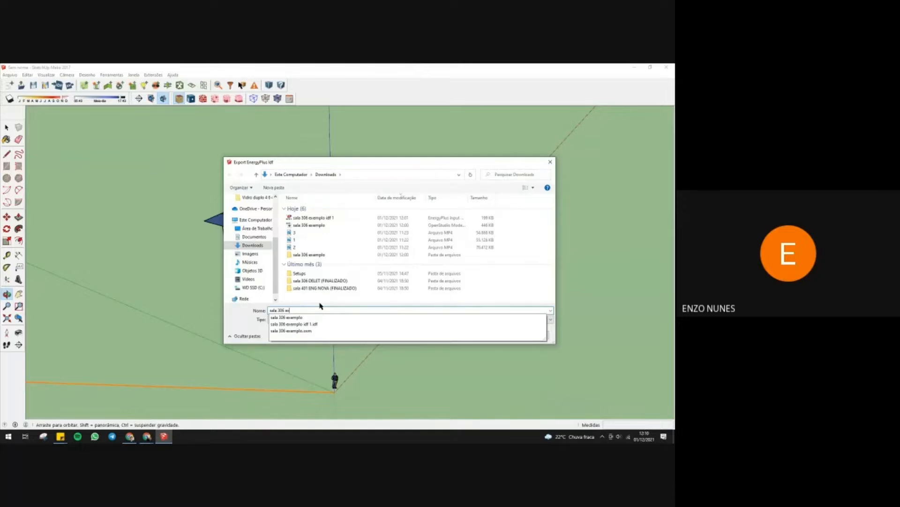
text(emplo m)
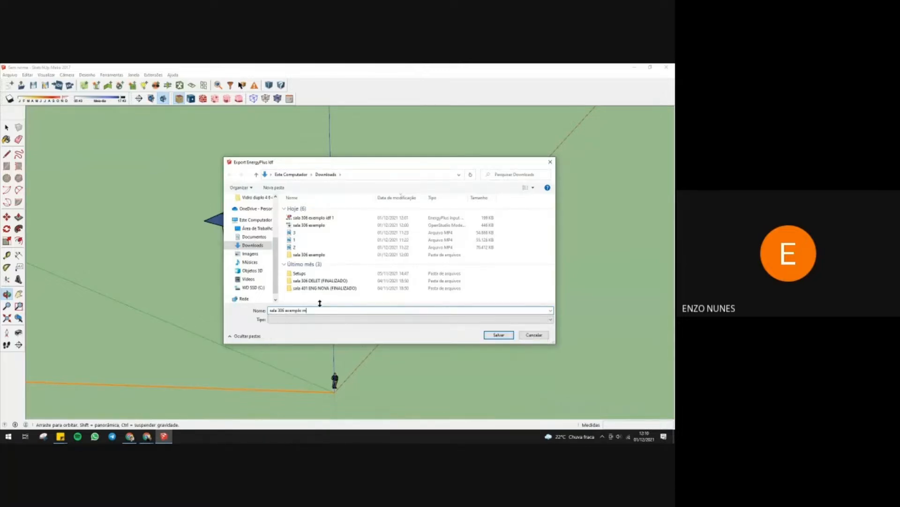
text(odelagem final)
click(498, 335)
click(415, 285)
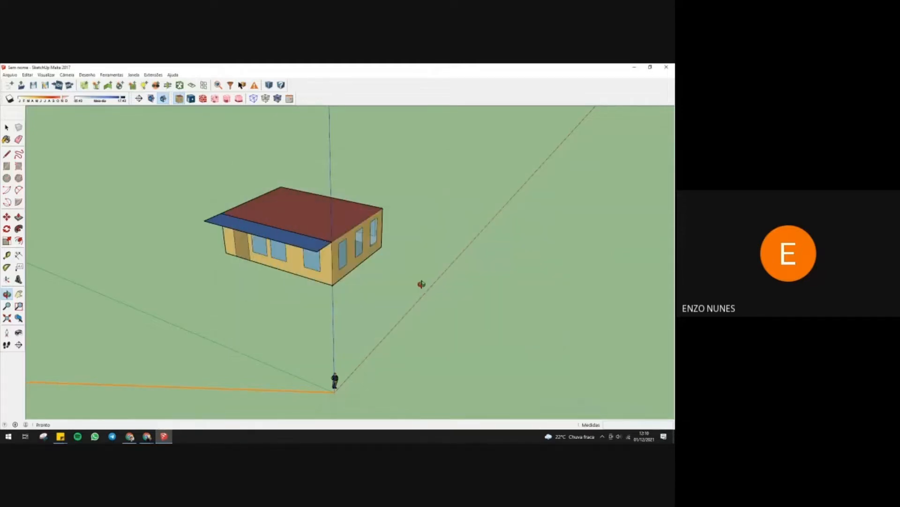
- Import the "sala 306 exemplo modelagem final" idf from the Downloads folder and inspect the imported building
drag(421, 284, 370, 244)
drag(456, 227, 472, 259)
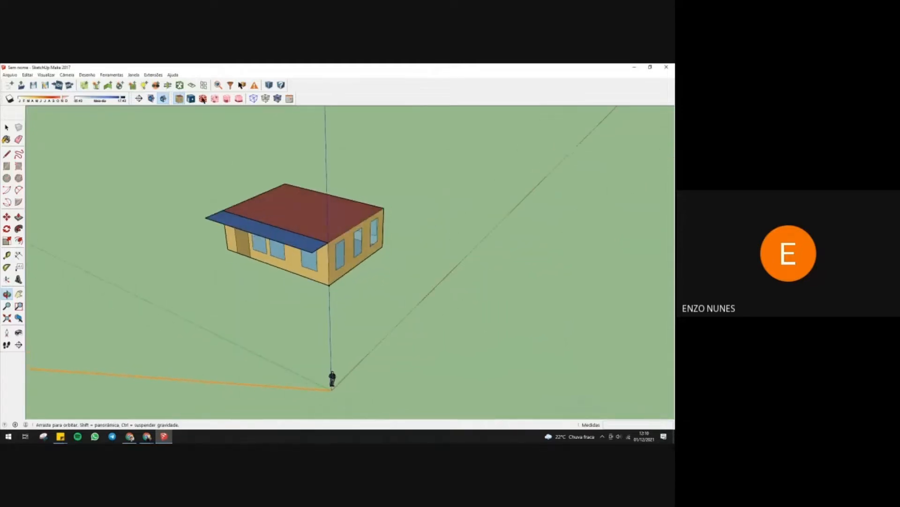
click(203, 99)
click(354, 263)
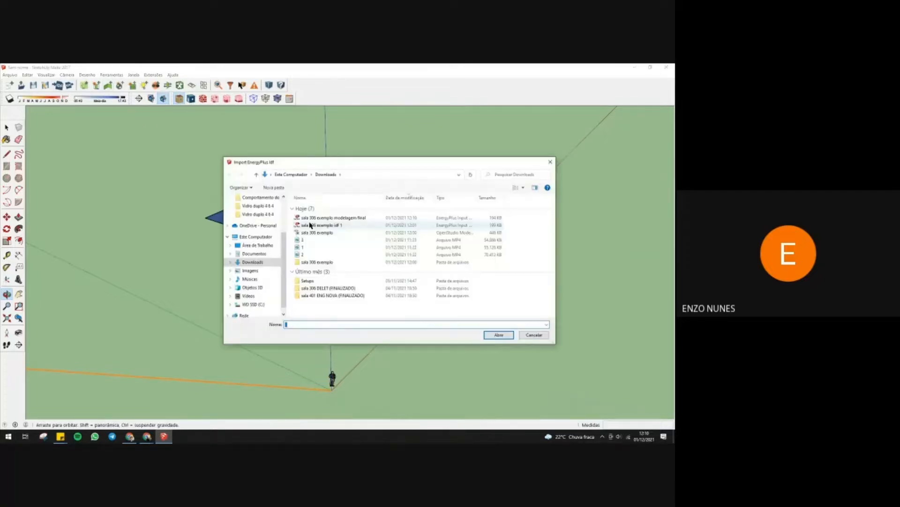
click(310, 218)
click(498, 335)
click(416, 284)
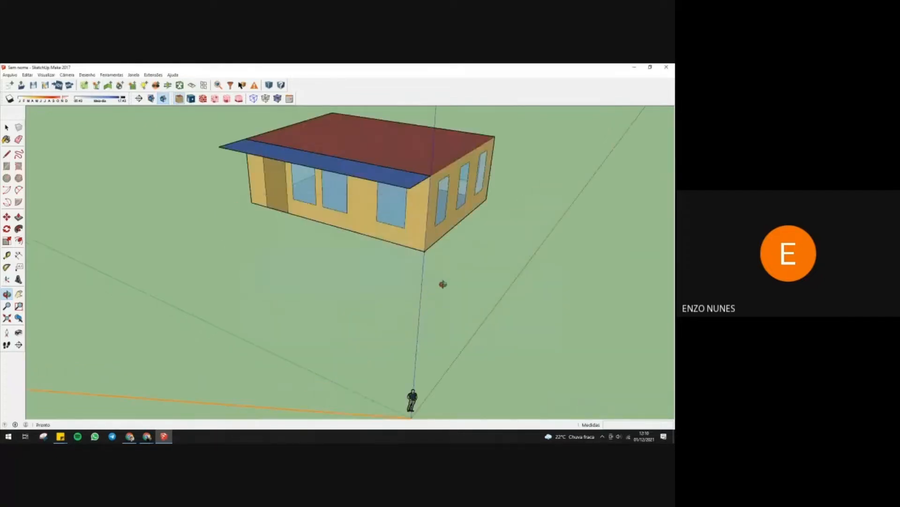
drag(444, 284, 385, 295)
mouse_move(474, 224)
mouse_down()
mouse_move(525, 233)
mouse_move(521, 241)
mouse_move(454, 229)
mouse_move(457, 217)
mouse_move(490, 233)
mouse_up()
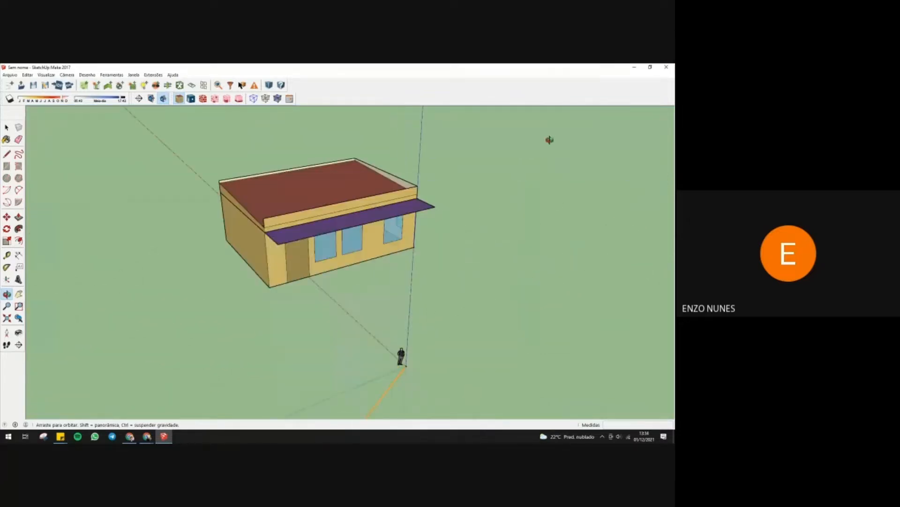
- Examine the imported building from all sides, including the roof slope, parapet, windows and front canopy
mouse_move(549, 138)
mouse_down()
mouse_move(535, 151)
mouse_move(524, 141)
mouse_move(536, 146)
mouse_up()
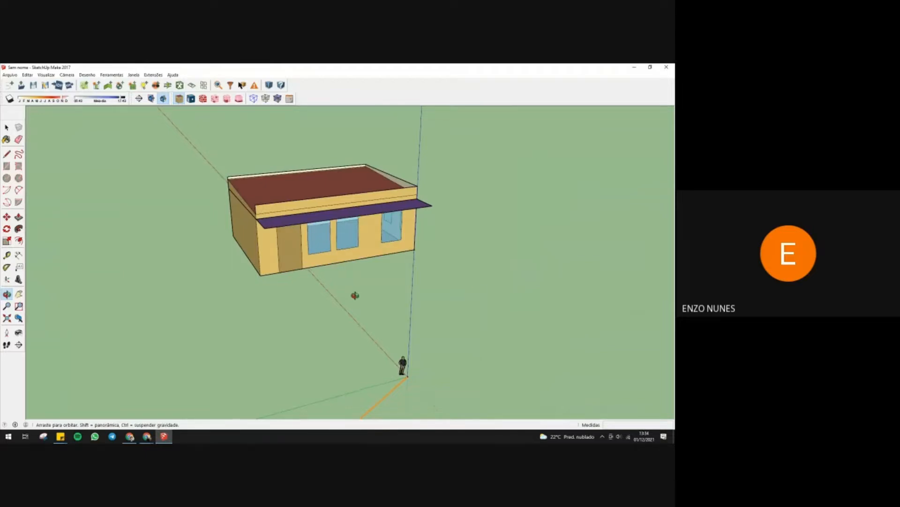
drag(355, 295, 460, 290)
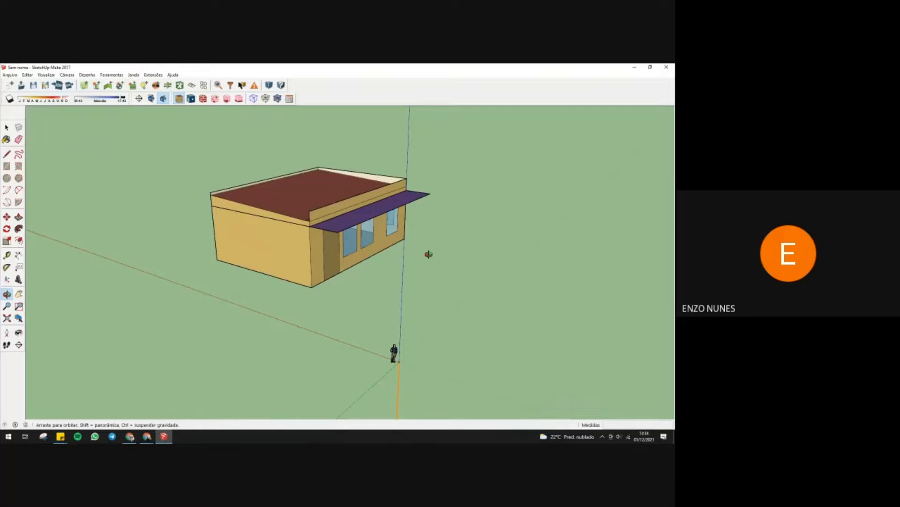
drag(431, 251, 577, 227)
drag(472, 244, 514, 257)
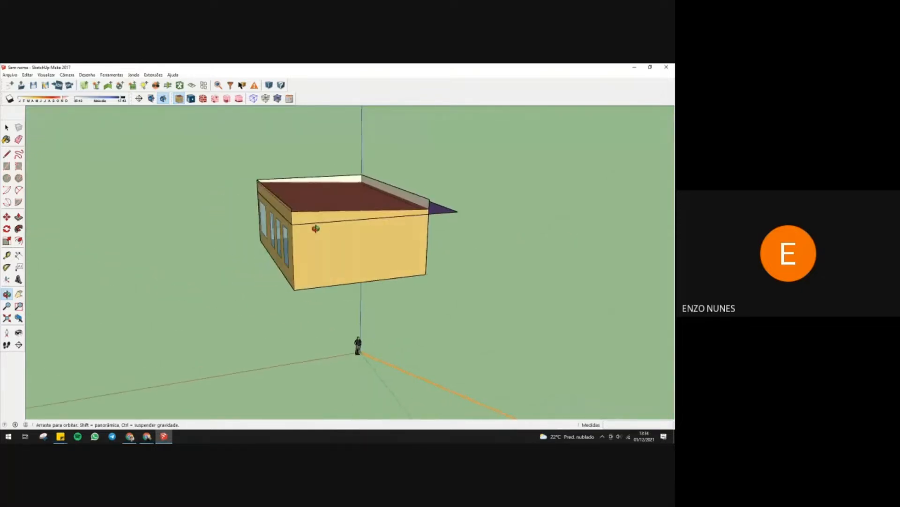
drag(314, 227, 272, 209)
scroll(290, 207, up, 3)
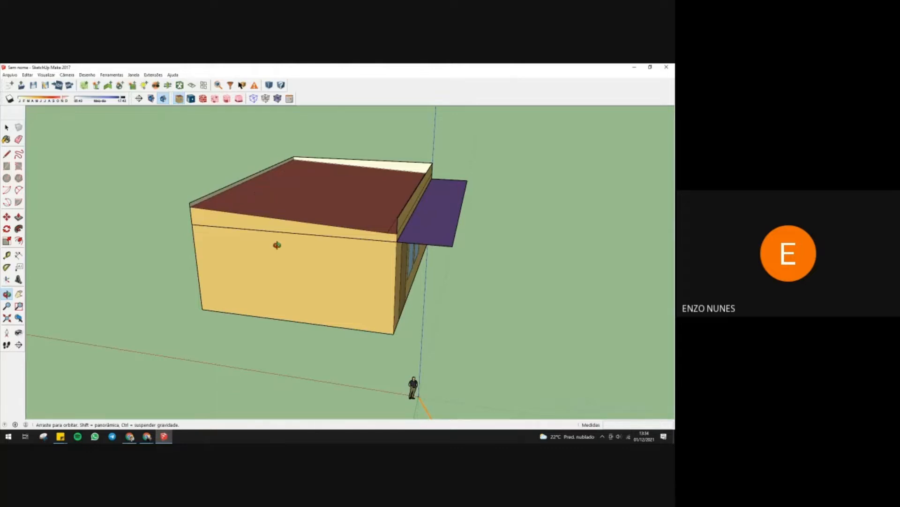
drag(275, 244, 408, 241)
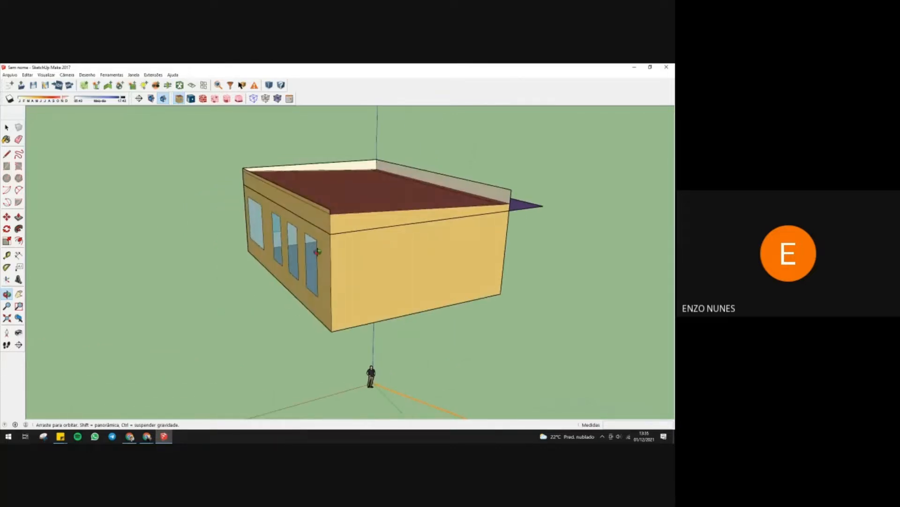
drag(173, 215, 175, 223)
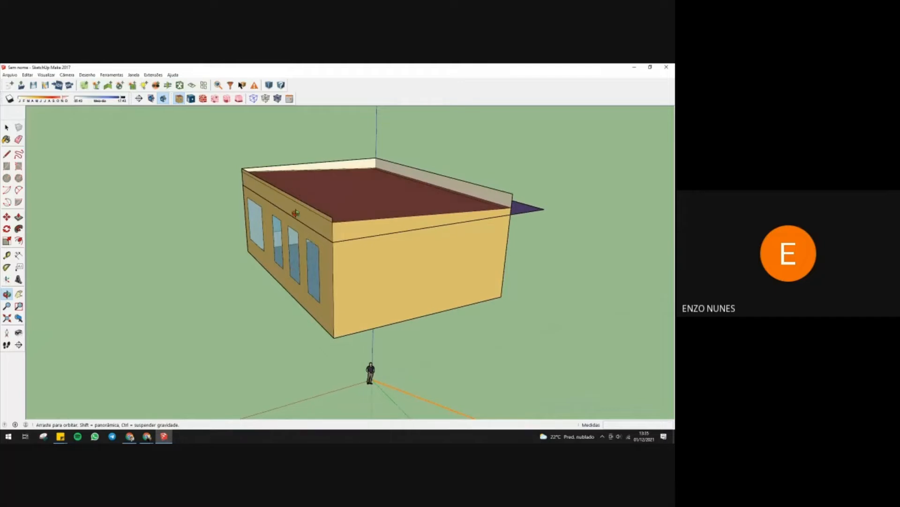
drag(296, 213, 277, 204)
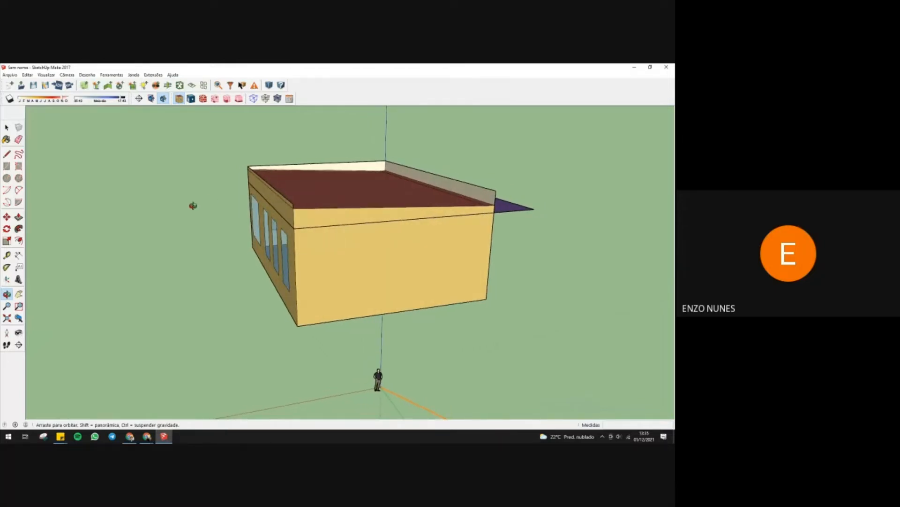
mouse_move(192, 203)
mouse_down()
mouse_move(187, 209)
mouse_move(201, 211)
mouse_up()
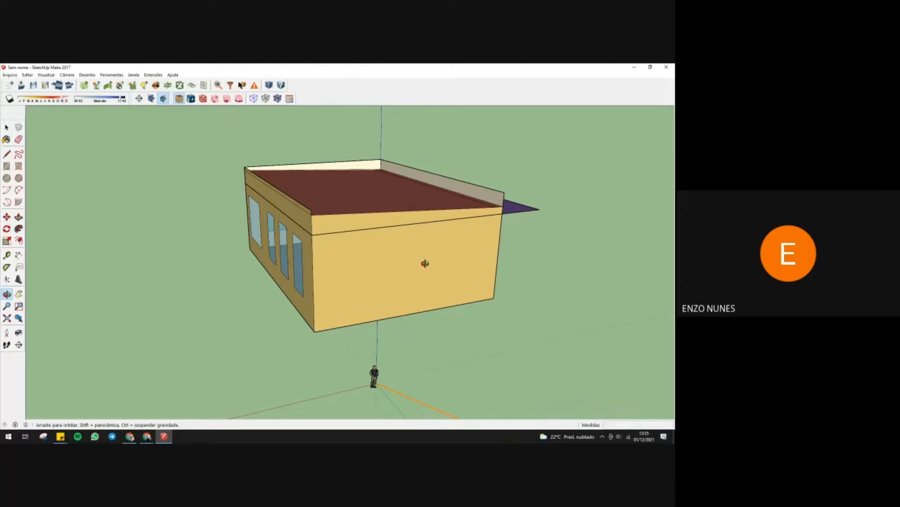
drag(480, 317, 447, 300)
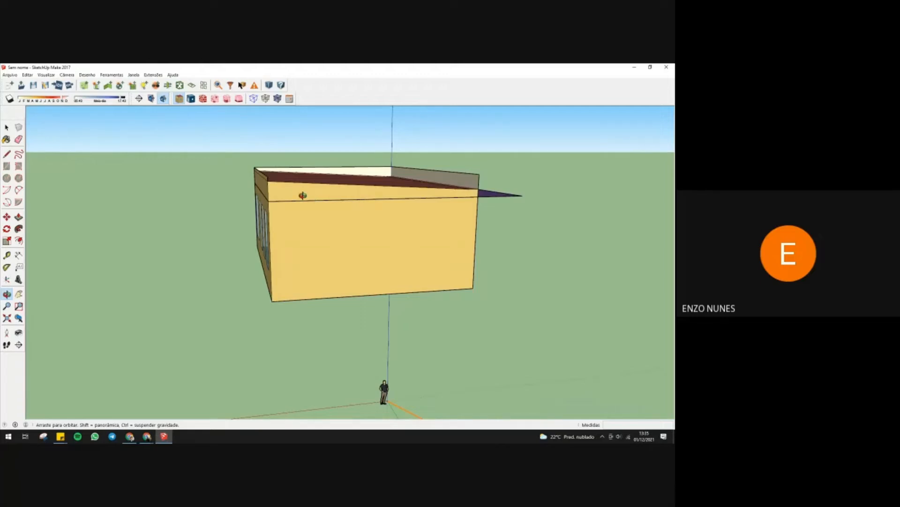
drag(303, 195, 278, 184)
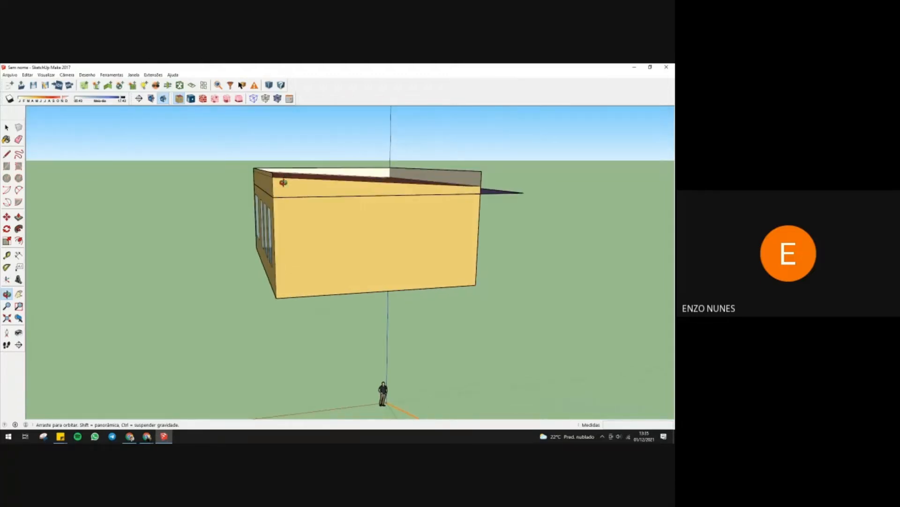
drag(491, 192, 317, 229)
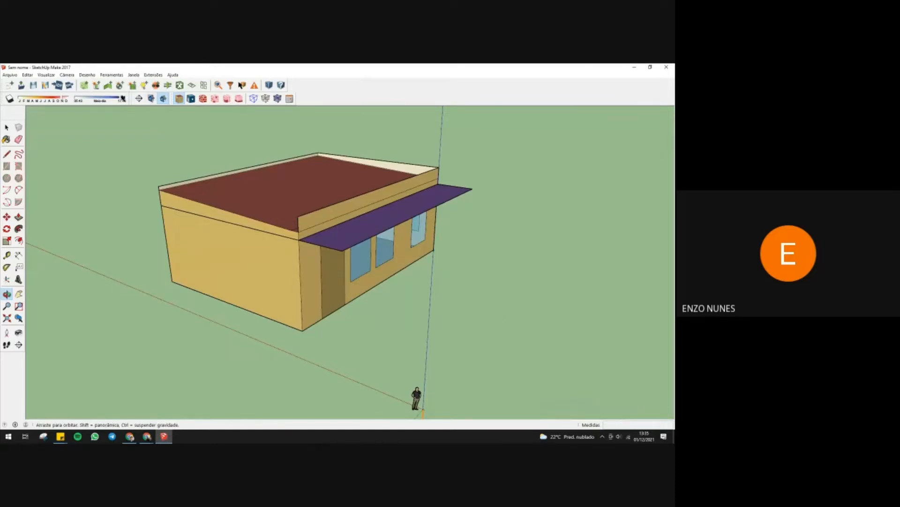
- Select the parapet, the room volume and the front canopy in turn to check their separate groups, and clear the selection
click(10, 129)
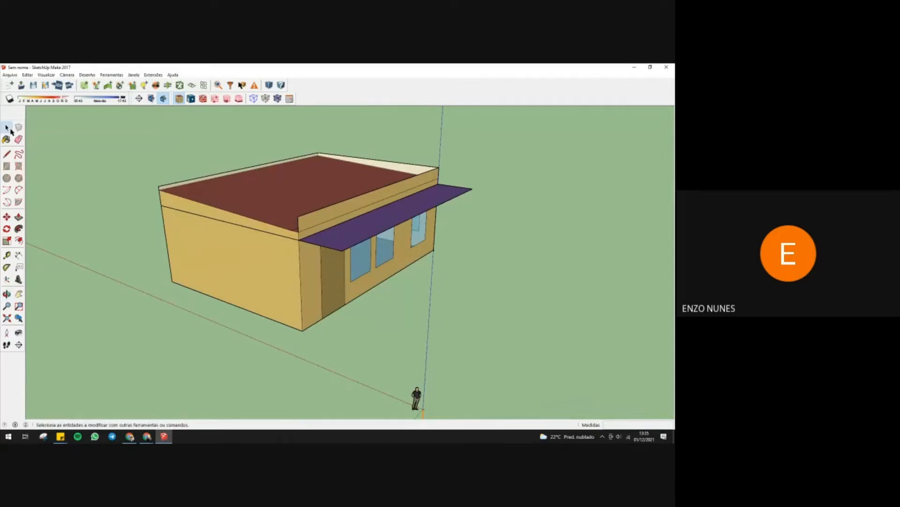
click(244, 214)
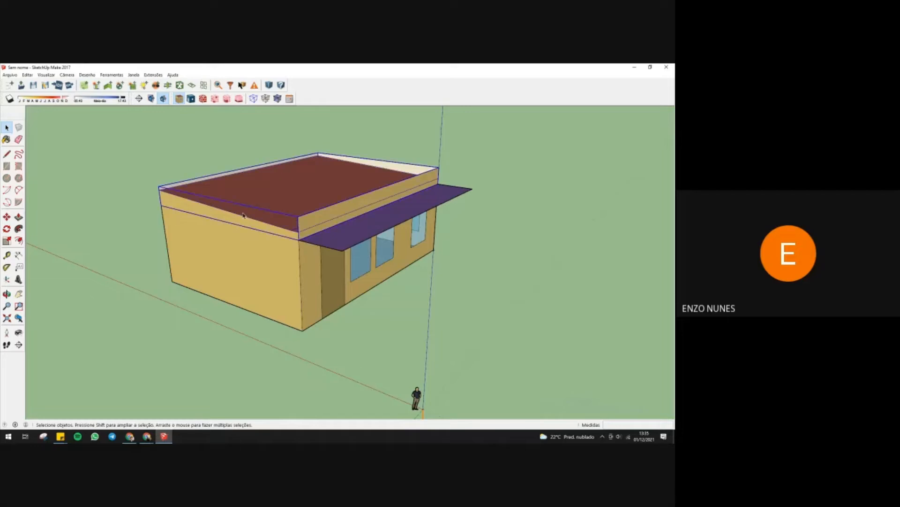
click(253, 257)
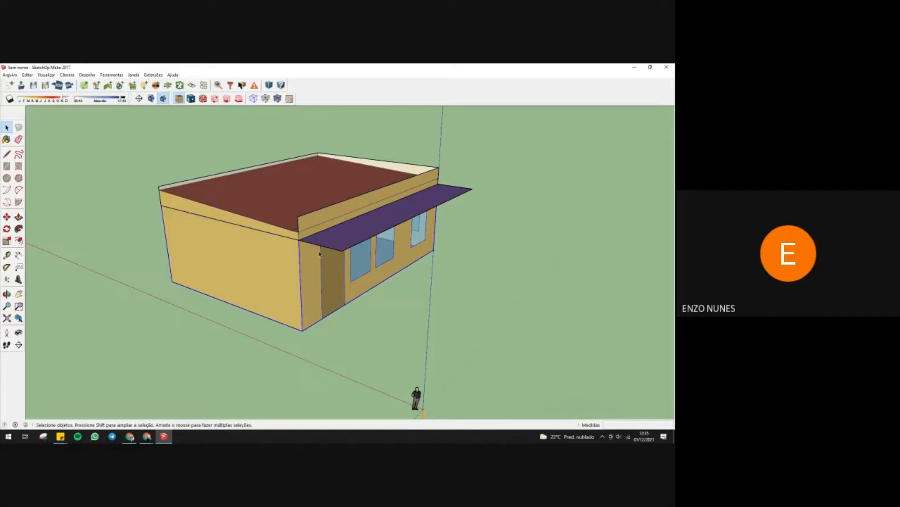
click(342, 241)
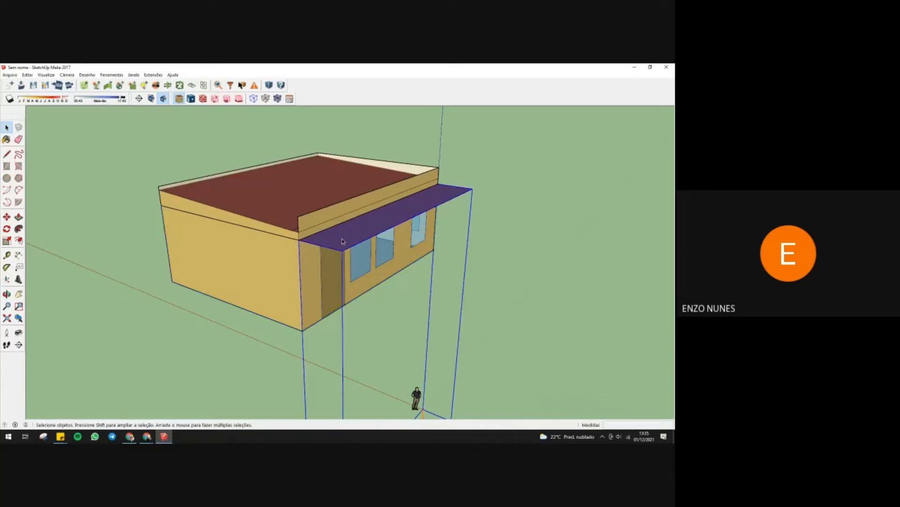
click(511, 196)
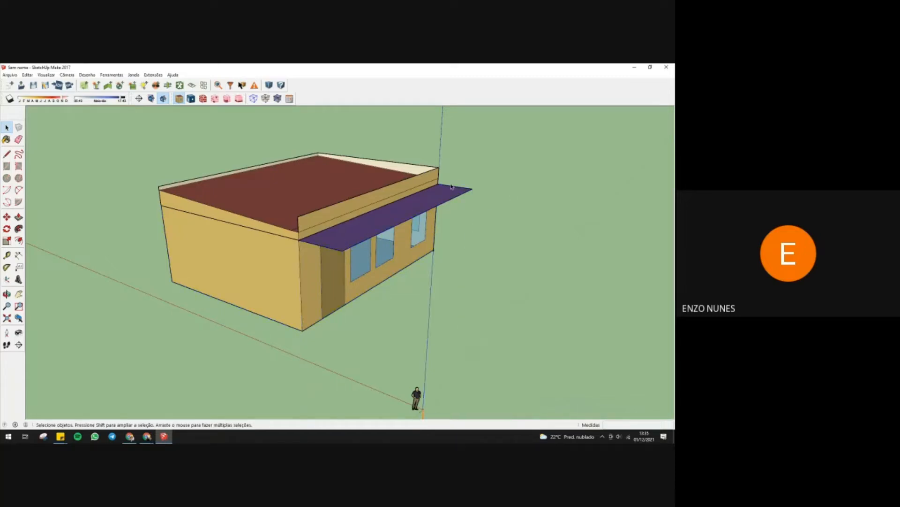
- Create a new shading surface group outside the space at the blank side wall's upper corner beside the canopy, and open it for editing
scroll(436, 154, down, 2)
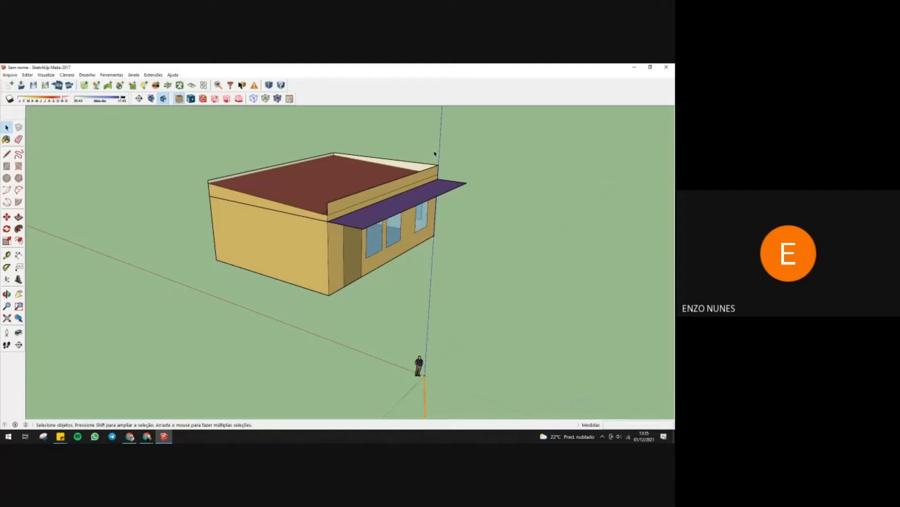
middle_drag(485, 153, 305, 253)
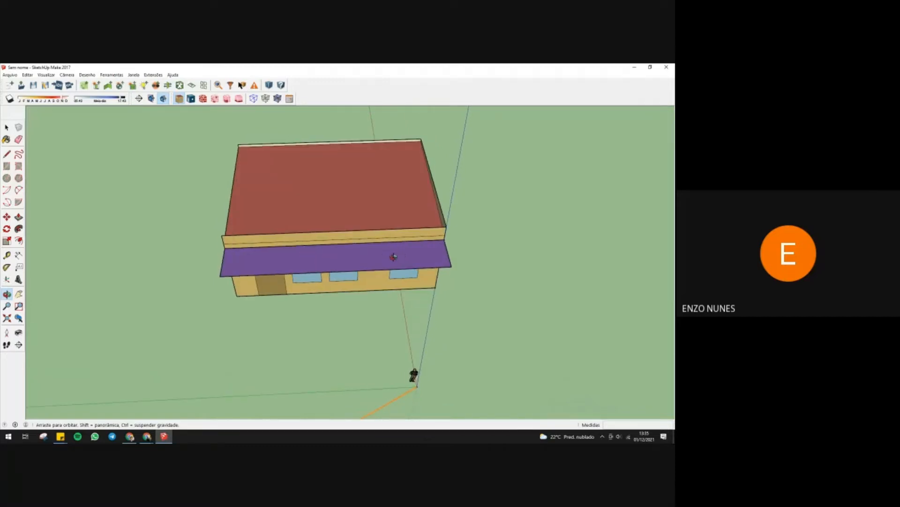
middle_drag(464, 252, 406, 259)
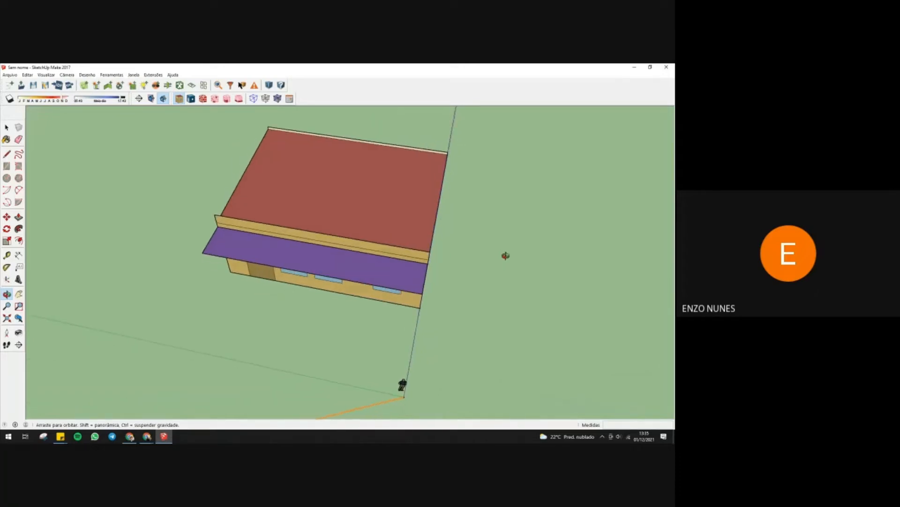
scroll(505, 255, down, 3)
scroll(153, 229, up, 2)
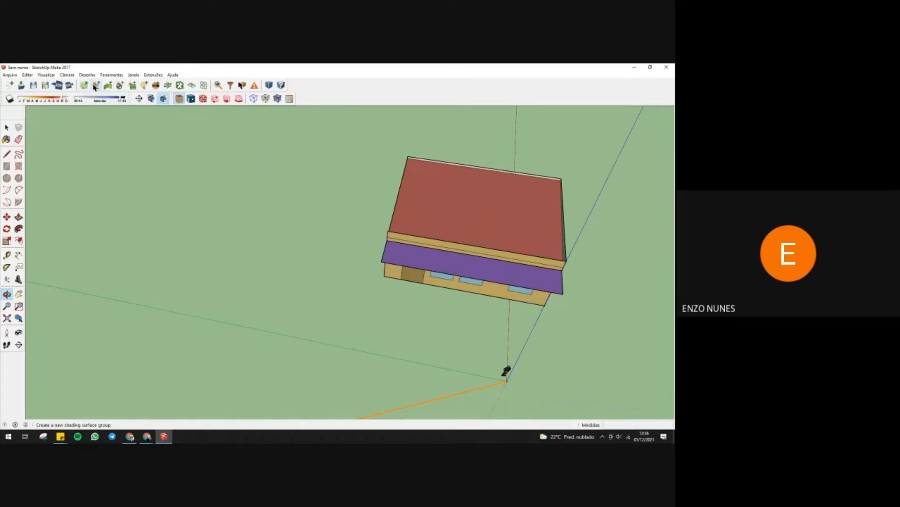
drag(333, 271, 382, 159)
drag(334, 254, 324, 165)
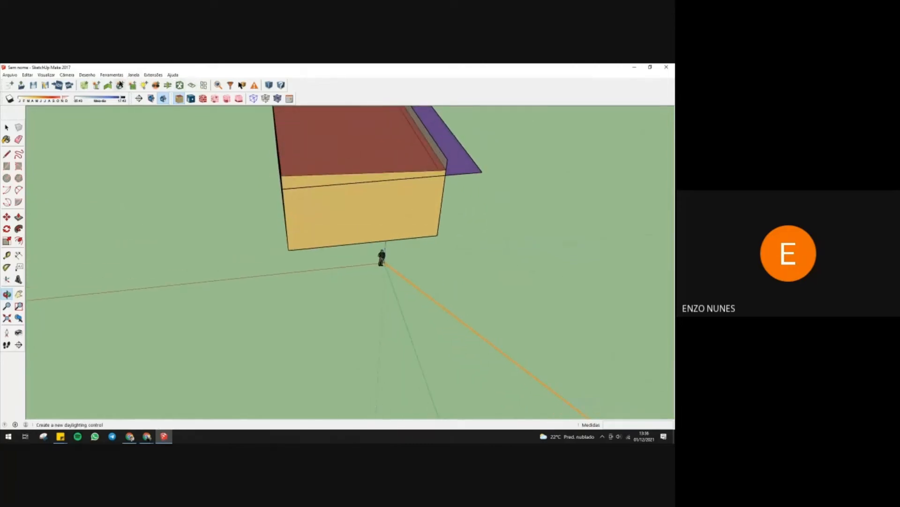
click(96, 86)
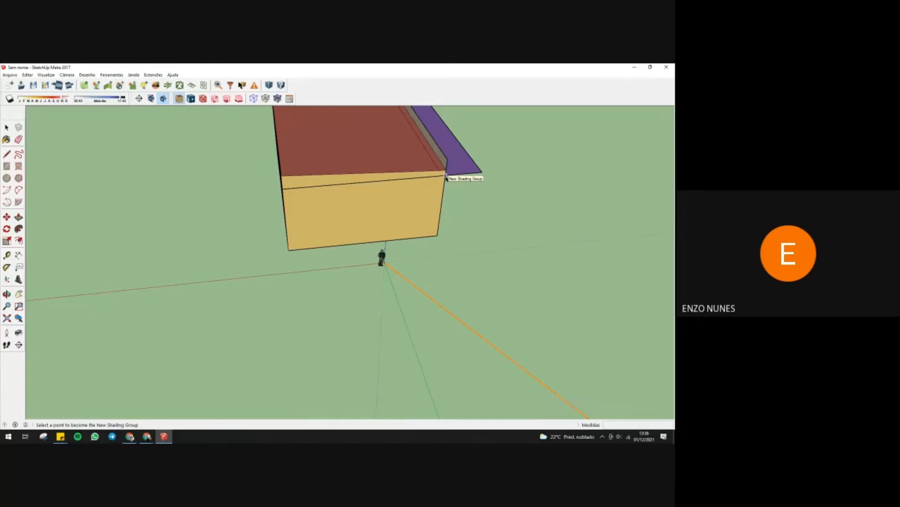
click(445, 177)
double_click(445, 178)
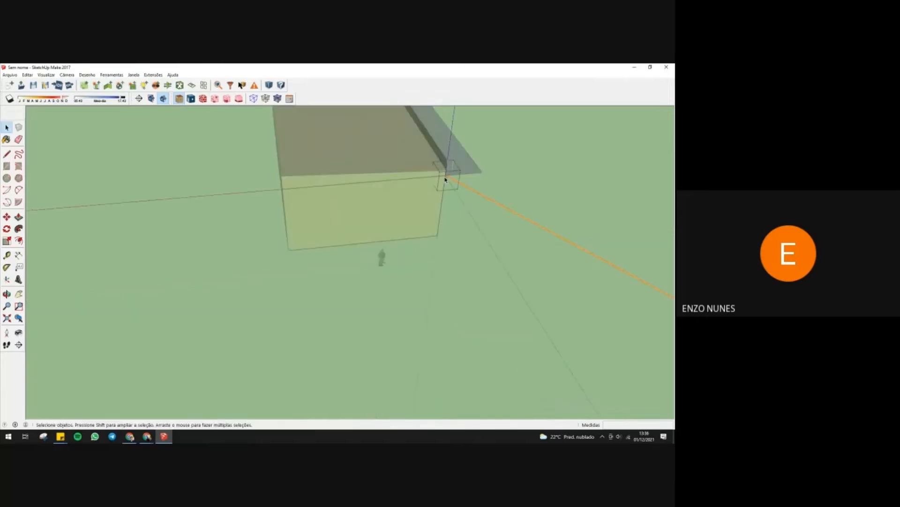
- Draw a horizontal rectangular canopy with the Line tool along the full top edge of the blank side wall, and leave the group
click(7, 154)
click(445, 175)
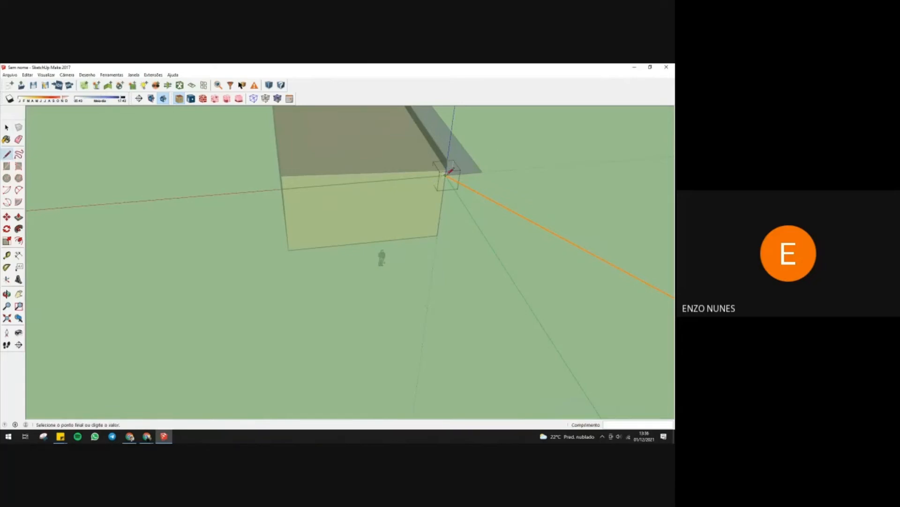
click(282, 189)
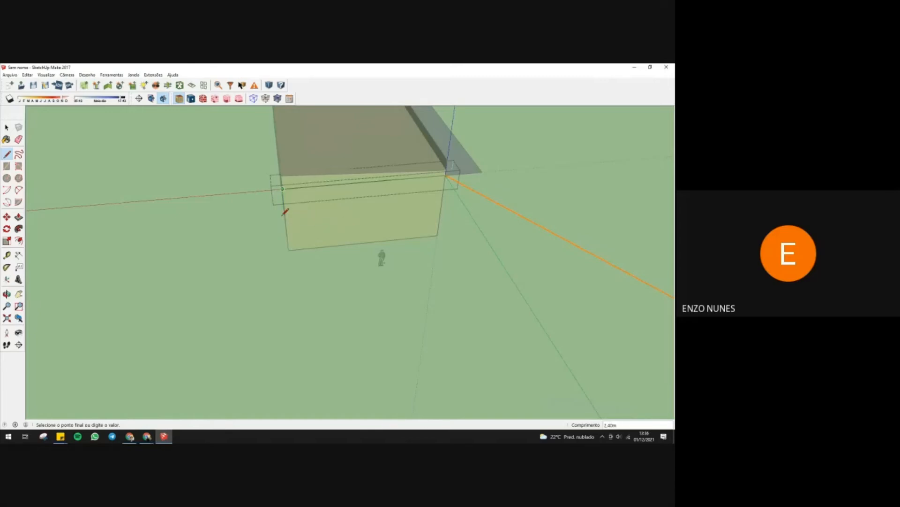
click(285, 215)
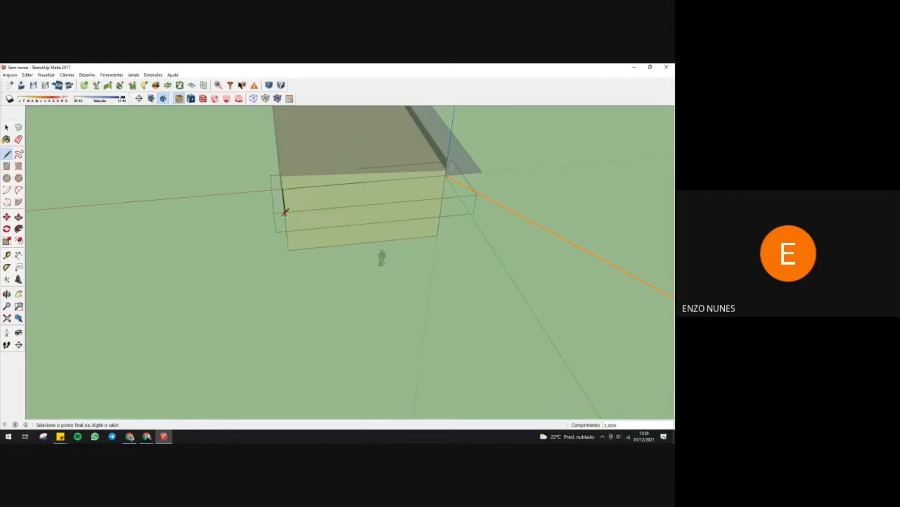
click(462, 199)
click(446, 175)
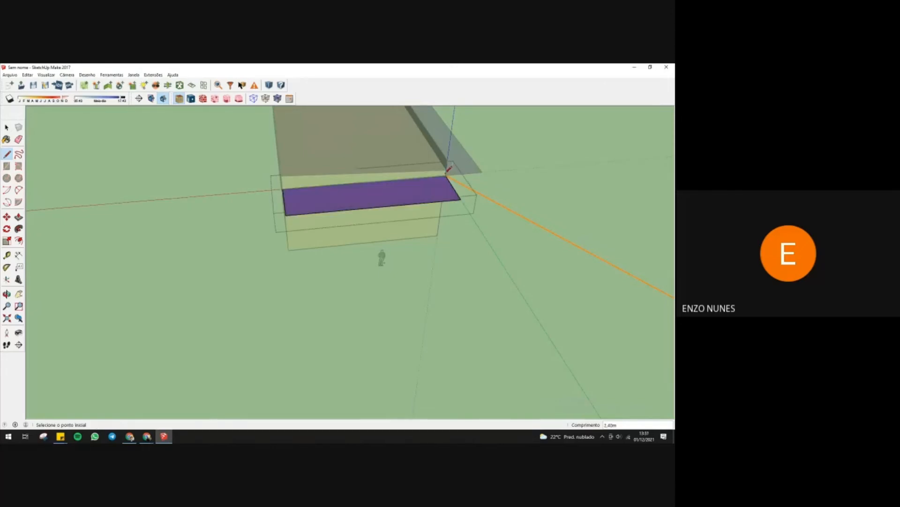
key(space)
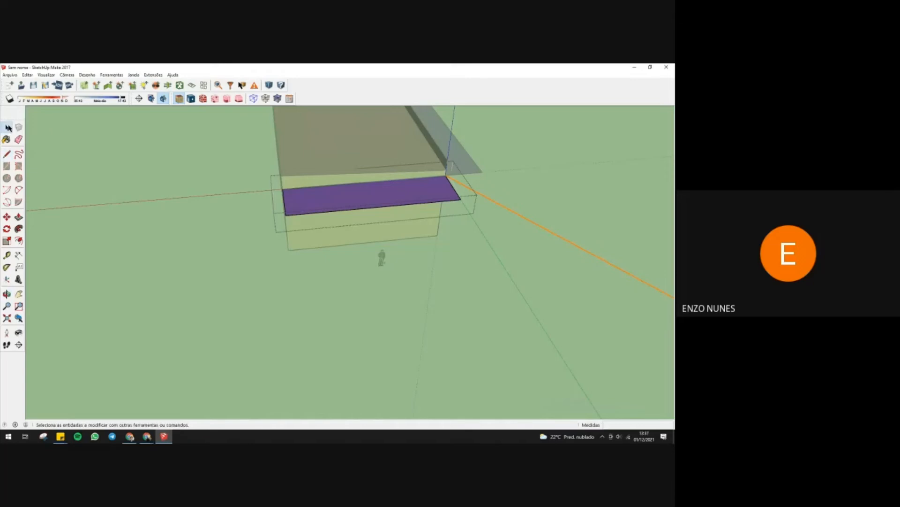
click(249, 183)
- Open the room's space for editing and create a new shading surface group inside it at the four-window wall's far upper corner
middle_drag(249, 182, 465, 150)
click(6, 127)
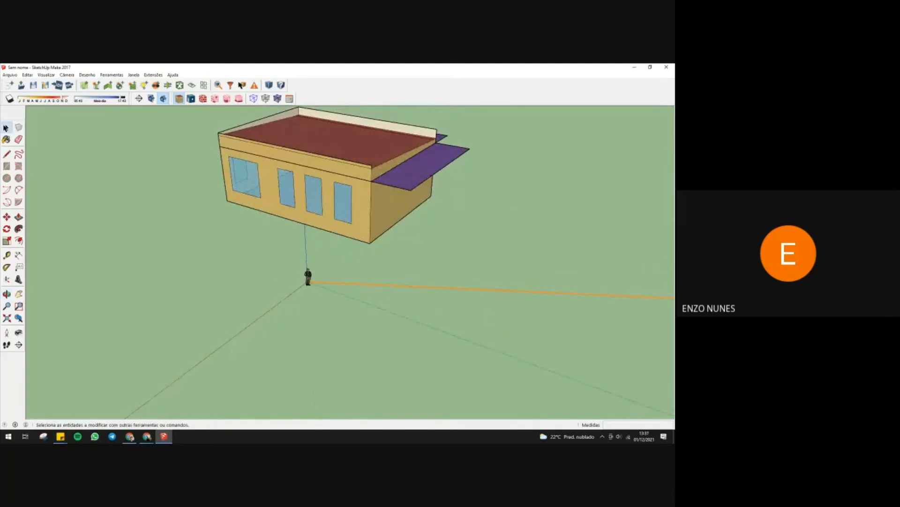
double_click(271, 176)
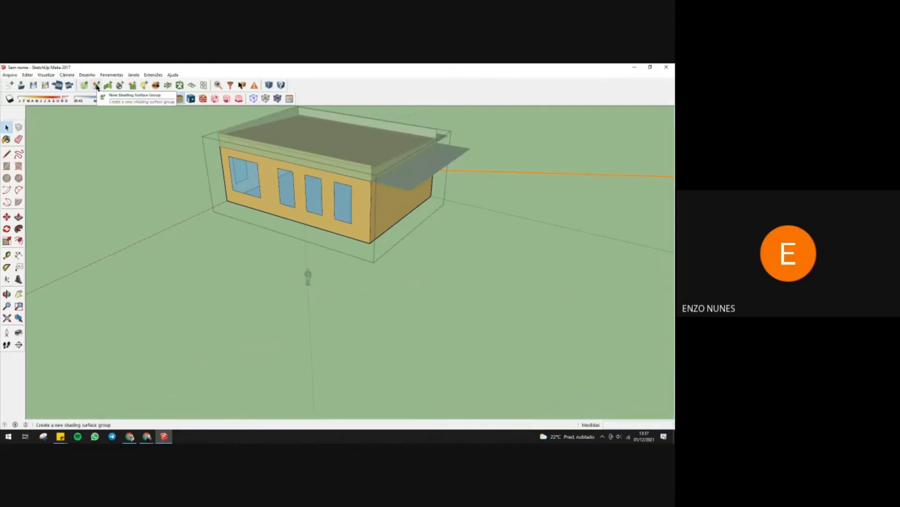
click(97, 86)
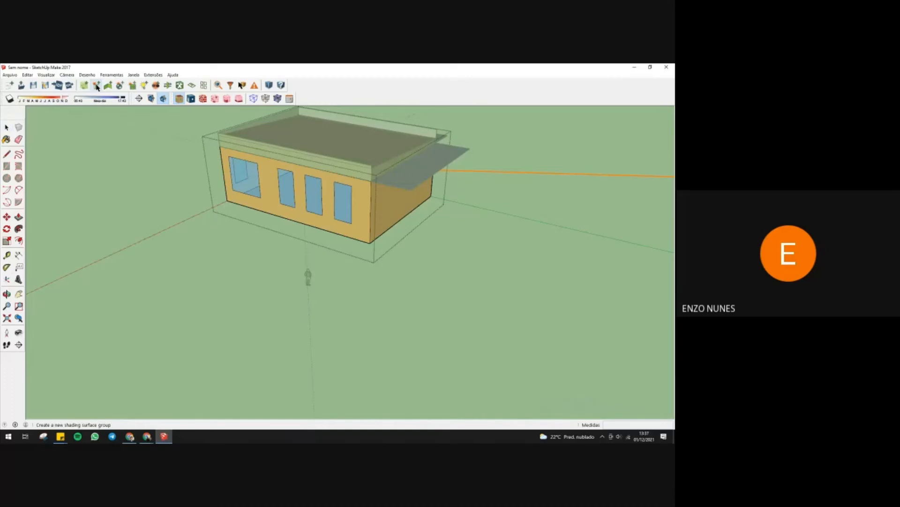
click(220, 148)
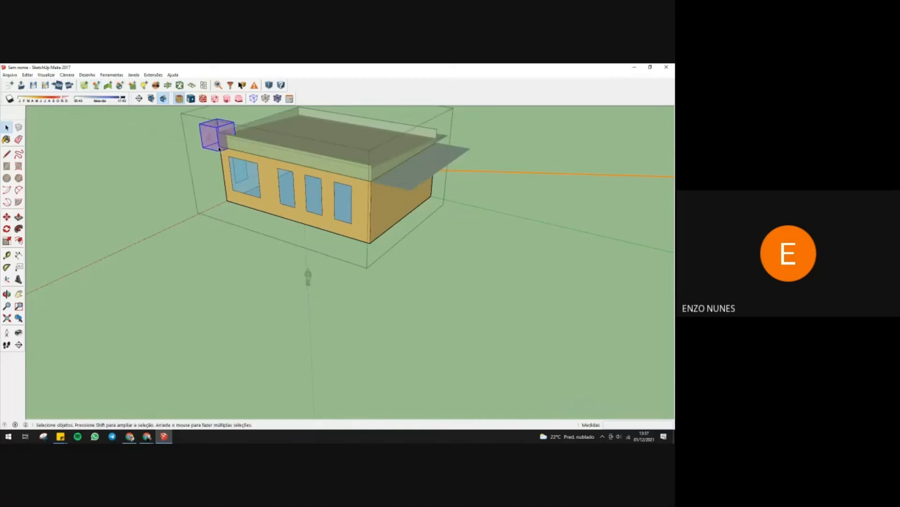
- Draw a horizontal rectangular canopy about 11.5 m long and 1.76 m deep along the four-window wall's top edge, and leave the group and space
click(7, 153)
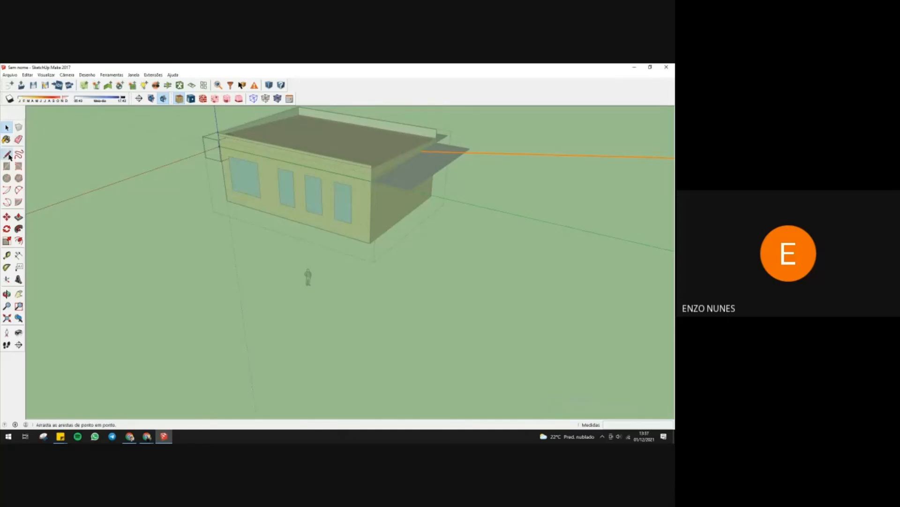
click(220, 146)
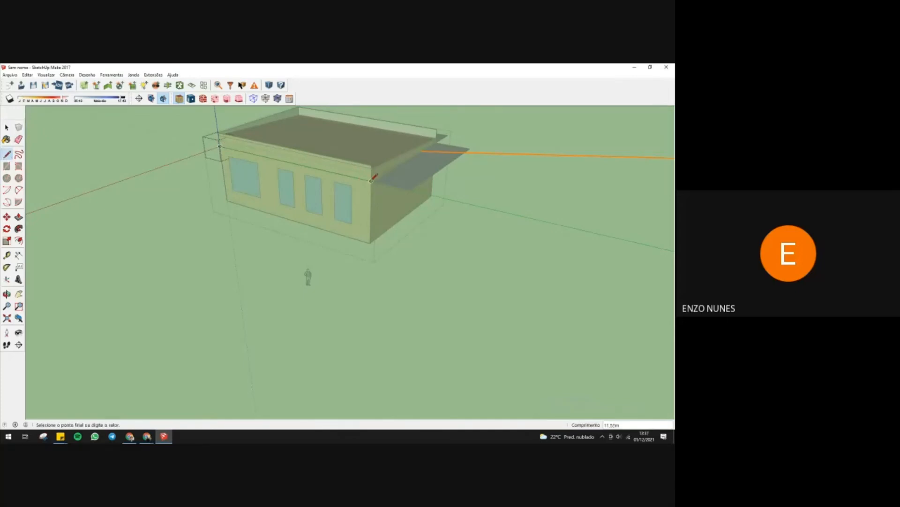
click(371, 181)
click(354, 191)
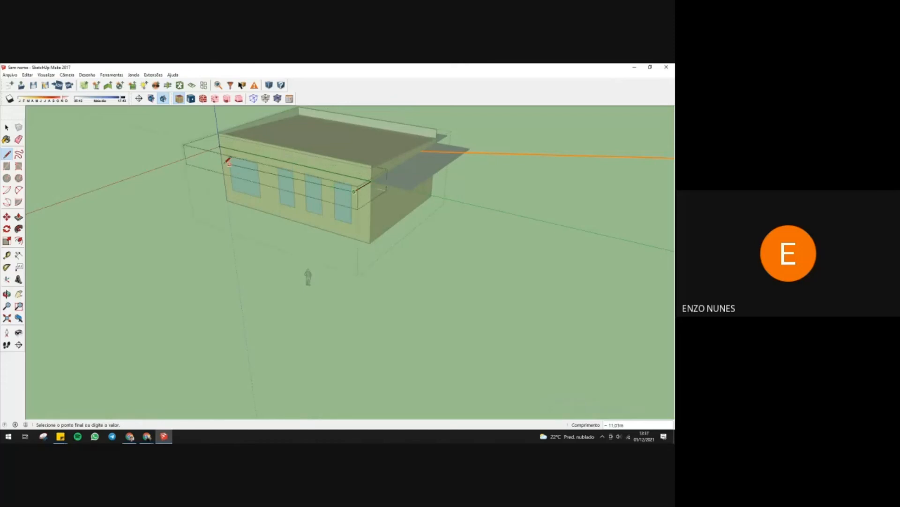
click(199, 153)
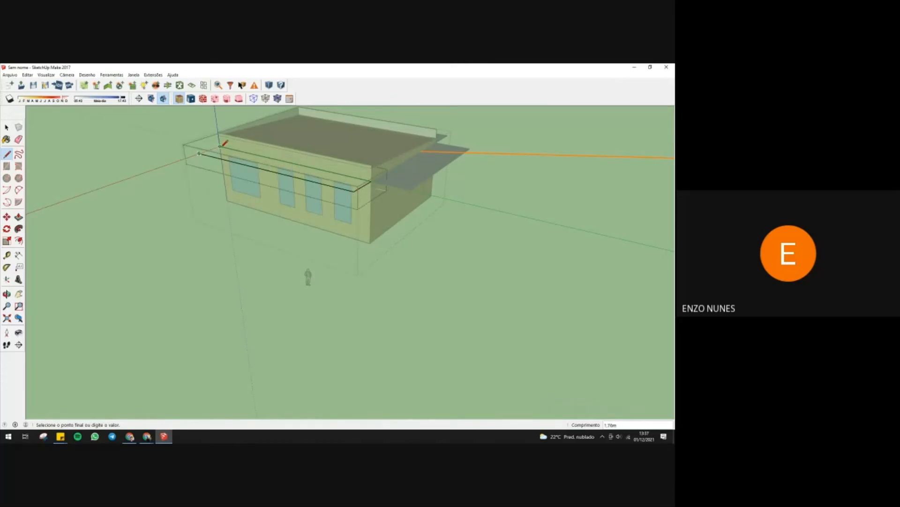
click(221, 146)
key(space)
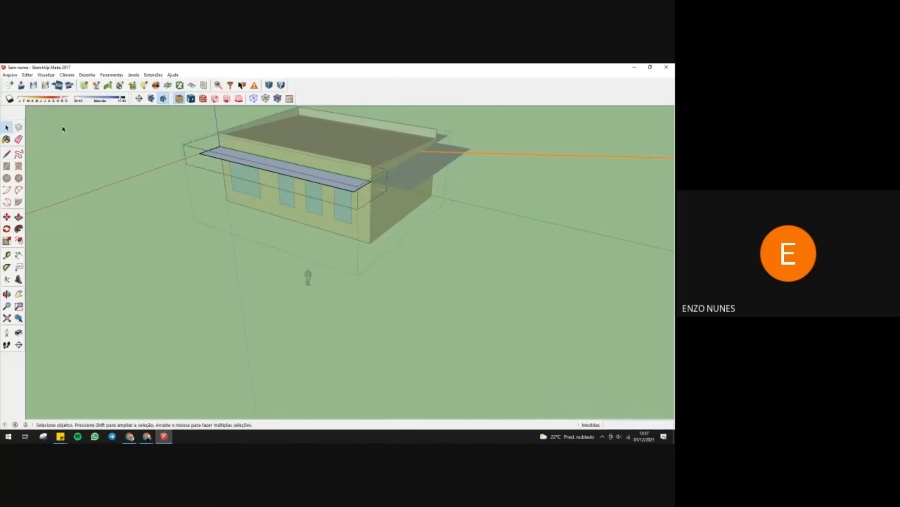
right_click(241, 158)
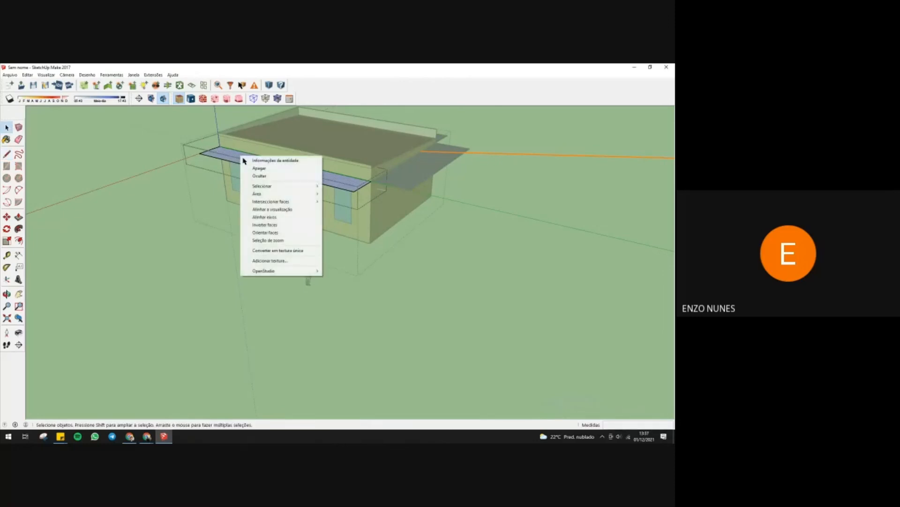
click(270, 216)
click(210, 222)
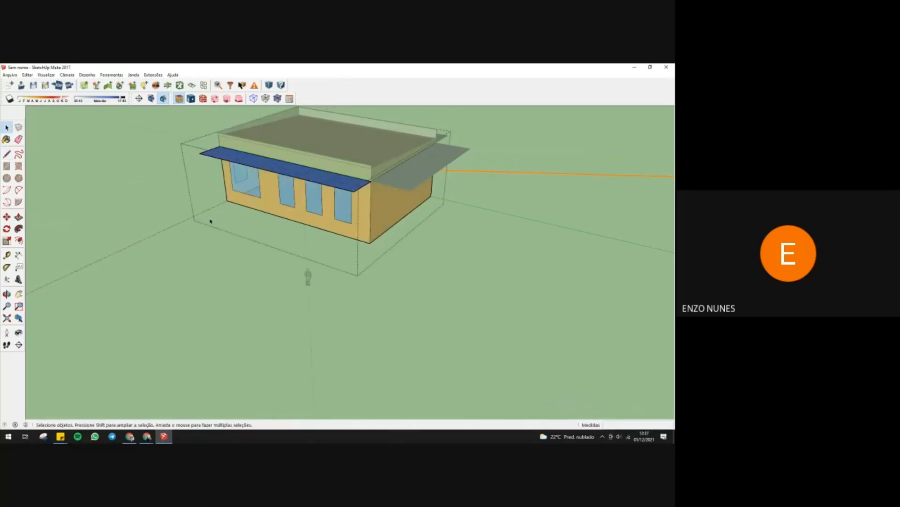
click(400, 290)
- Erase the room's space together with the canopy group nested inside it
middle_drag(415, 279, 396, 311)
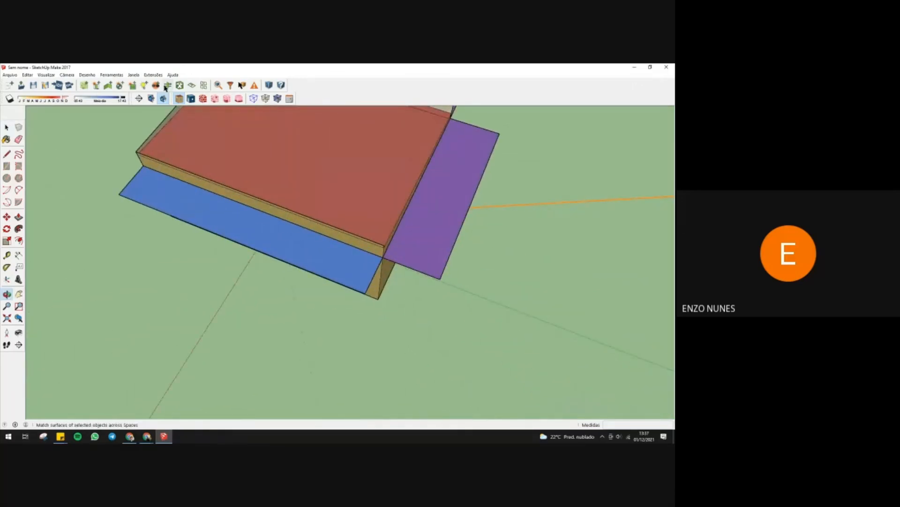
click(19, 139)
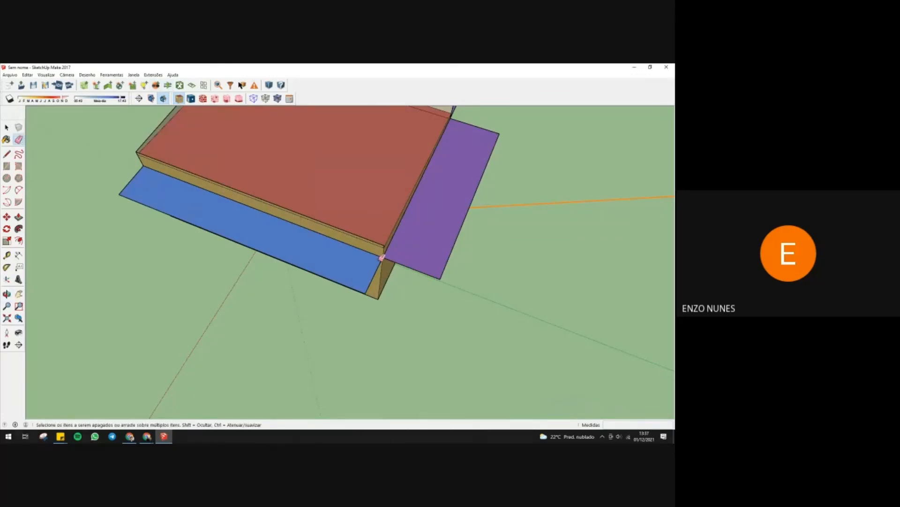
drag(379, 267, 376, 274)
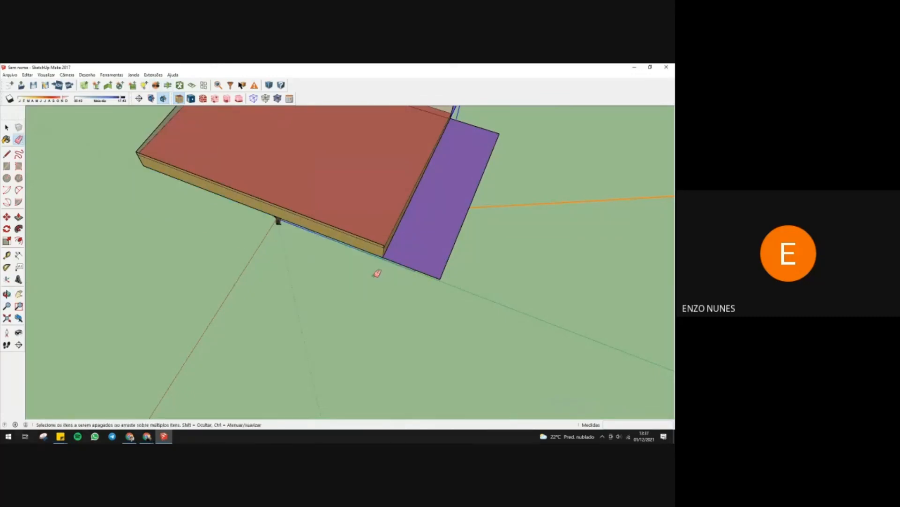
click(409, 264)
- Erase the remaining parapet and roof volume and both shading canopies left outside the space, emptying the model of building geometry
key(o)
drag(419, 261, 291, 216)
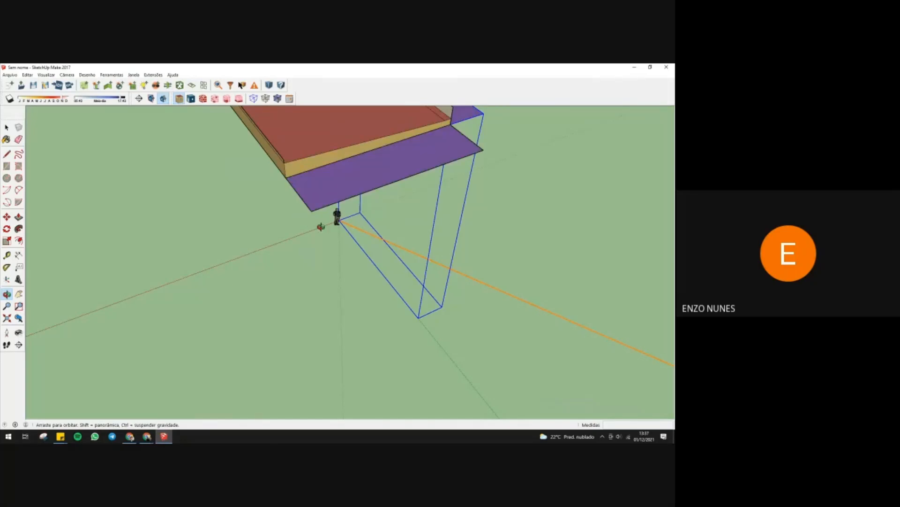
drag(383, 242, 209, 251)
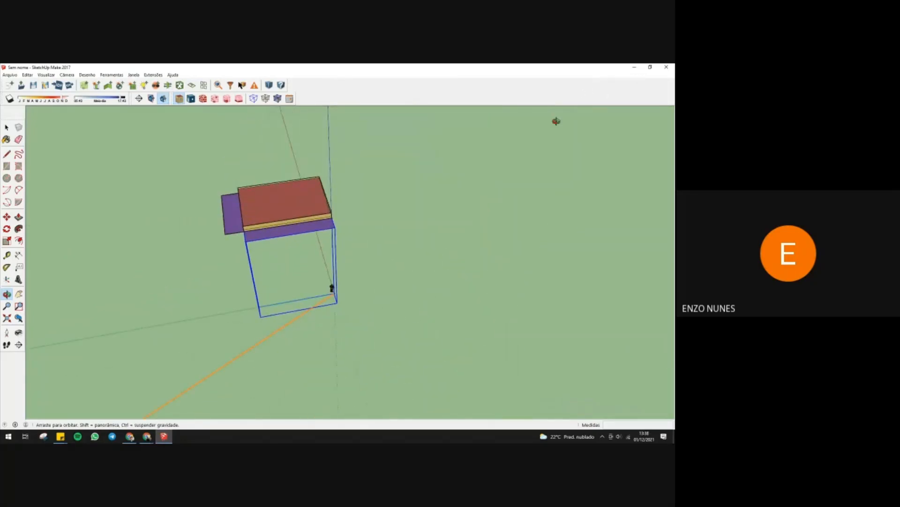
click(20, 142)
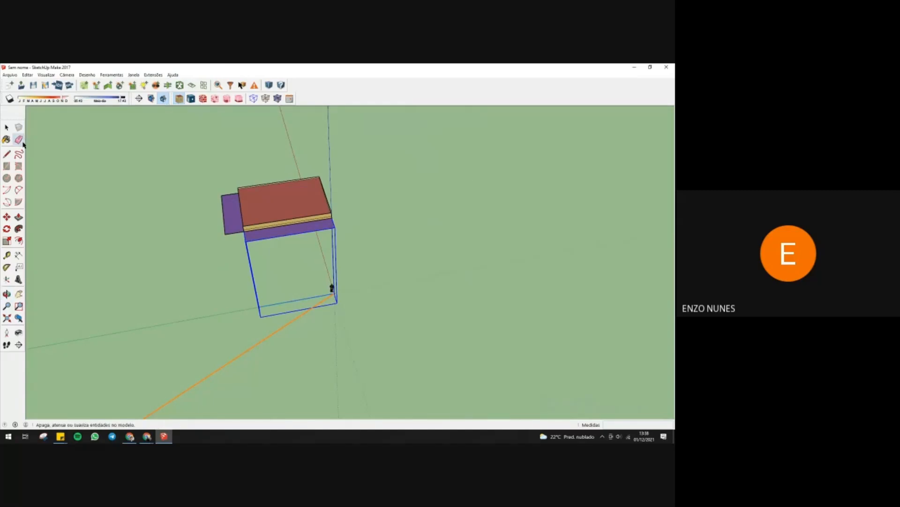
click(245, 208)
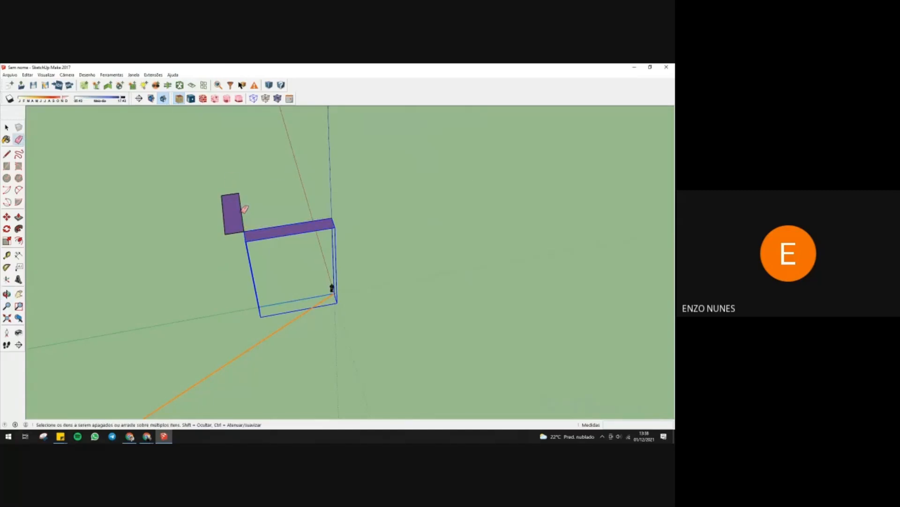
click(244, 210)
click(255, 229)
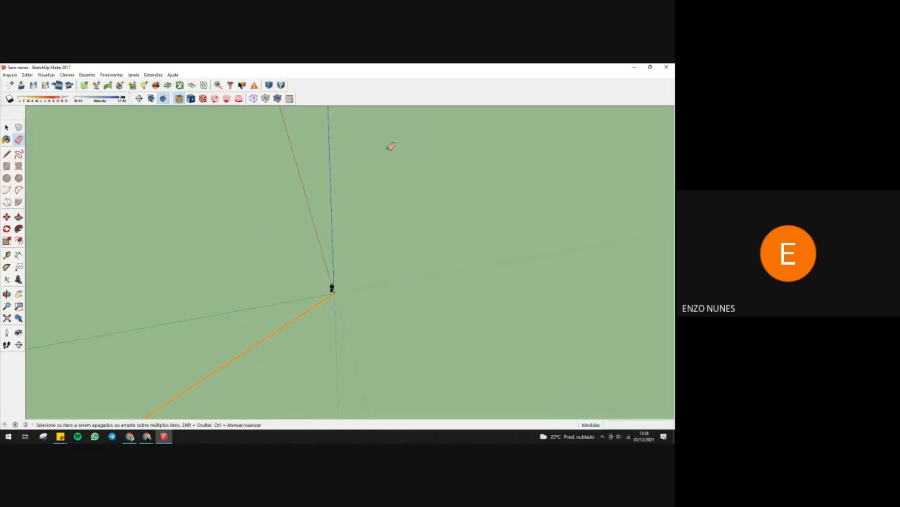
key(o)
drag(388, 146, 394, 153)
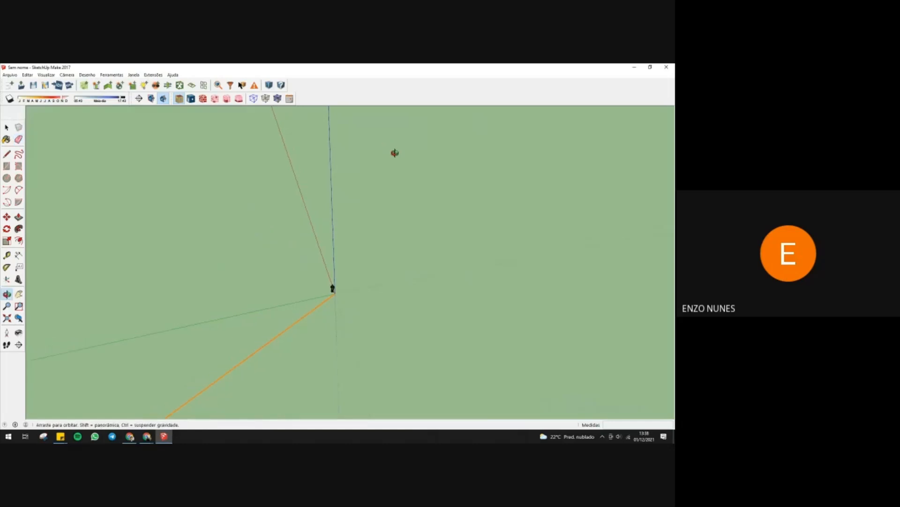